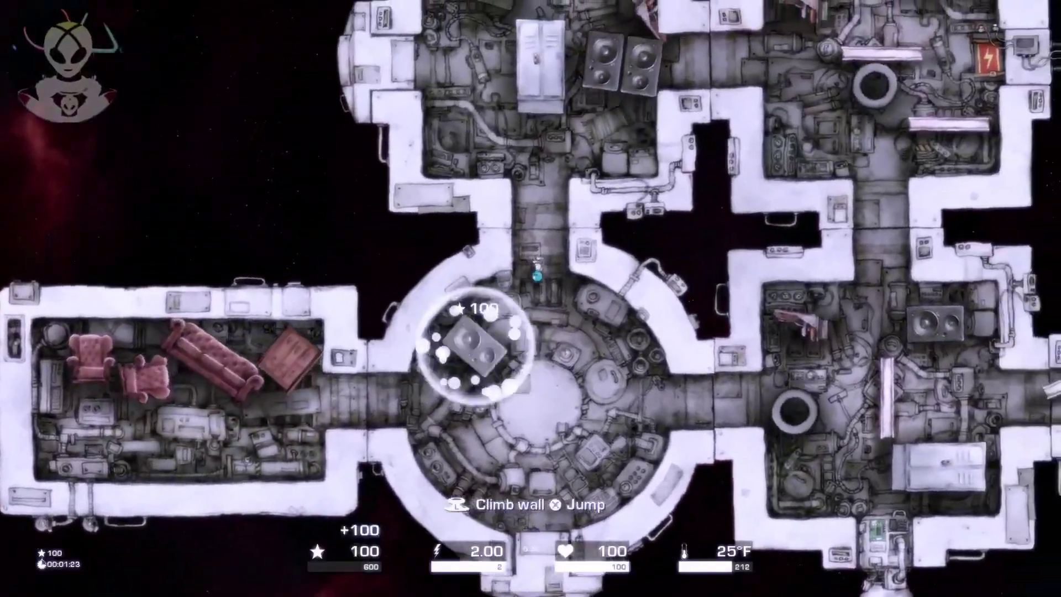
- Leave the locker room and head right through the corridor to the red battery
{"action": "key", "text": "w"}
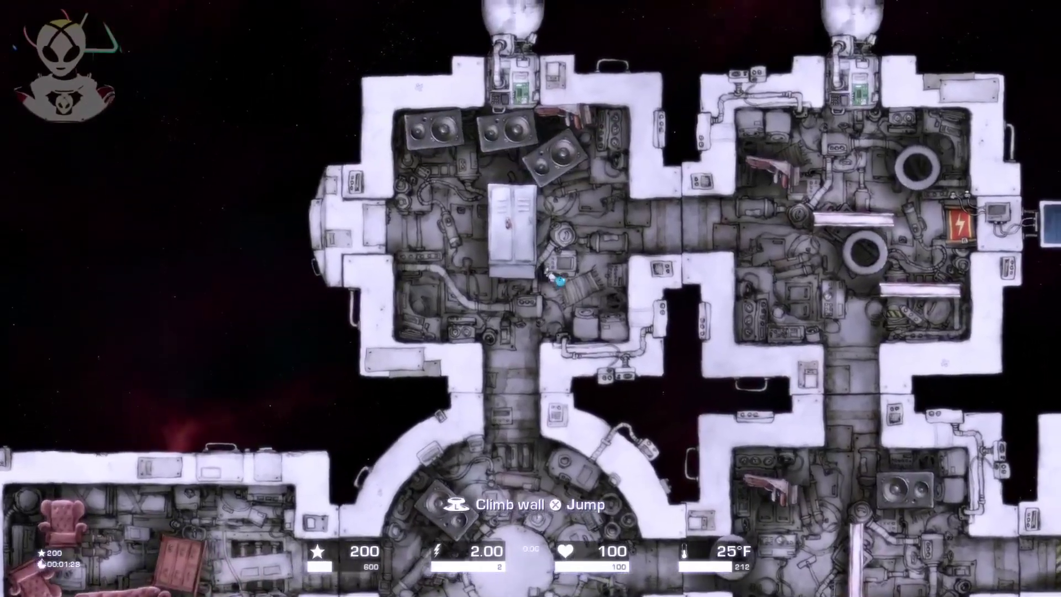
{"action": "key", "text": "d"}
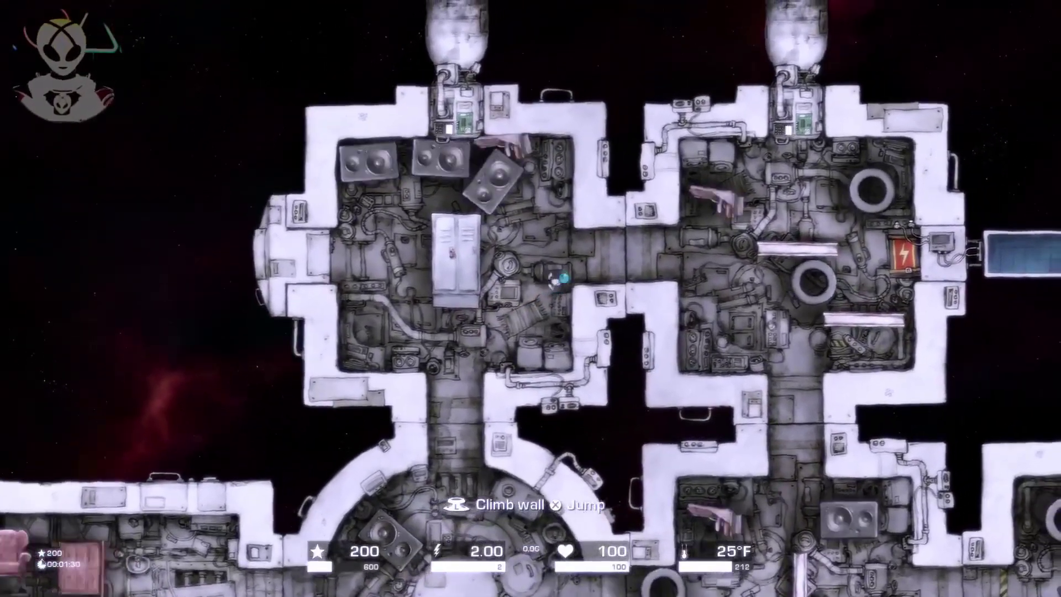
{"action": "key", "text": "d"}
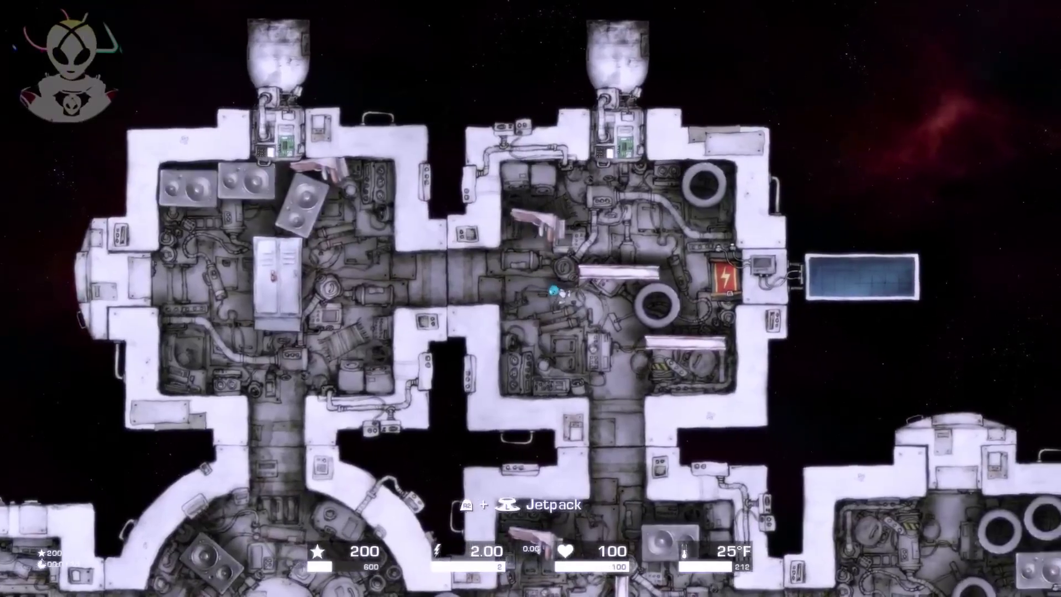
{"action": "key", "text": "d"}
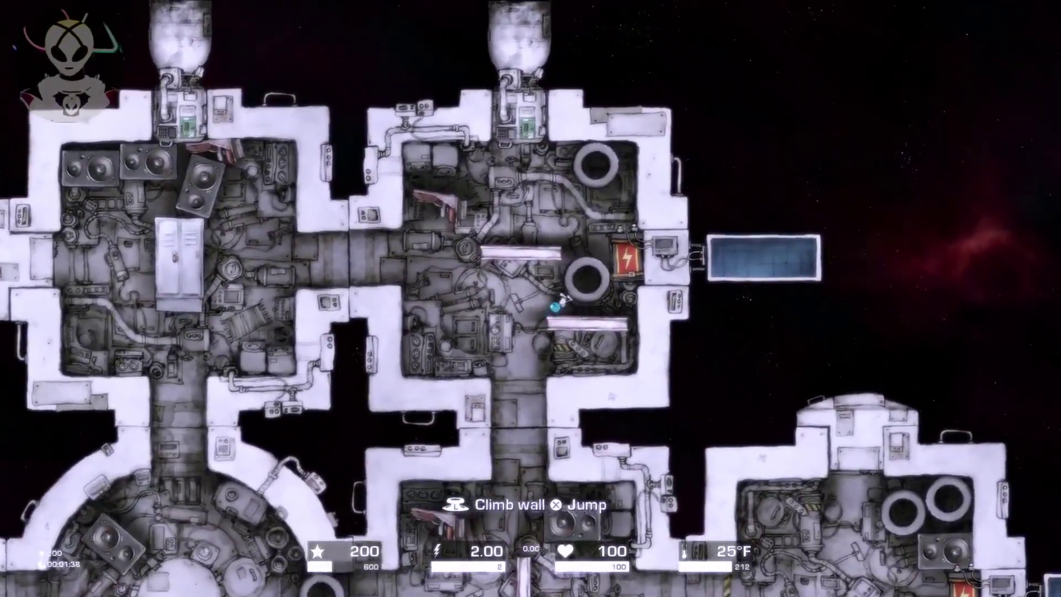
{"action": "key", "text": "w"}
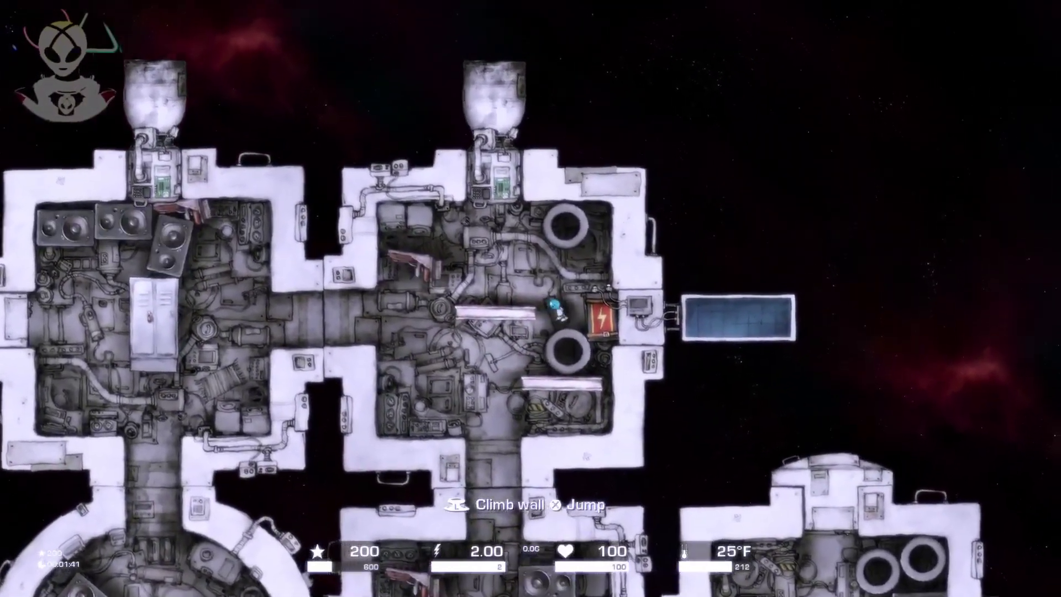
{"action": "key", "text": "w"}
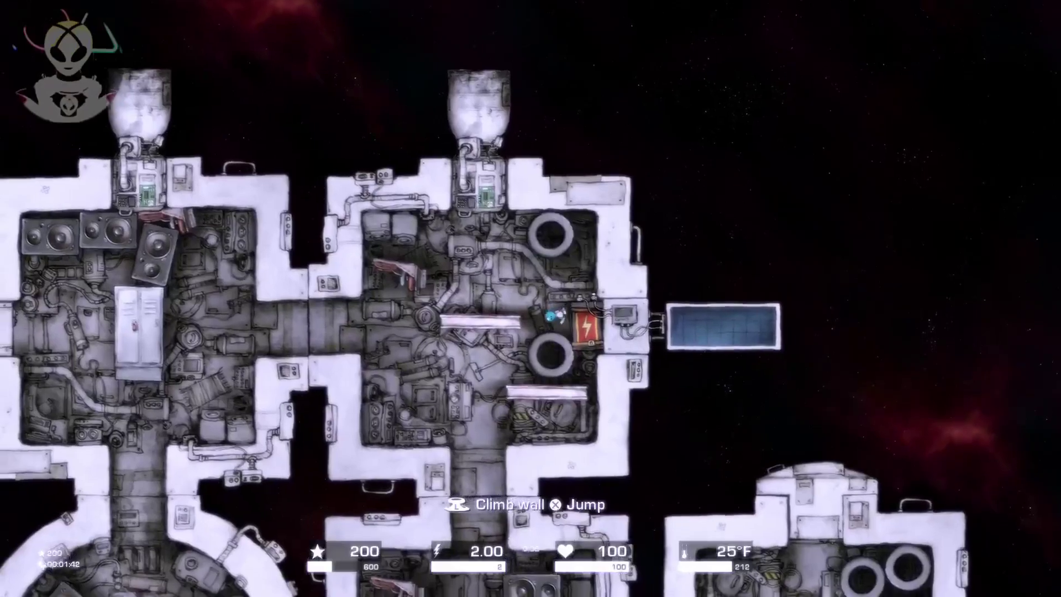
- Collect the glowing orb for 100 points, then descend to the lower room and grab a star
{"action": "key", "text": "a"}
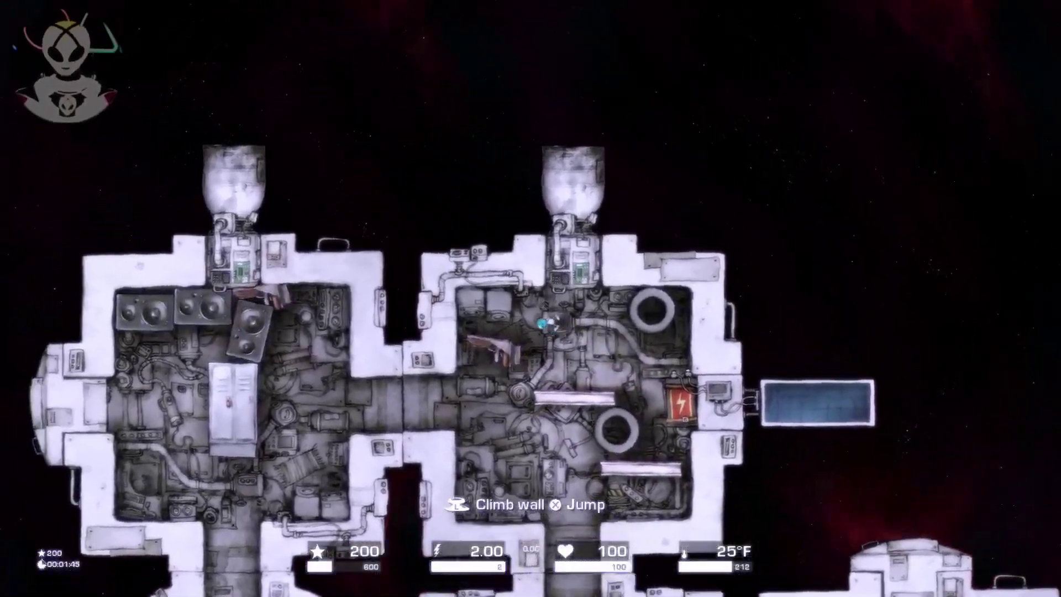
{"action": "key", "text": "w"}
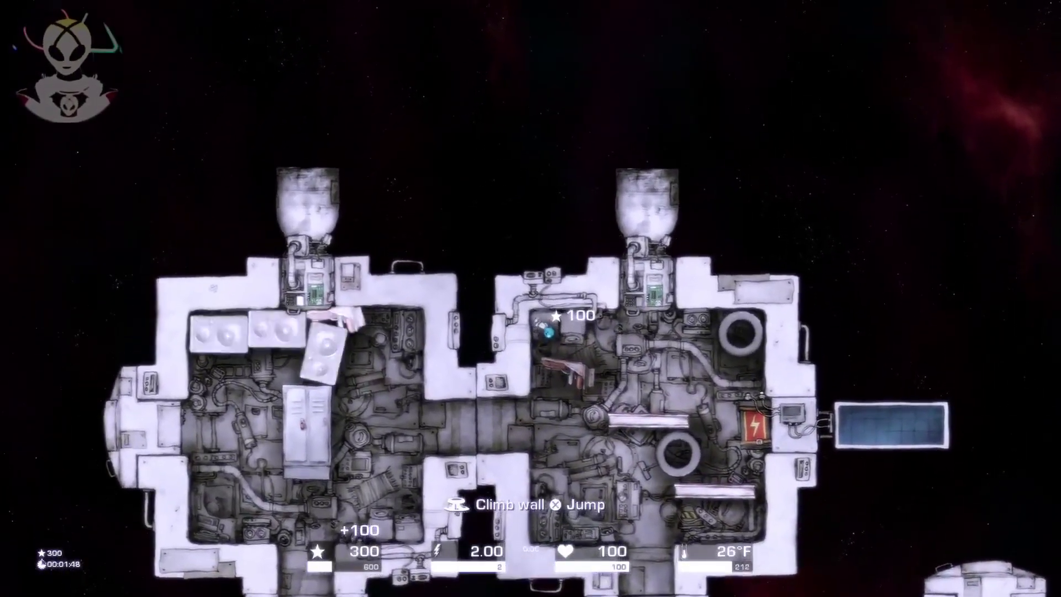
{"action": "key", "text": "d"}
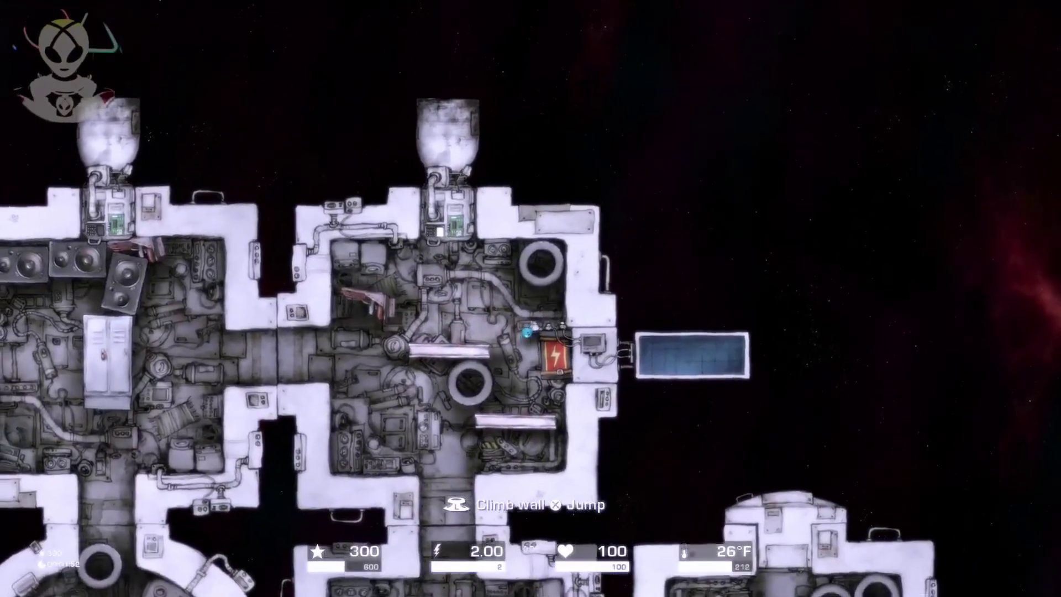
{"action": "key", "text": "a"}
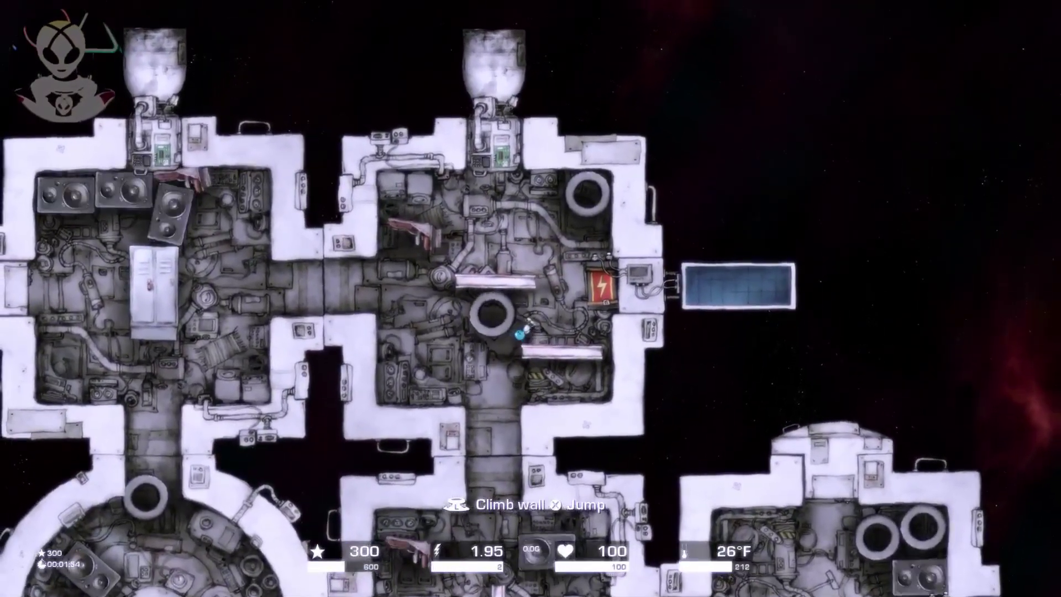
{"action": "key", "text": "s"}
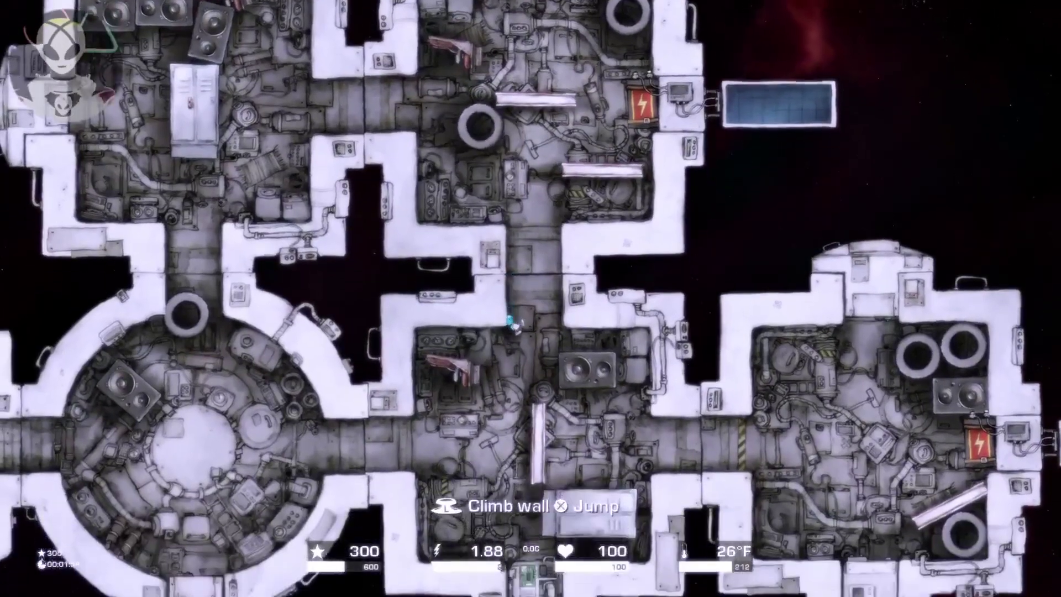
{"action": "key", "text": "s"}
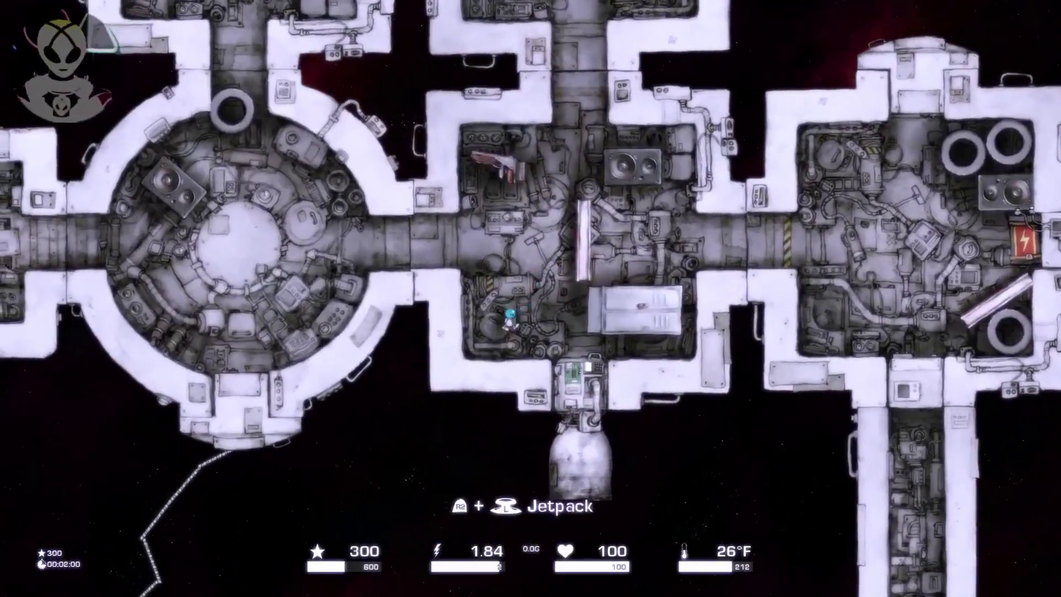
{"action": "key", "text": "w"}
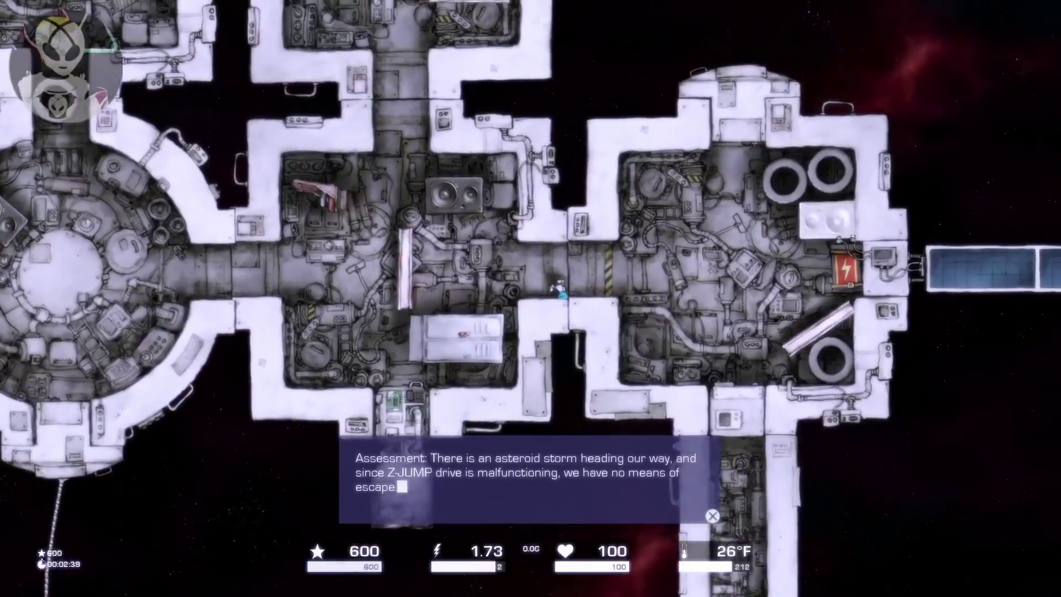
- Read through the evacuation warning, survivor greeting, ZING and Utility Vessel messages
{"action": "key", "text": "Return"}
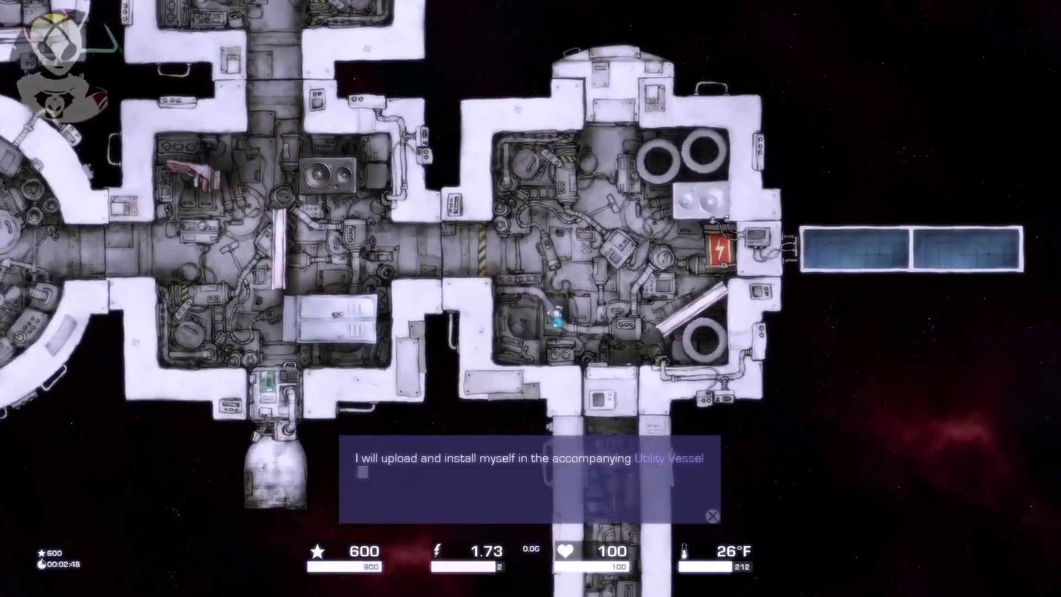
{"action": "key", "text": "Return"}
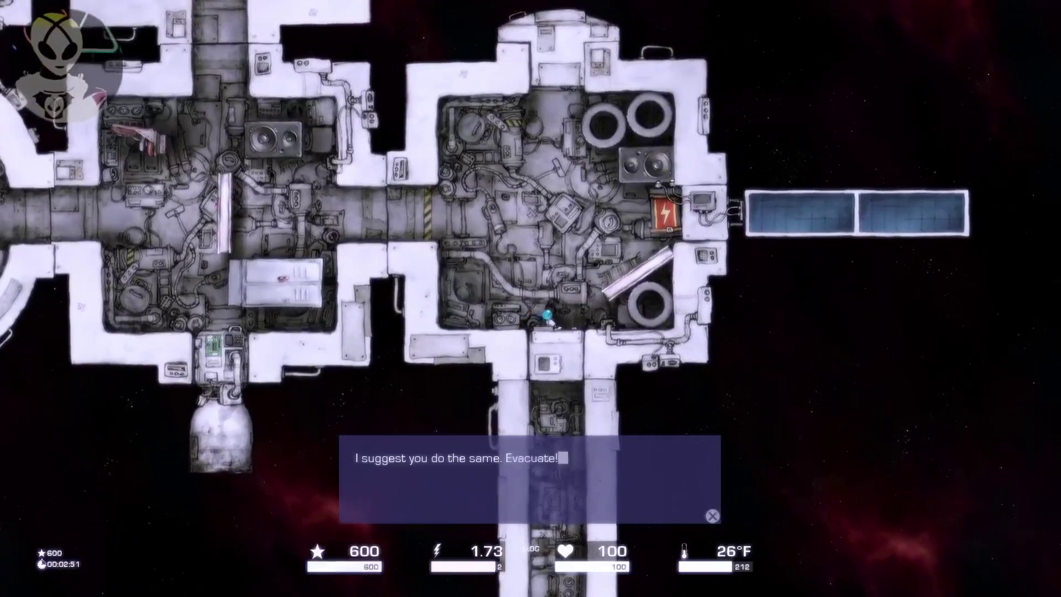
{"action": "key", "text": "Return"}
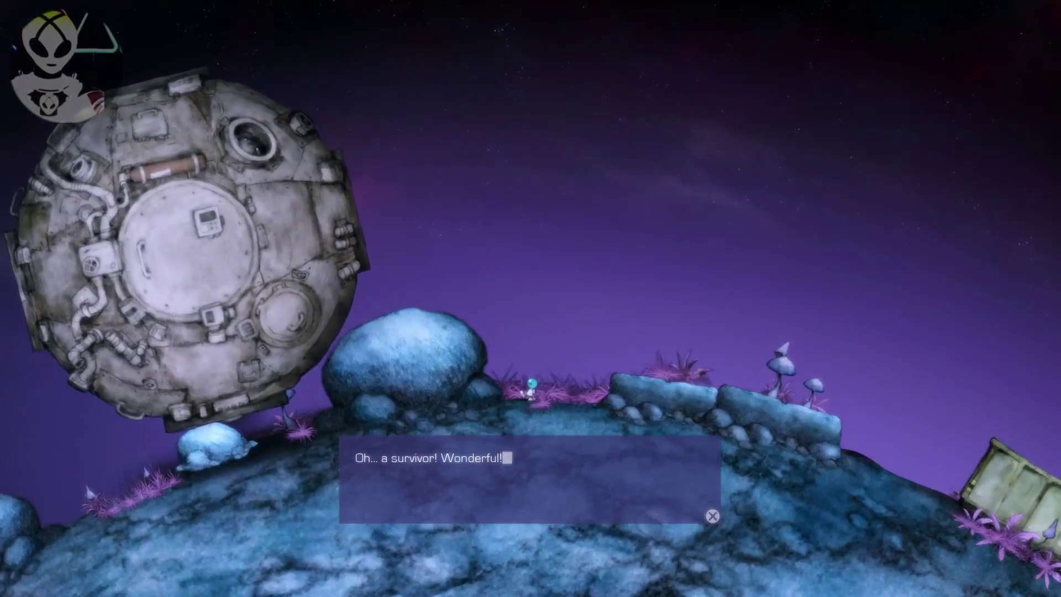
{"action": "key", "text": "Return"}
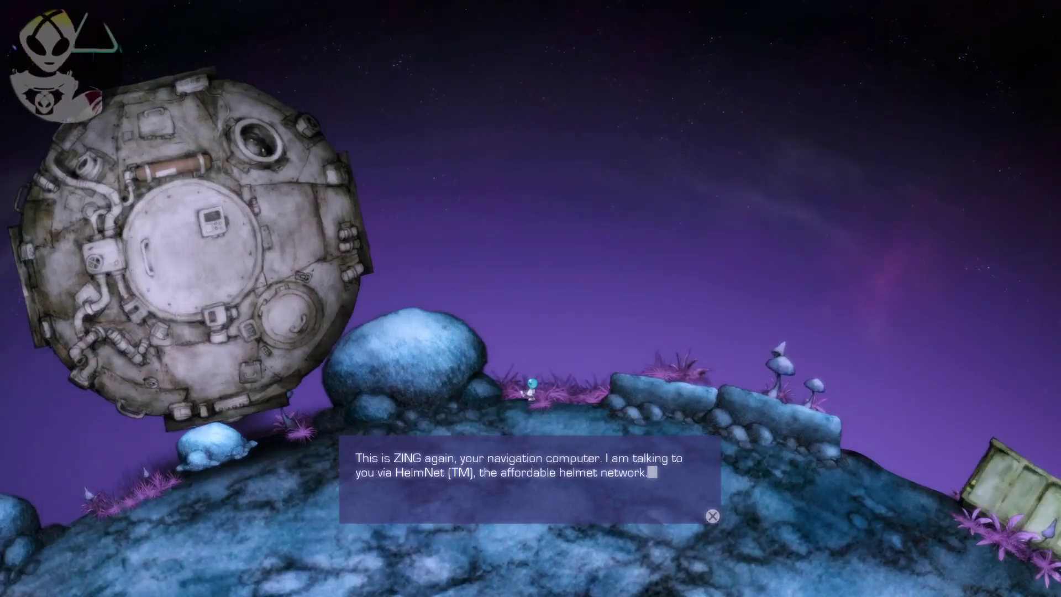
{"action": "key", "text": "Return"}
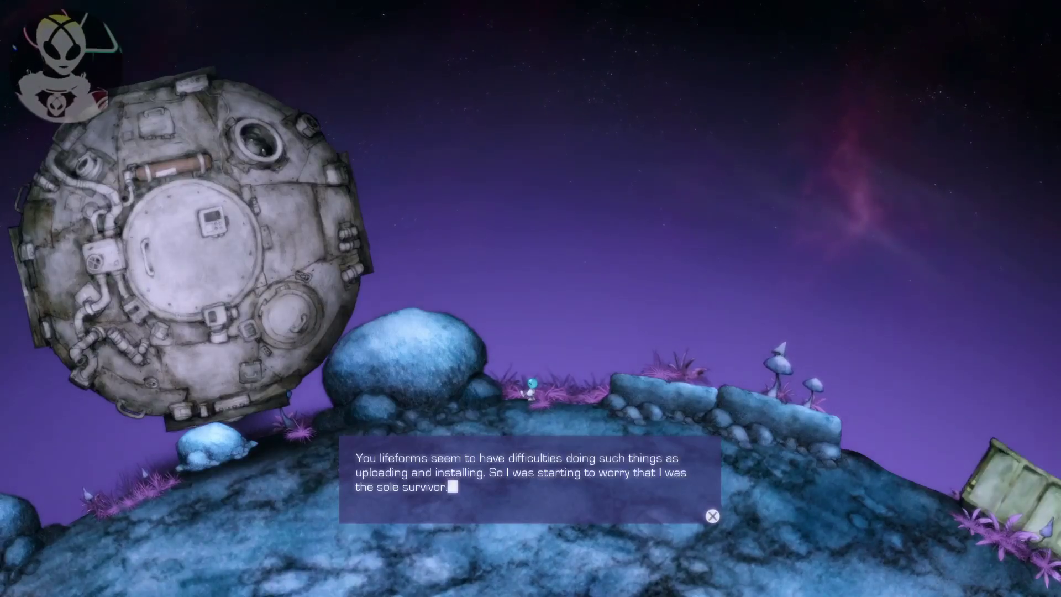
{"action": "key", "text": "Return"}
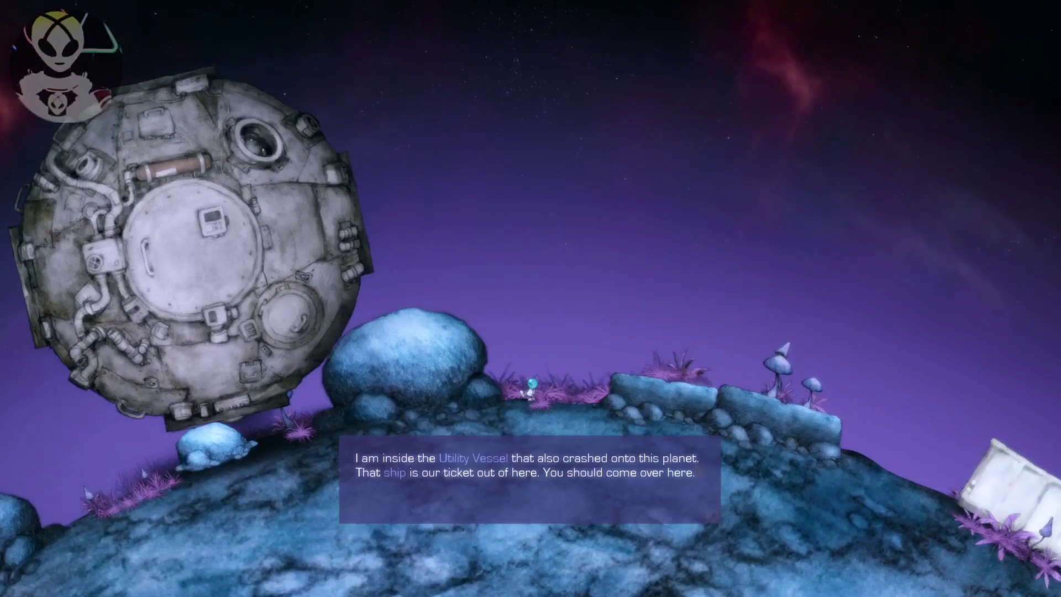
{"action": "key", "text": "Return"}
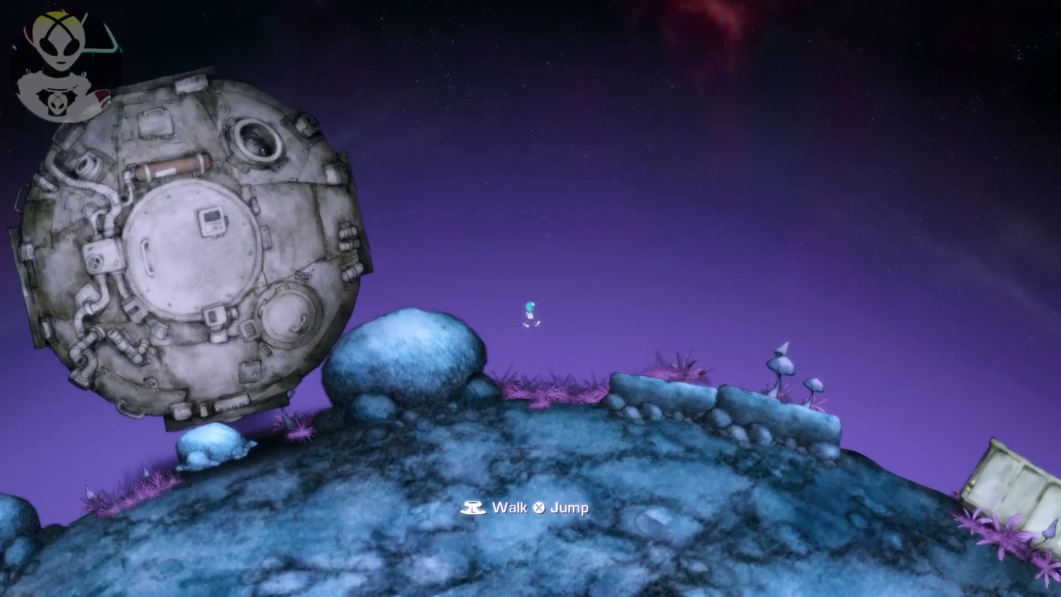
- Jump past the boulder and capsule onto the Utility Vessel, then escape its explosion
{"action": "key", "text": "Left"}
{"action": "key", "text": "space"}
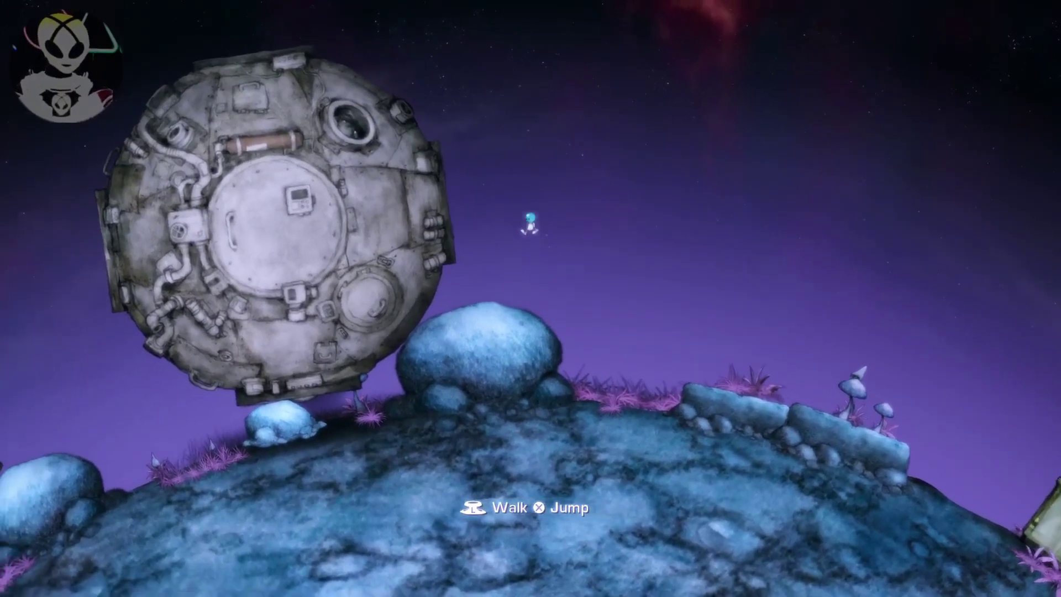
{"action": "key", "text": "Left"}
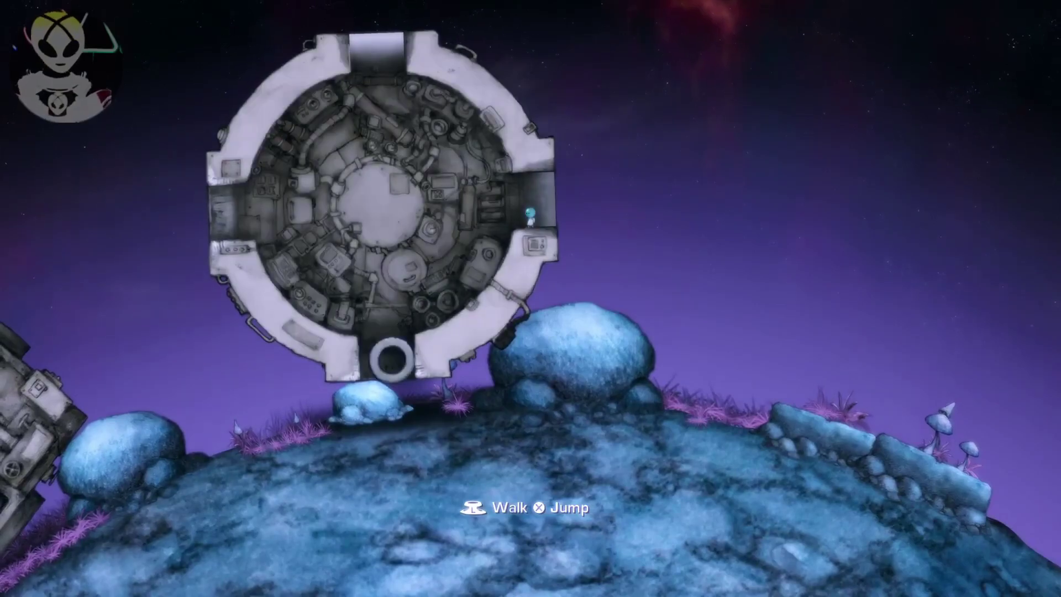
{"action": "key", "text": "Left"}
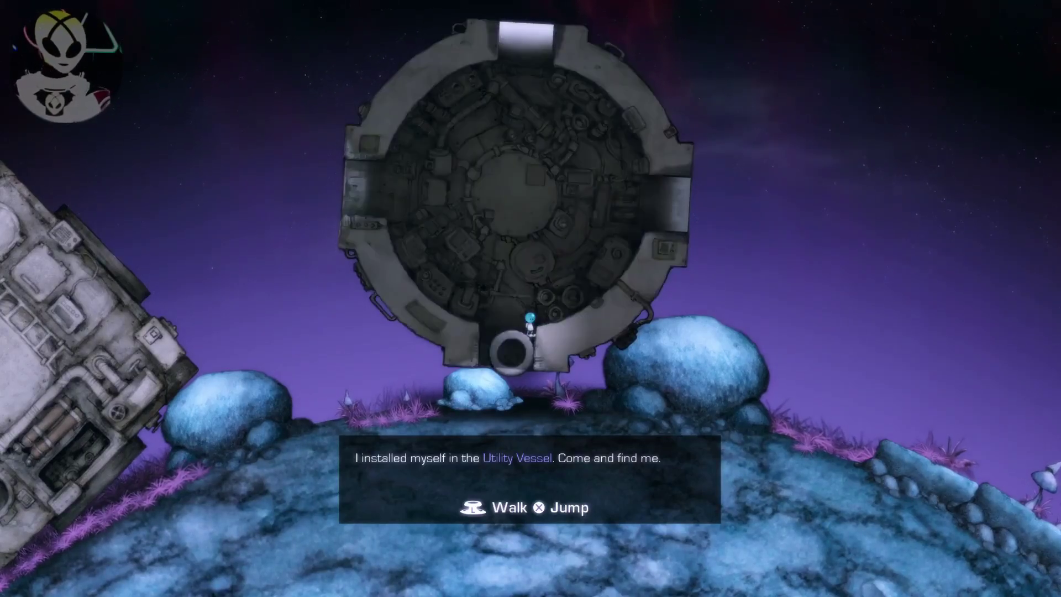
{"action": "key", "text": "Left"}
{"action": "key", "text": "space"}
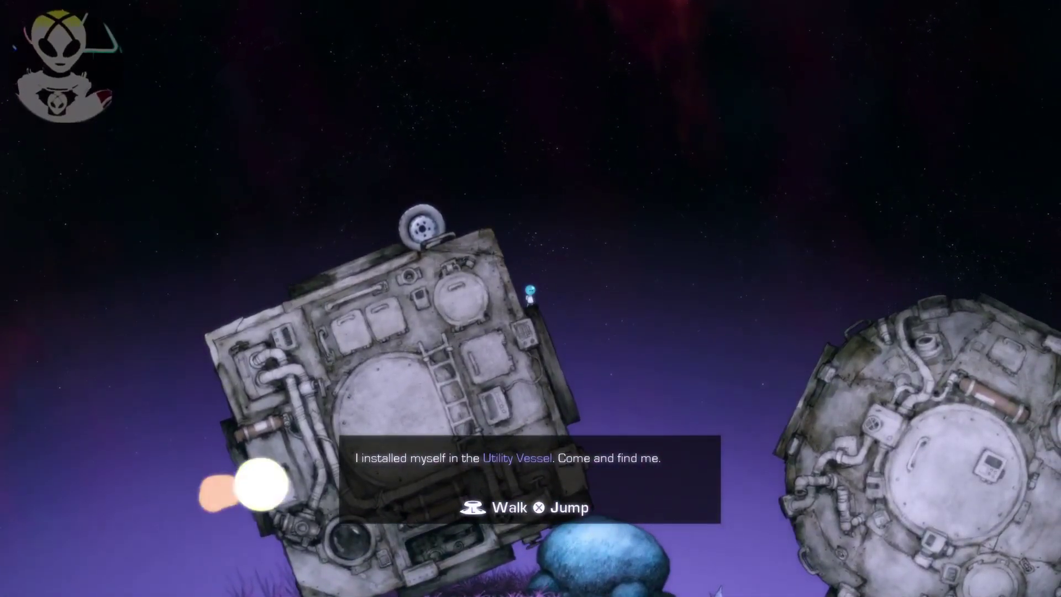
{"action": "key", "text": "space"}
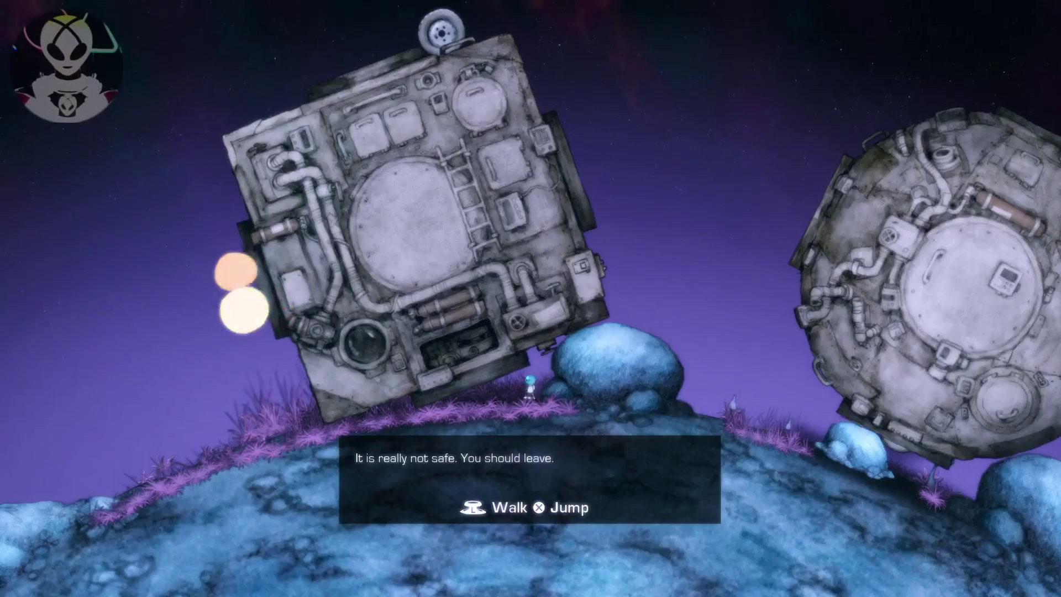
{"action": "key", "text": "space"}
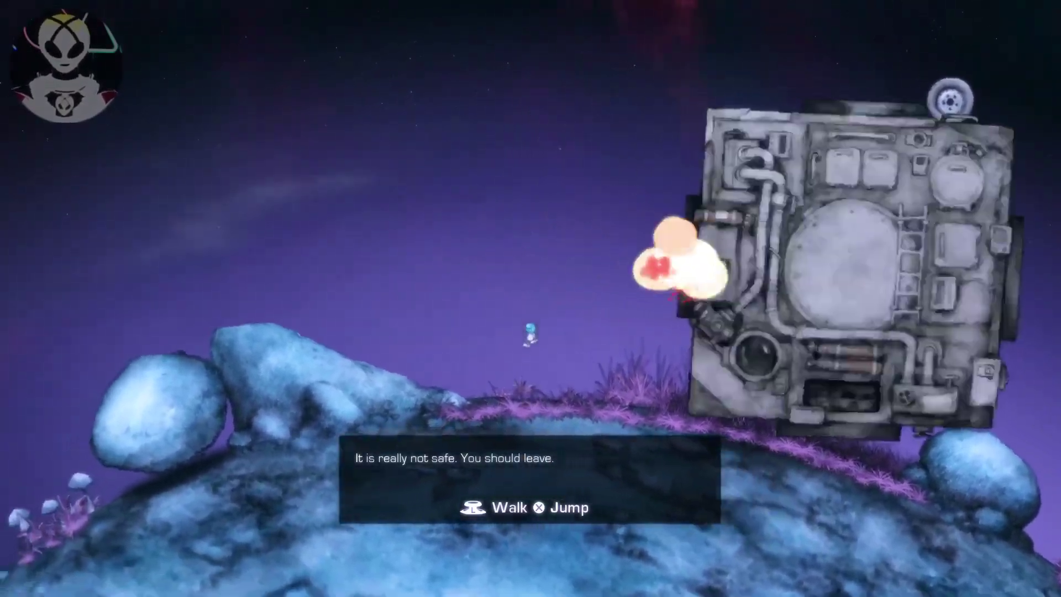
- Cross the dark rocks and mushroom hill to scan the pod and dismiss the scan-meter message
{"action": "key", "text": "Left"}
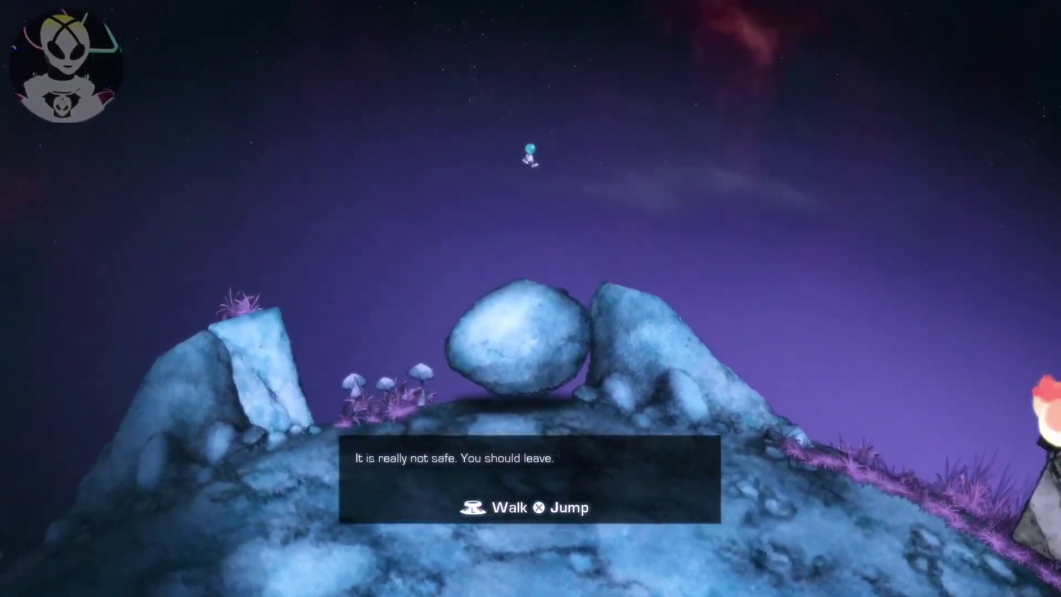
{"action": "key", "text": "Right"}
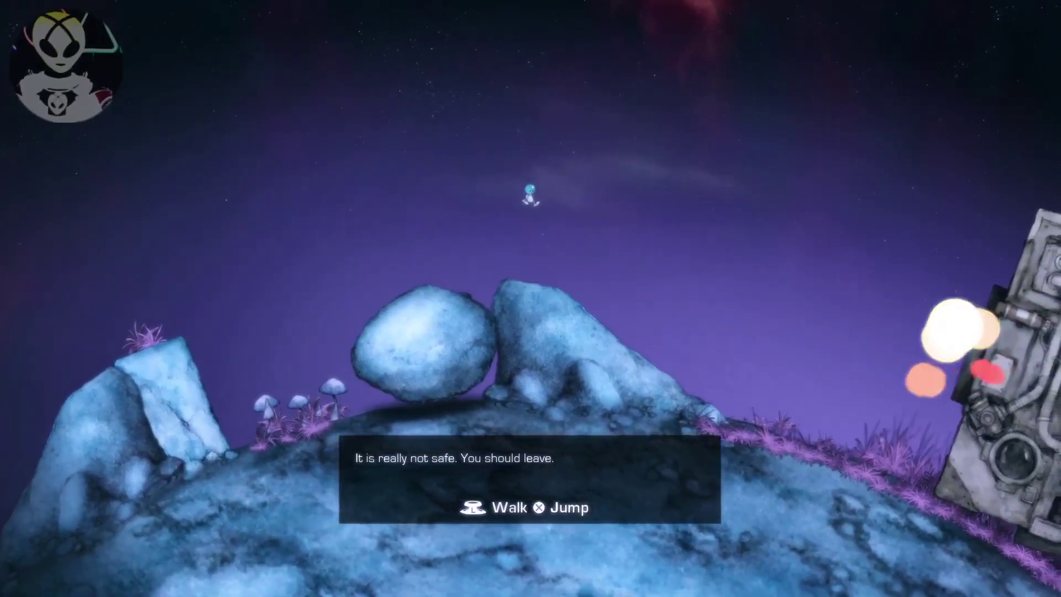
{"action": "key", "text": "Left"}
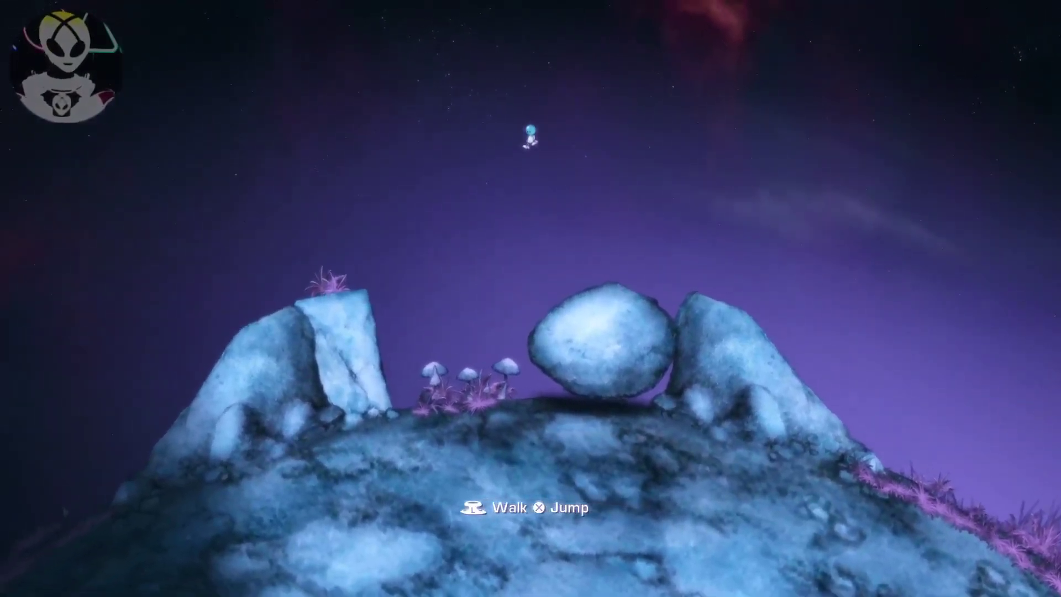
{"action": "key", "text": "Left"}
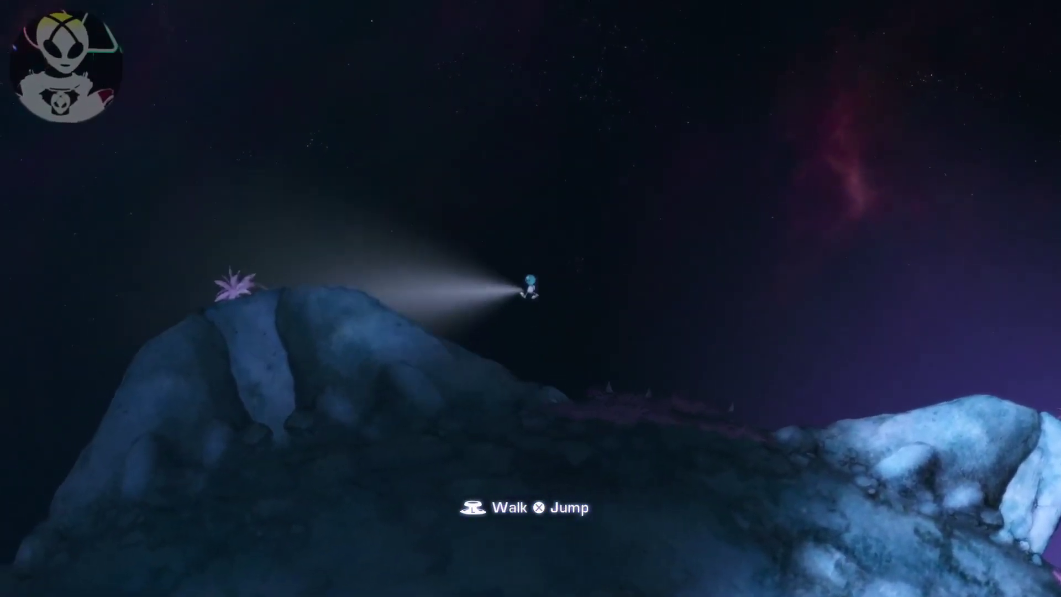
{"action": "key", "text": "Left"}
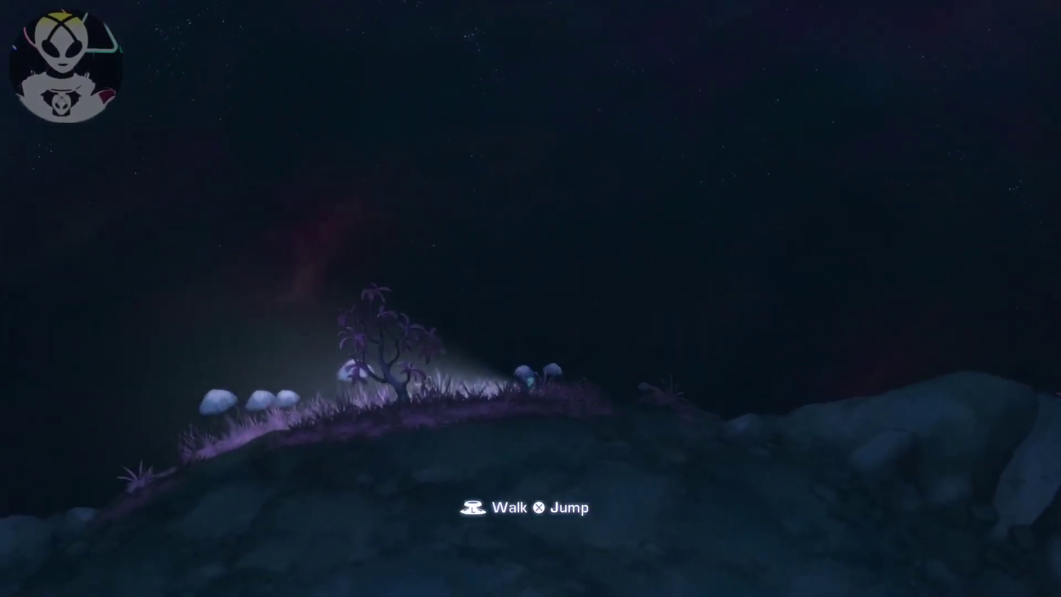
{"action": "key", "text": "Left"}
{"action": "key", "text": "space"}
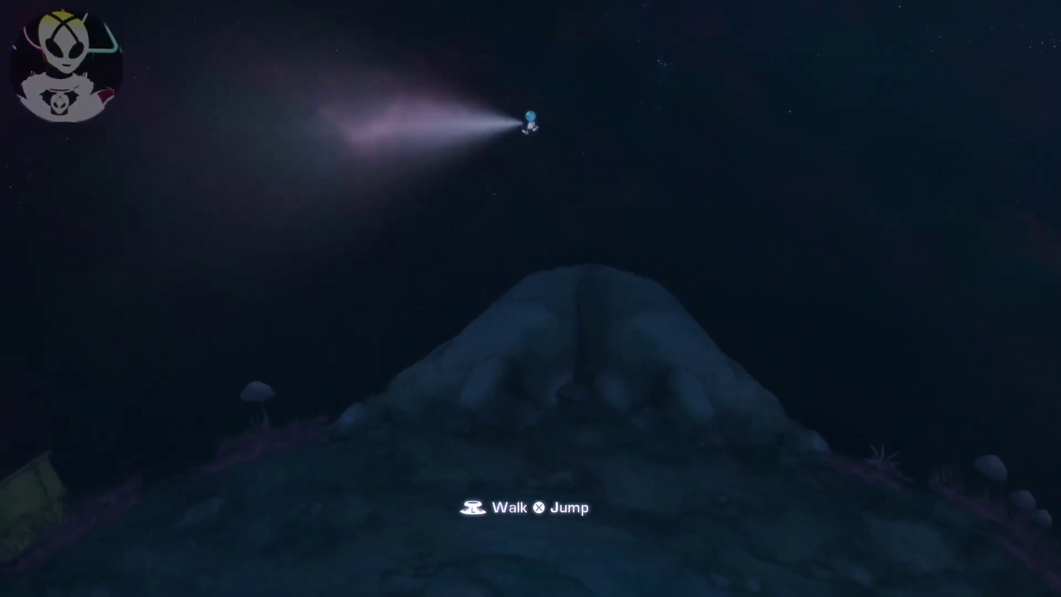
{"action": "key", "text": "Left"}
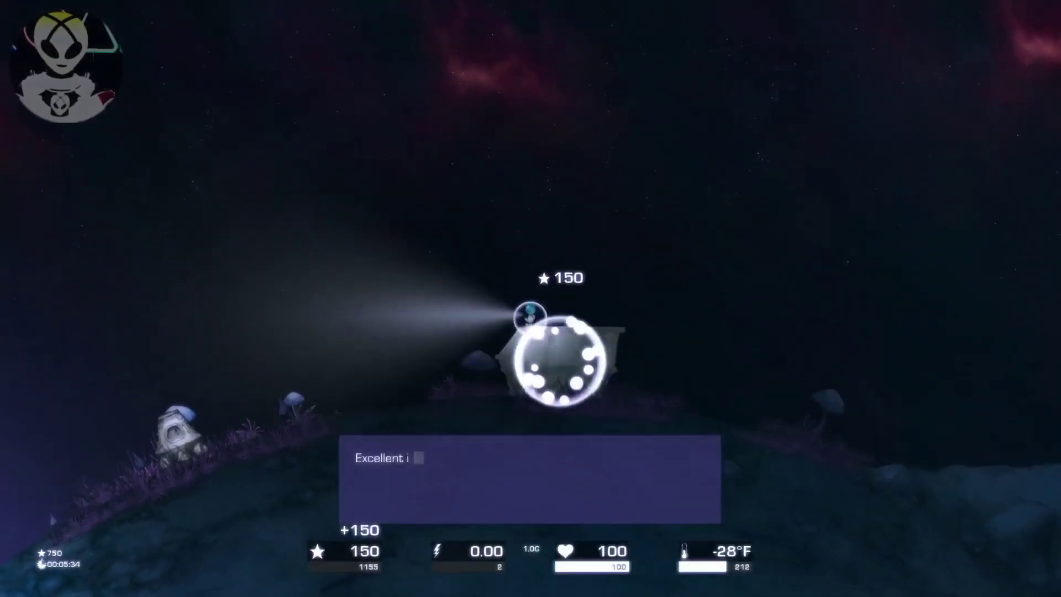
{"action": "key", "text": "Left"}
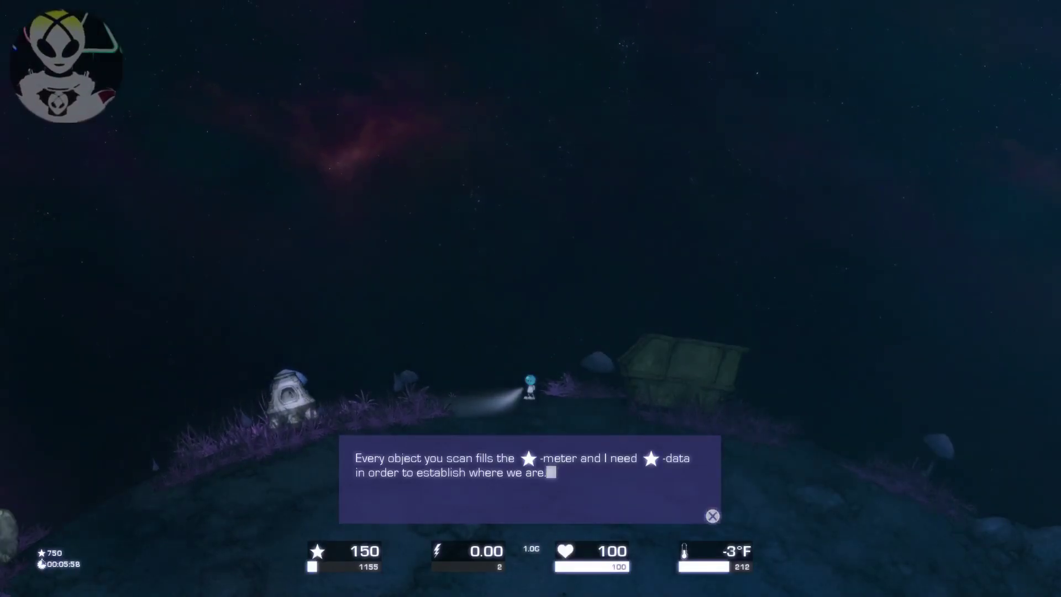
{"action": "key", "text": "Return"}
- Walk around the planet past the ship, scanning the rock and crate, to the wheel
{"action": "key", "text": "Left"}
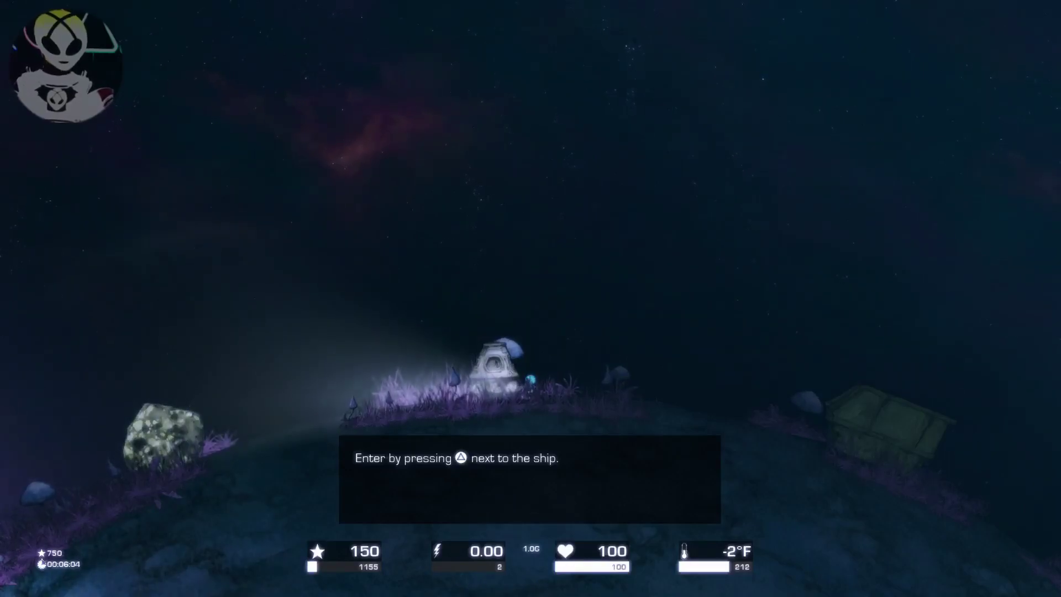
{"action": "key", "text": "Right"}
{"action": "key", "text": "space"}
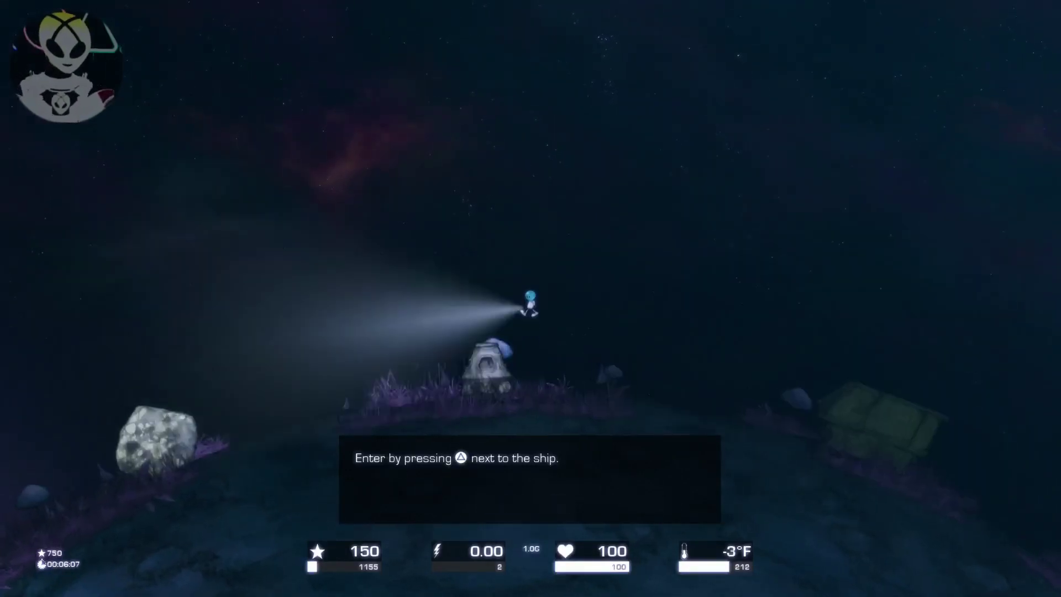
{"action": "key", "text": "Left"}
{"action": "key", "text": "Left"}
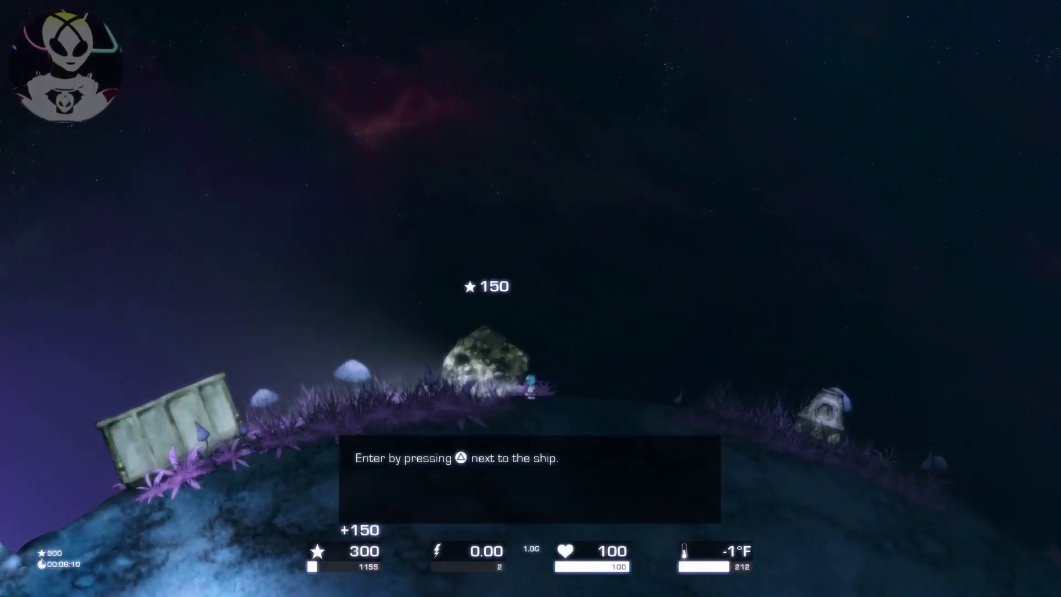
{"action": "key", "text": "Left"}
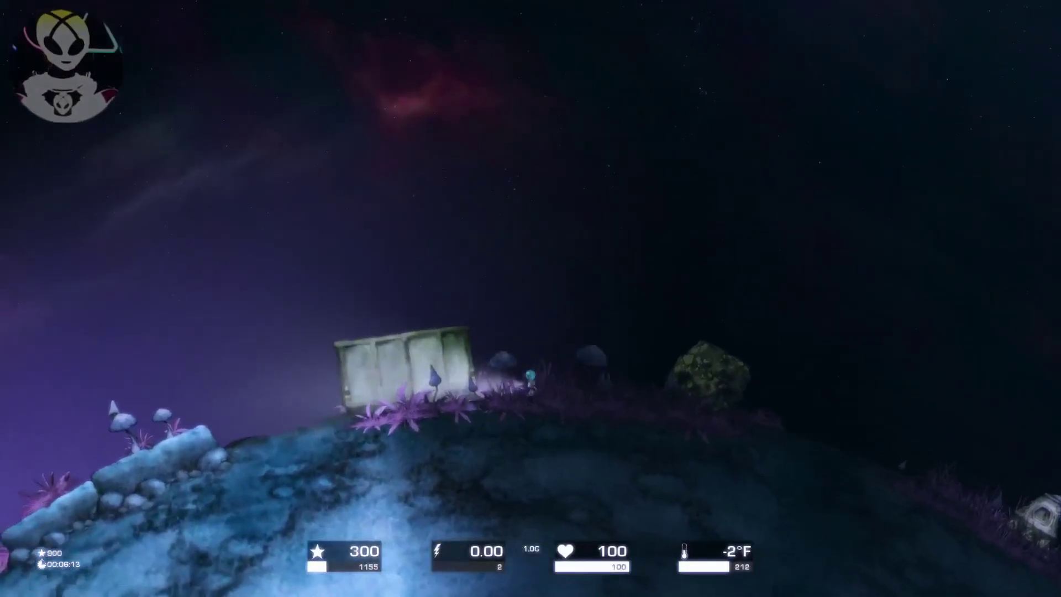
{"action": "key", "text": "Left"}
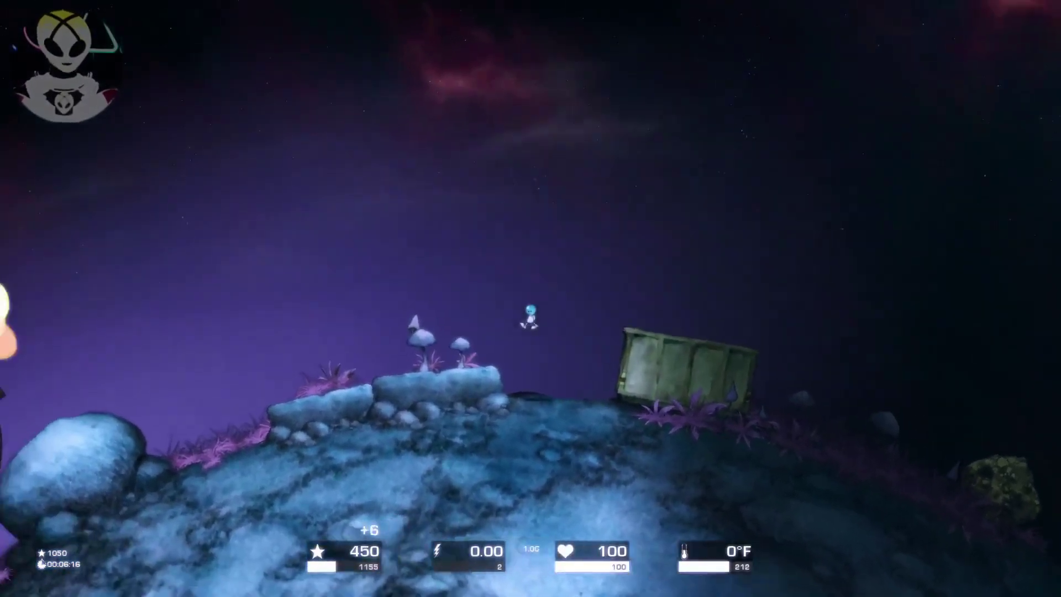
{"action": "key", "text": "Left"}
{"action": "key", "text": "Up"}
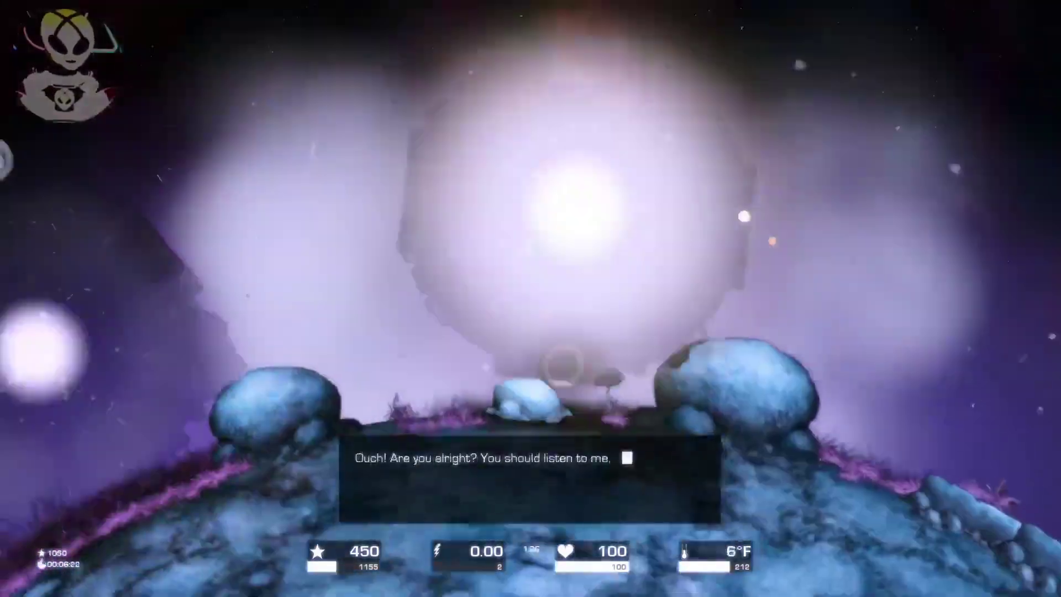
{"action": "key", "text": "Left"}
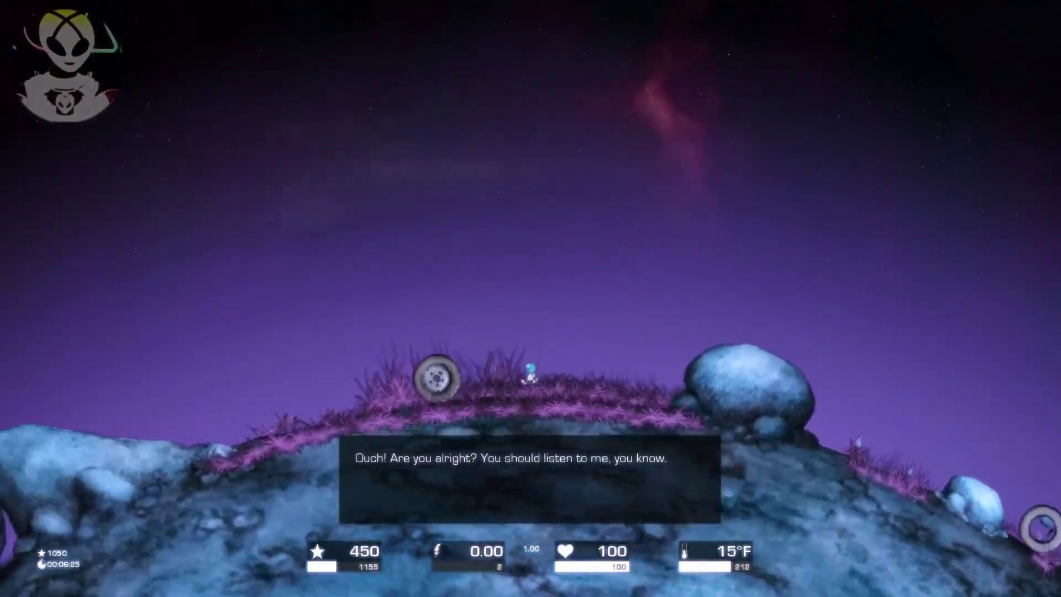
{"action": "key", "text": "Left"}
- Grab the wheel and push it to the right
{"action": "key", "text": "Up"}
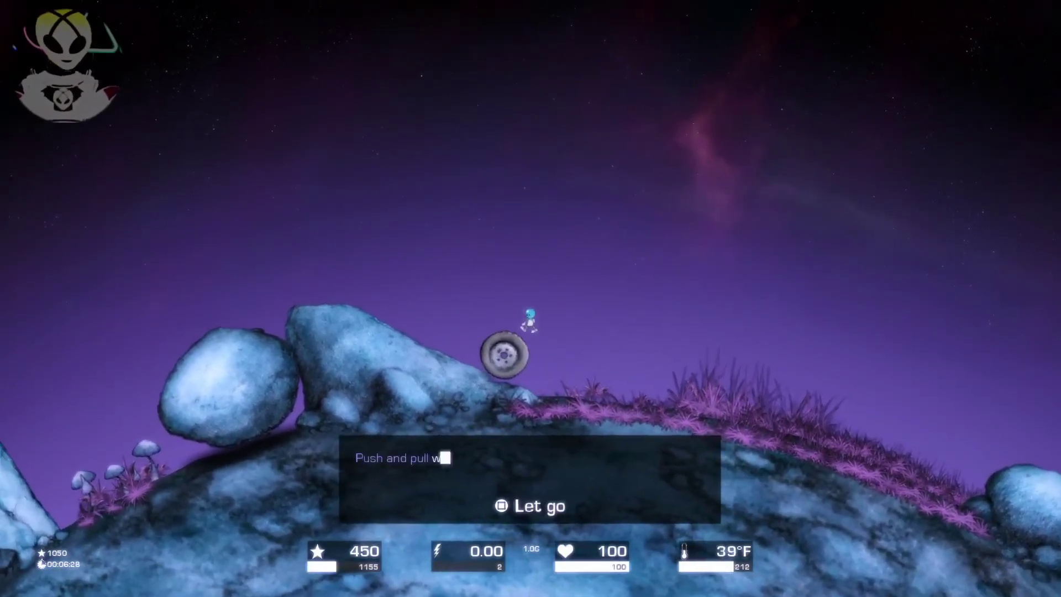
{"action": "key", "text": "Right"}
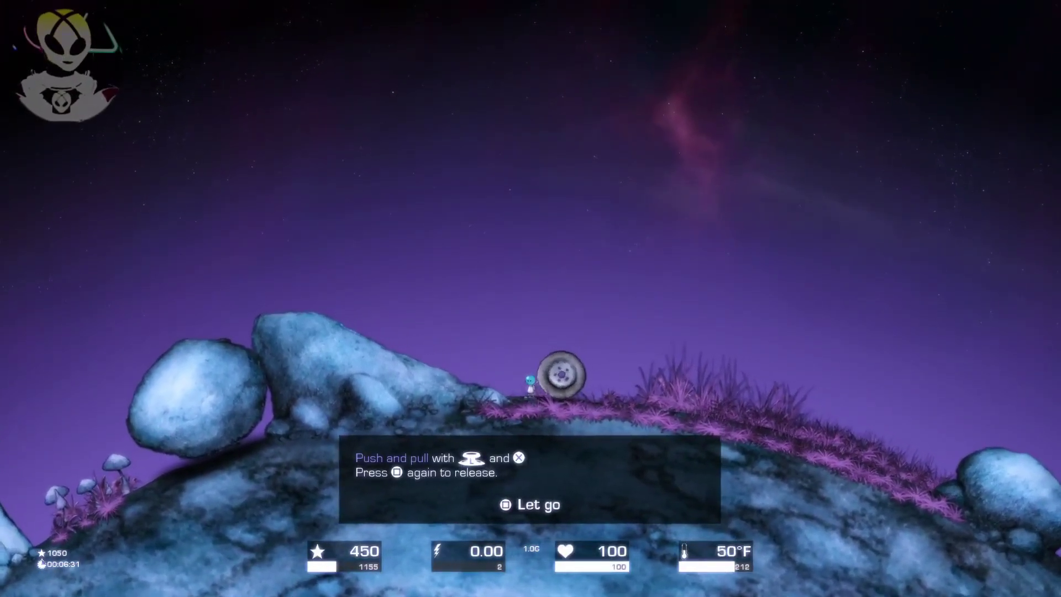
{"action": "key", "text": "Right"}
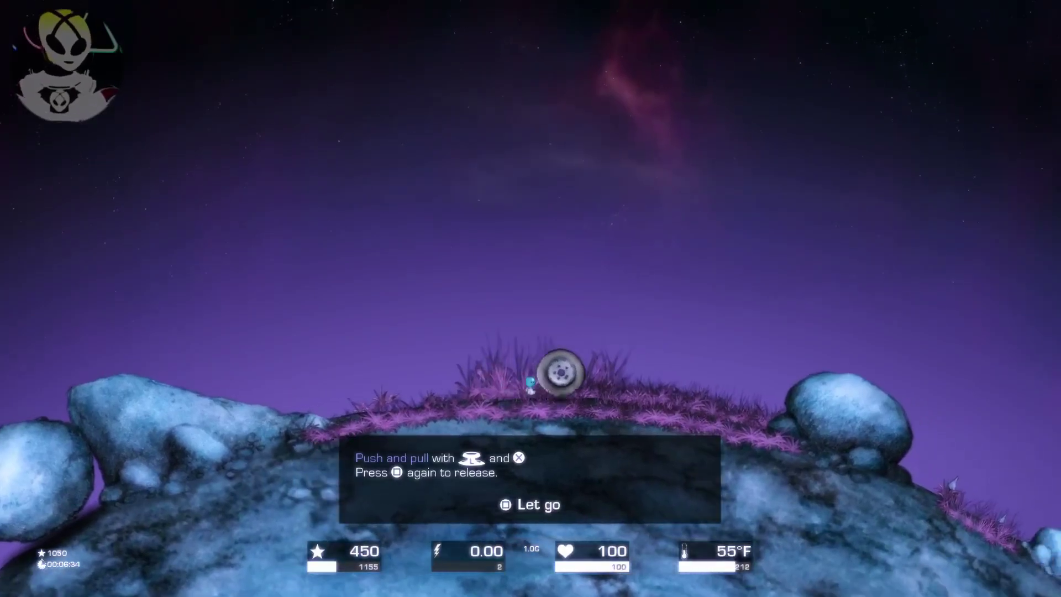
{"action": "key", "text": "Right"}
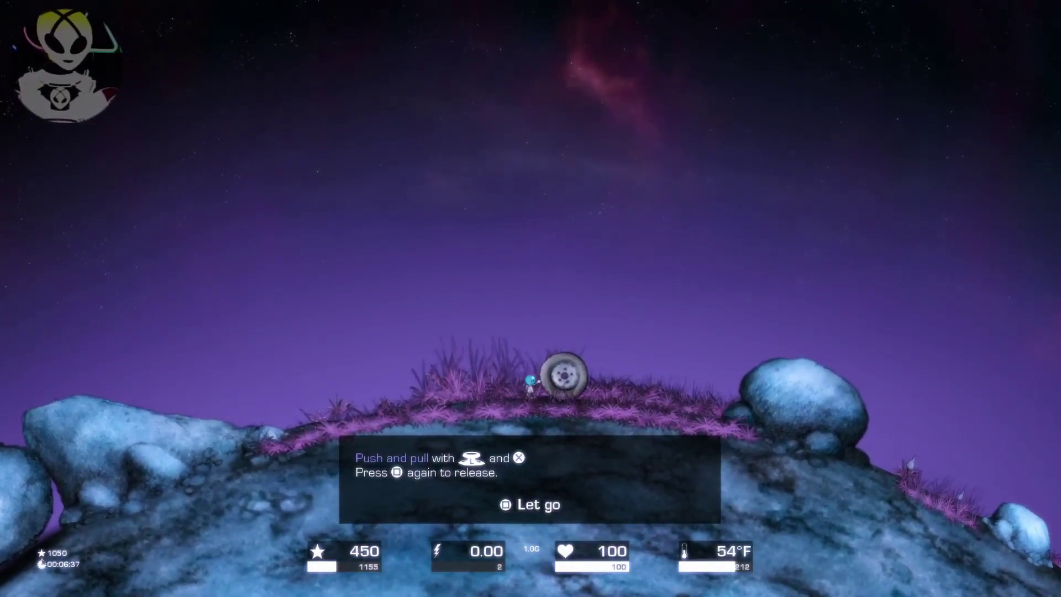
{"action": "key", "text": "Right"}
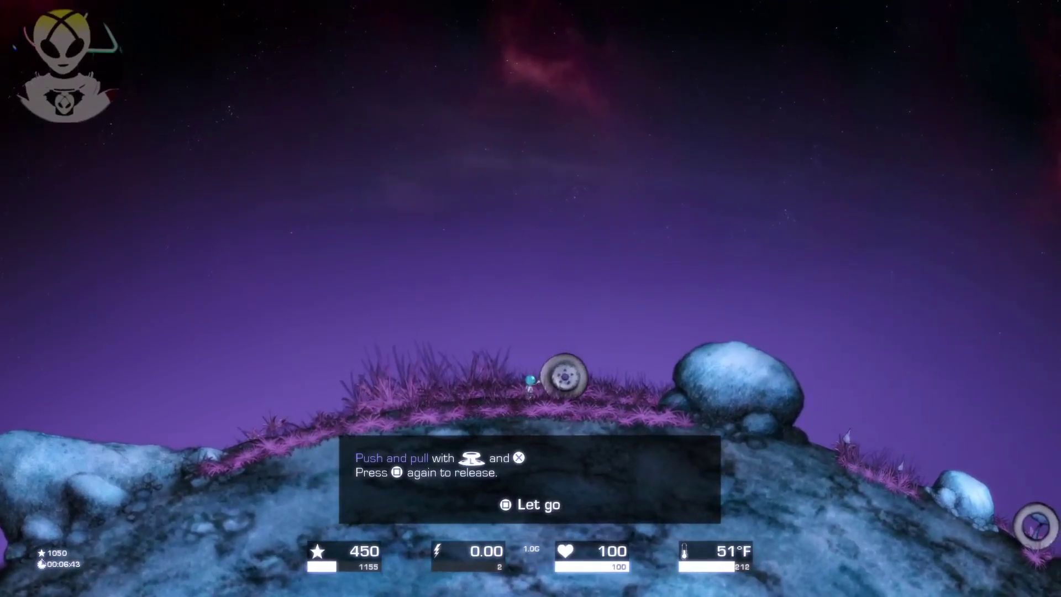
{"action": "key", "text": "Right"}
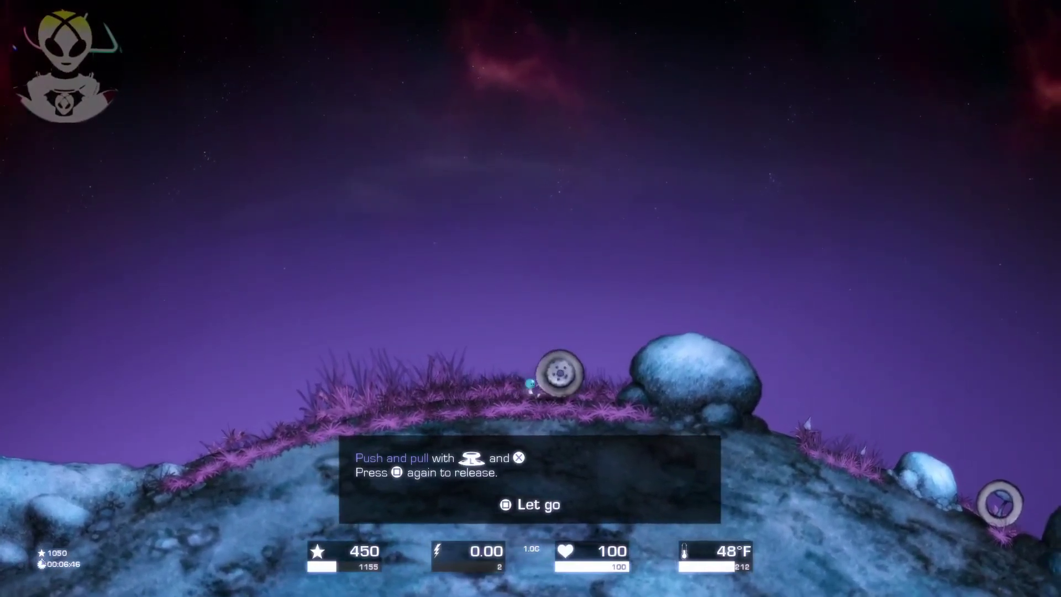
- Pull the wheel left toward the boulders, rock it back and forth, and release it
{"action": "key", "text": "Left"}
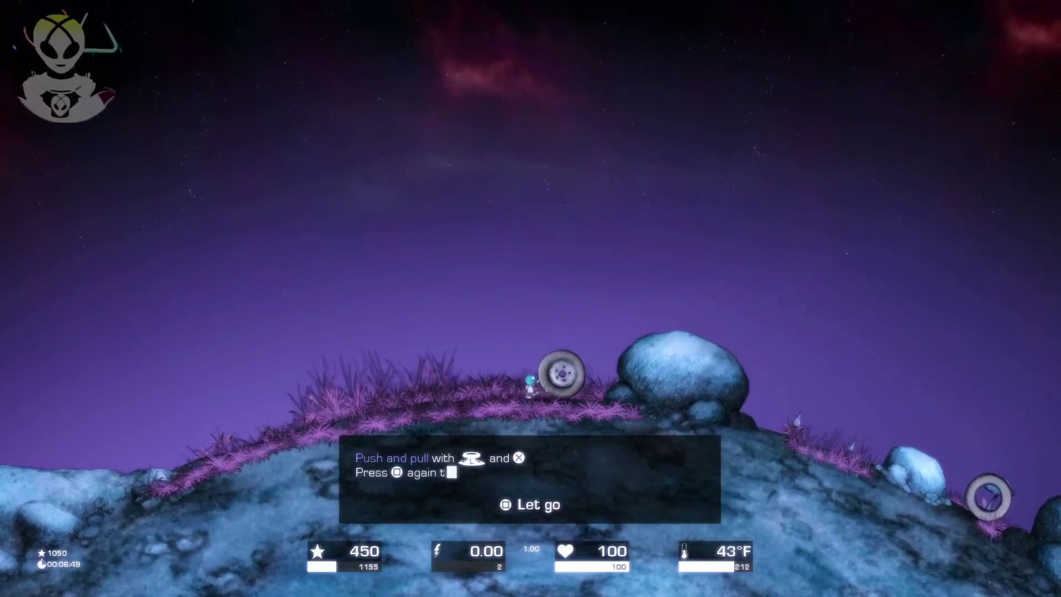
{"action": "key", "text": "Left"}
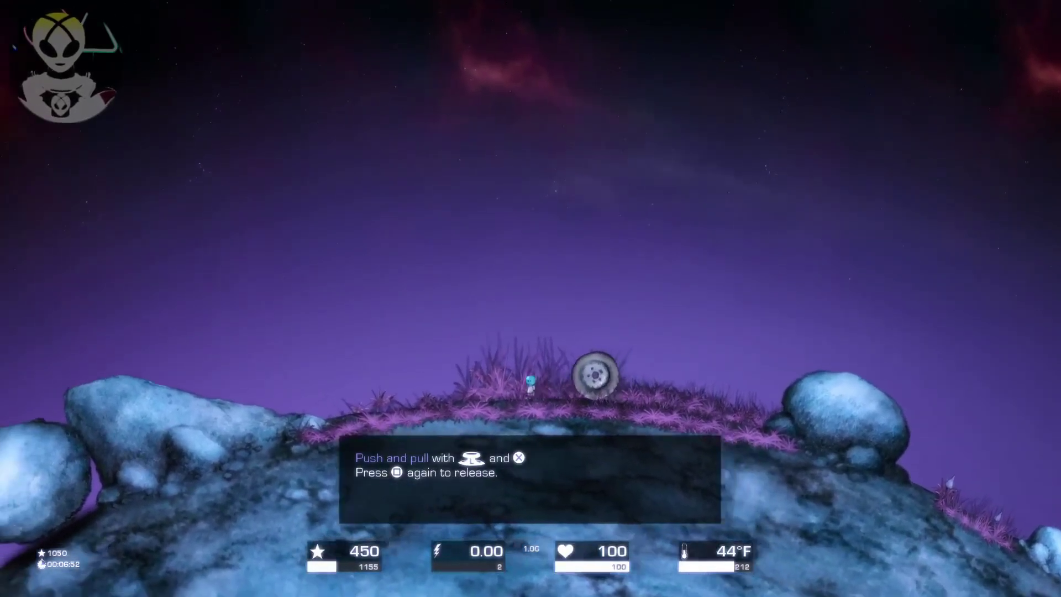
{"action": "key", "text": "Left"}
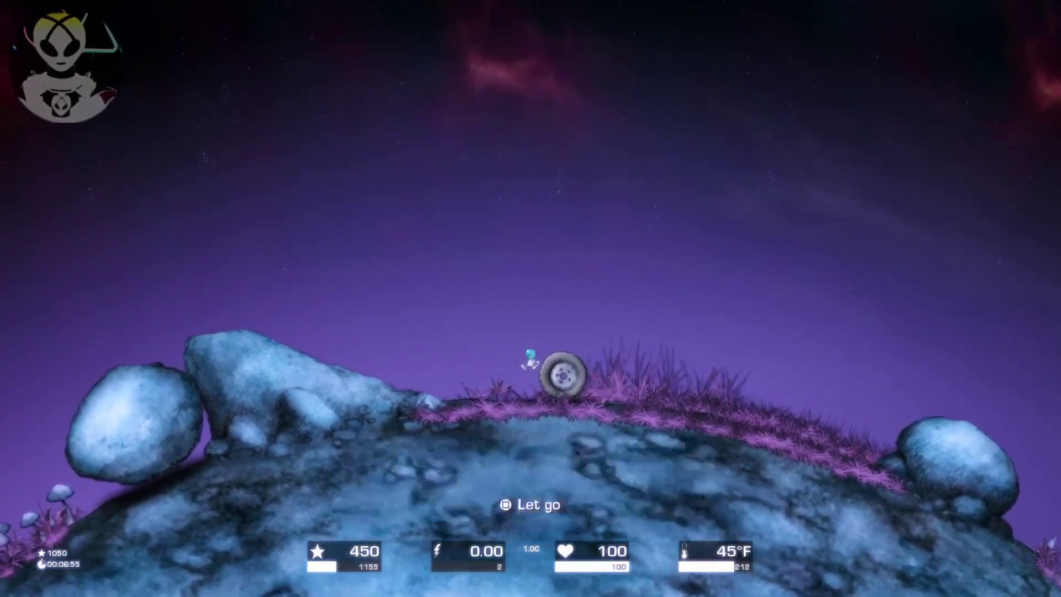
{"action": "key", "text": "Right"}
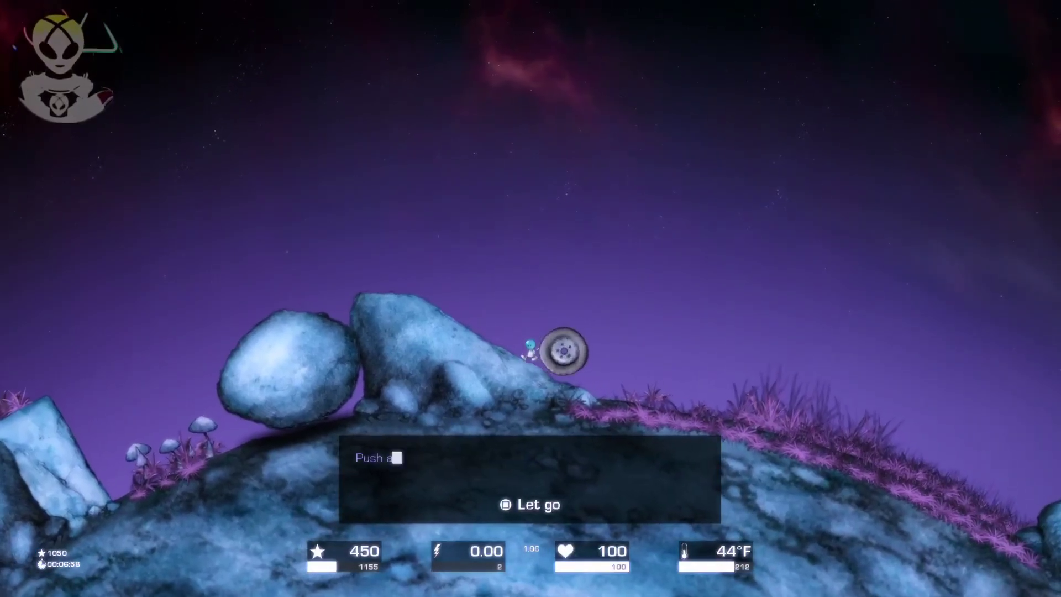
{"action": "key", "text": "Left"}
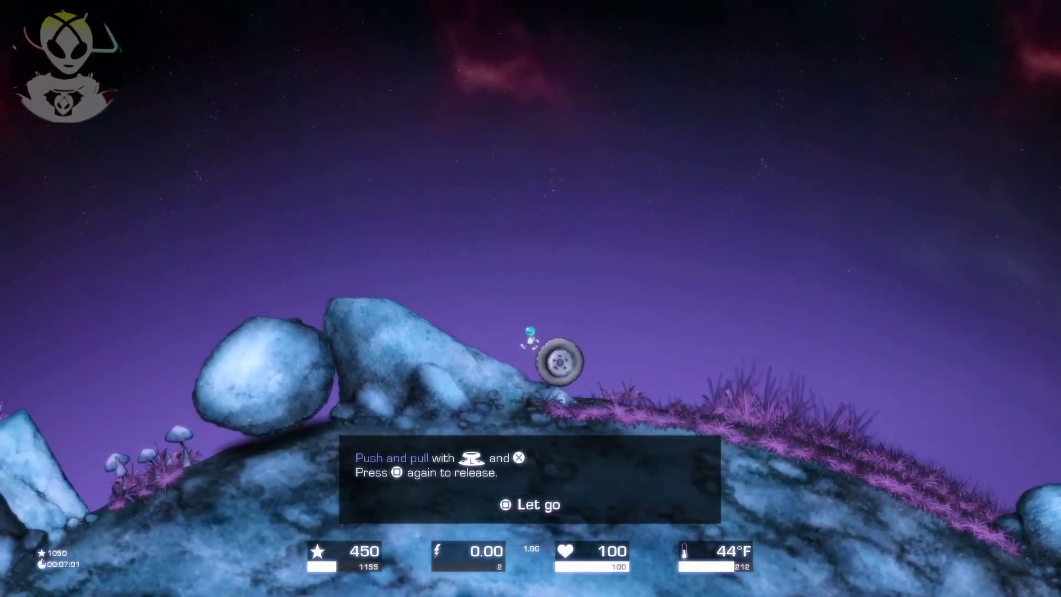
{"action": "key", "text": "Right"}
{"action": "key", "text": "Right"}
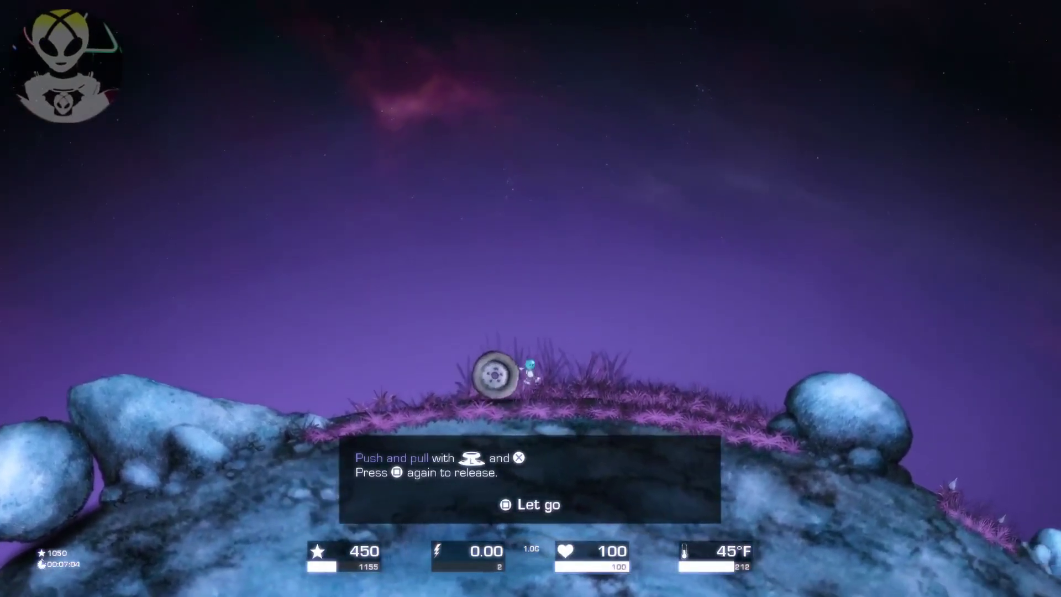
{"action": "key", "text": "Right"}
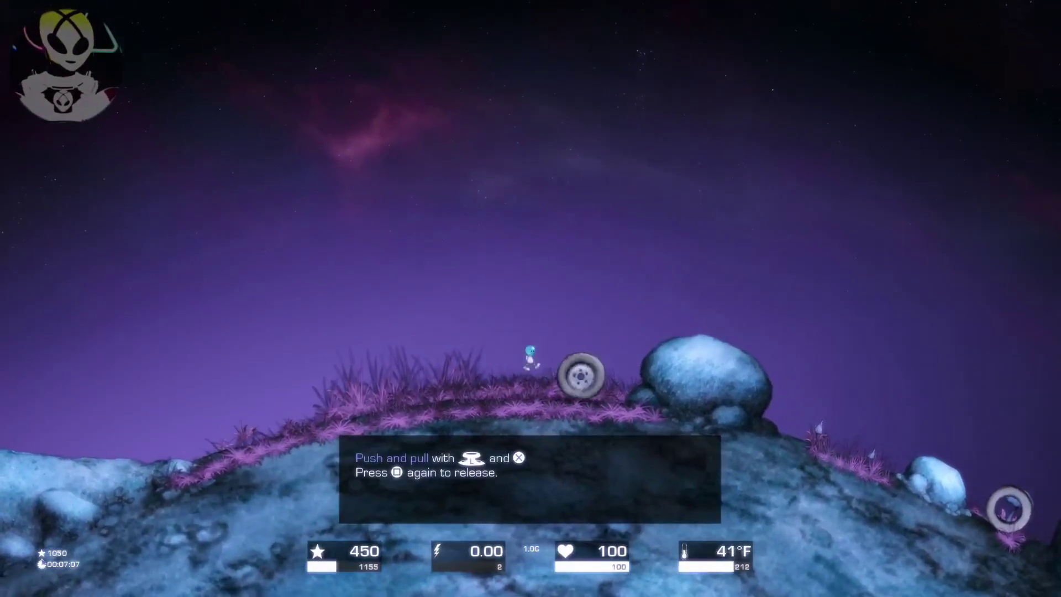
- Jump back and forth over the ring and land beside it
{"action": "key", "text": "space"}
{"action": "key", "text": "Right"}
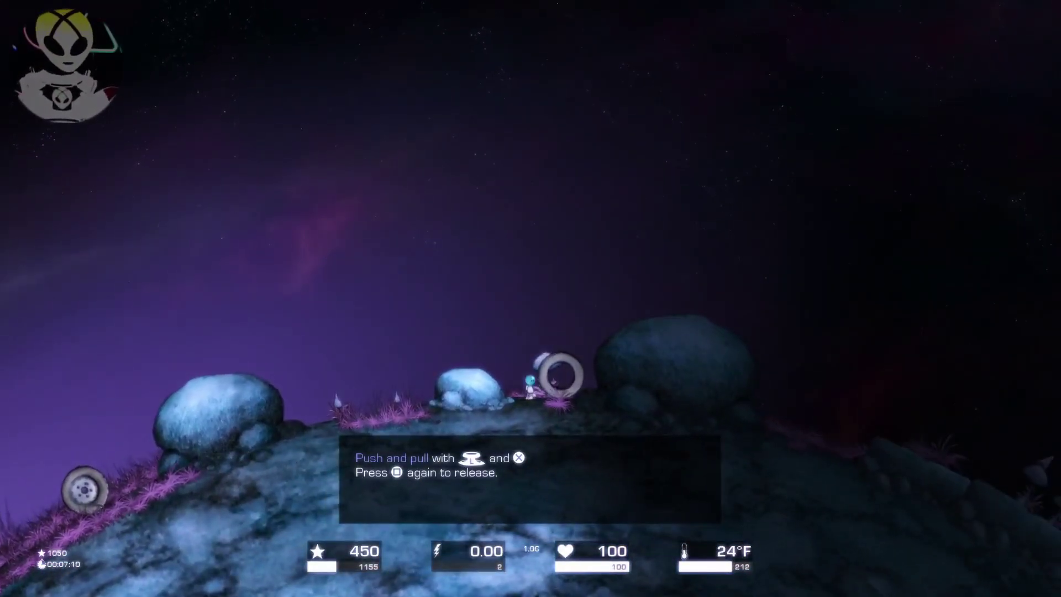
{"action": "key", "text": "Left"}
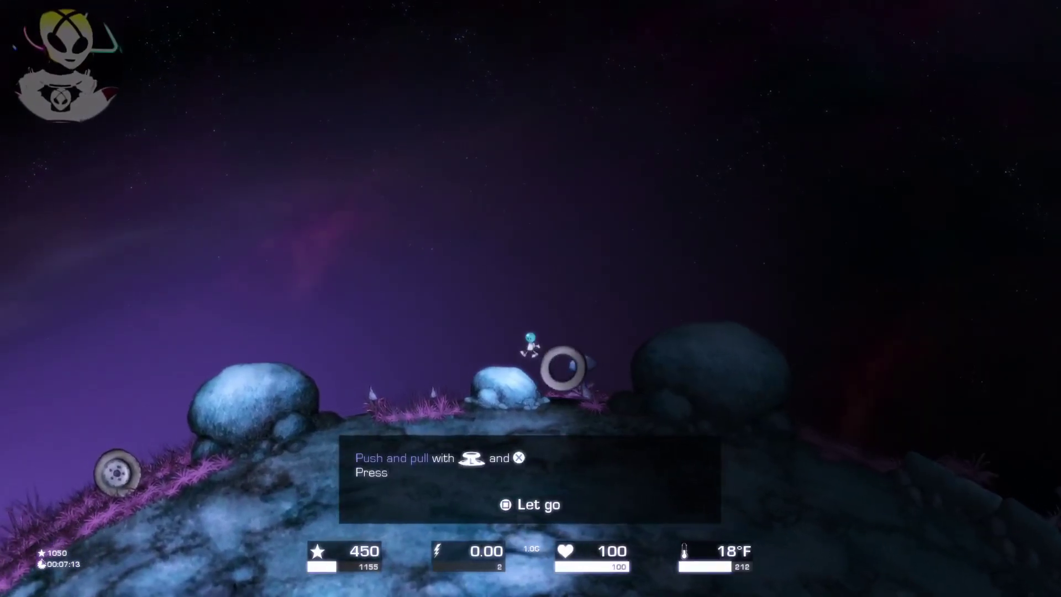
{"action": "key", "text": "space"}
{"action": "key", "text": "Right"}
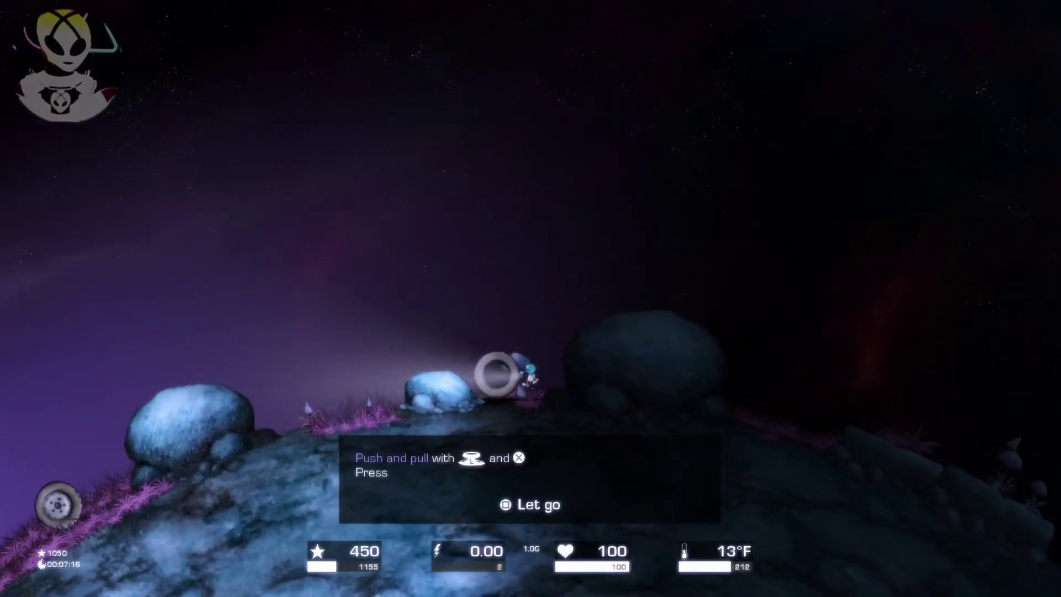
{"action": "key", "text": "space"}
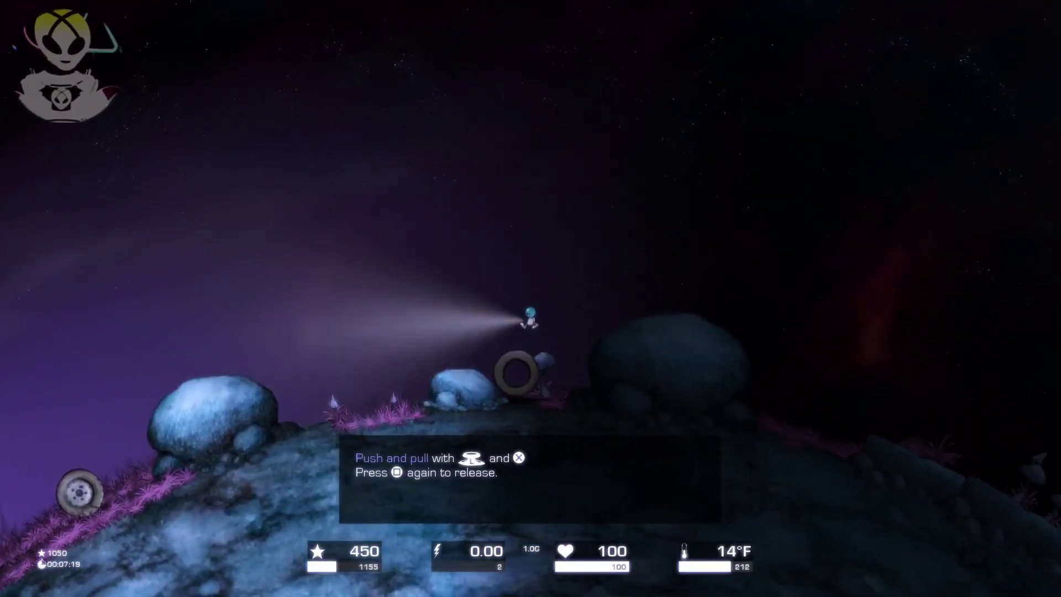
{"action": "key", "text": "Left"}
{"action": "key", "text": "space"}
{"action": "key", "text": "Right"}
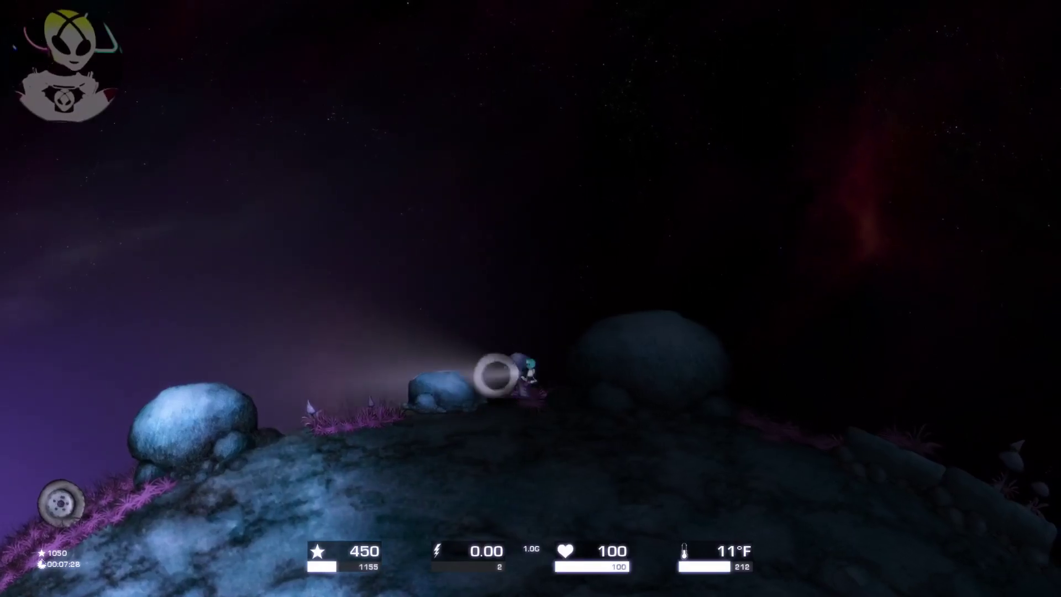
- Leap left past the boulders and over the rock peak to the crate and ship
{"action": "key", "text": "space"}
{"action": "key", "text": "Left"}
{"action": "key", "text": "space"}
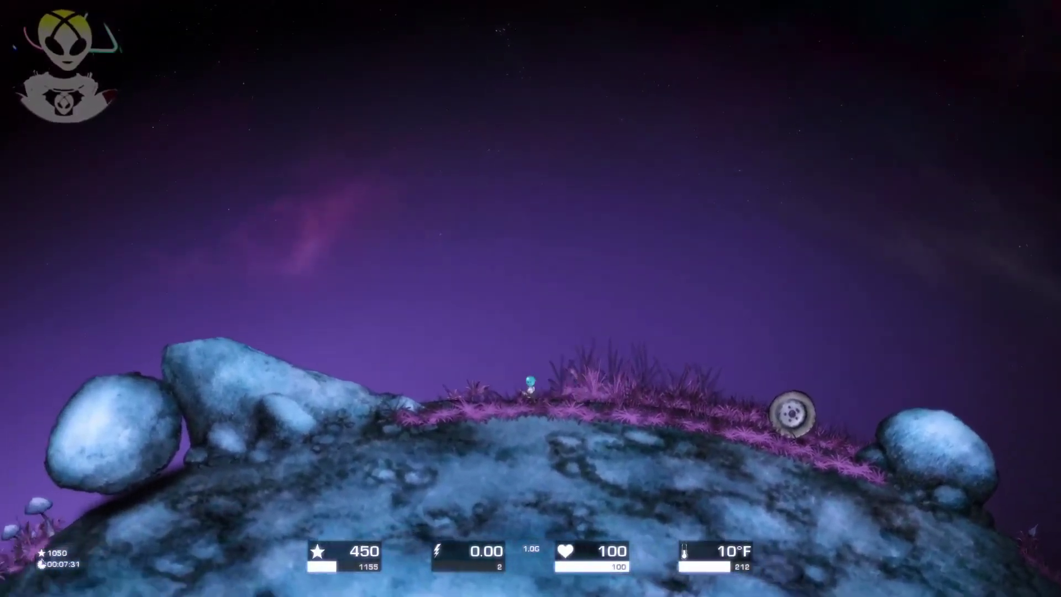
{"action": "key", "text": "space"}
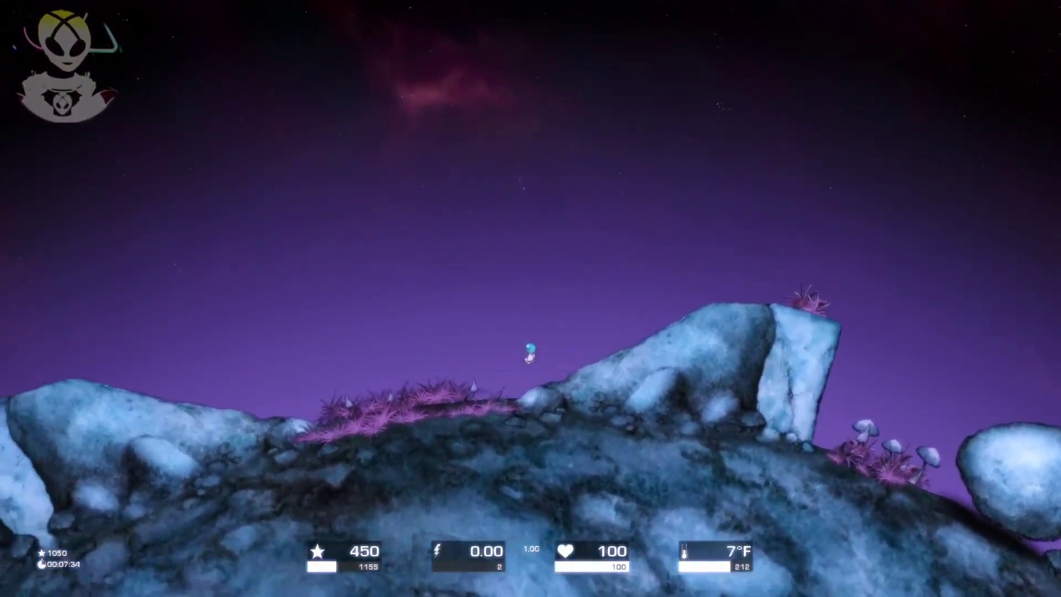
{"action": "key", "text": "space"}
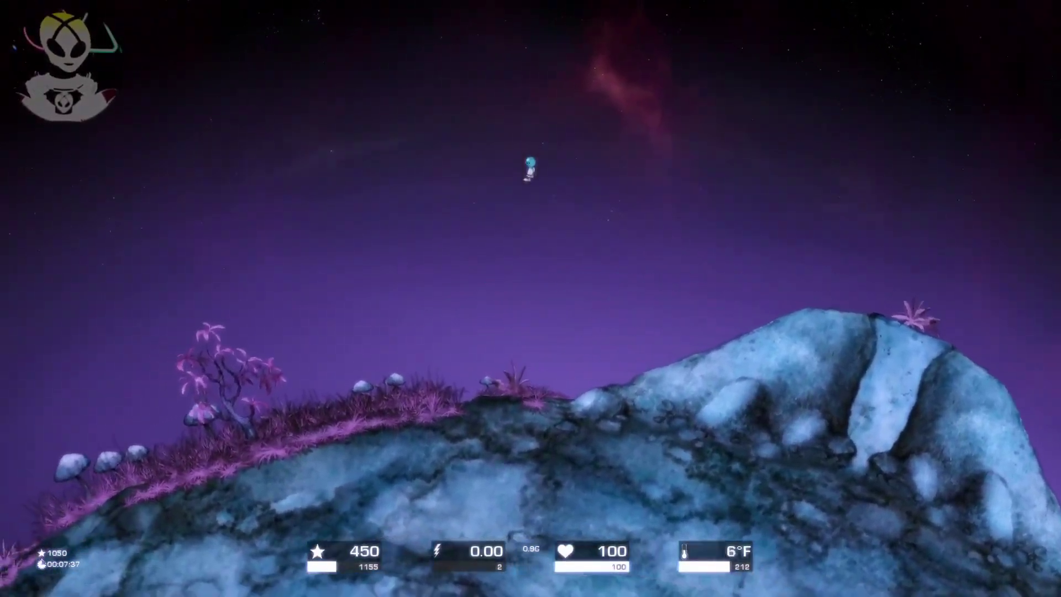
{"action": "key", "text": "Left"}
{"action": "key", "text": "space"}
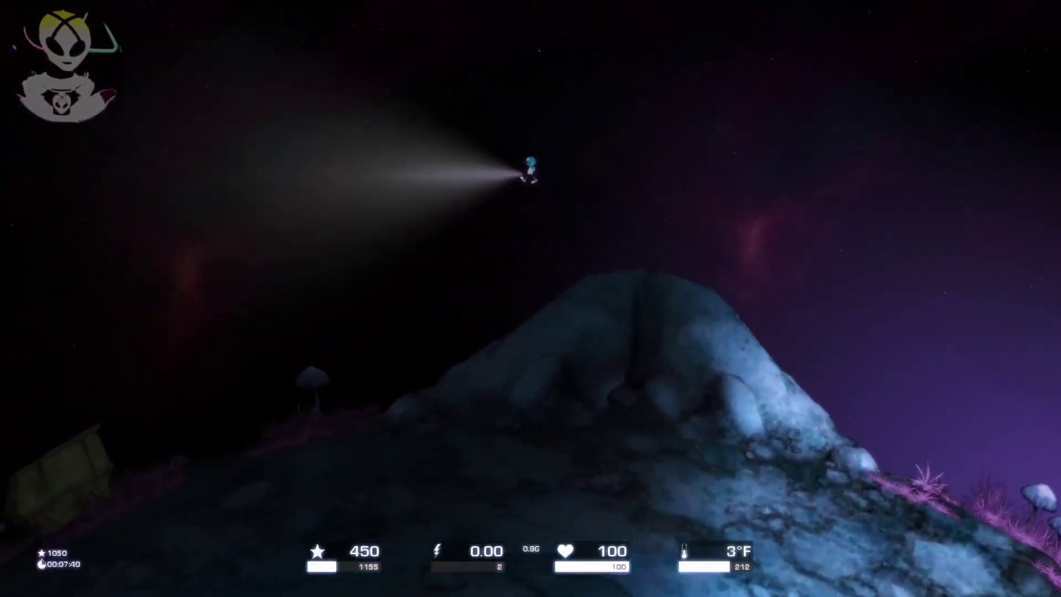
{"action": "key", "text": "Left"}
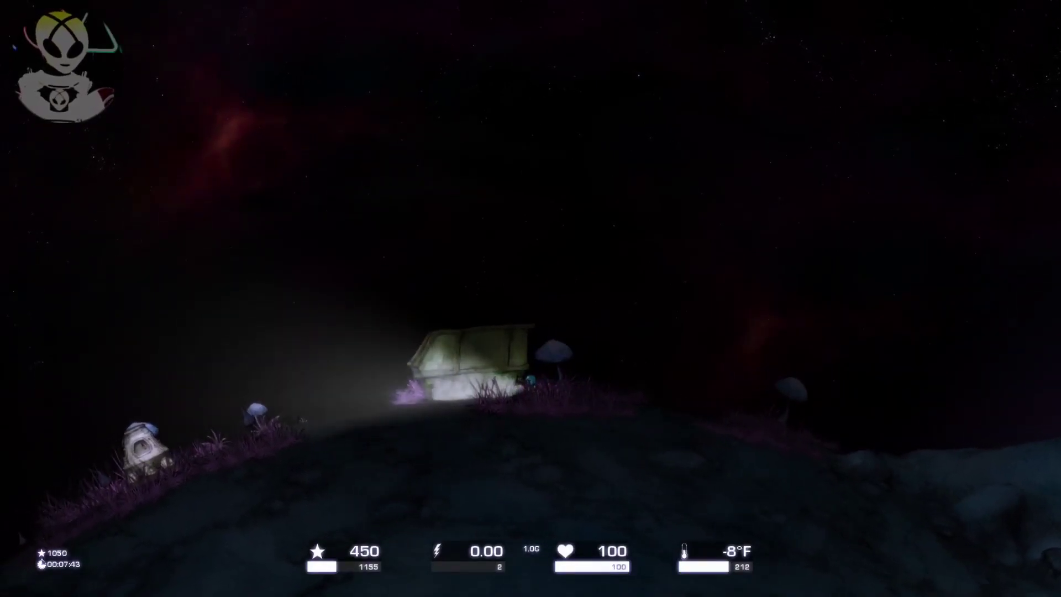
- Move the crate left, jump onto the ship and pull it leftward
{"action": "key", "text": "e"}
{"action": "key", "text": "Left"}
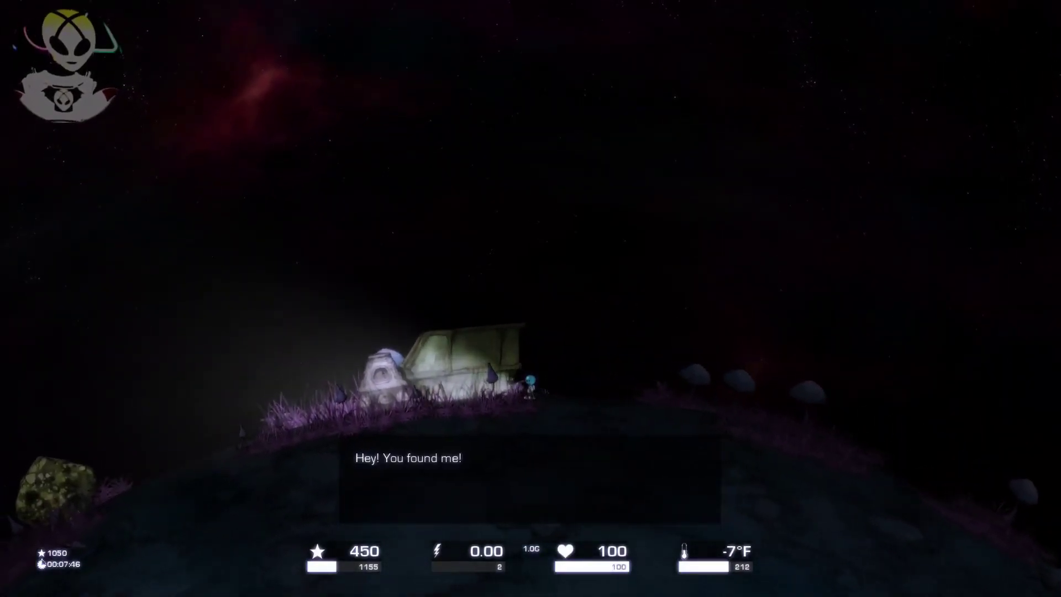
{"action": "key", "text": "Right"}
{"action": "key", "text": "space"}
{"action": "key", "text": "Left"}
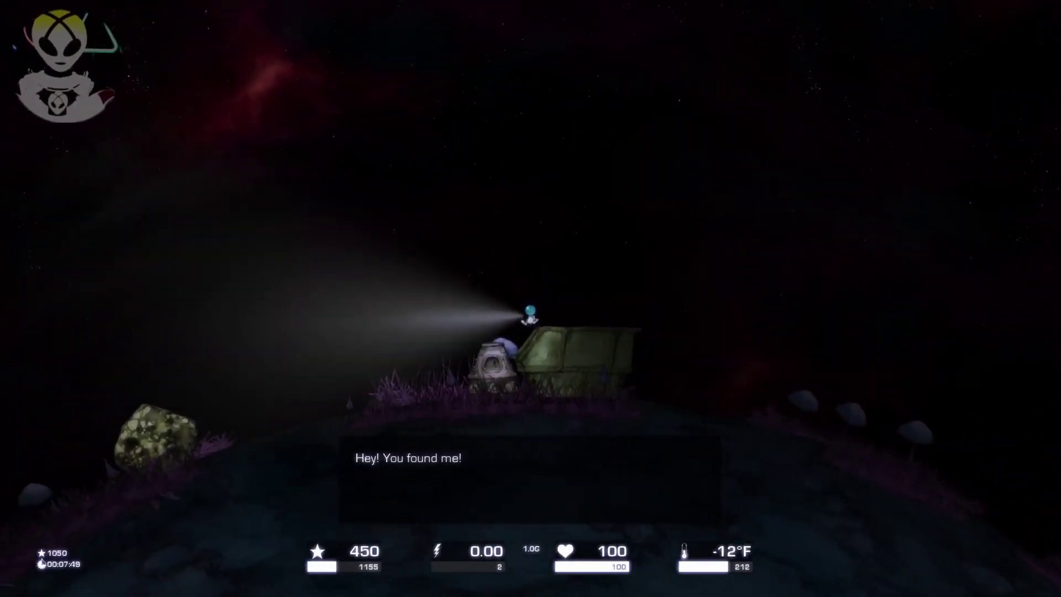
{"action": "key", "text": "Right"}
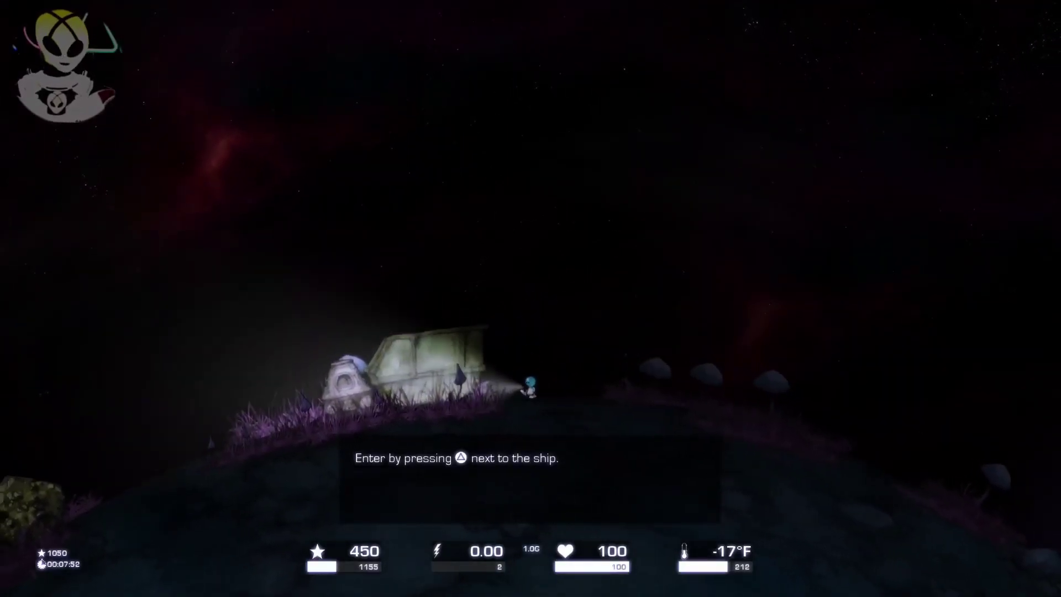
{"action": "key", "text": "e"}
{"action": "key", "text": "Left"}
- Release and regrab the ship, pull it further left, then climb inside
{"action": "key", "text": "e"}
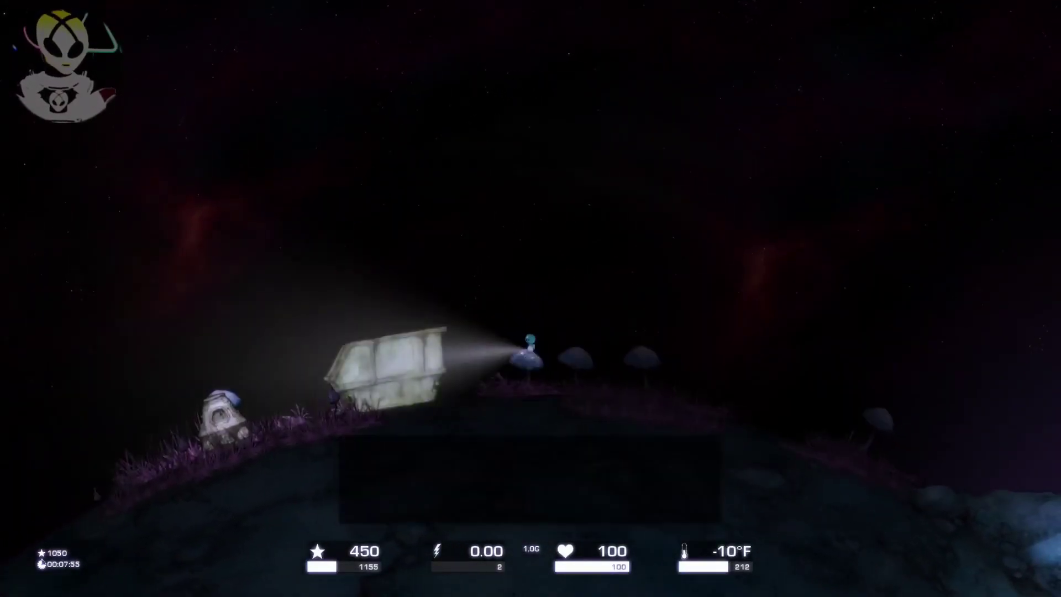
{"action": "key", "text": "space"}
{"action": "key", "text": "Left"}
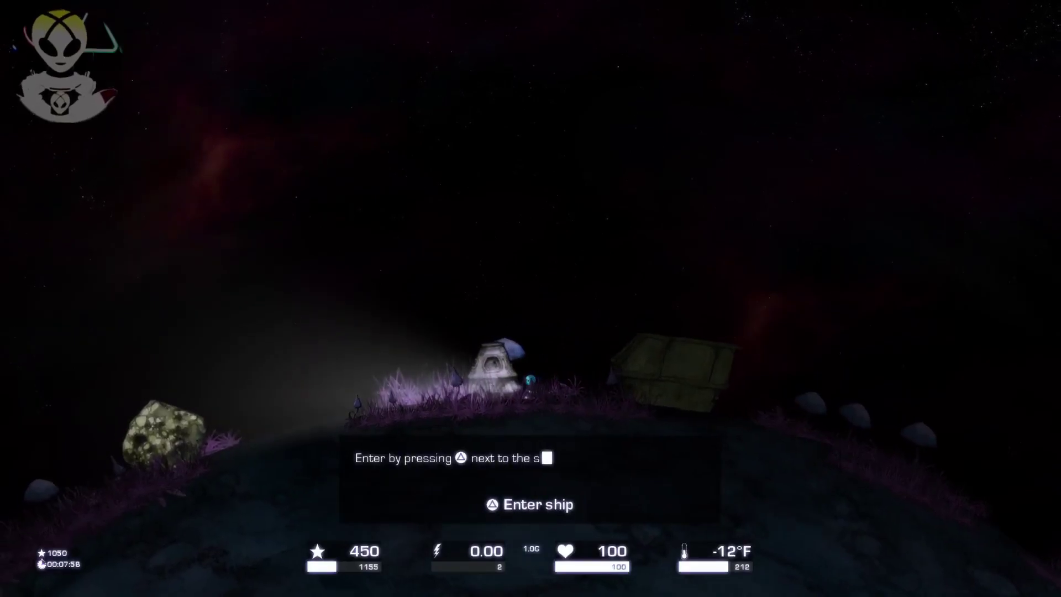
{"action": "key", "text": "e"}
{"action": "key", "text": "Left"}
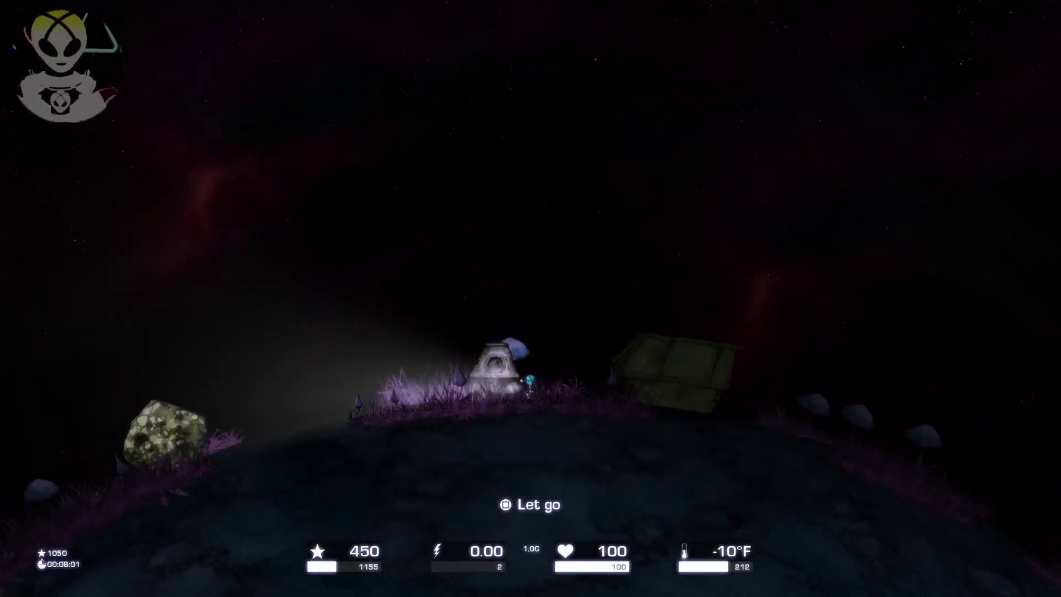
{"action": "key", "text": "space"}
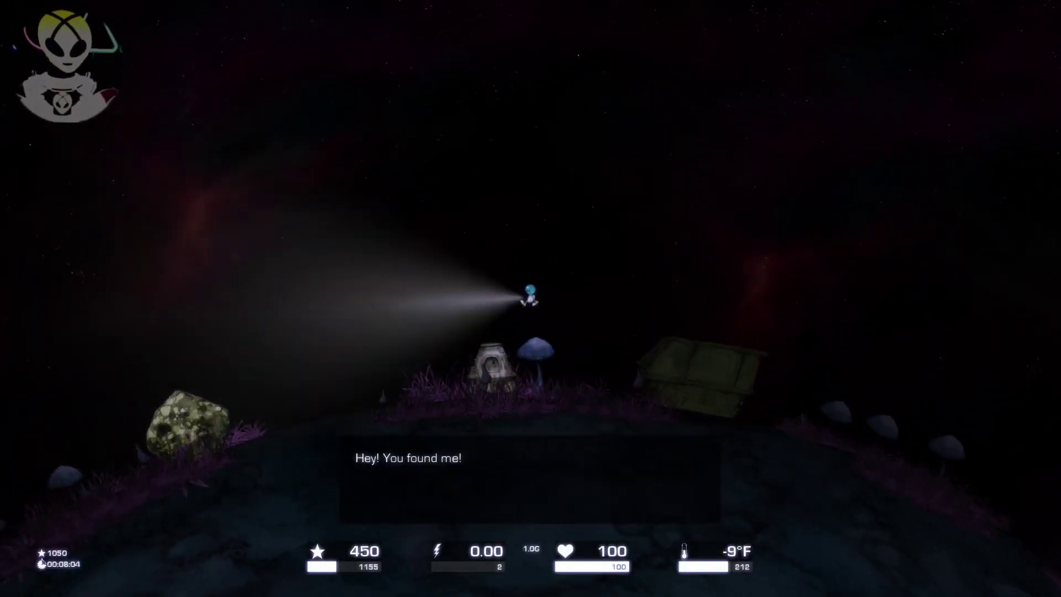
{"action": "key", "text": "e"}
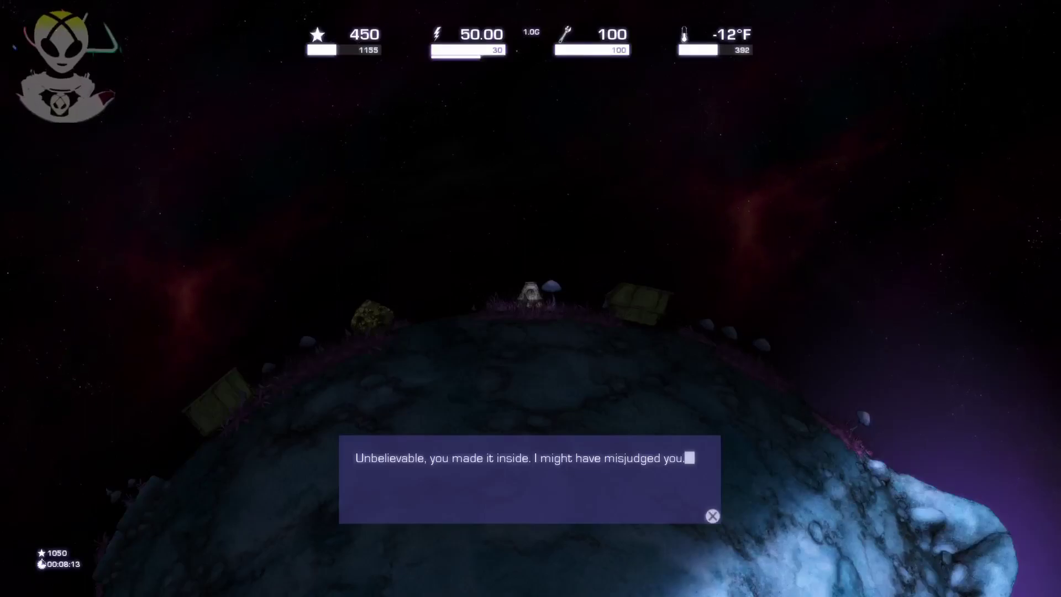
- Advance through the companion's six dialogue lines until the lift-off tutorial starts
{"action": "key", "text": "space"}
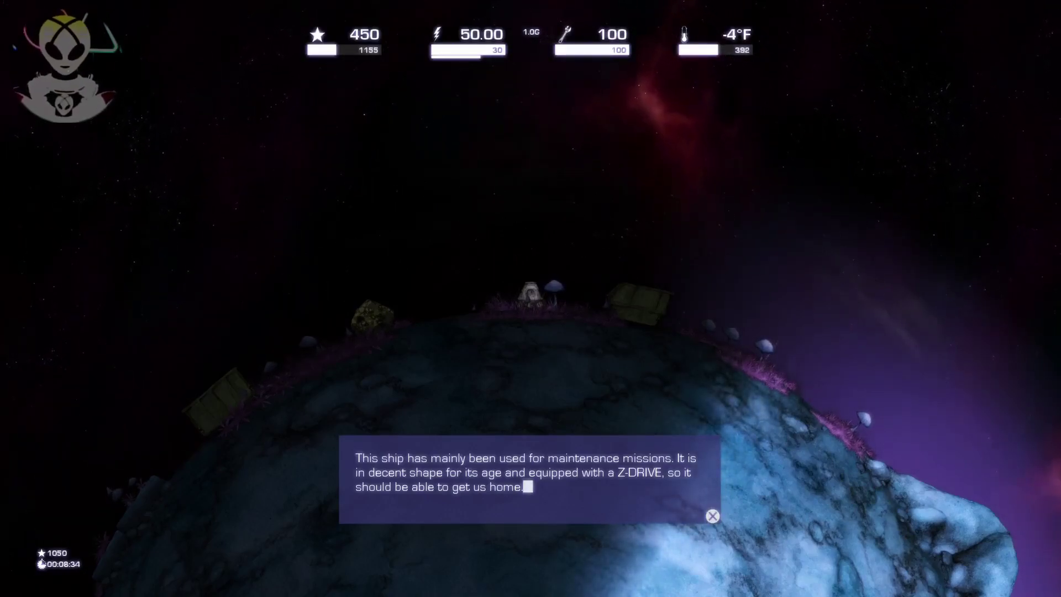
{"action": "key", "text": "Return"}
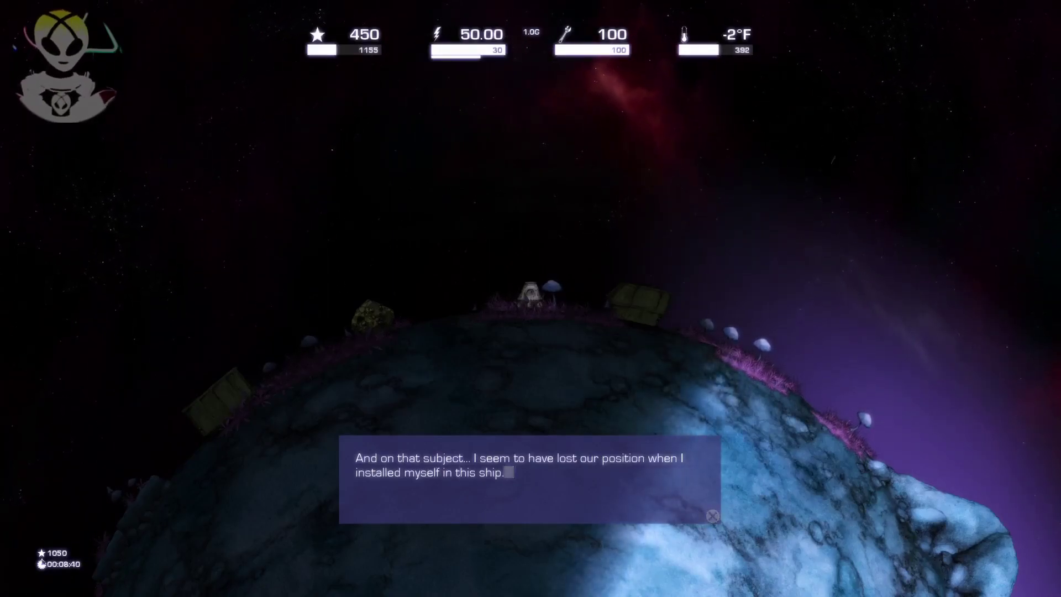
{"action": "key", "text": "Return"}
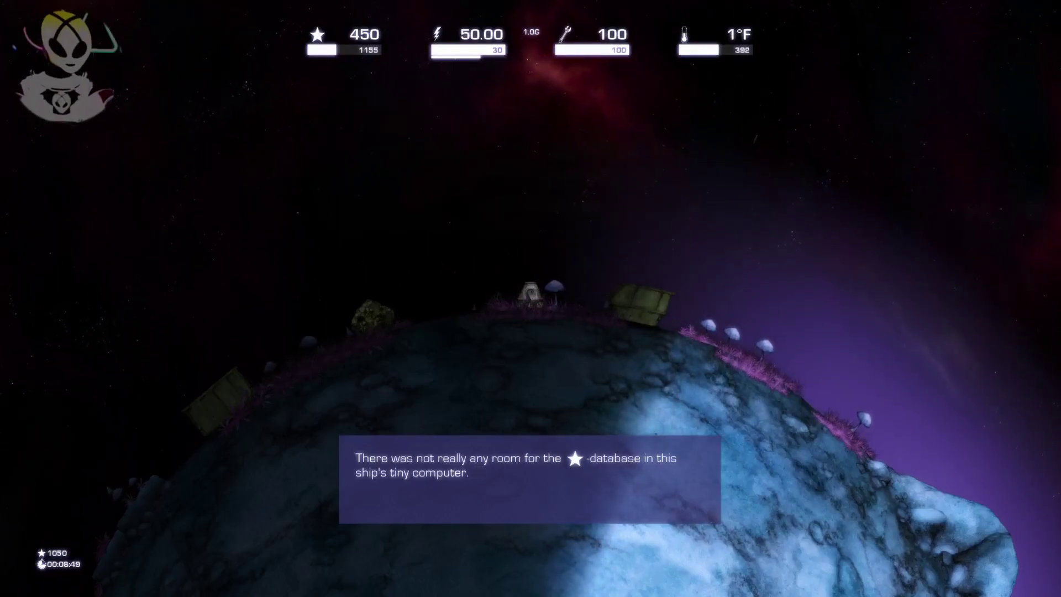
{"action": "key", "text": "Return"}
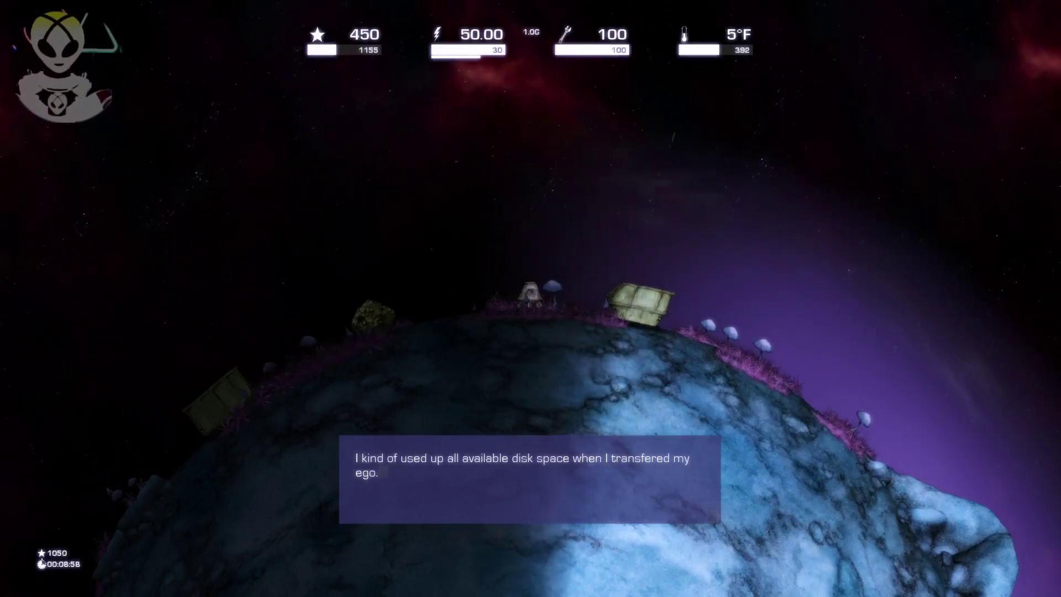
{"action": "key", "text": "Return"}
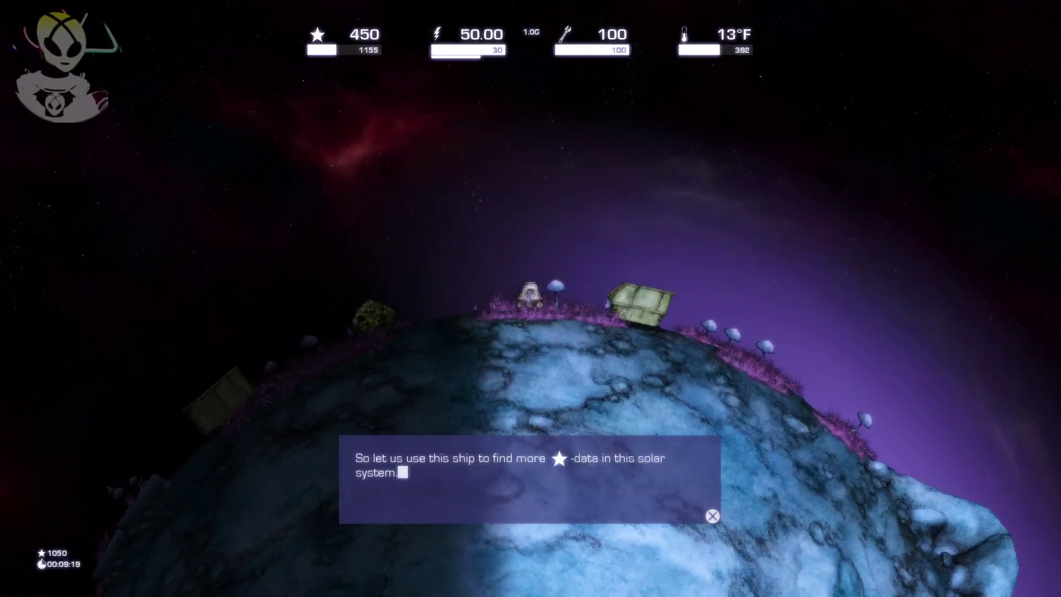
{"action": "key", "text": "Return"}
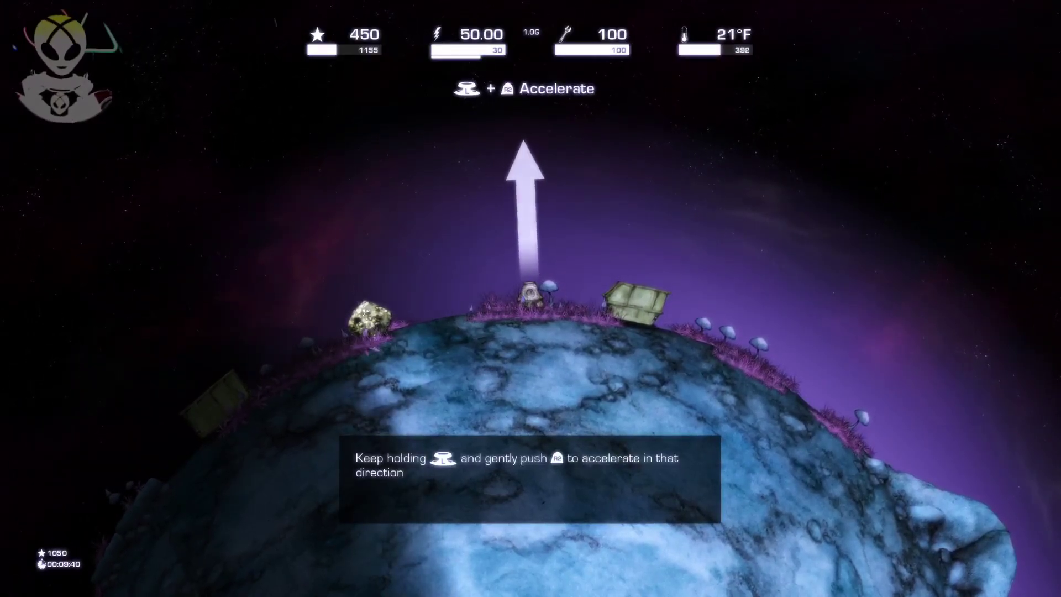
- Aim the ship upright and thrust it off the planet into space
{"action": "key", "text": "Up"}
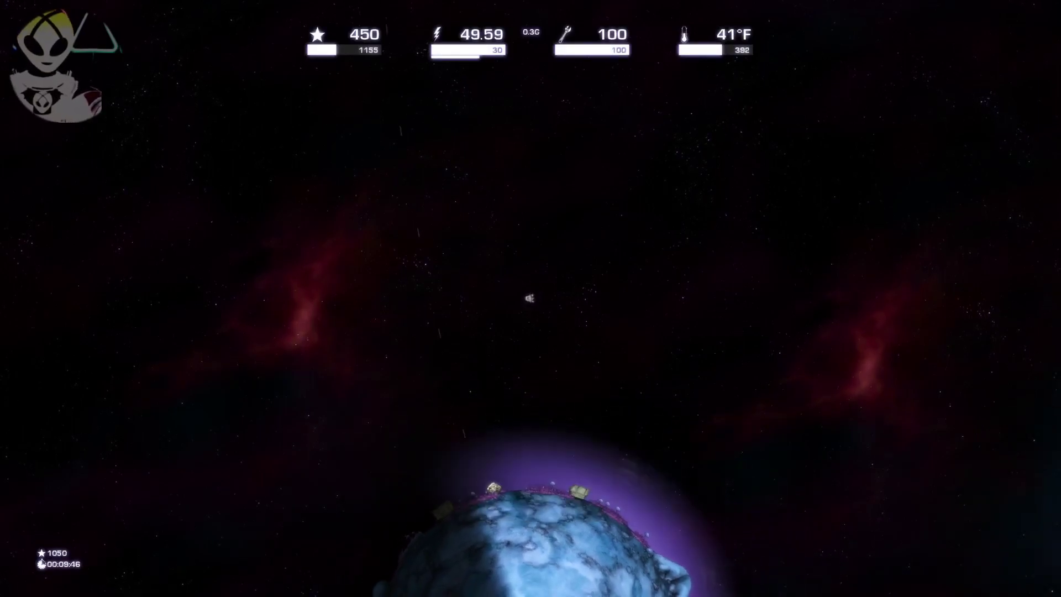
{"action": "key", "text": "Up"}
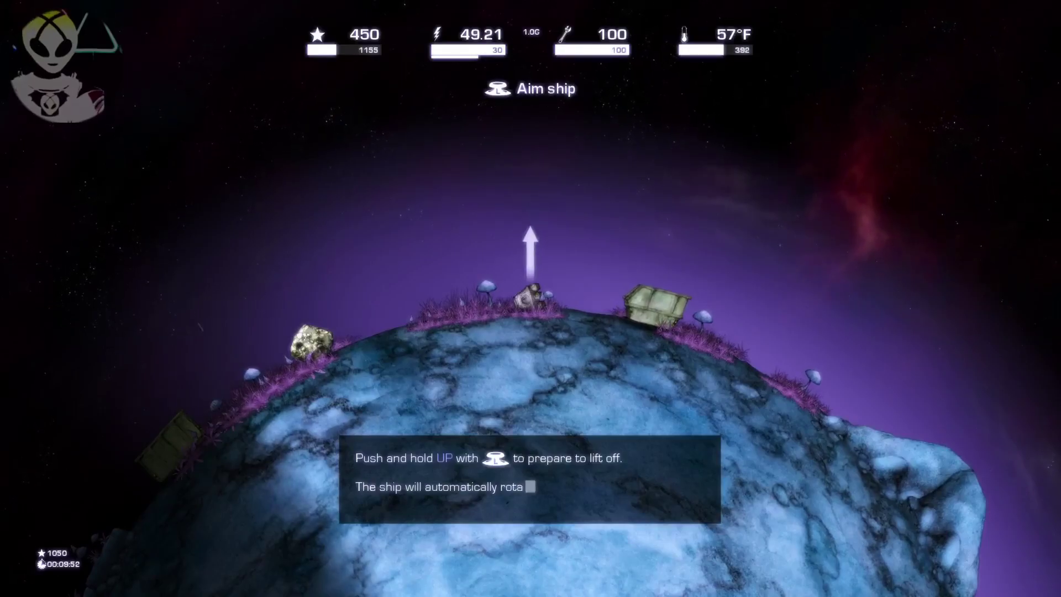
{"action": "key", "text": "Up"}
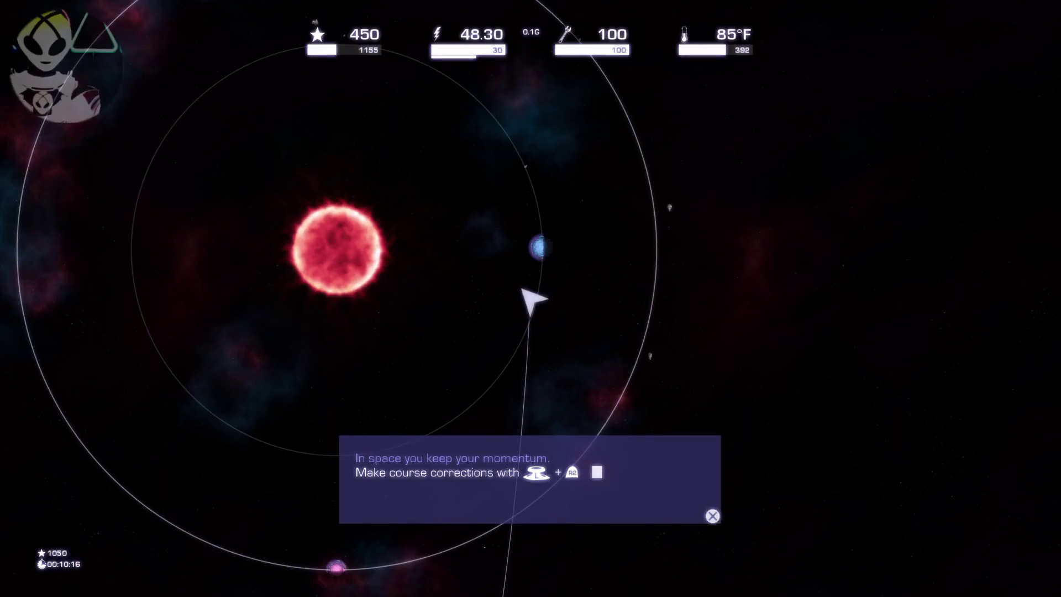
- Dismiss the momentum and trajectory tips, then turn left and thrust toward a planet
{"action": "key", "text": "Return"}
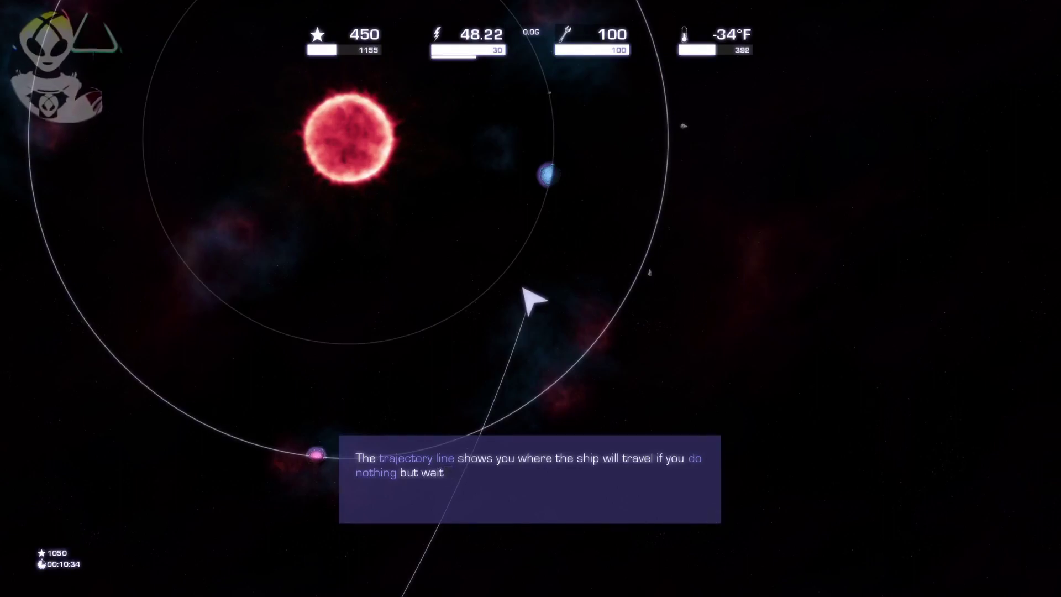
{"action": "key", "text": "Return"}
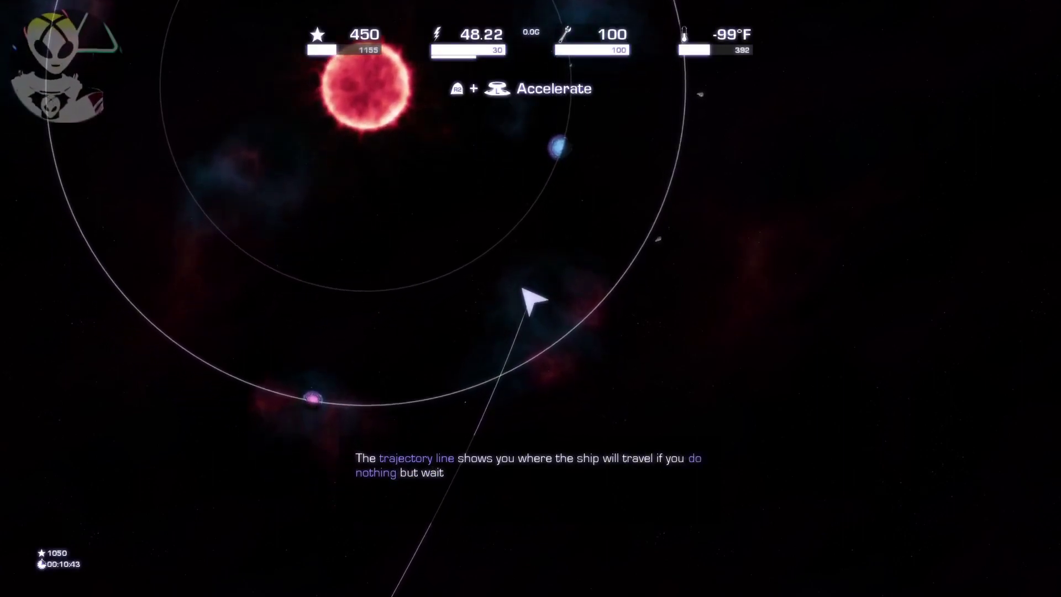
{"action": "key", "text": "Left"}
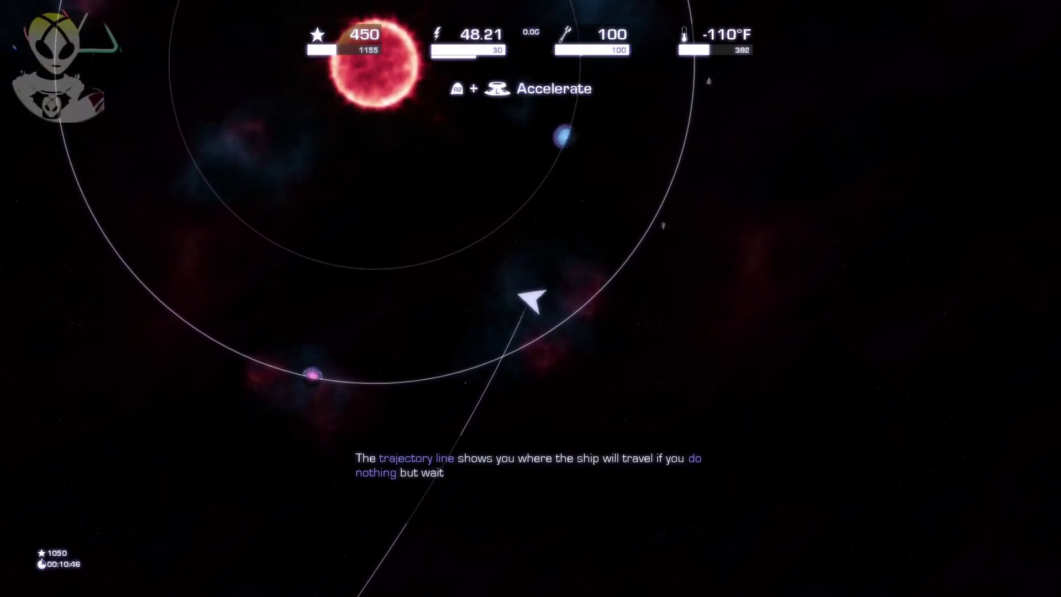
{"action": "key", "text": "Up"}
{"action": "key", "text": "Up"}
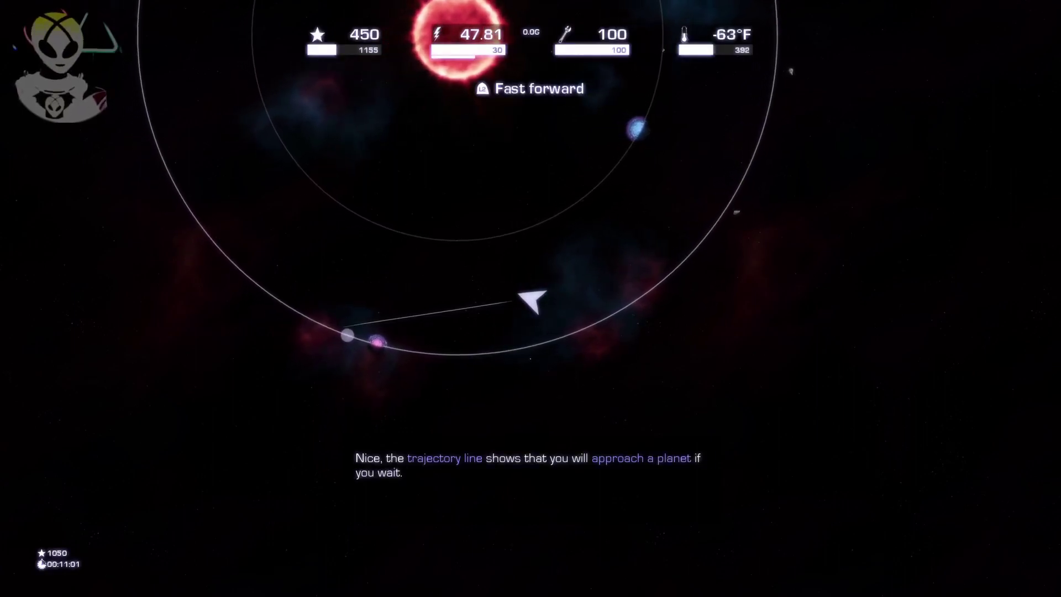
{"action": "scroll", "coordinate": [531, 299], "scroll_direction": "up", "scroll_amount": 3}
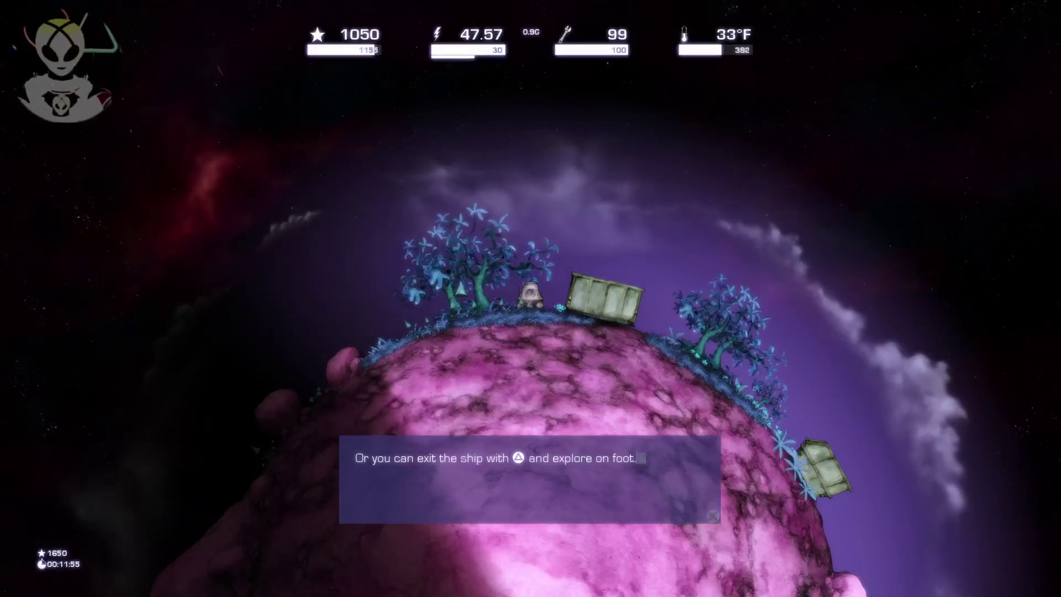
- Exit the ship and jump right past the crate to scan the yellow rock for 150 points
{"action": "key", "text": "Return"}
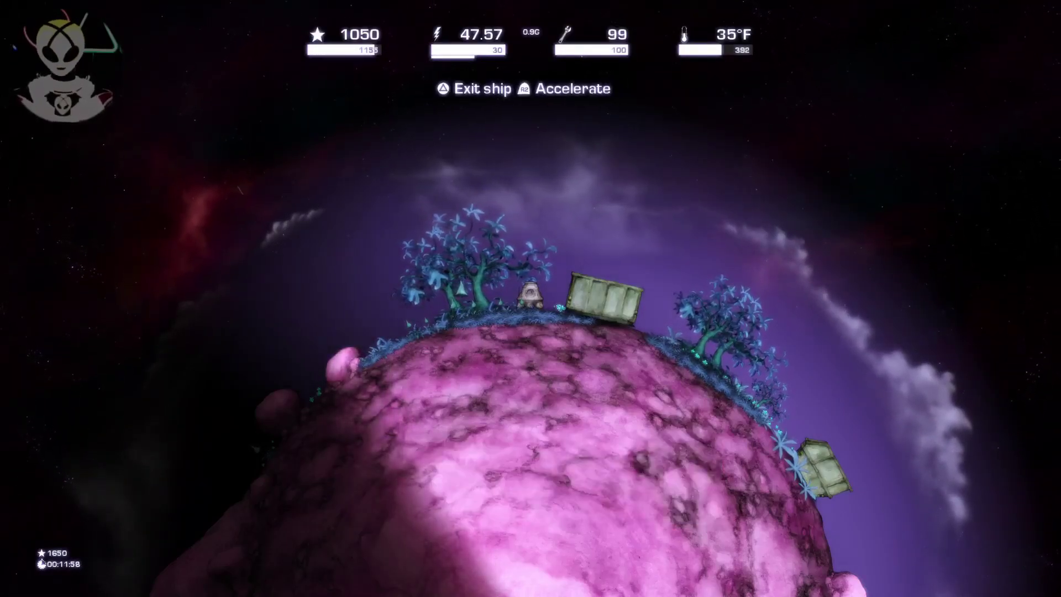
{"action": "key", "text": "e"}
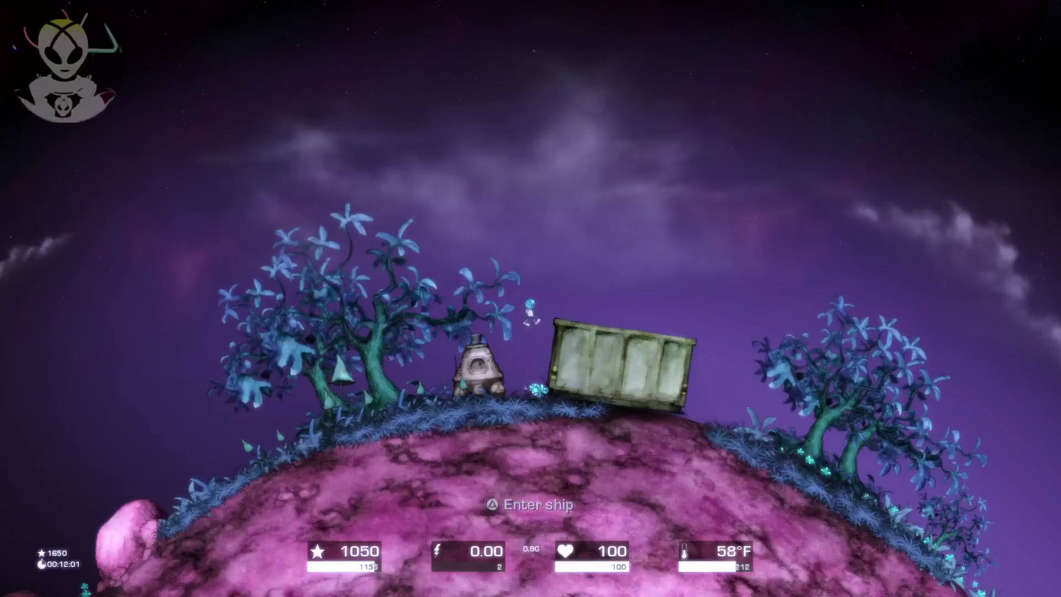
{"action": "key", "text": "space"}
{"action": "key", "text": "d"}
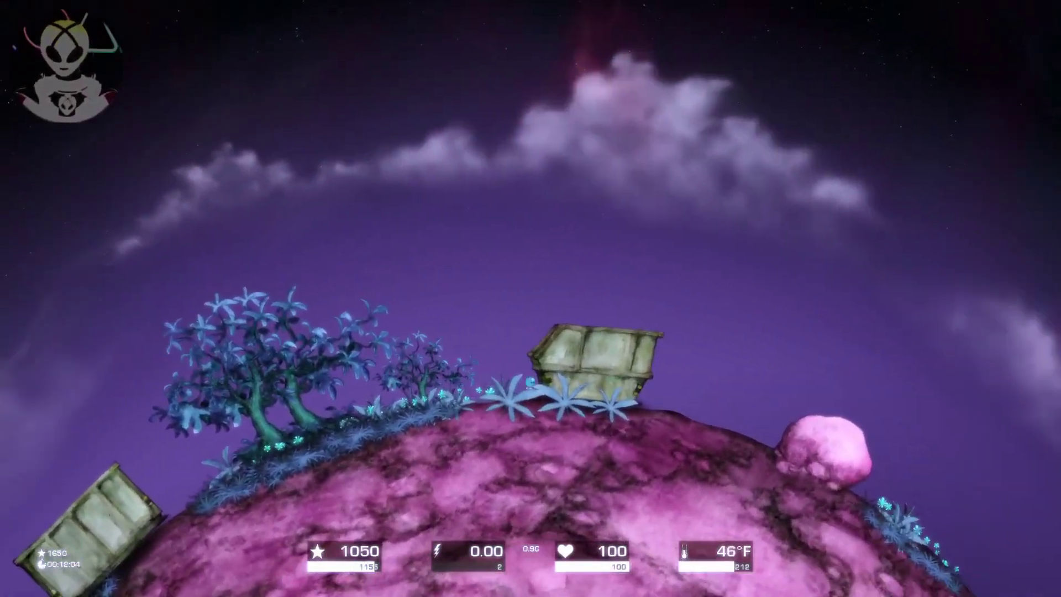
{"action": "key", "text": "d"}
{"action": "key", "text": "space"}
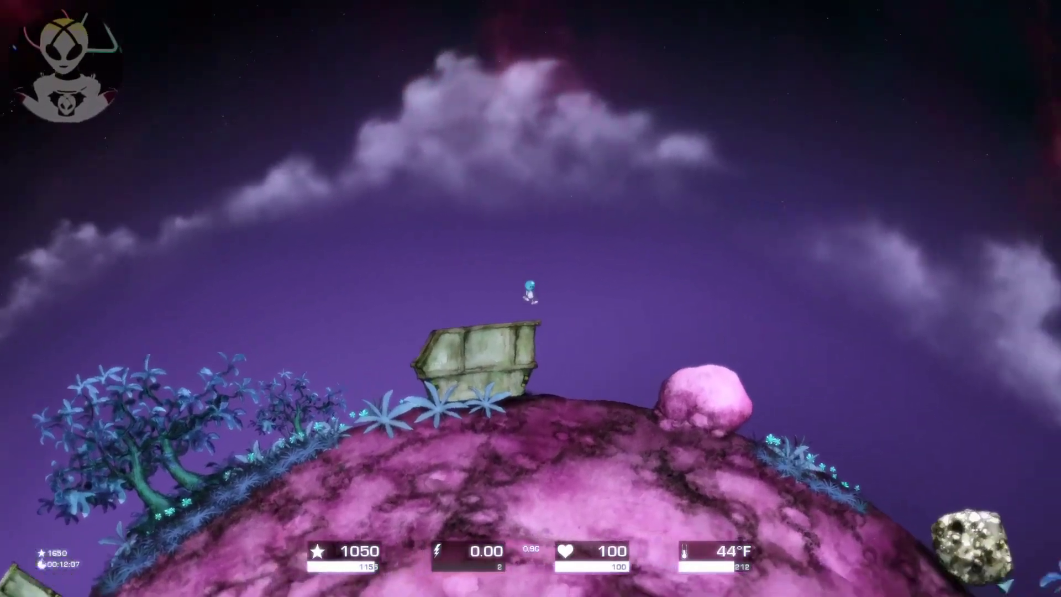
{"action": "key", "text": "d"}
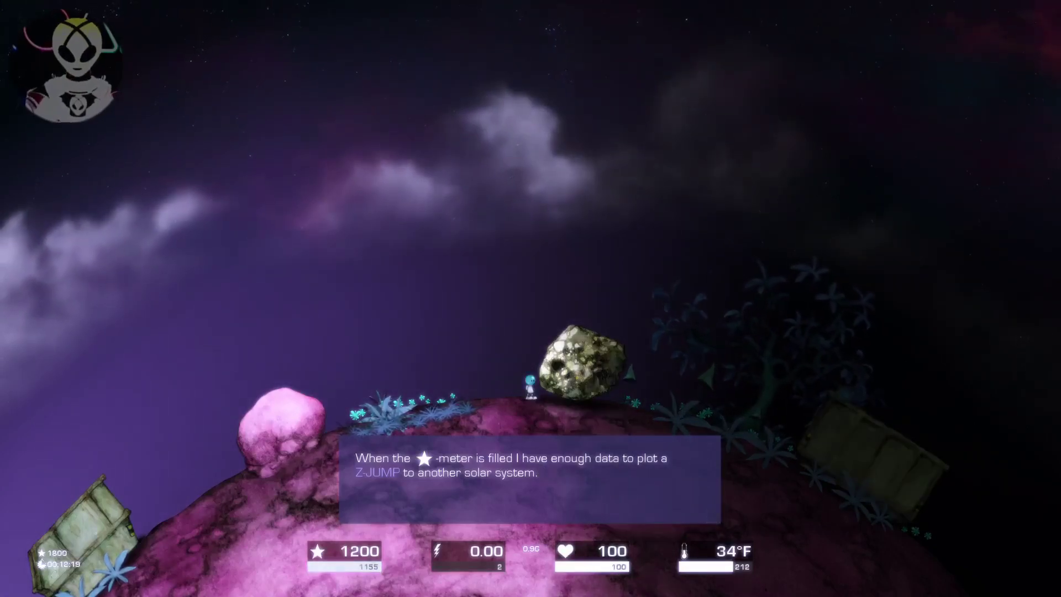
- Read through the companion's Z-JUMP explanation
{"action": "key", "text": "Return"}
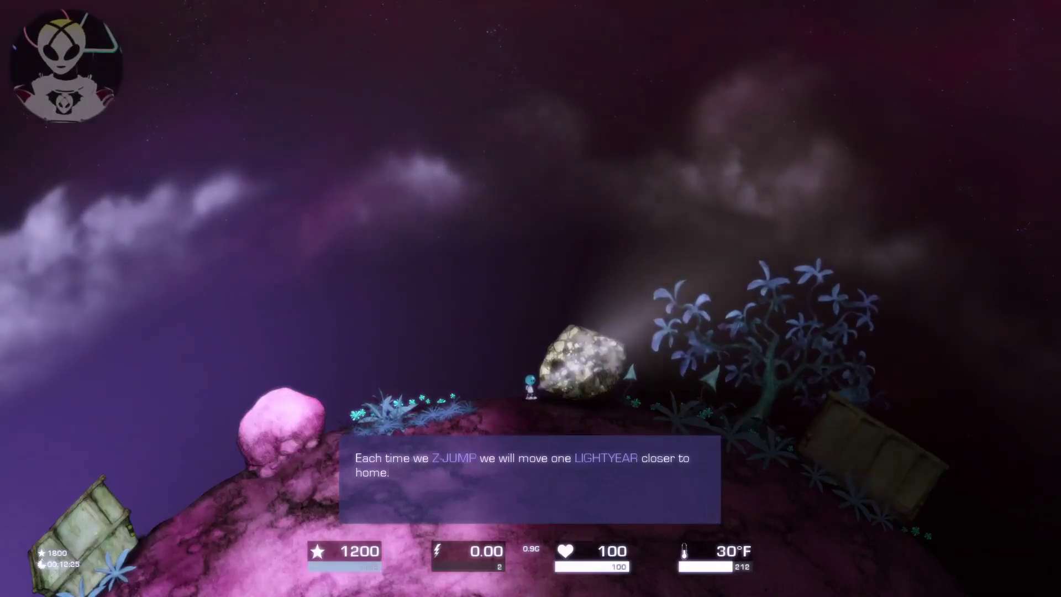
{"action": "key", "text": "Return"}
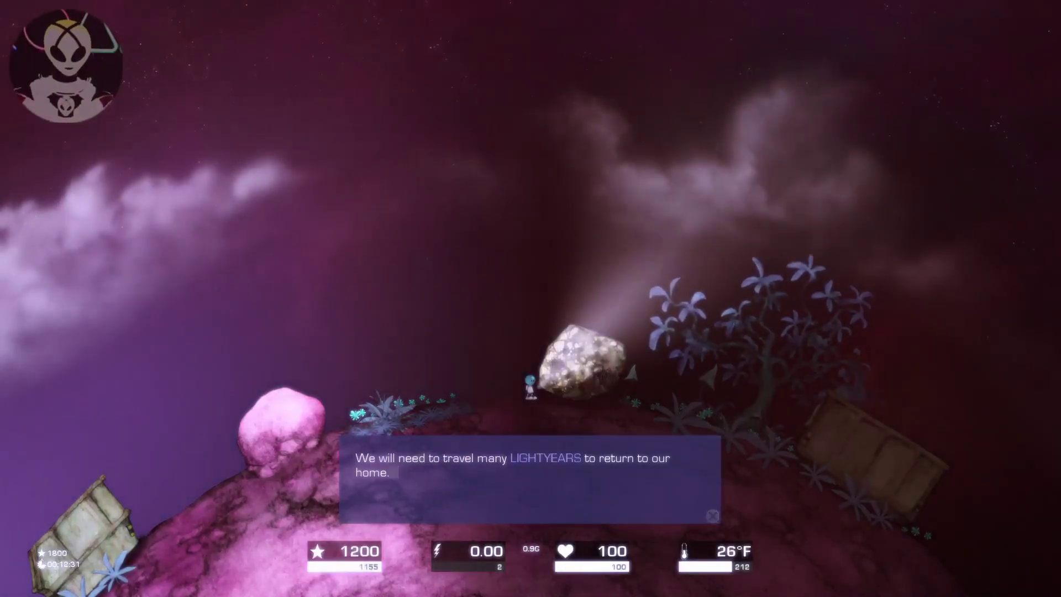
{"action": "key", "text": "Return"}
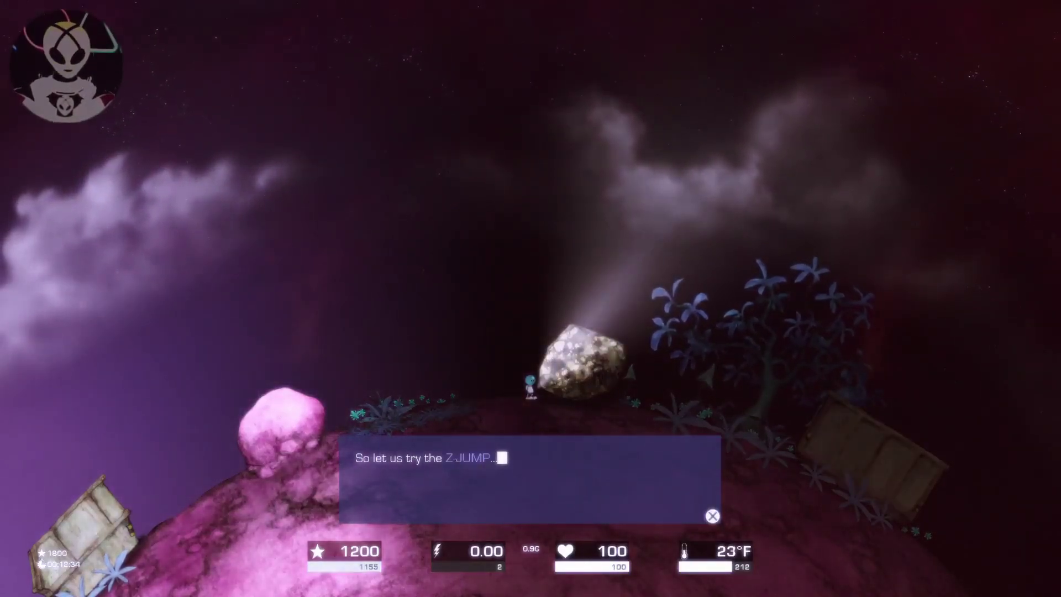
{"action": "key", "text": "Return"}
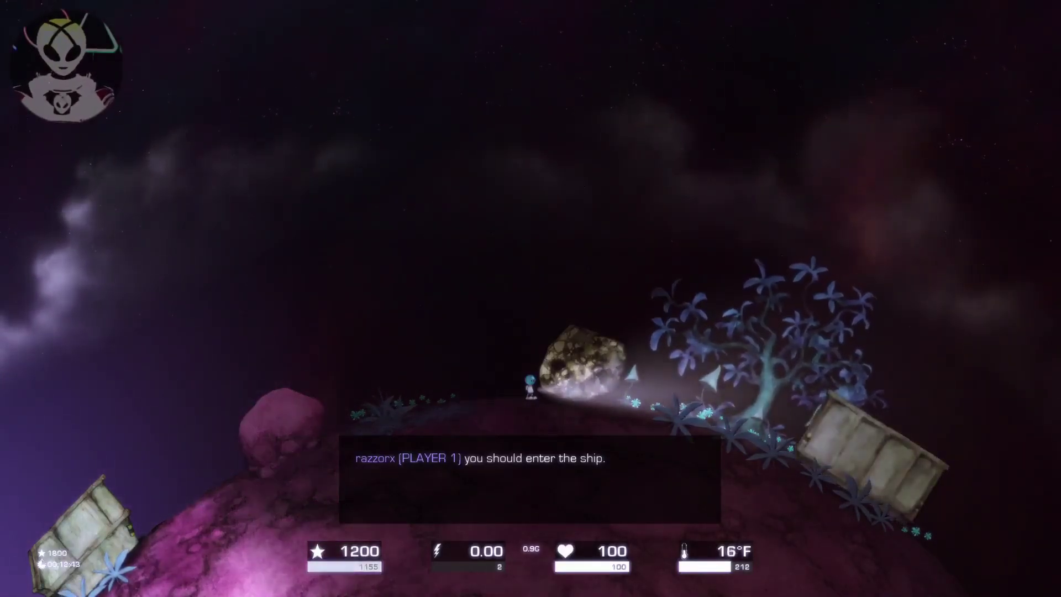
- Walk right collecting plant bonuses, climb over the pink rock, and board the ship
{"action": "key", "text": "Right"}
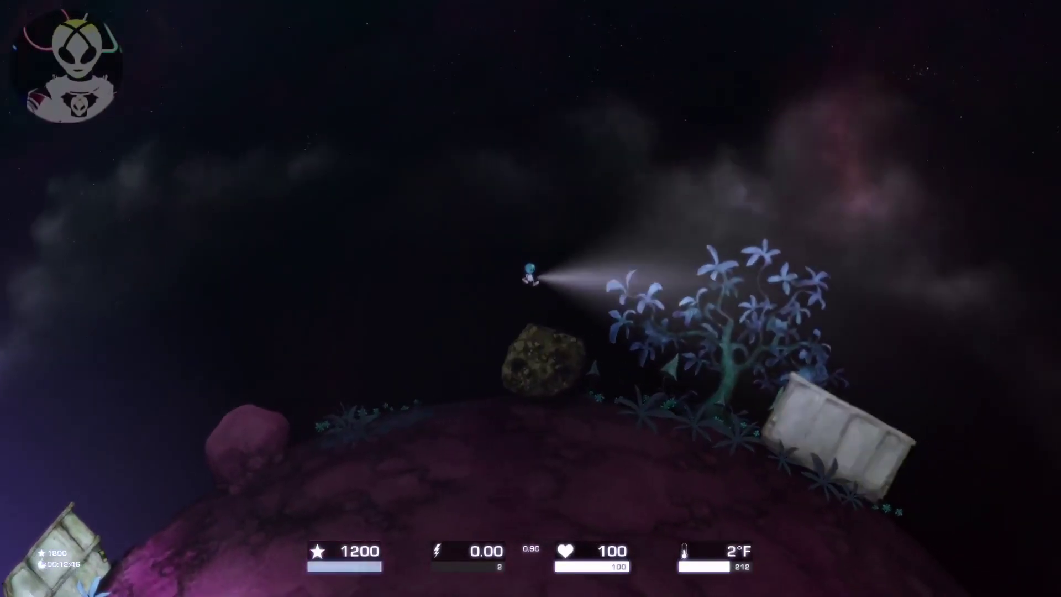
{"action": "key", "text": "Right"}
{"action": "key", "text": "space"}
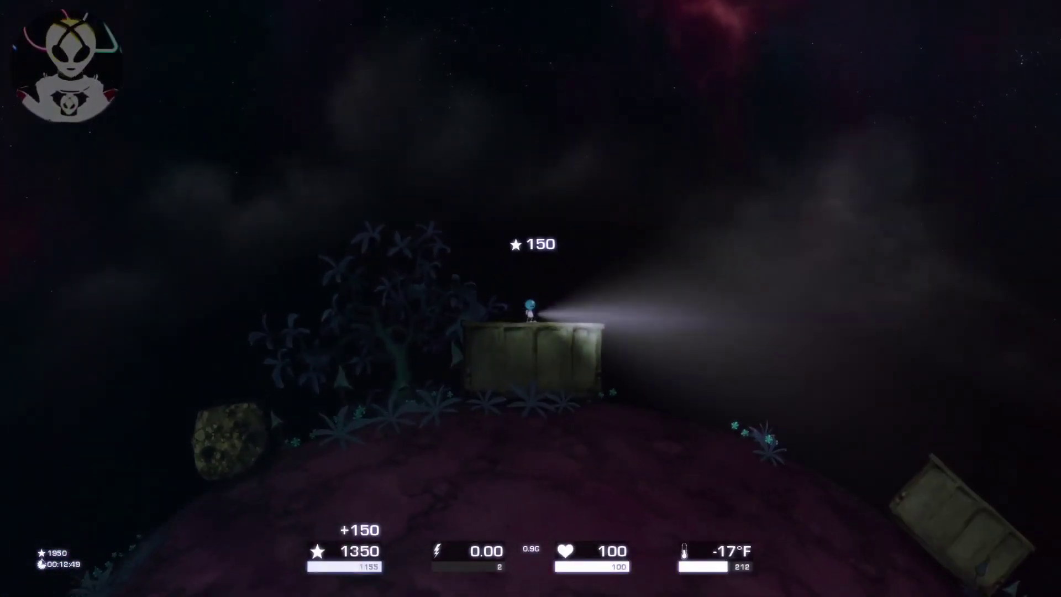
{"action": "key", "text": "Right"}
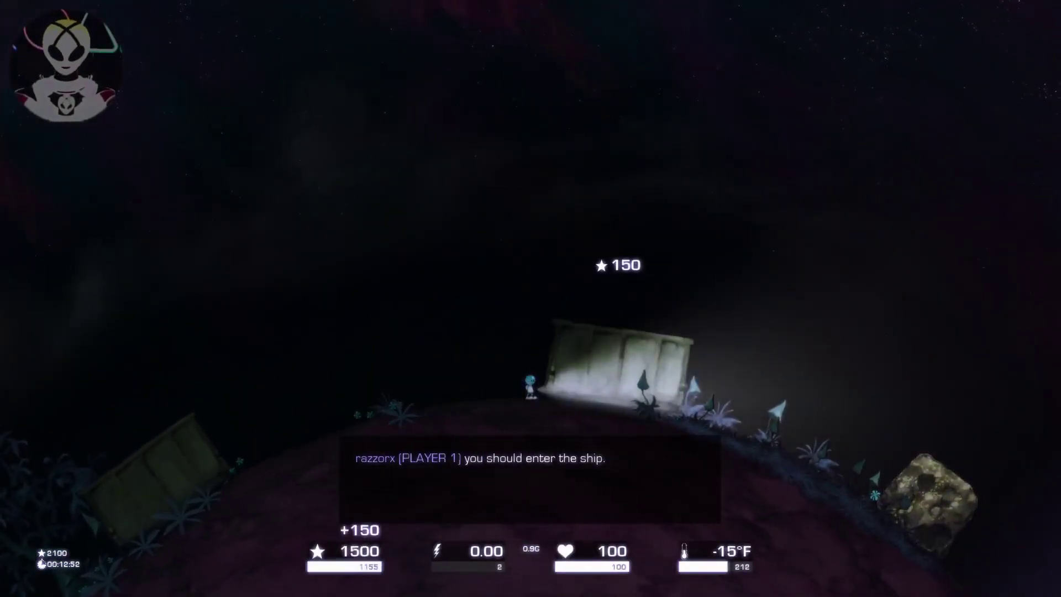
{"action": "key", "text": "Right"}
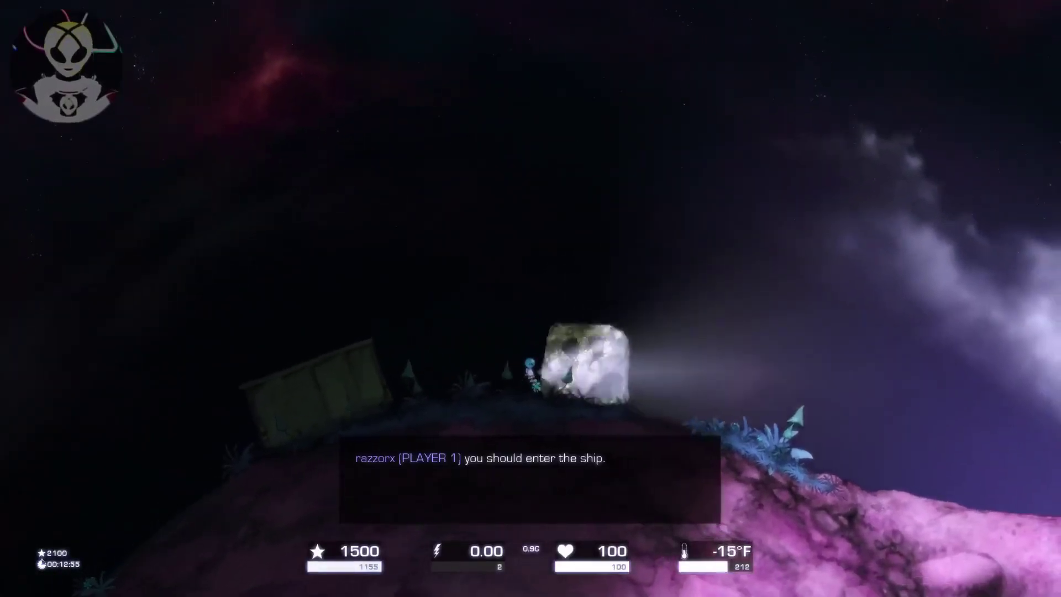
{"action": "key", "text": "Right"}
{"action": "key", "text": "space"}
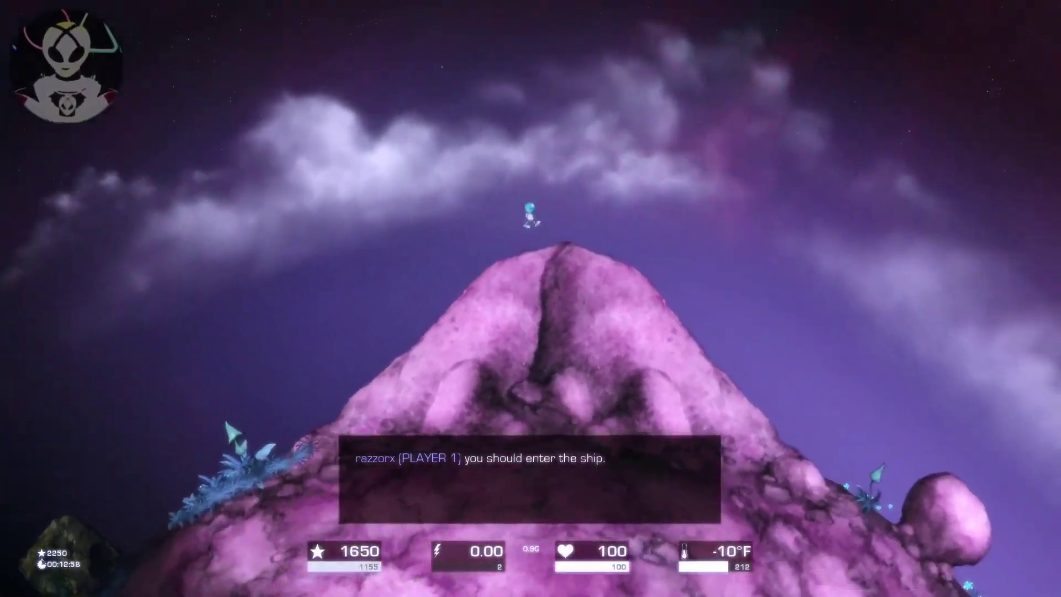
{"action": "key", "text": "Right"}
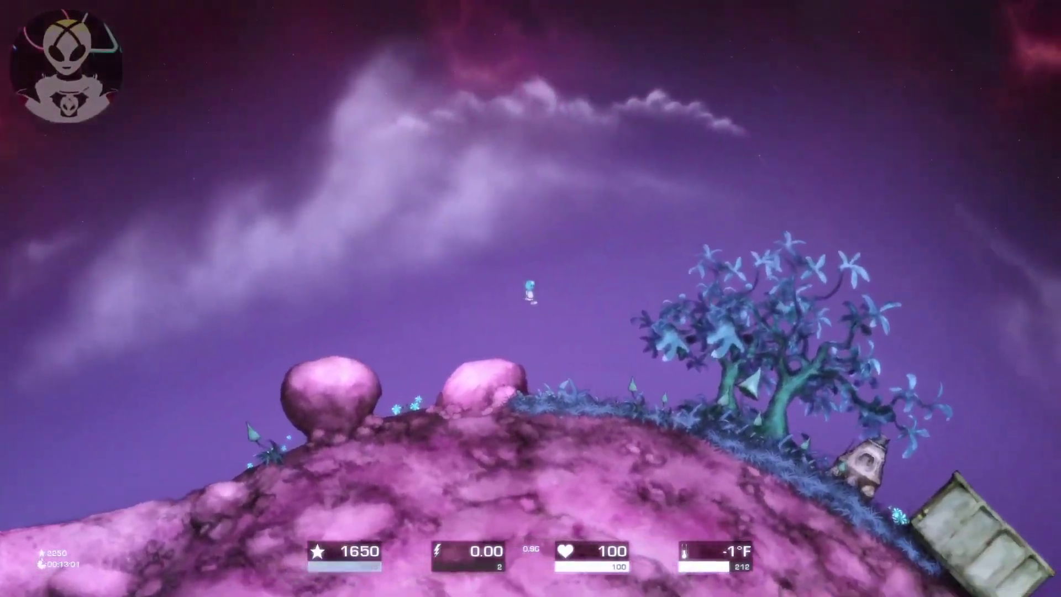
{"action": "key", "text": "e"}
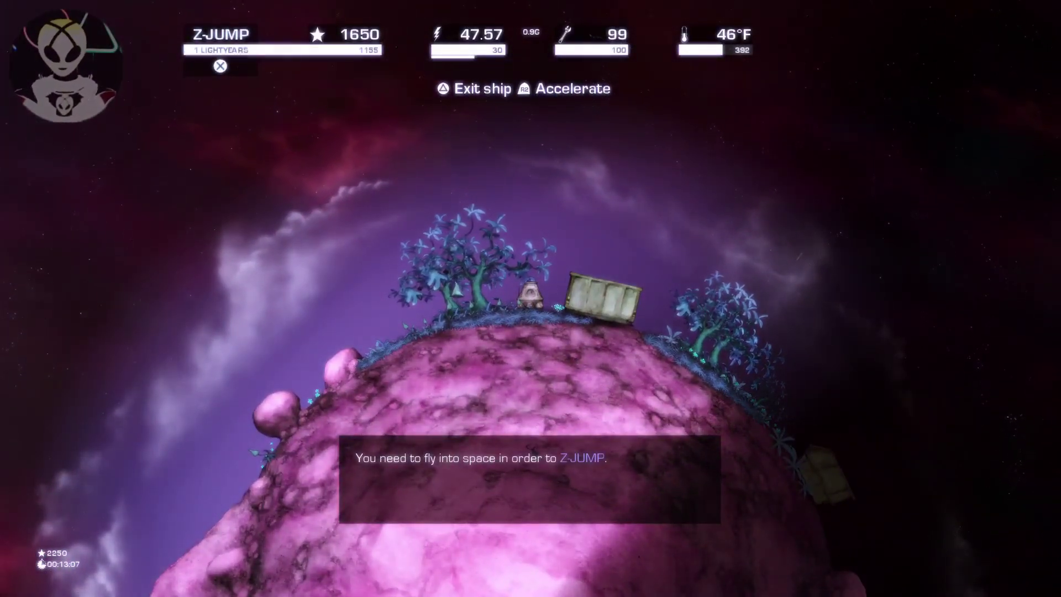
- Accelerate away from the planet into open space and begin the Z-JUMP countdown
{"action": "key", "text": "z"}
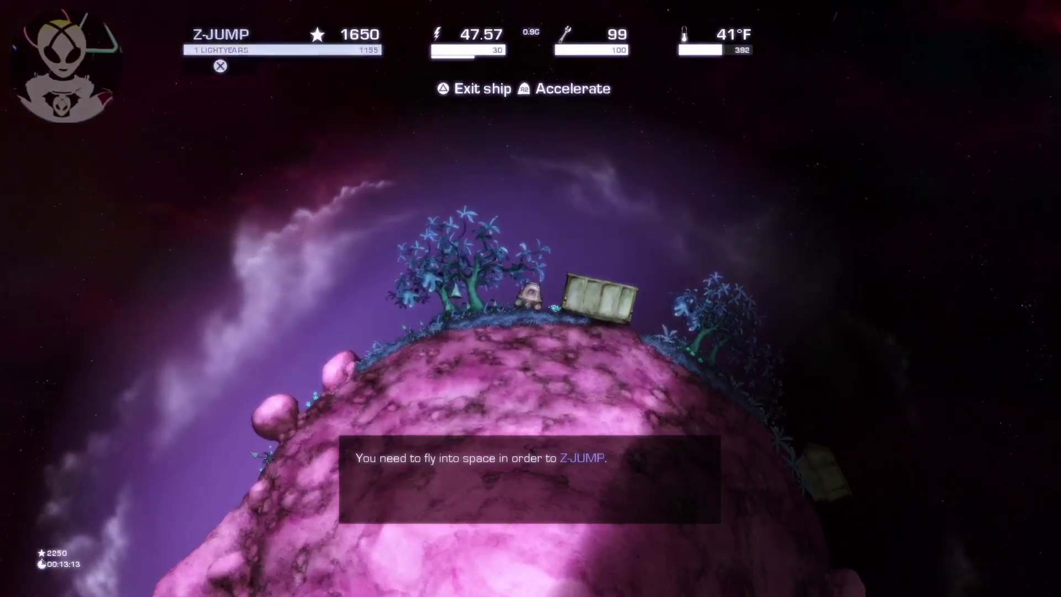
{"action": "key", "text": "Up"}
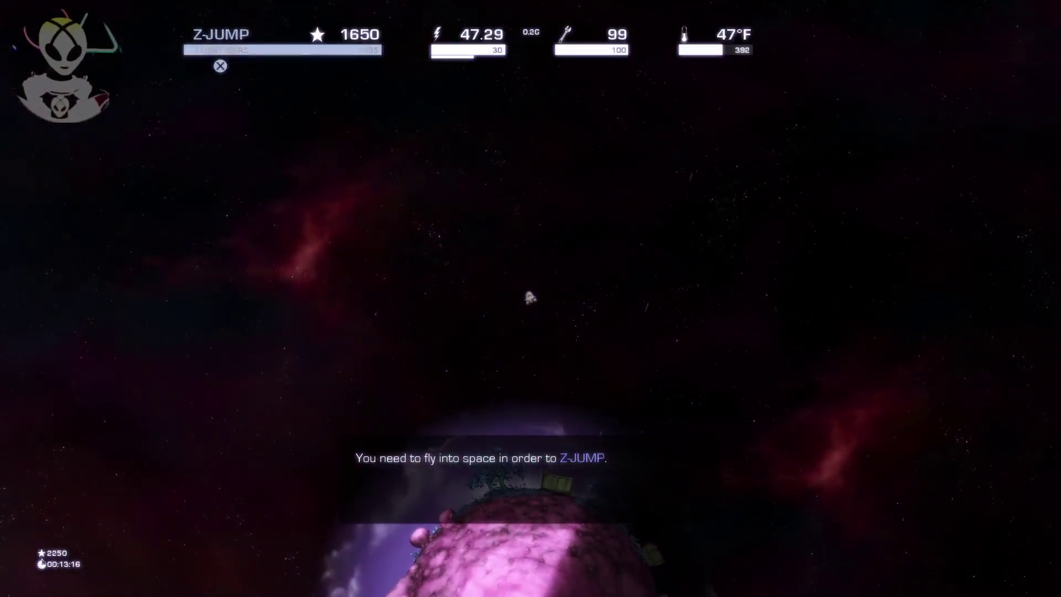
{"action": "key", "text": "z"}
{"action": "key", "text": "Up"}
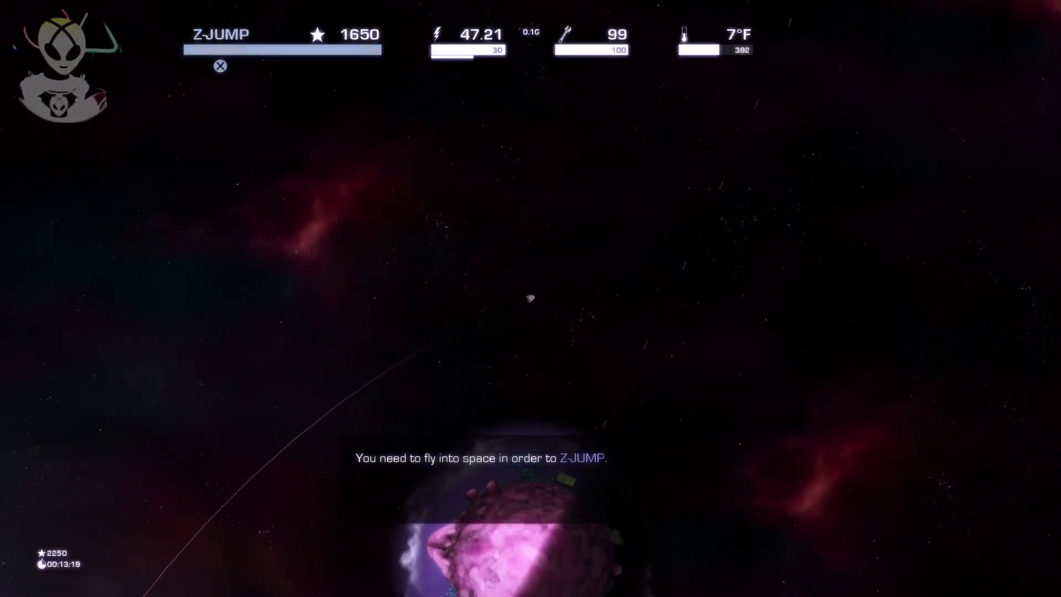
{"action": "key", "text": "Up"}
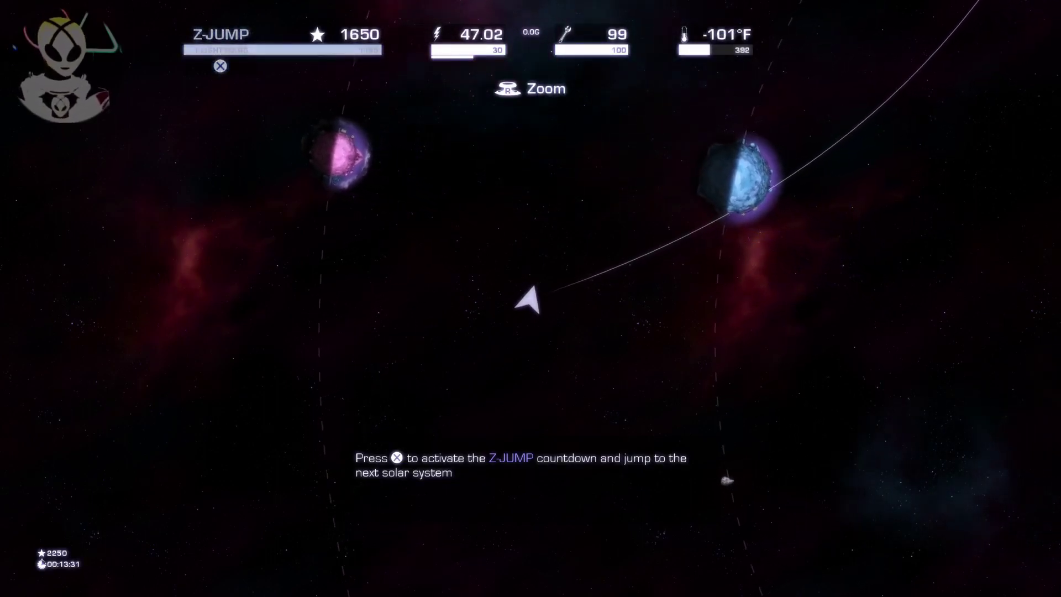
{"action": "key", "text": "x"}
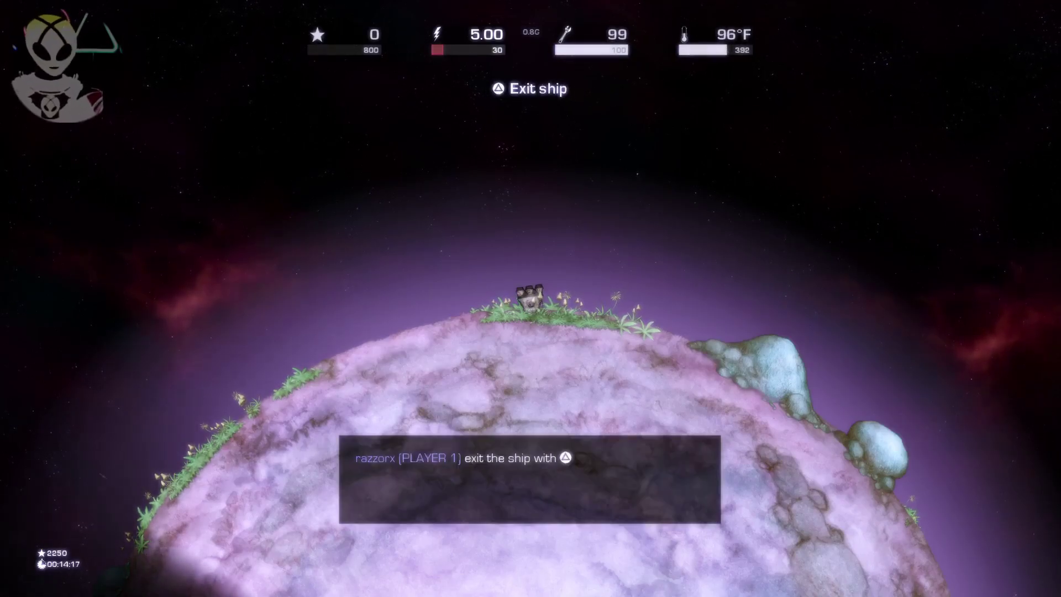
- Step out of the ship onto the lilac planet after the Z-JUMP
{"action": "key", "text": "e"}
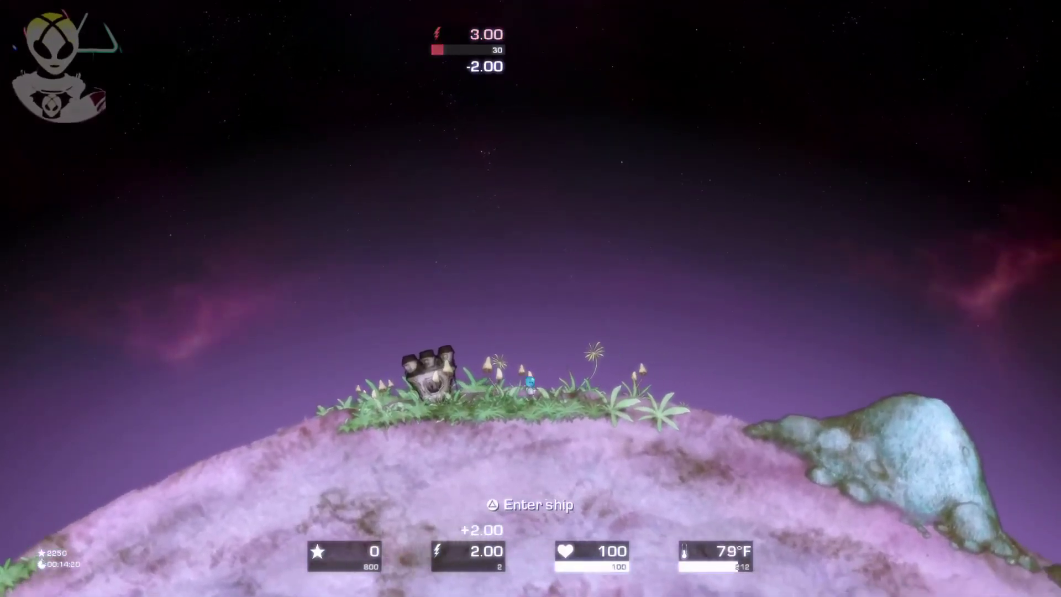
- Fetch the first cargo from beside the stone arch and deliver it to the ship
{"action": "key", "text": "Right"}
{"action": "key", "text": "Right"}
{"action": "key", "text": "space"}
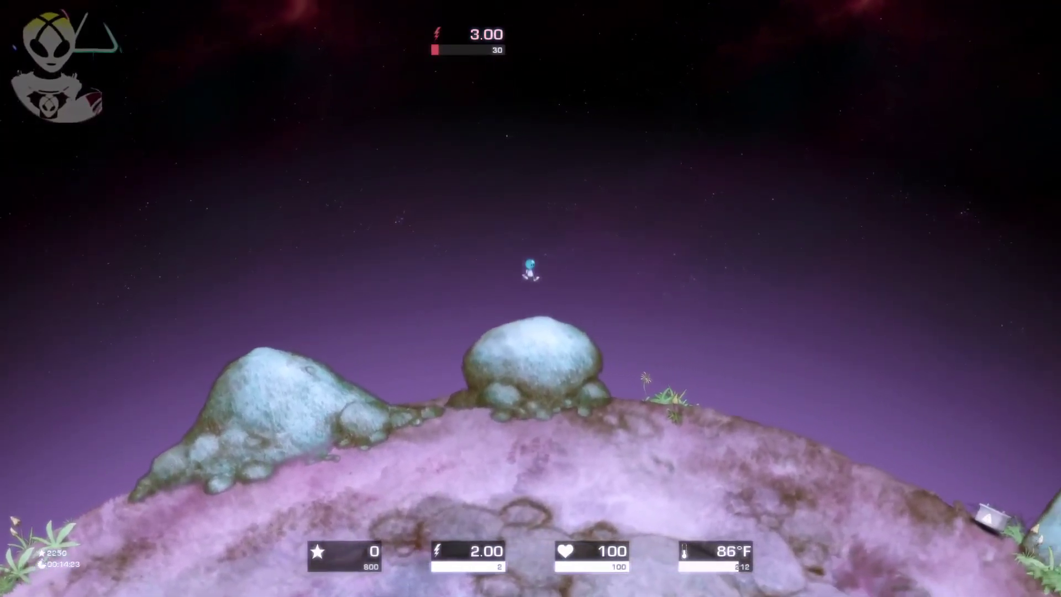
{"action": "key", "text": "Right"}
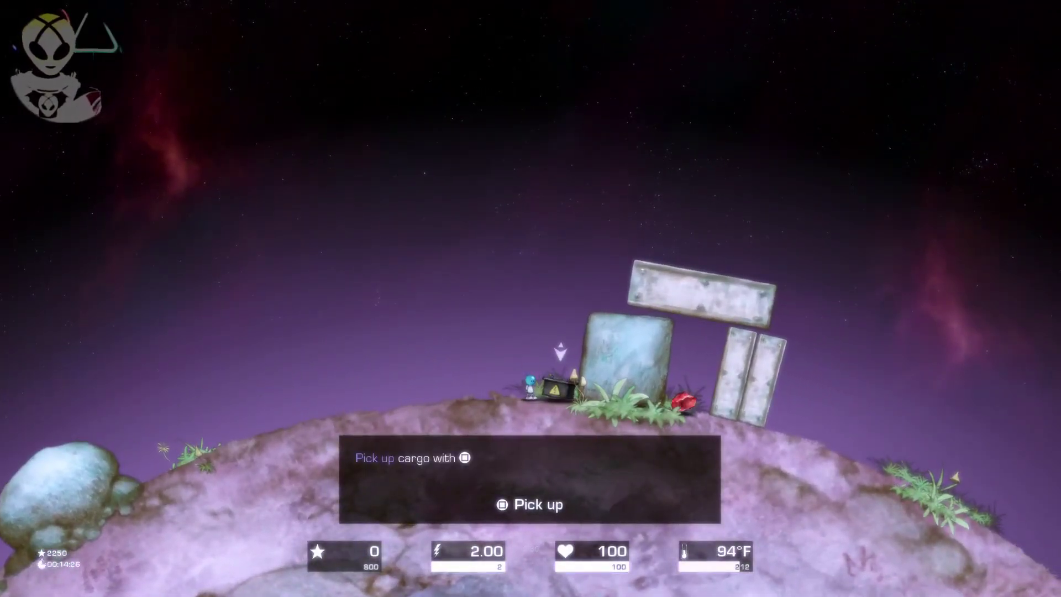
{"action": "key", "text": "Left"}
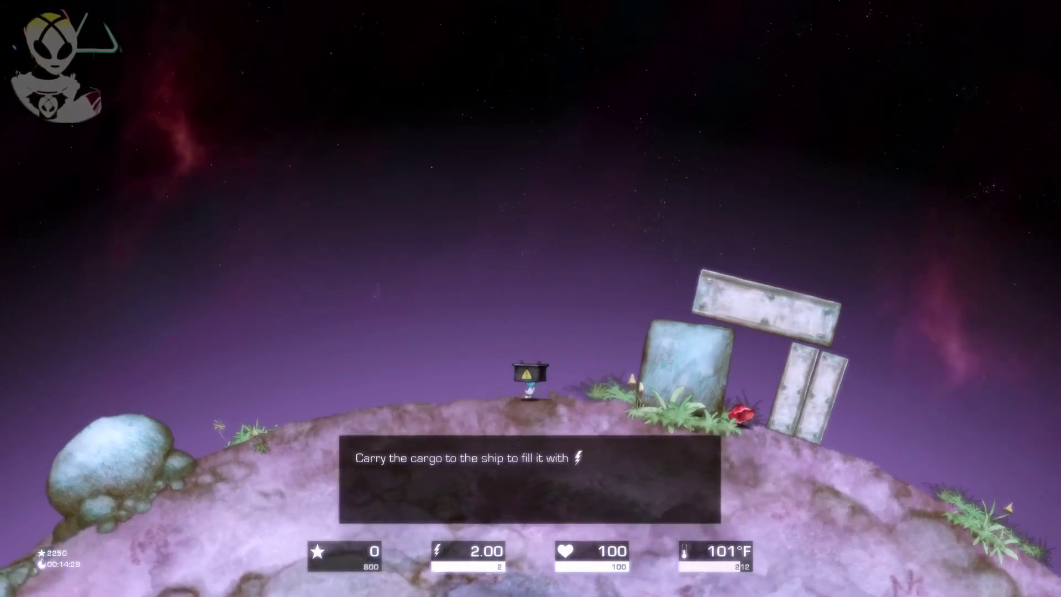
{"action": "key", "text": "space"}
{"action": "key", "text": "Left"}
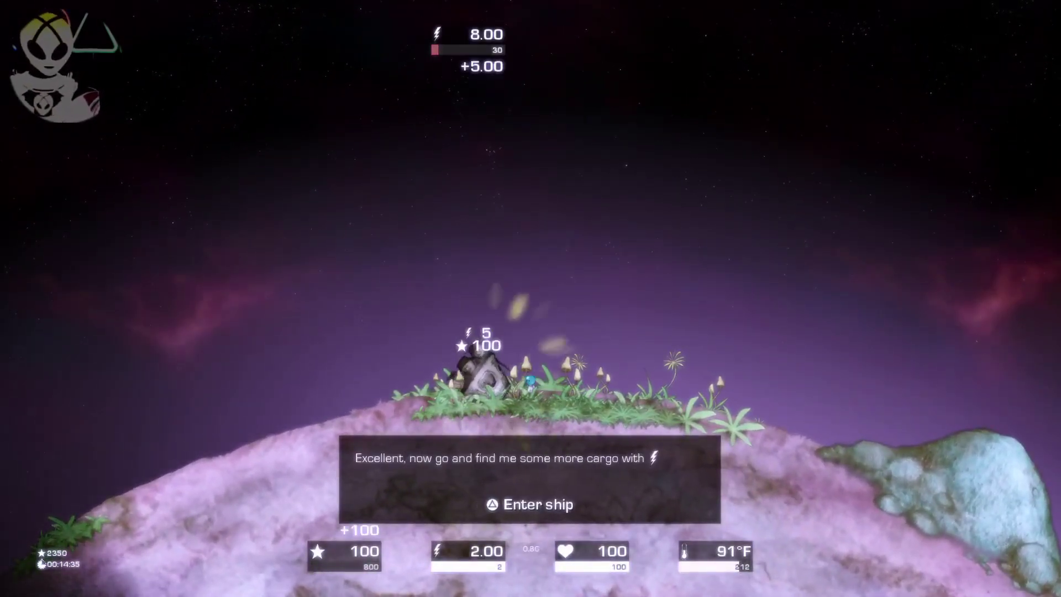
- Return to the stone arch, pull the stone block aside and jump toward the red cargo
{"action": "key", "text": "Right"}
{"action": "key", "text": "space"}
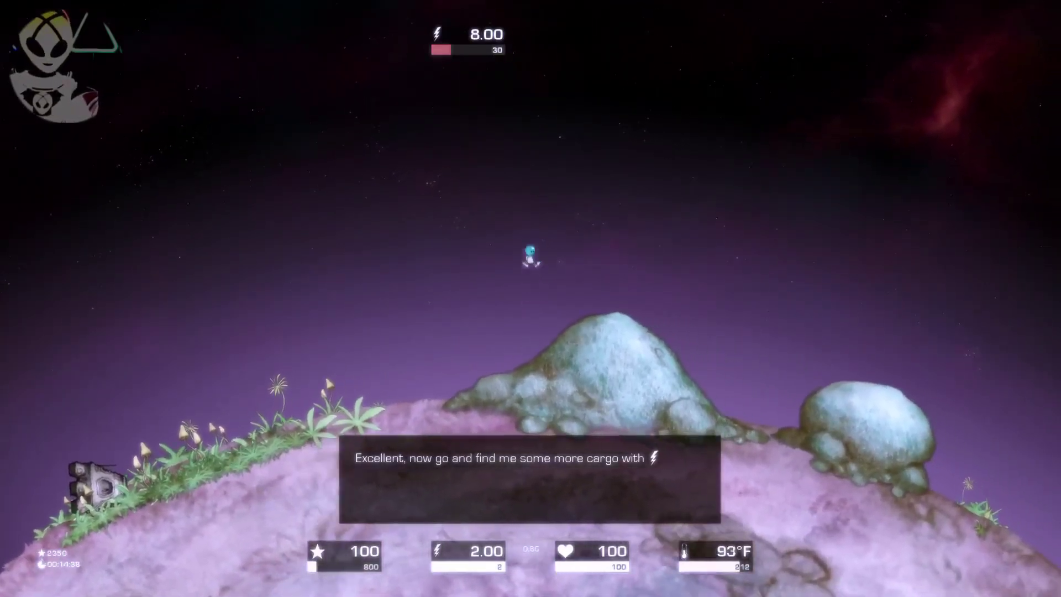
{"action": "key", "text": "Right"}
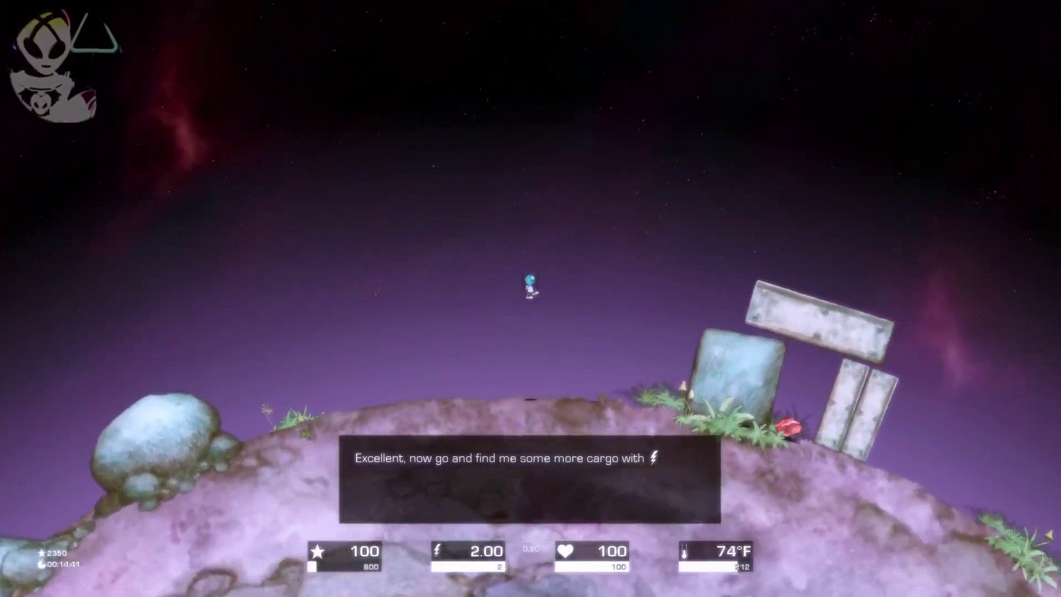
{"action": "key", "text": "Right"}
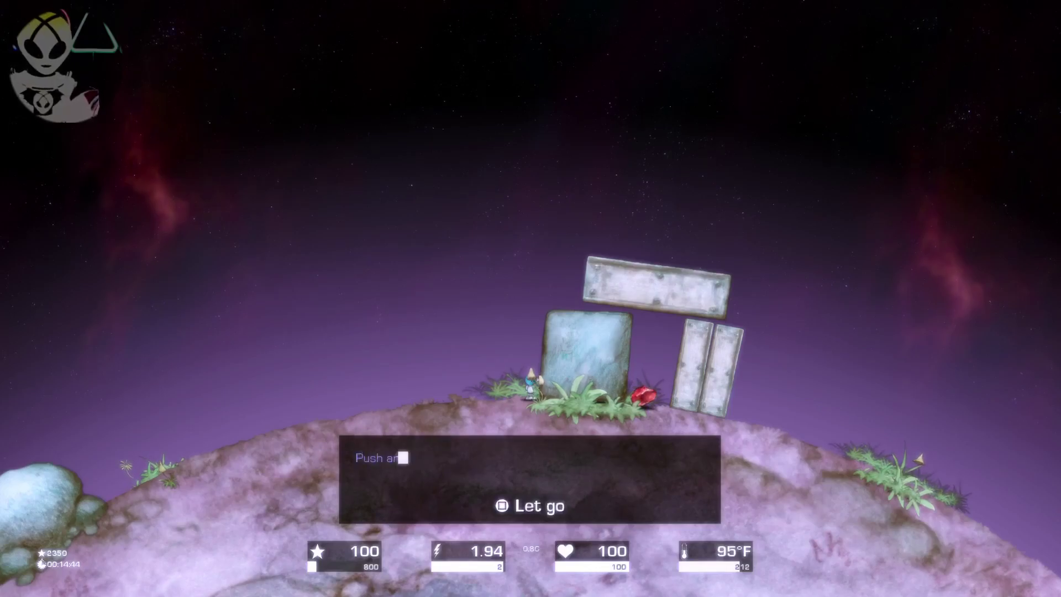
{"action": "key", "text": "Left"}
{"action": "key", "text": "e"}
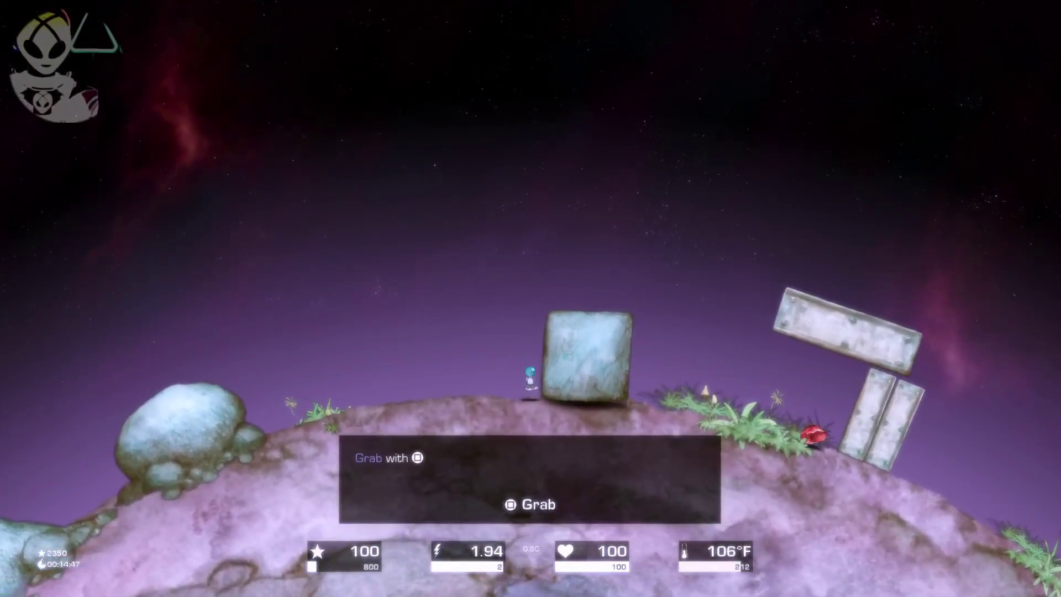
{"action": "key", "text": "space"}
{"action": "key", "text": "Right"}
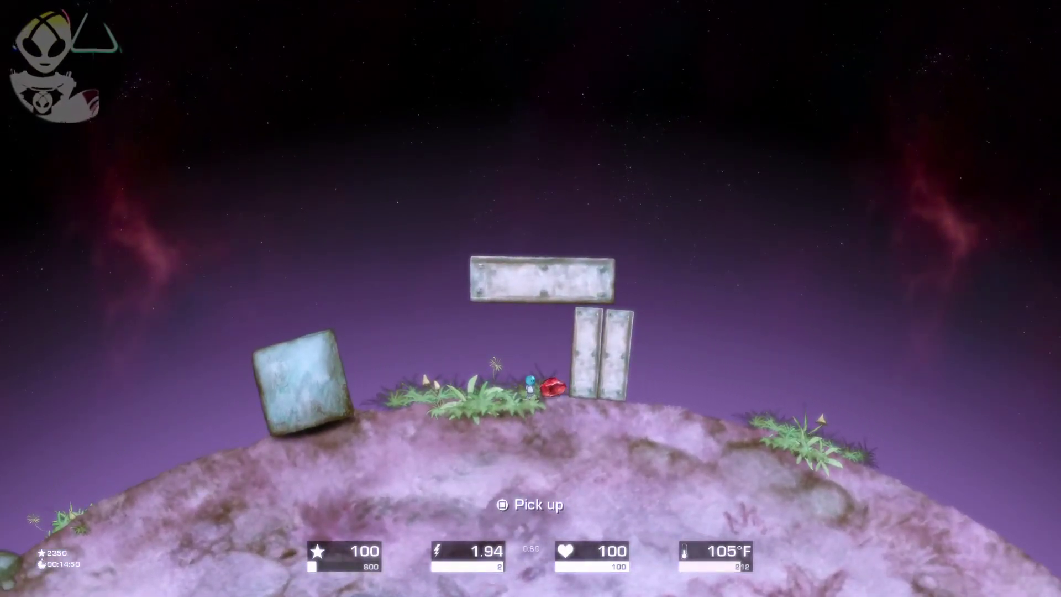
- Carry the red cargo back to the ship, raising energy to 18 and stars to 200
{"action": "key", "text": "e"}
{"action": "key", "text": "Left"}
{"action": "key", "text": "space"}
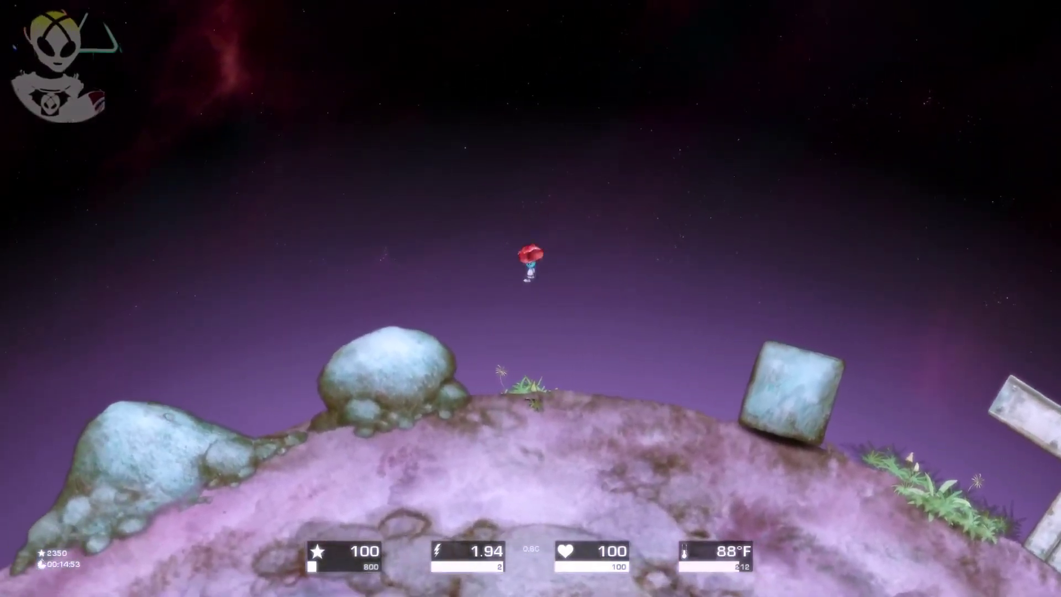
{"action": "key", "text": "a"}
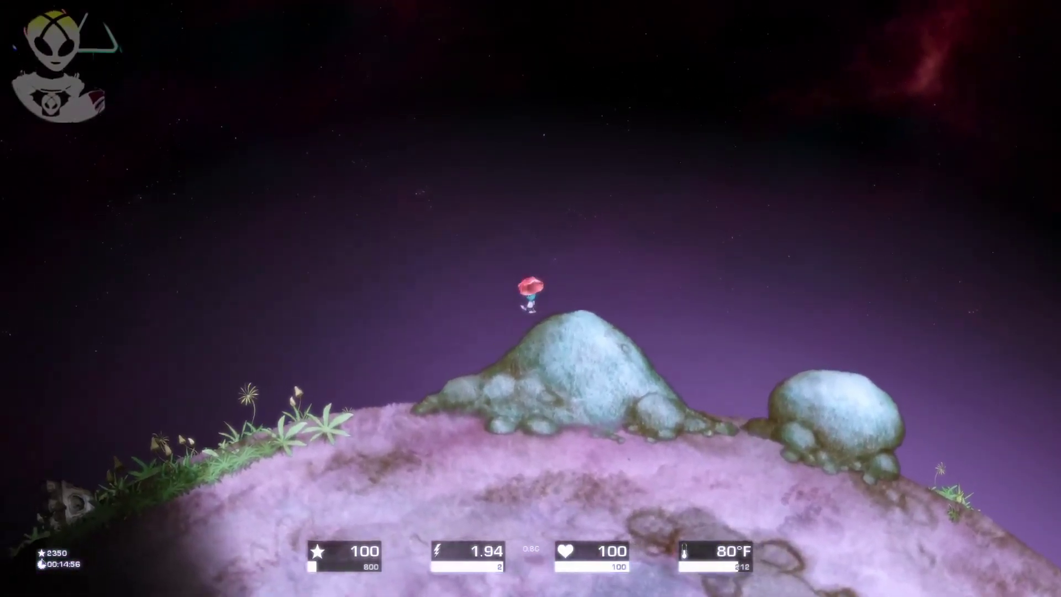
{"action": "key", "text": "a"}
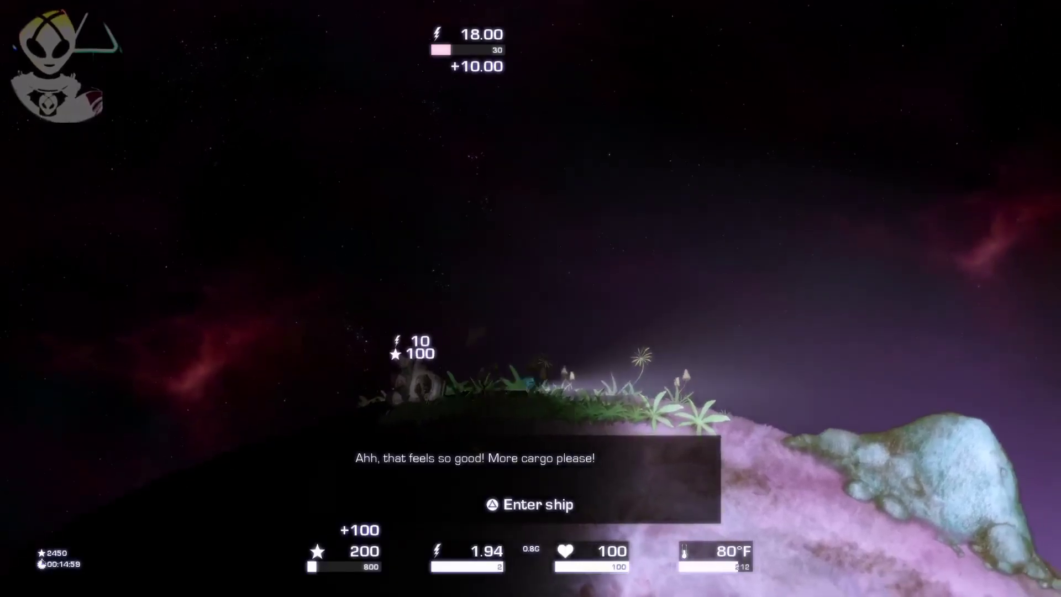
- Head back out, hopping over the stone block and past the slabs toward more cargo
{"action": "key", "text": "d"}
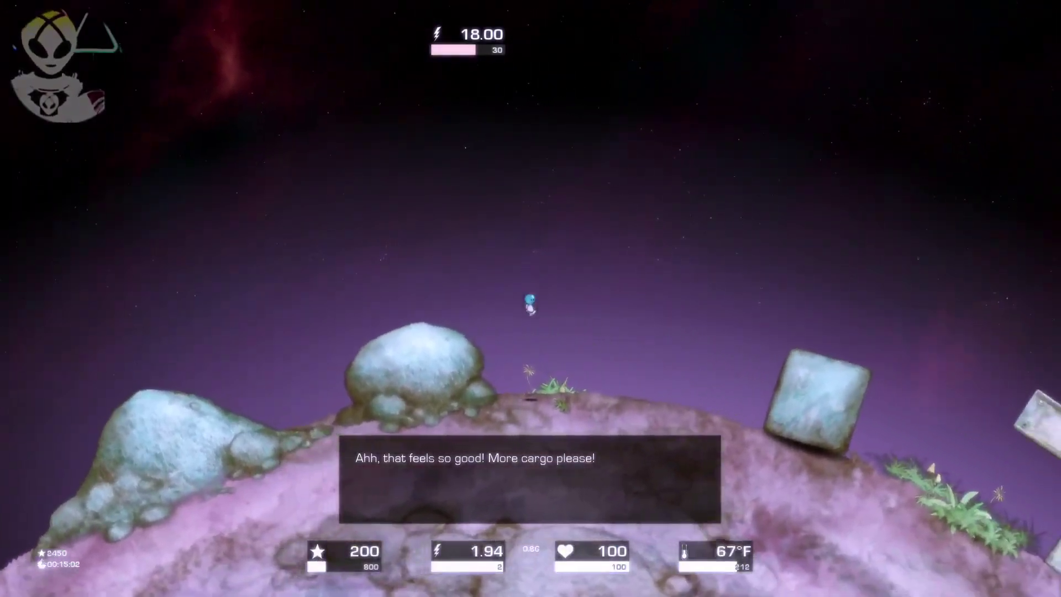
{"action": "key", "text": "d"}
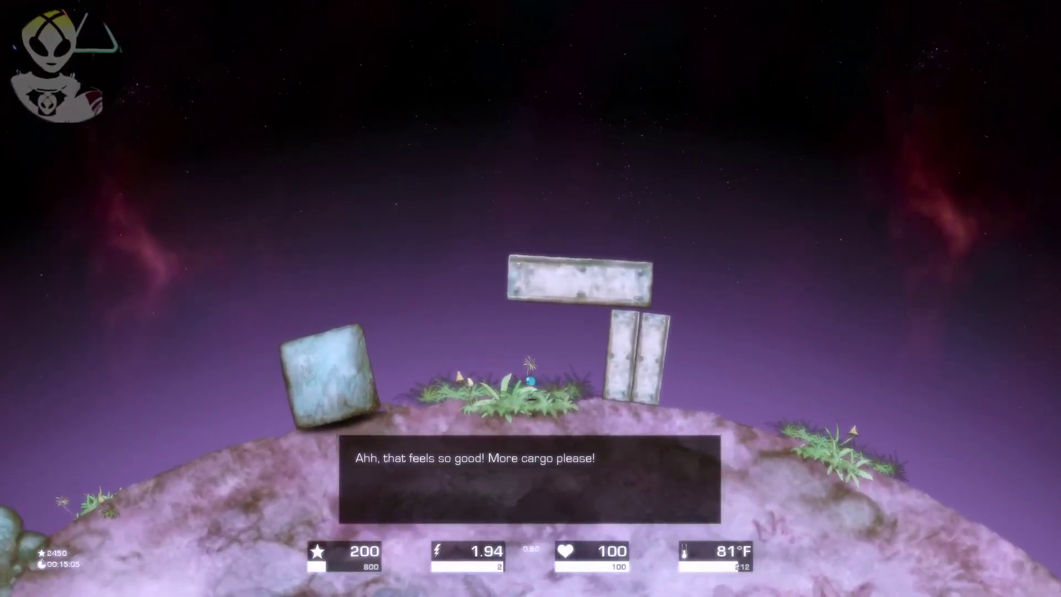
{"action": "key", "text": "a"}
{"action": "key", "text": "space"}
{"action": "key", "text": "space"}
{"action": "key", "text": "a"}
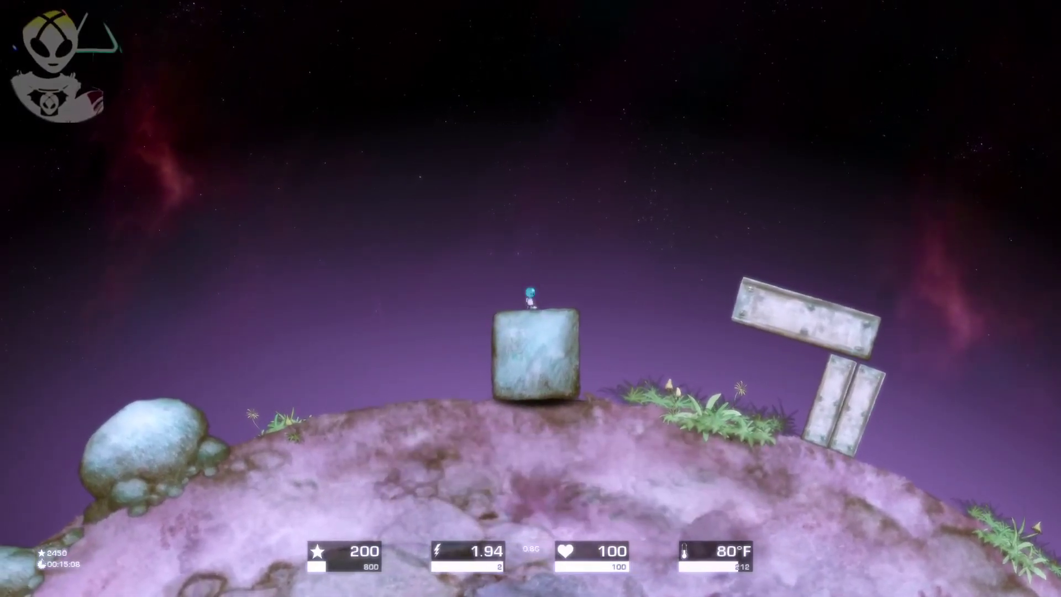
{"action": "key", "text": "d"}
{"action": "key", "text": "space"}
{"action": "key", "text": "d"}
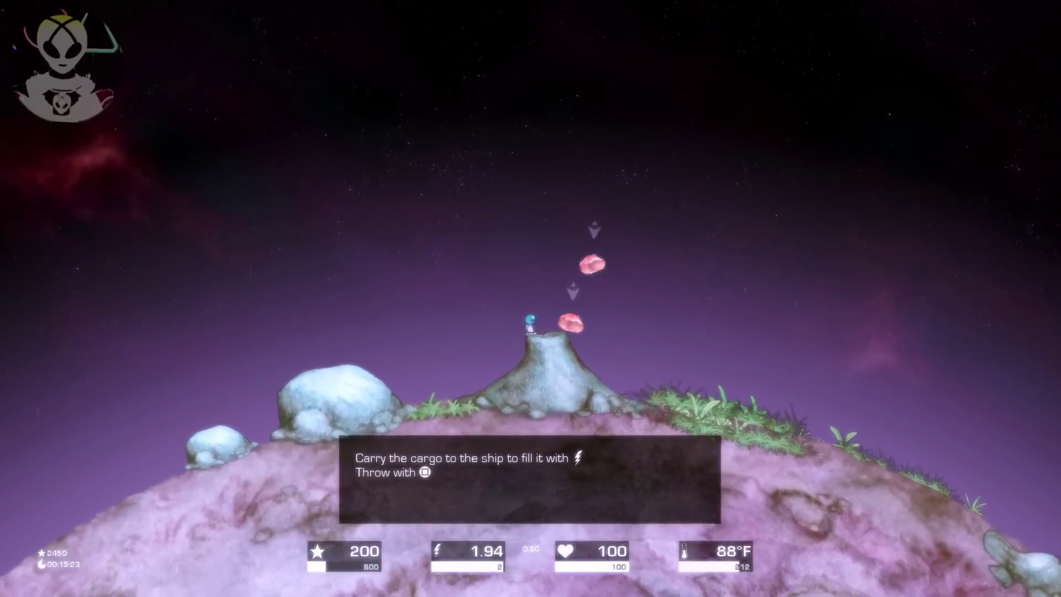
- Carry another red cargo over the rock to the ship, raising energy to 28
{"action": "key", "text": "d"}
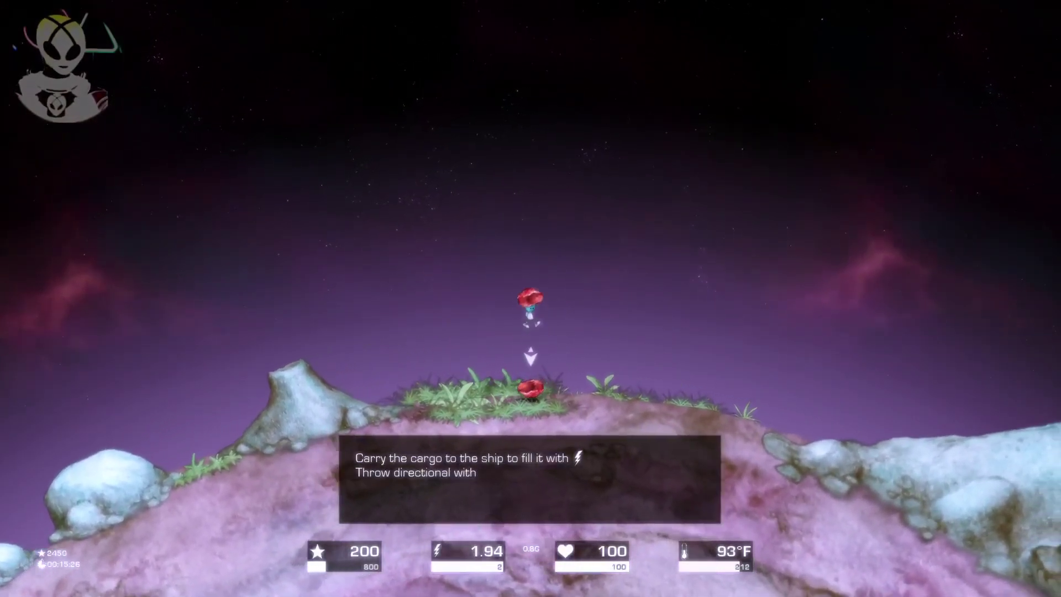
{"action": "key", "text": "d"}
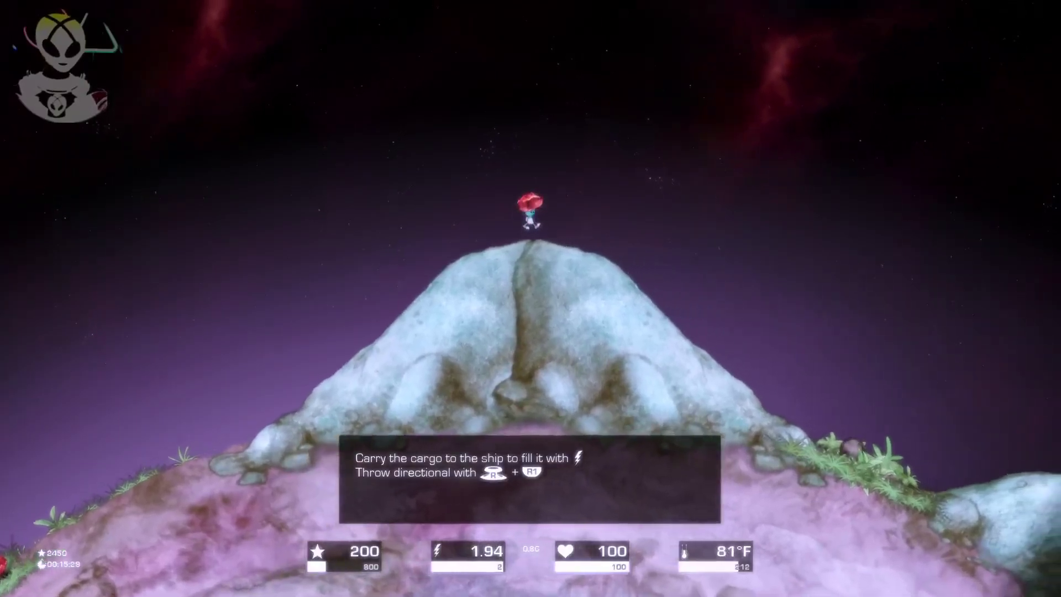
{"action": "key", "text": "d"}
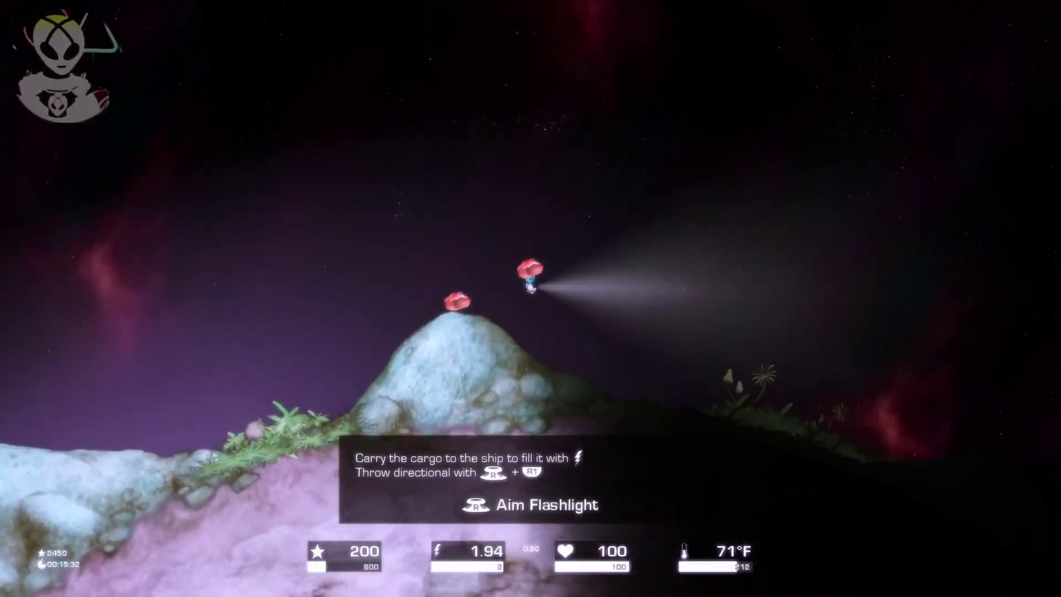
{"action": "key", "text": "d"}
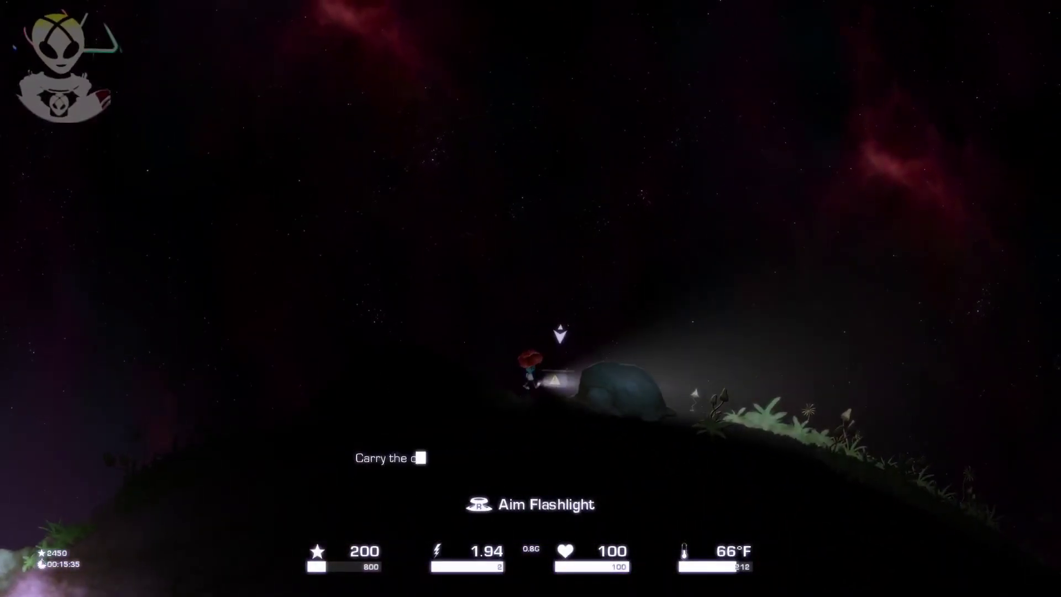
{"action": "key", "text": "d"}
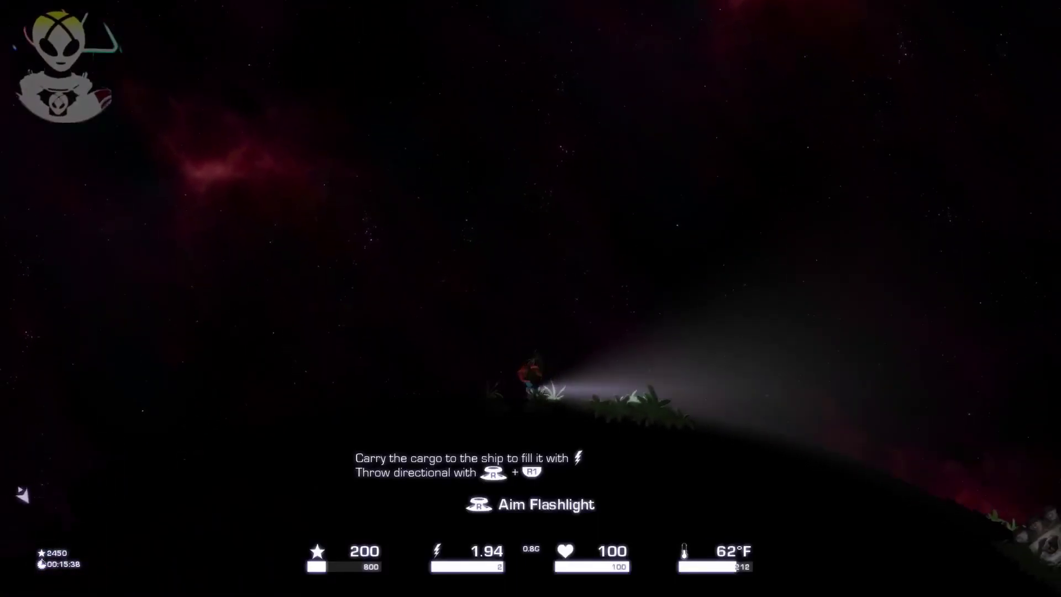
{"action": "key", "text": "d"}
{"action": "key", "text": "a"}
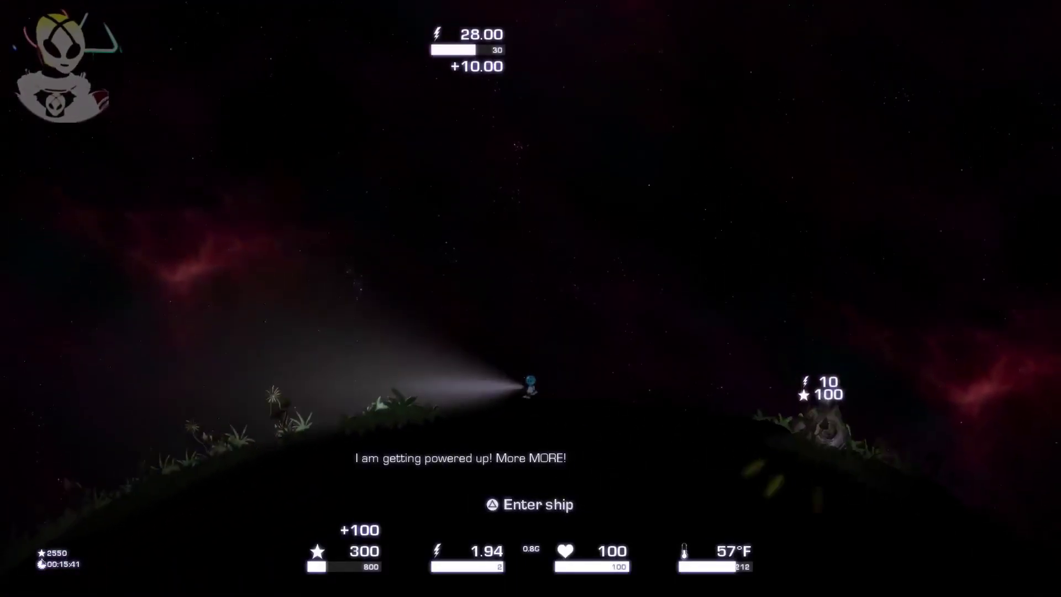
- Walk back to the next cargo, pick it up and head toward the ship
{"action": "key", "text": "a"}
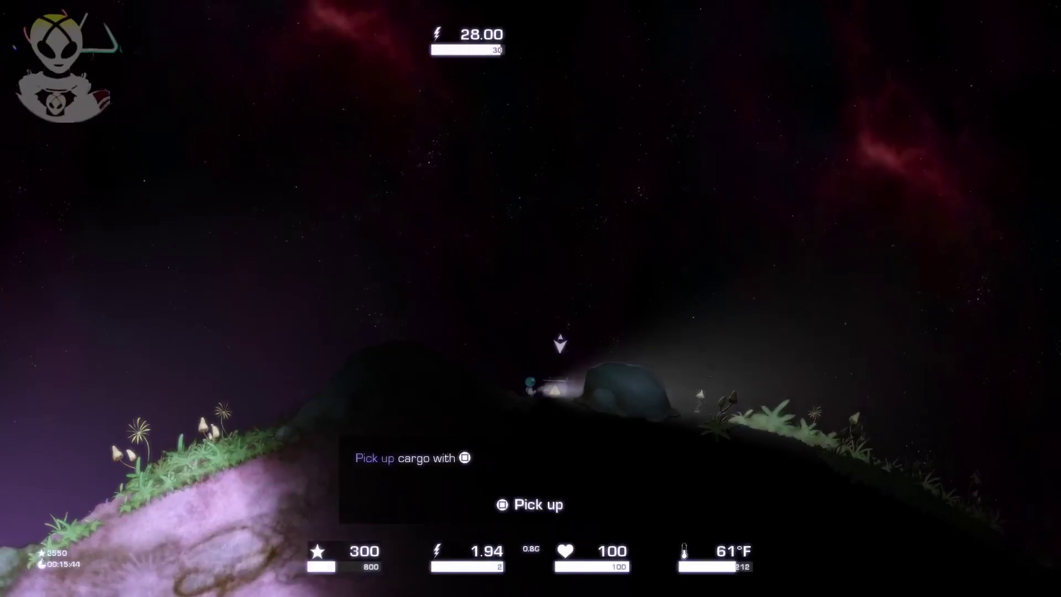
{"action": "key", "text": "e"}
{"action": "key", "text": "d"}
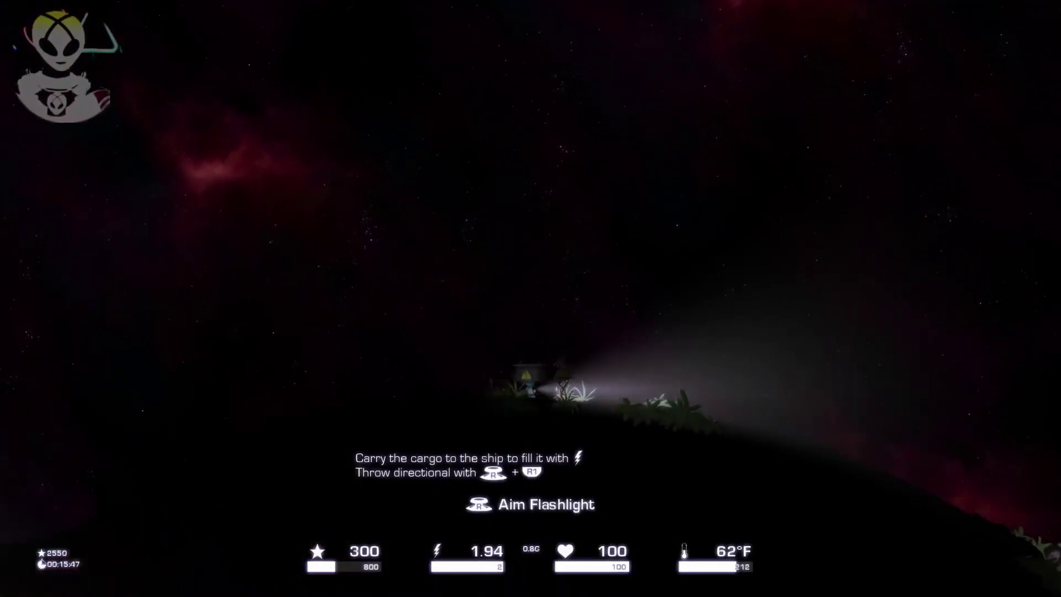
- Deliver the carried cargo, then bring the red item from over the rock to the ship
{"action": "key", "text": "d"}
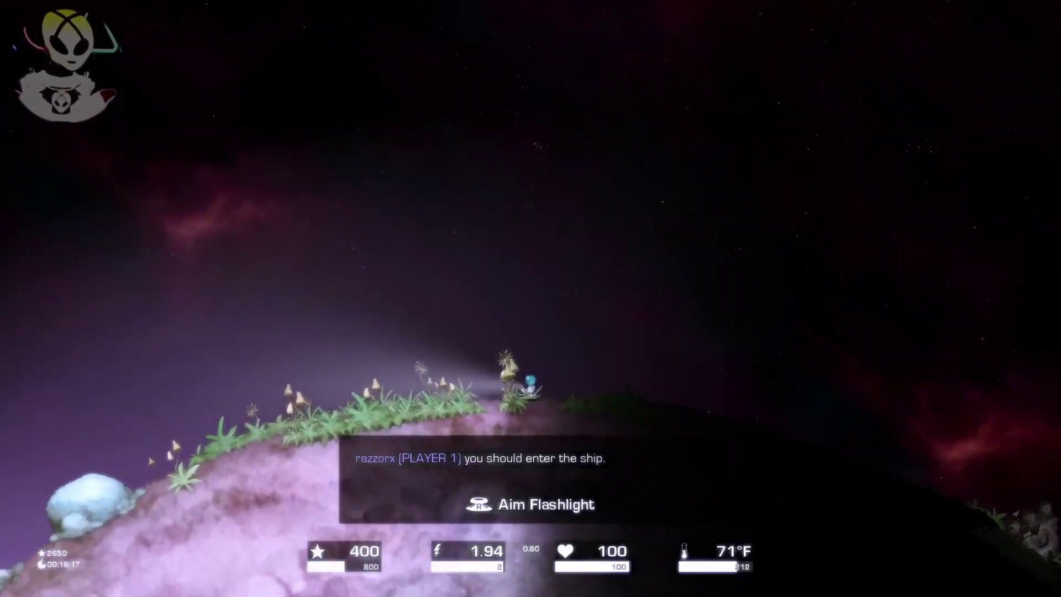
{"action": "key", "text": "a"}
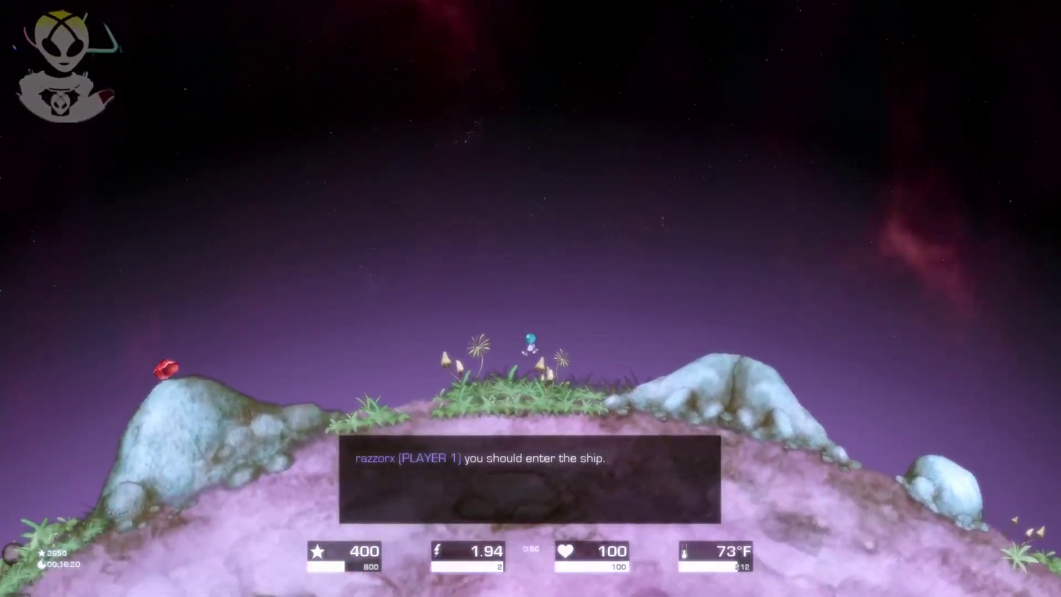
{"action": "key", "text": "space"}
{"action": "key", "text": "a"}
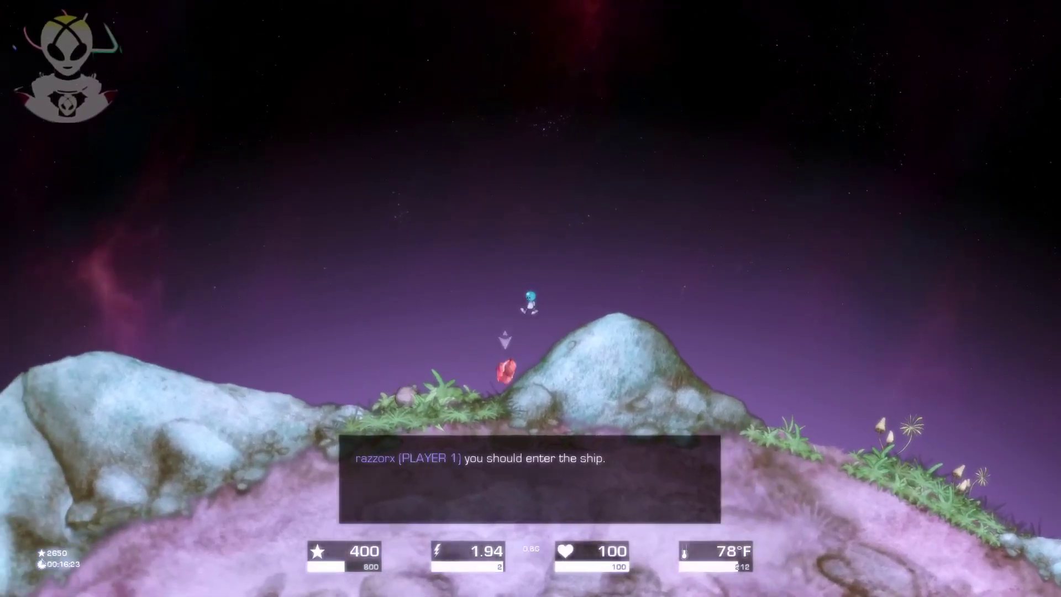
{"action": "key", "text": "e"}
{"action": "key", "text": "d"}
{"action": "key", "text": "space"}
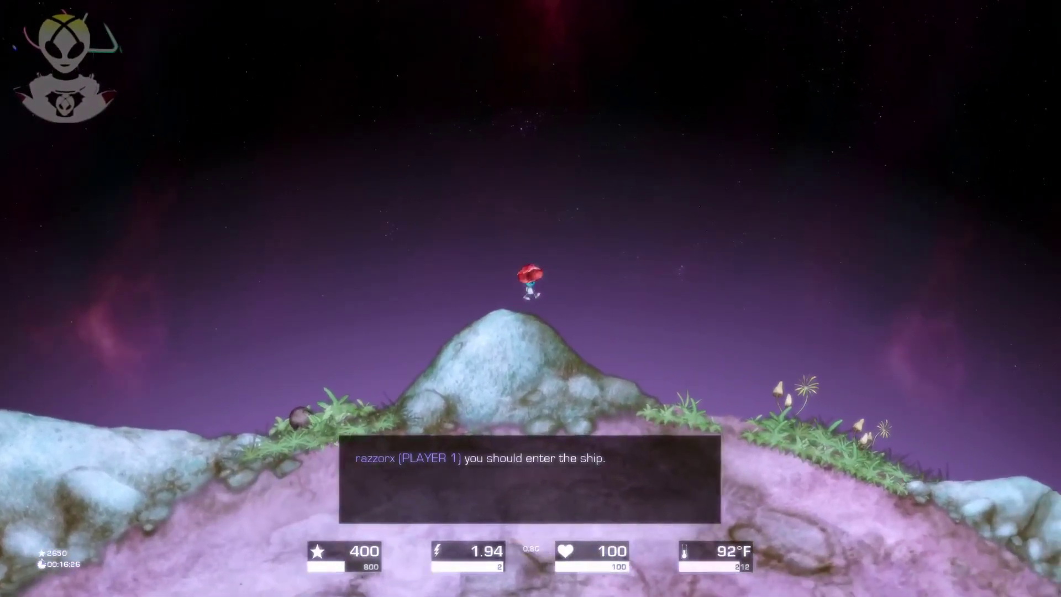
{"action": "key", "text": "d"}
{"action": "key", "text": "space"}
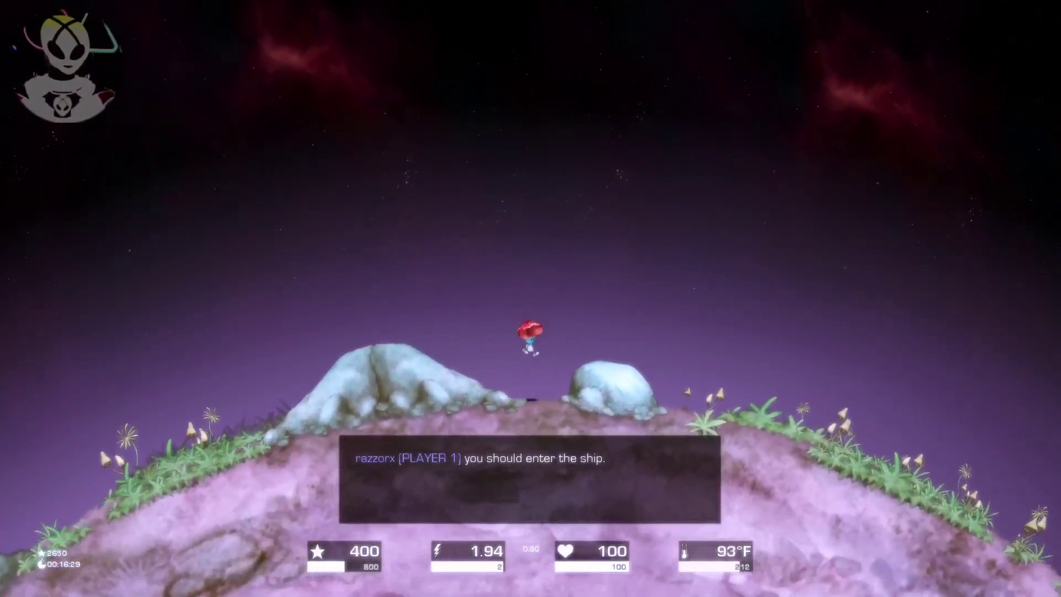
{"action": "key", "text": "d"}
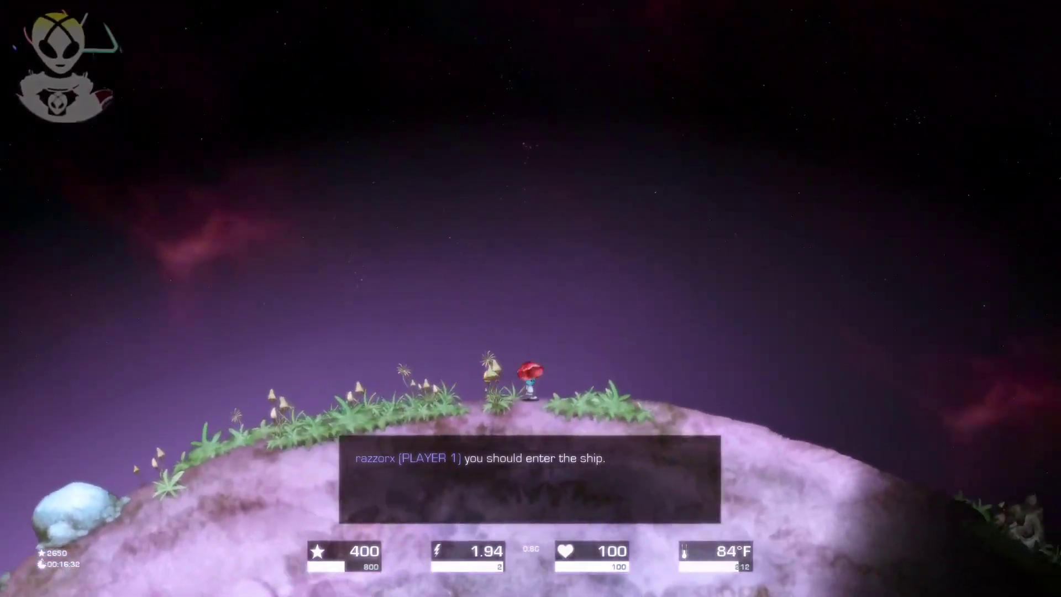
{"action": "key", "text": "d"}
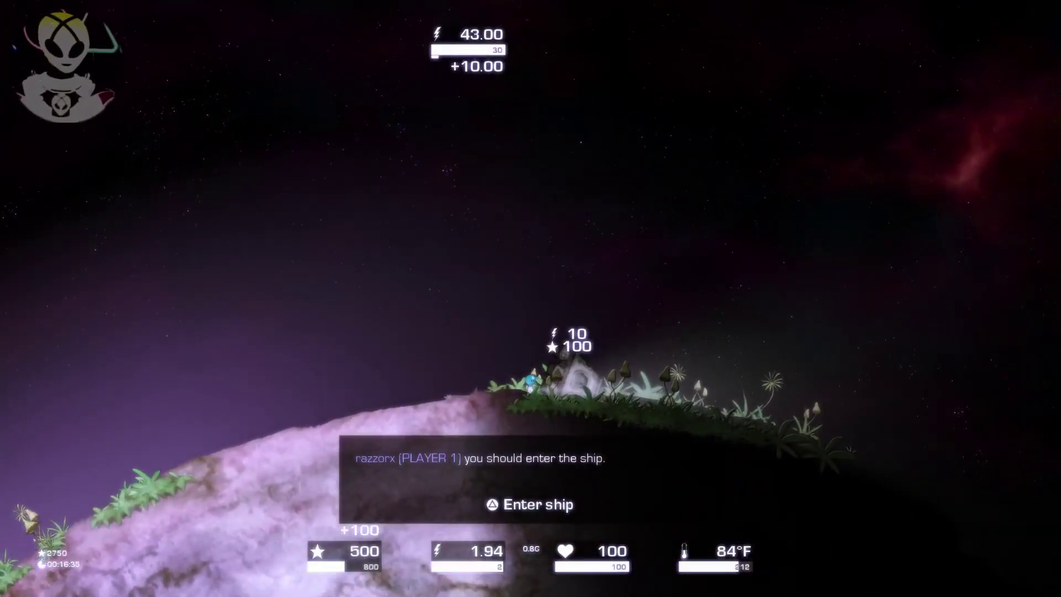
- Cross the rocks to collect another cargo and carry it back to the ship
{"action": "key", "text": "a"}
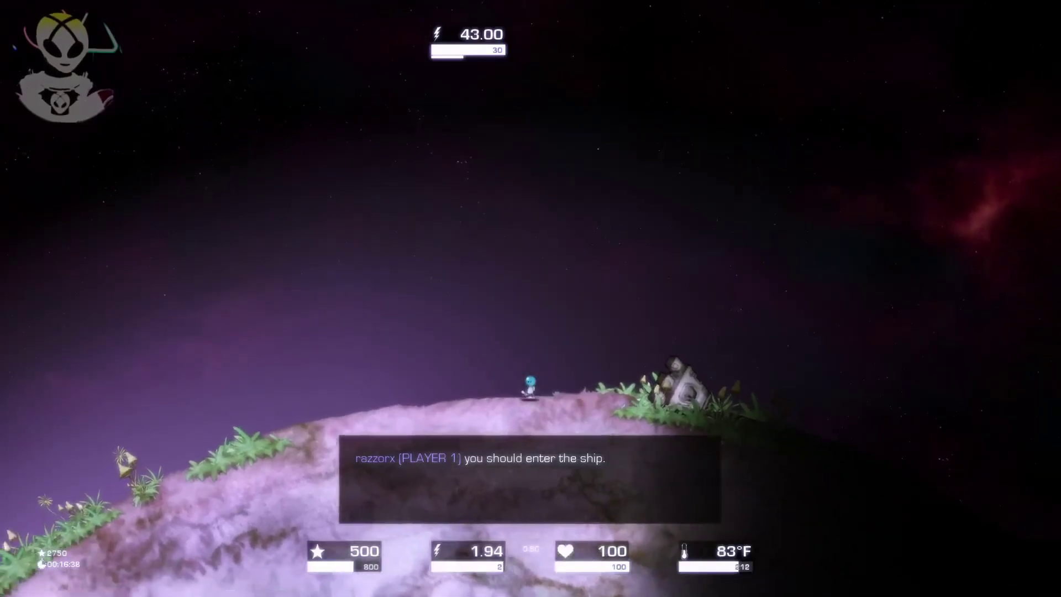
{"action": "key", "text": "a"}
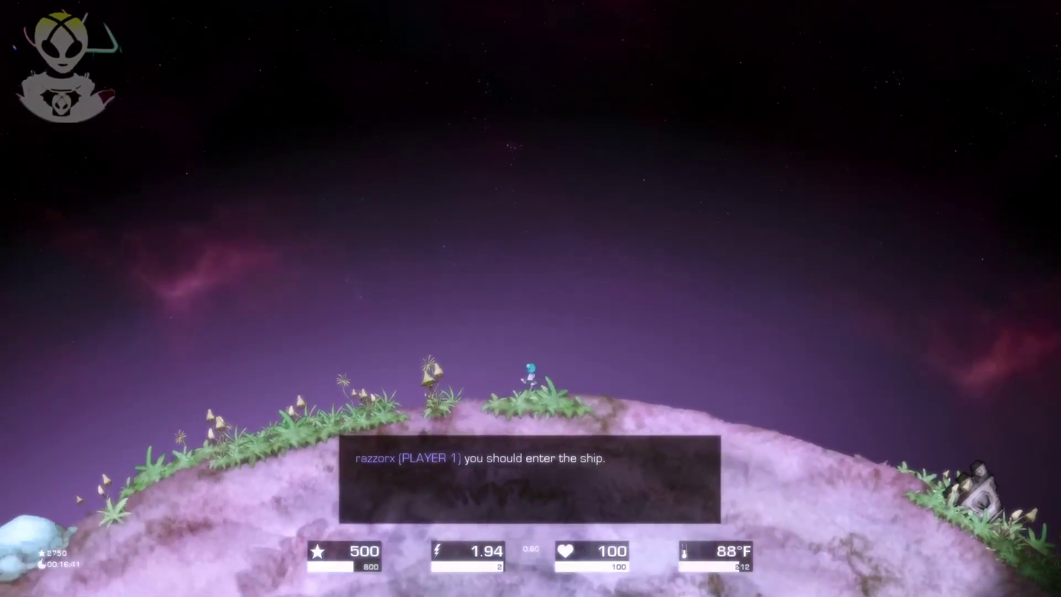
{"action": "key", "text": "space"}
{"action": "key", "text": "a"}
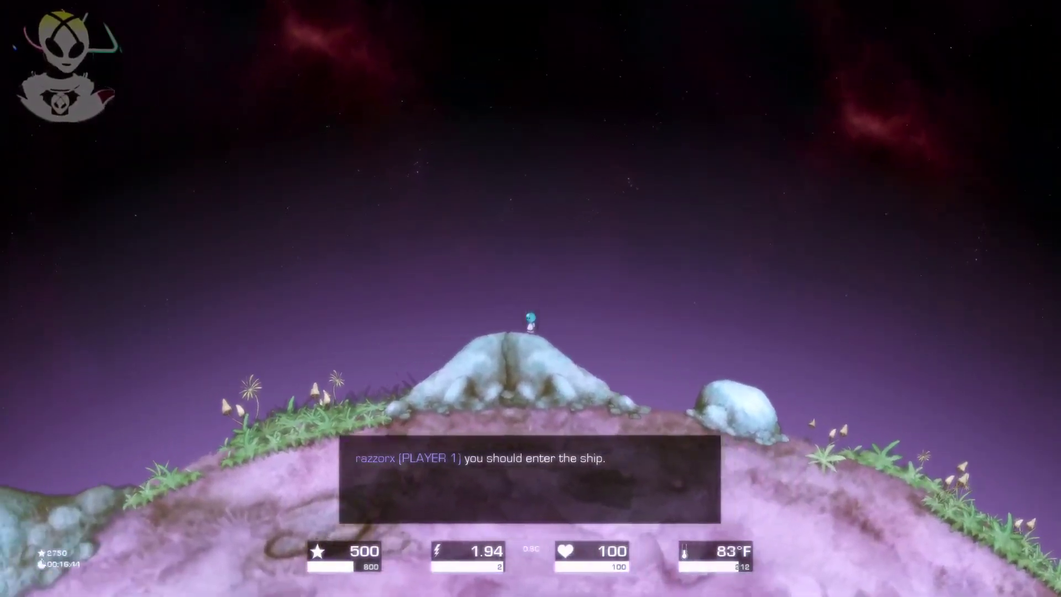
{"action": "key", "text": "a"}
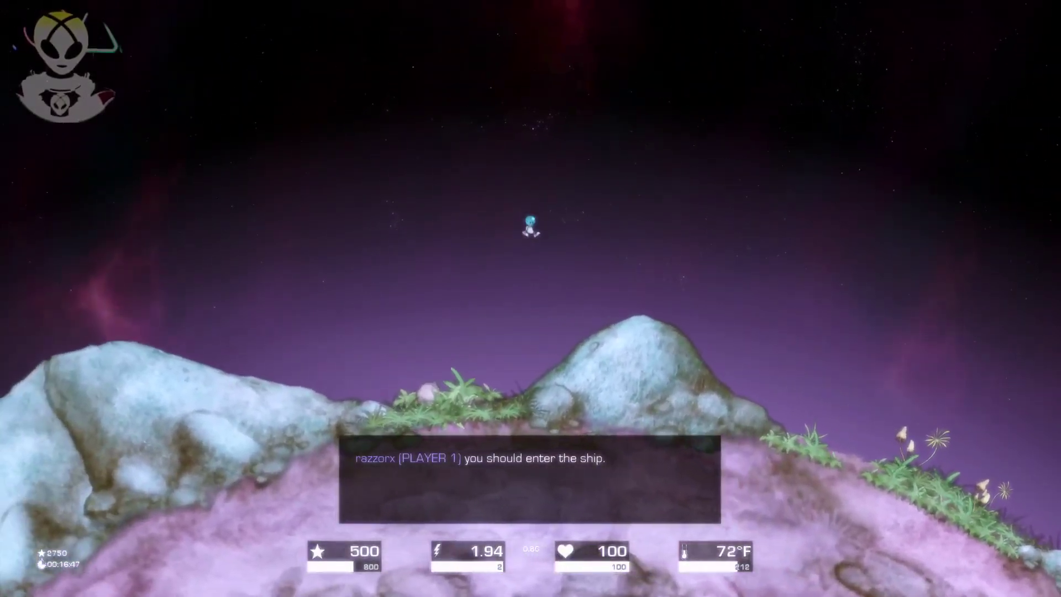
{"action": "key", "text": "a"}
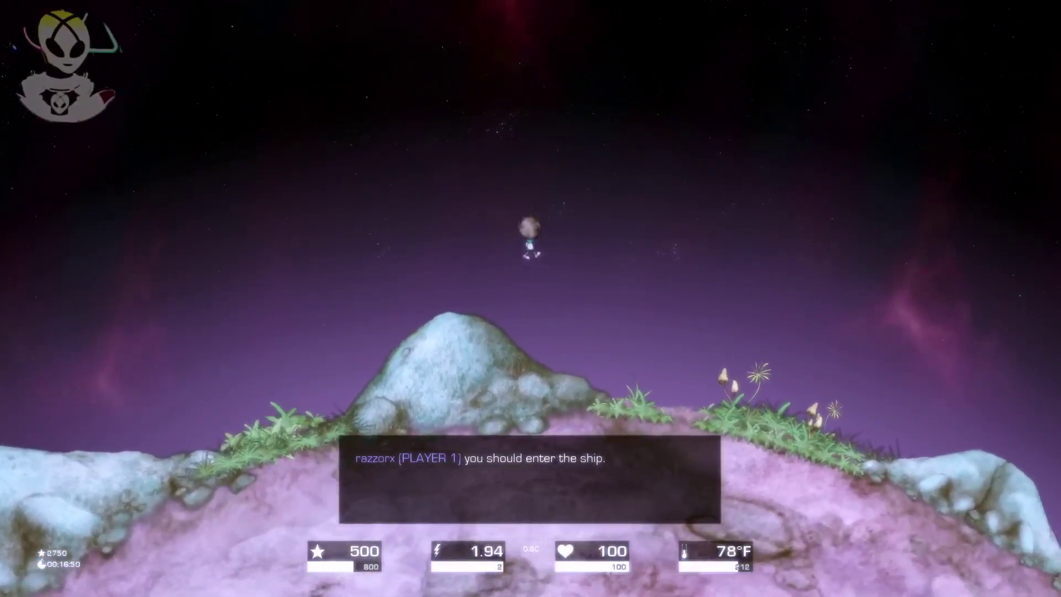
{"action": "key", "text": "d"}
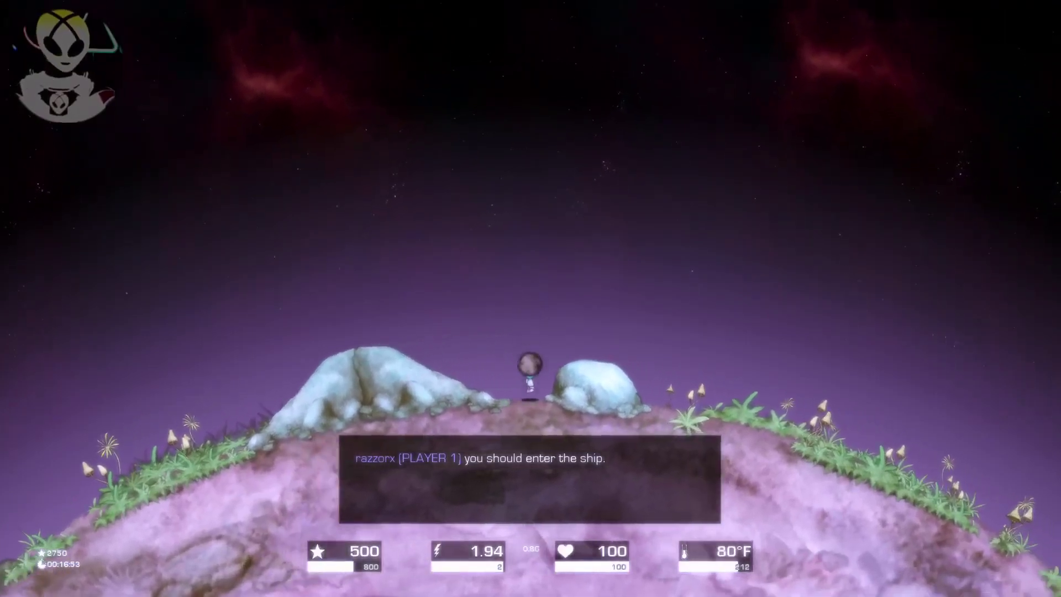
{"action": "key", "text": "d"}
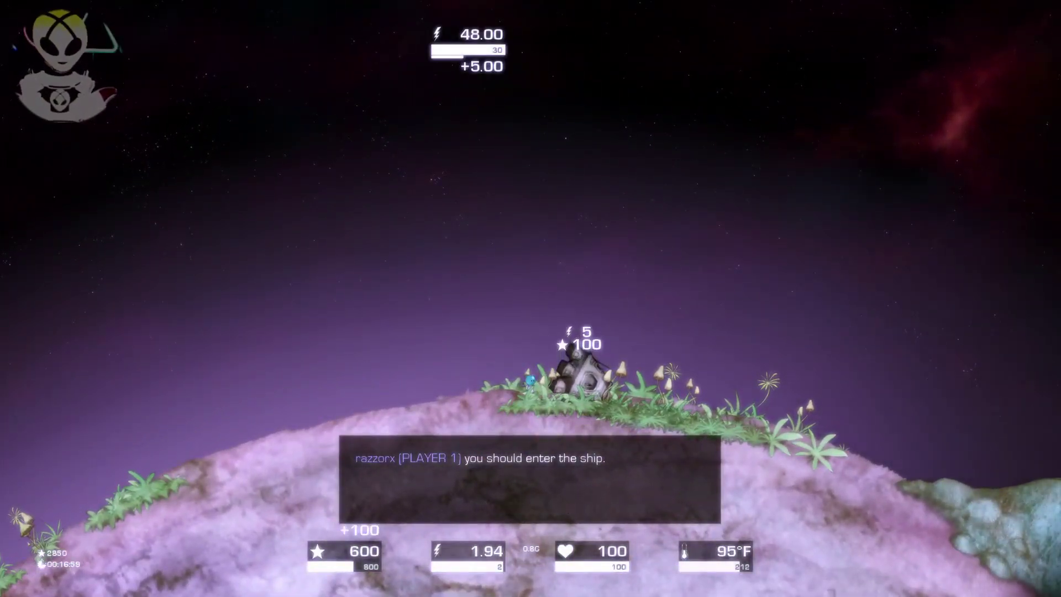
- Find a cargo on the planet's dark side and carry it back over the rock to the ship
{"action": "key", "text": "a"}
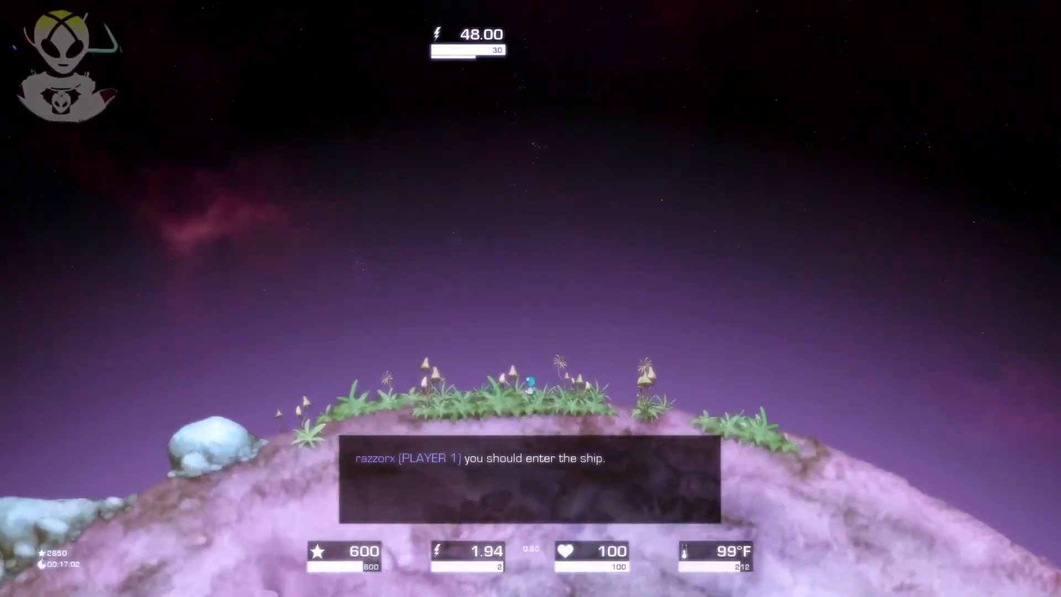
{"action": "key", "text": "space"}
{"action": "key", "text": "a"}
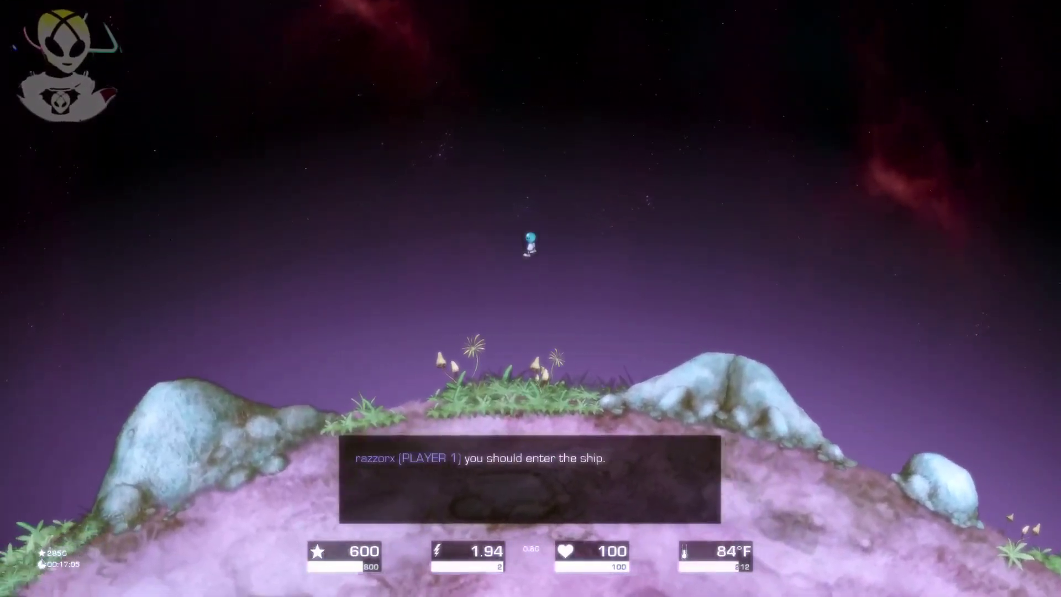
{"action": "key", "text": "a"}
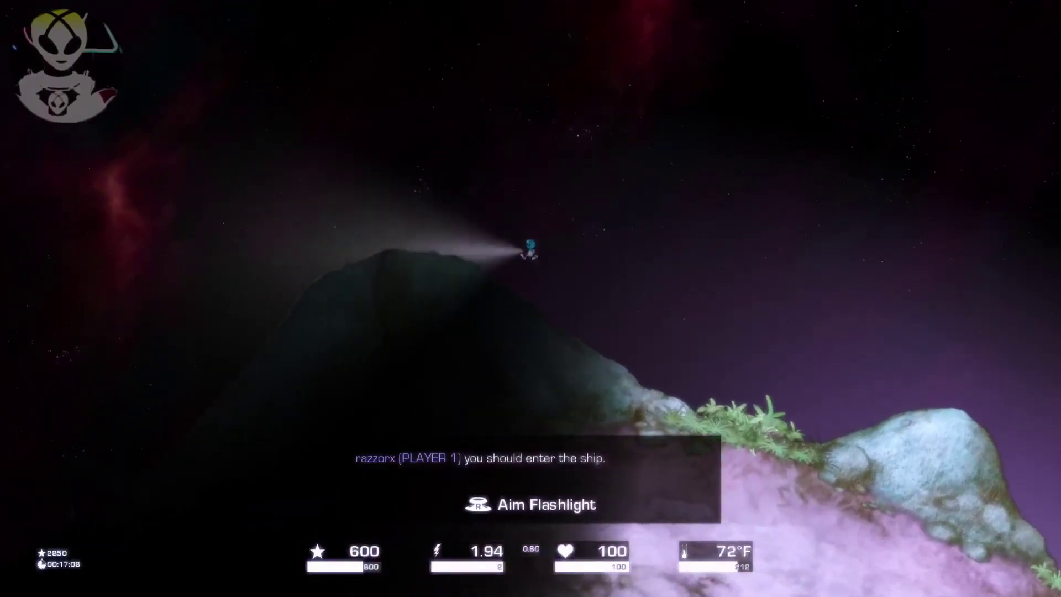
{"action": "key", "text": "a"}
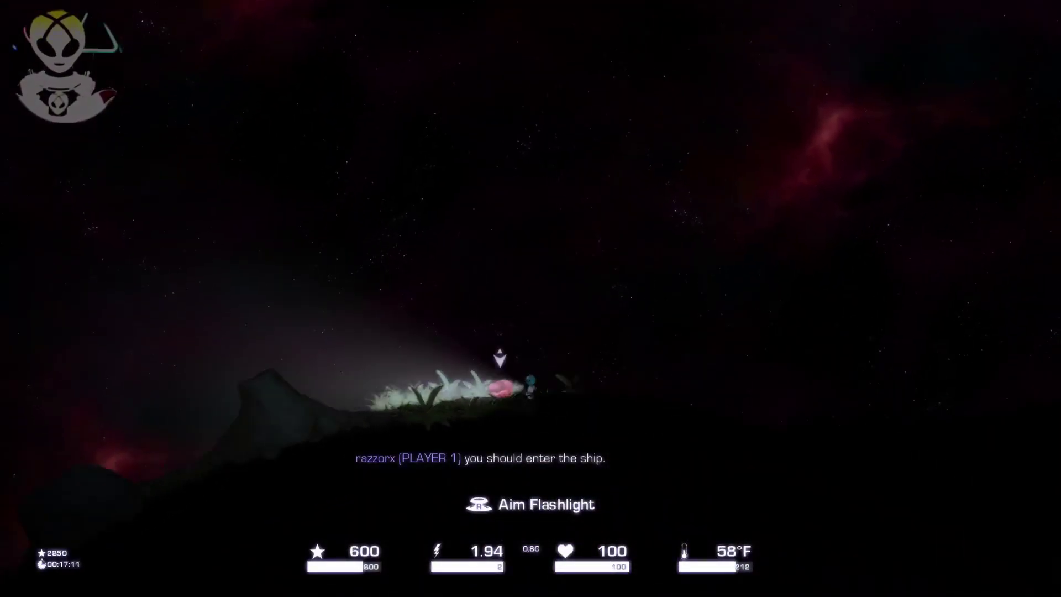
{"action": "key", "text": "d"}
{"action": "key", "text": "d"}
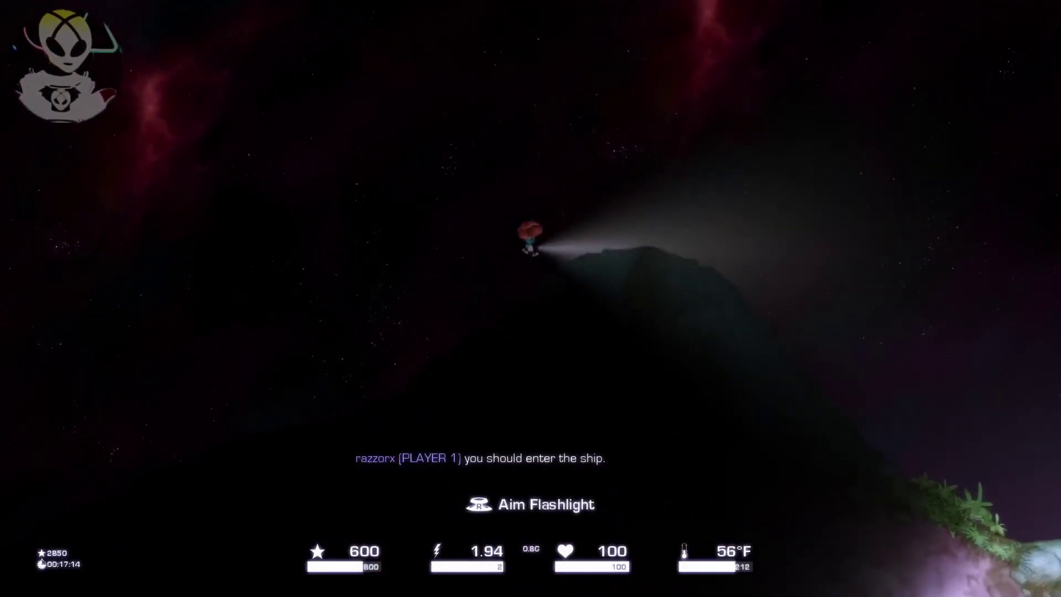
{"action": "key", "text": "d"}
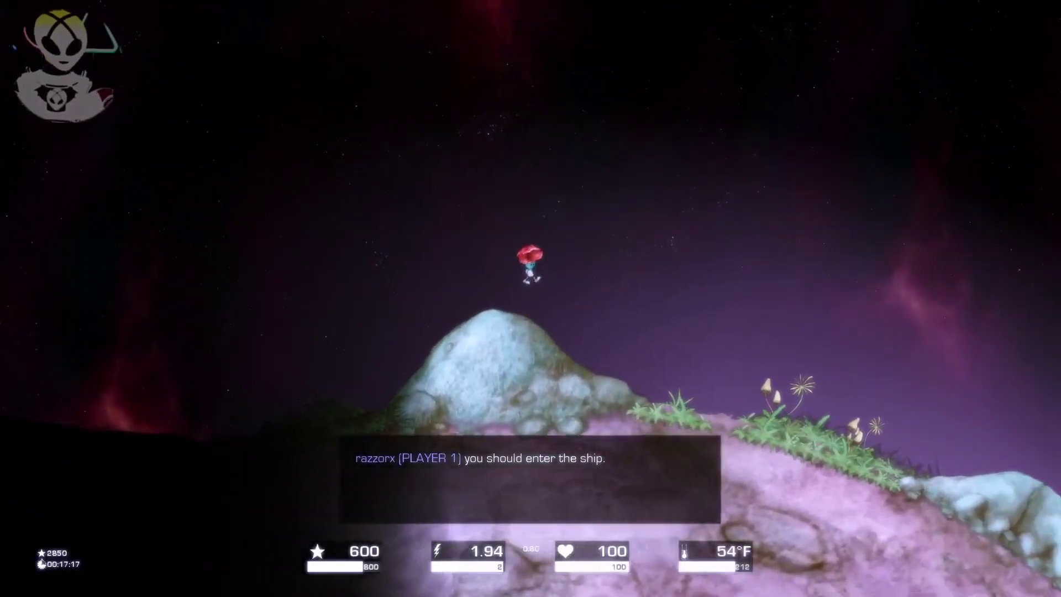
{"action": "key", "text": "d"}
{"action": "key", "text": "space"}
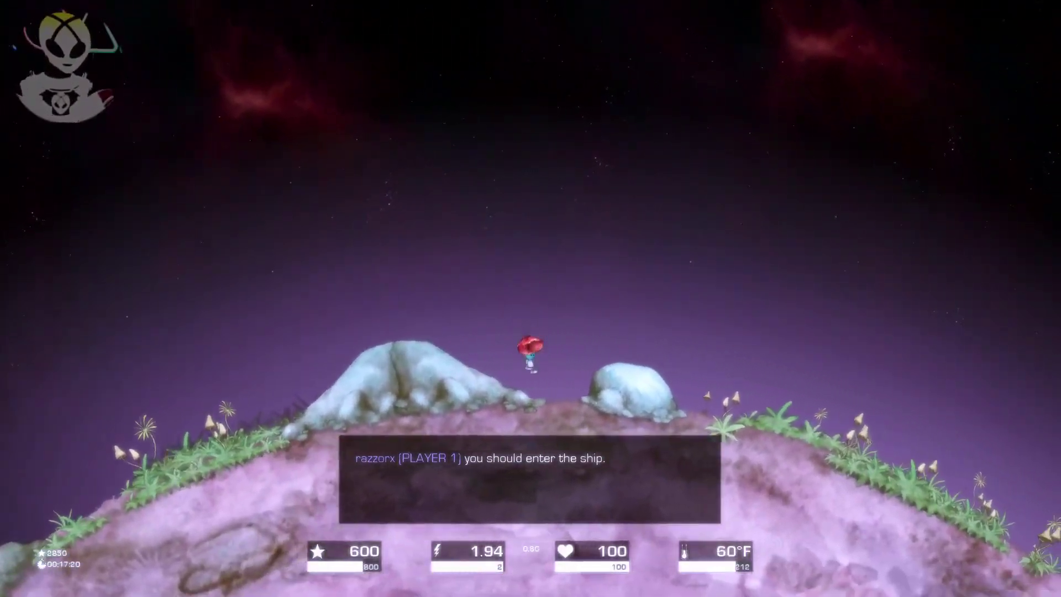
{"action": "key", "text": "d"}
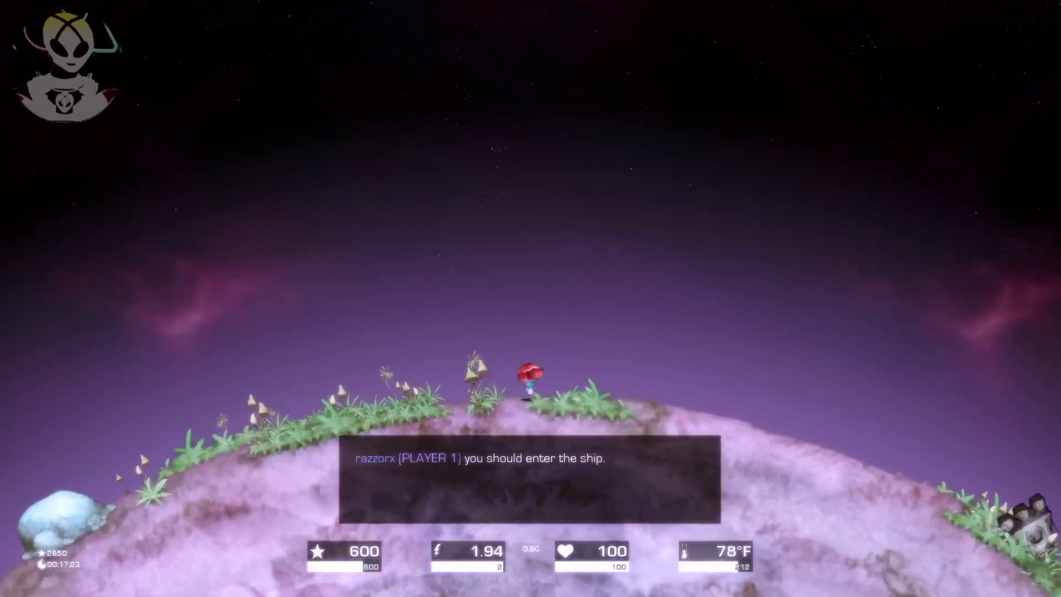
{"action": "key", "text": "d"}
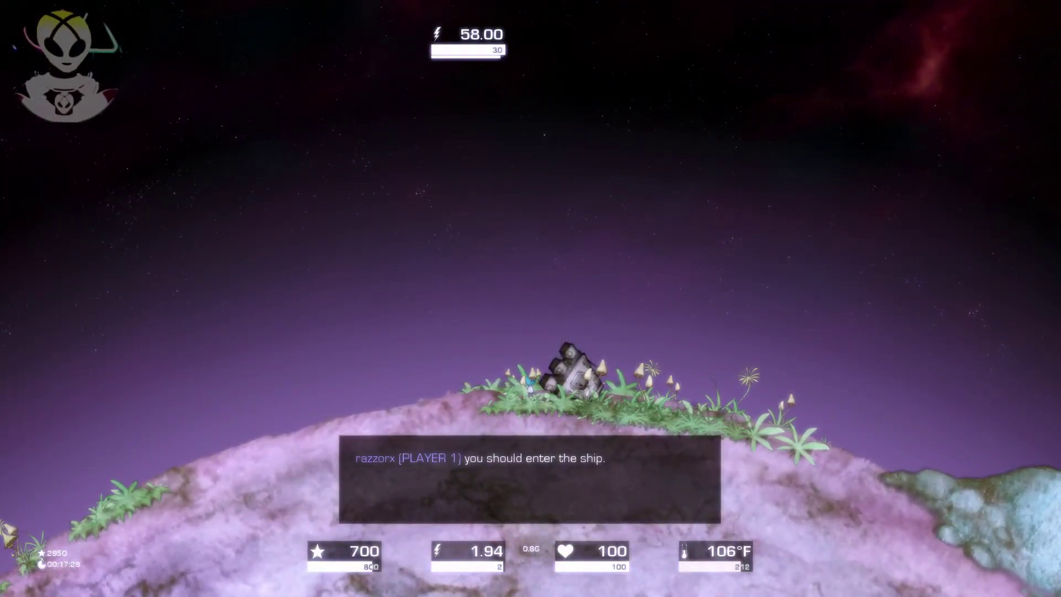
- Jetpack left across the dark terrain and stone slabs, then board the ship
{"action": "key", "text": "a"}
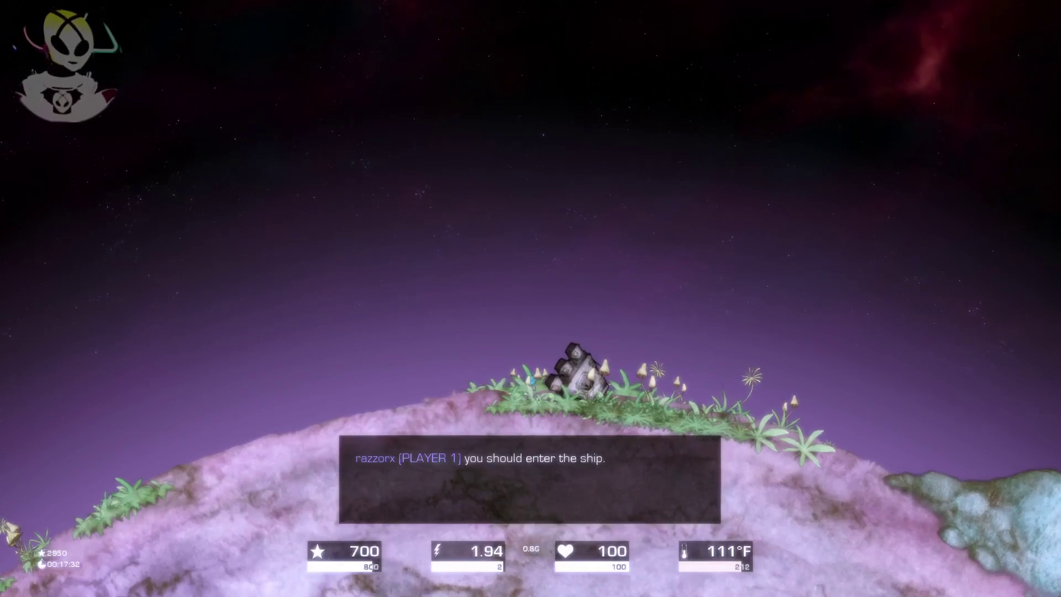
{"action": "key", "text": "space"}
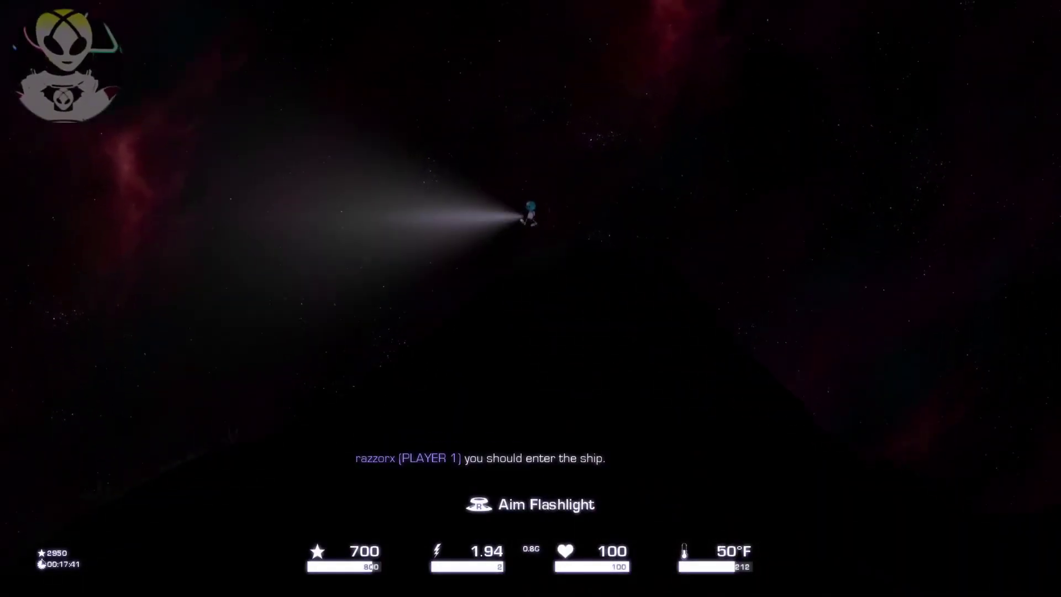
{"action": "key", "text": "space"}
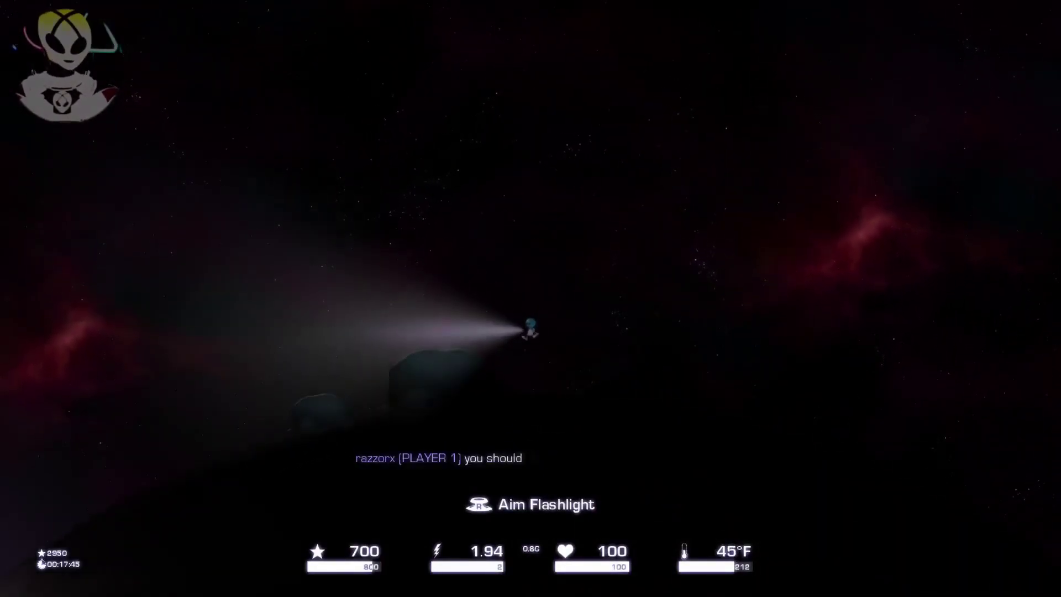
{"action": "key", "text": "space"}
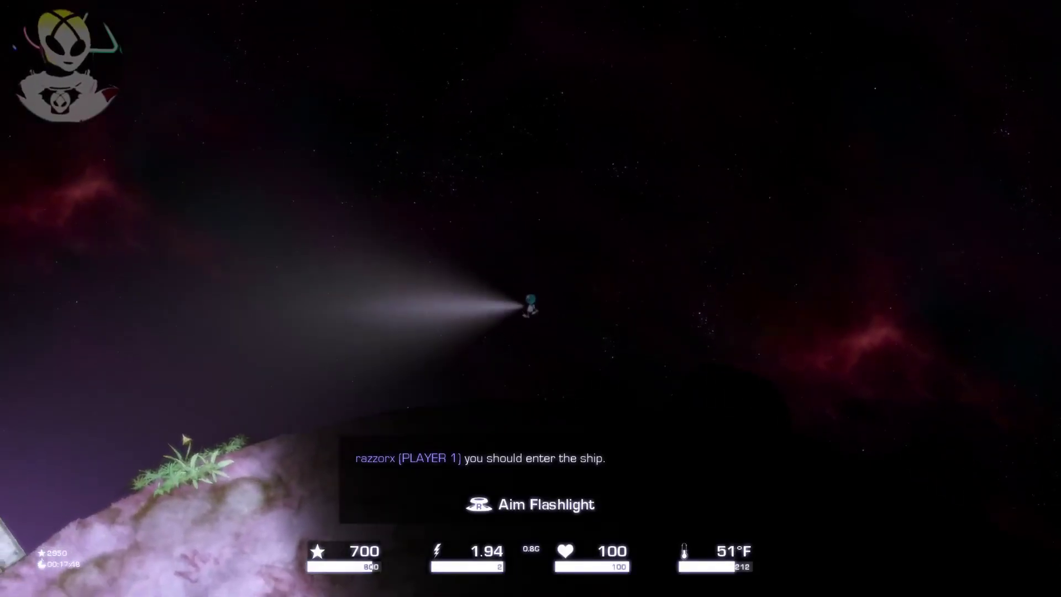
{"action": "key", "text": "space"}
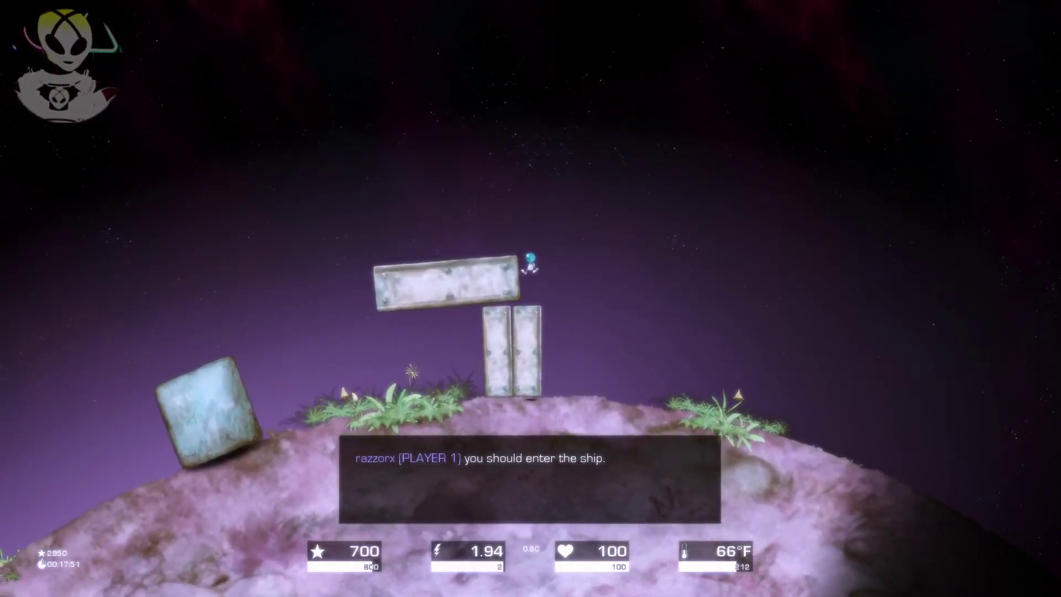
{"action": "key", "text": "a"}
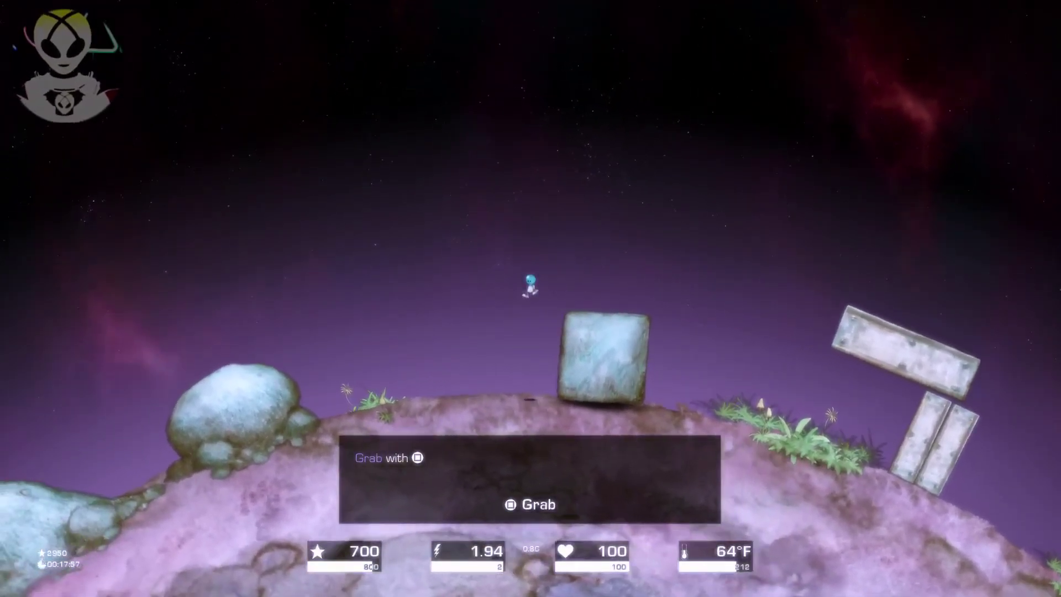
{"action": "key", "text": "space"}
{"action": "key", "text": "a"}
{"action": "key", "text": "space"}
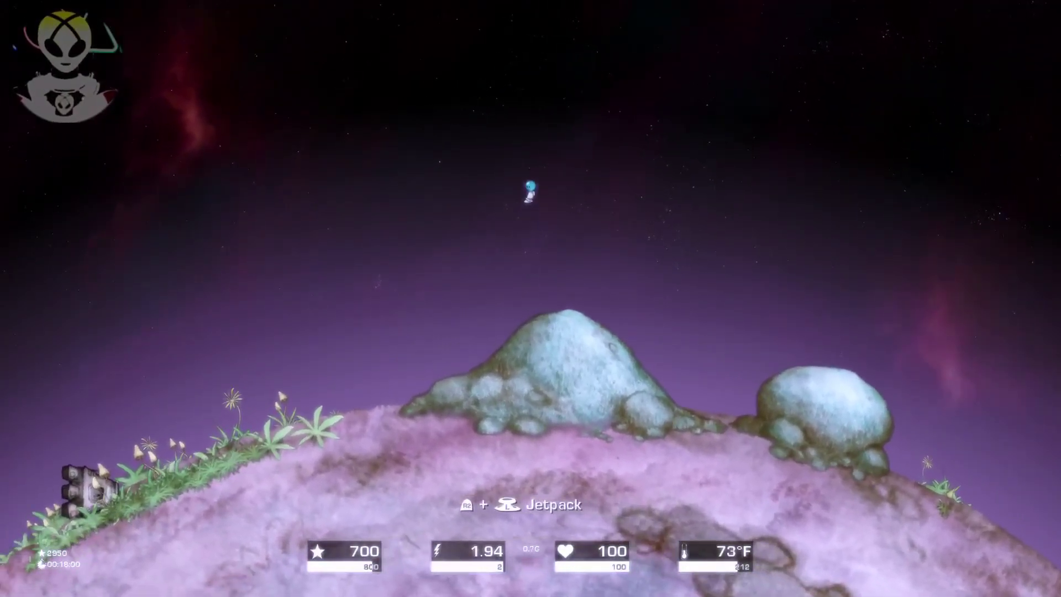
{"action": "key", "text": "e"}
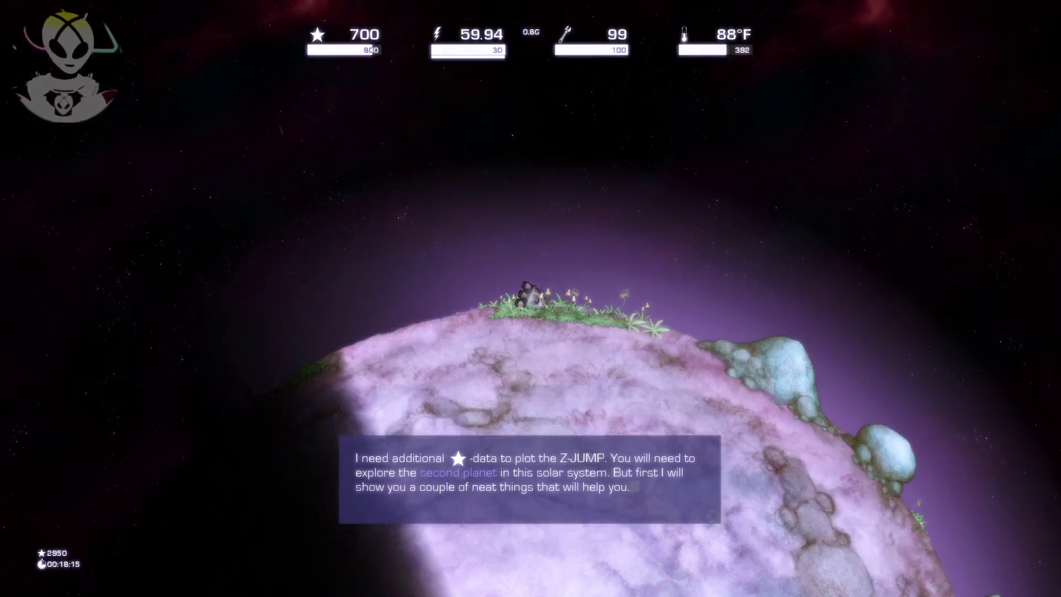
- Advance the tutorial message and zoom out to show the red star and its orbit path
{"action": "key", "text": "Return"}
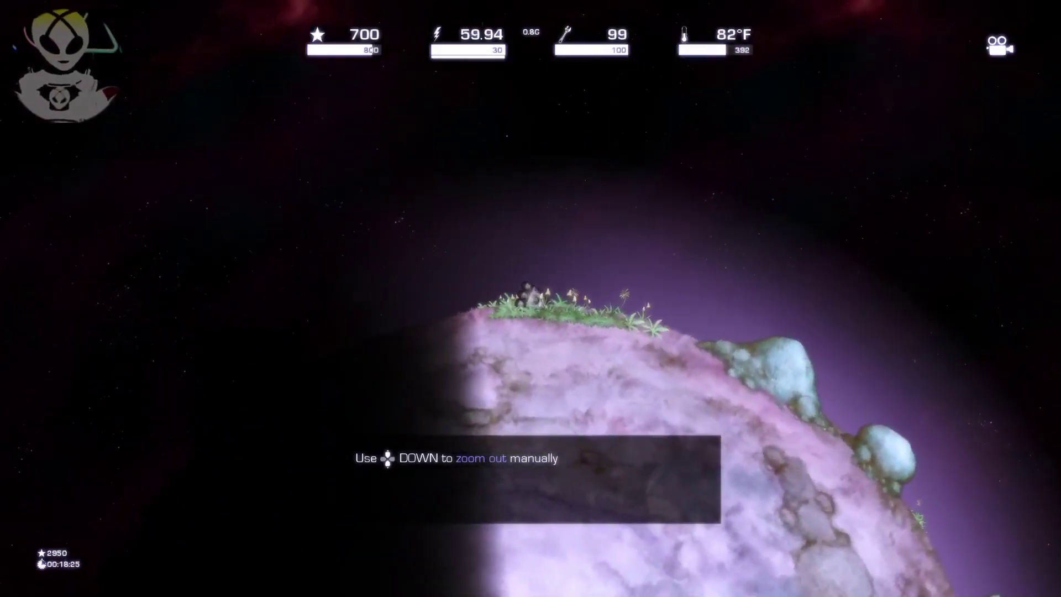
{"action": "key", "text": "Down"}
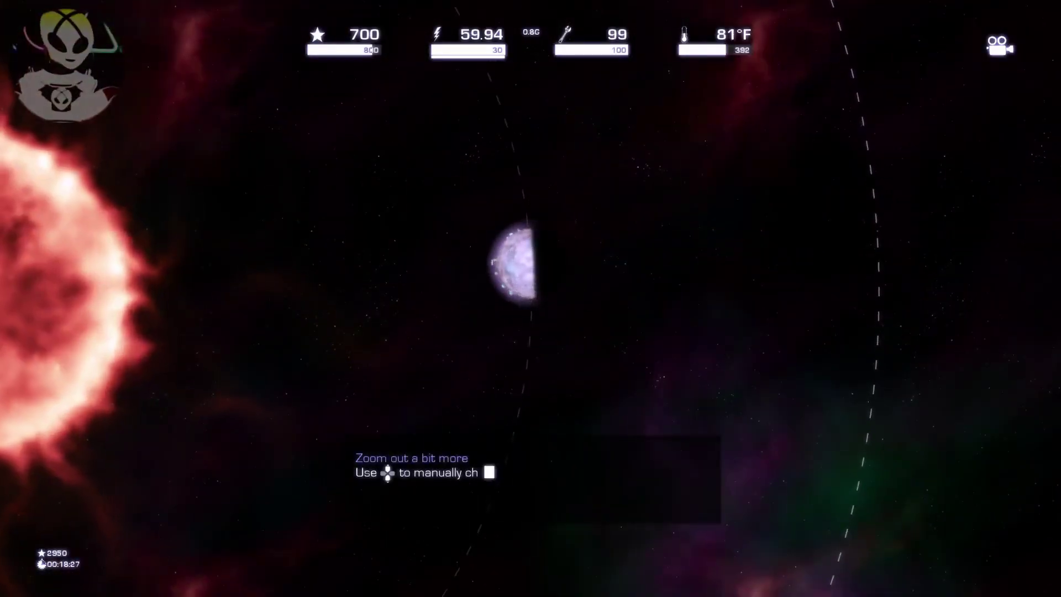
- Zoom out to see both orbits, fast-forward time, then return to the automatic camera
{"action": "key", "text": "Down"}
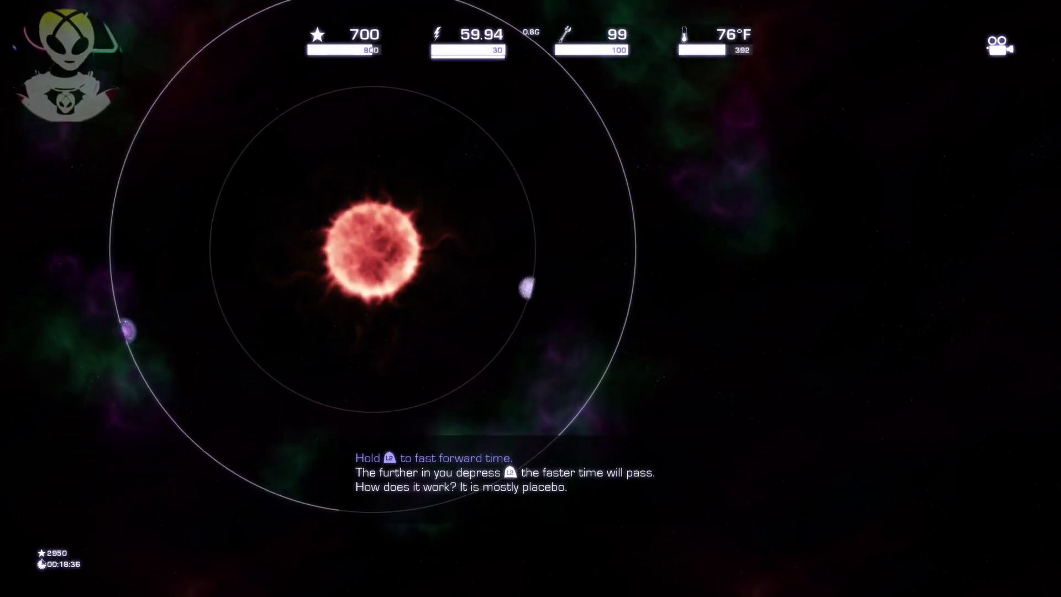
{"action": "key", "text": "space"}
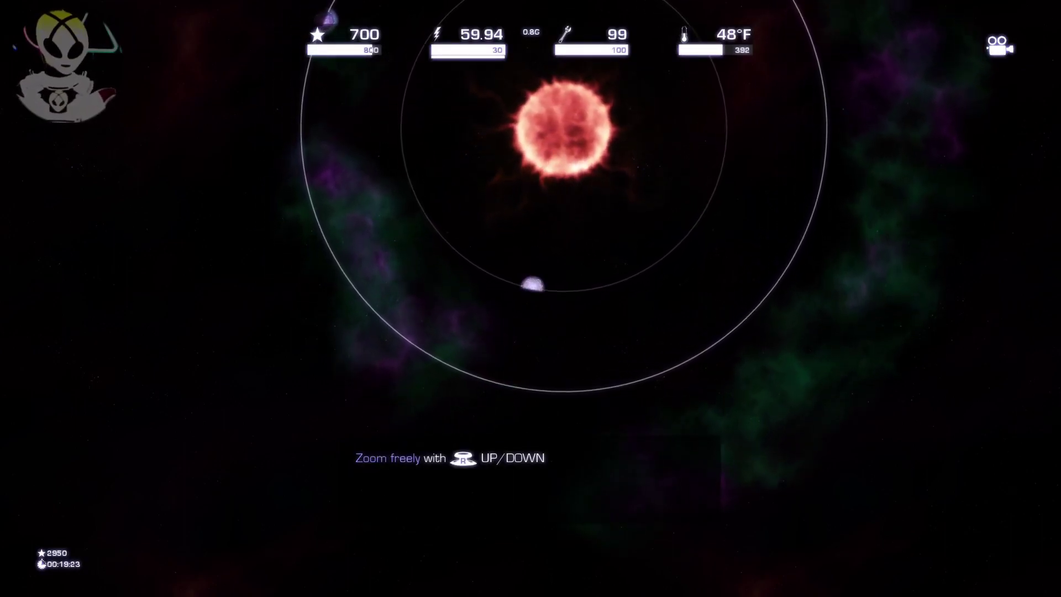
{"action": "scroll", "coordinate": [530, 299], "scroll_direction": "up", "scroll_amount": 3}
{"action": "scroll", "coordinate": [531, 298], "scroll_direction": "down", "scroll_amount": 3}
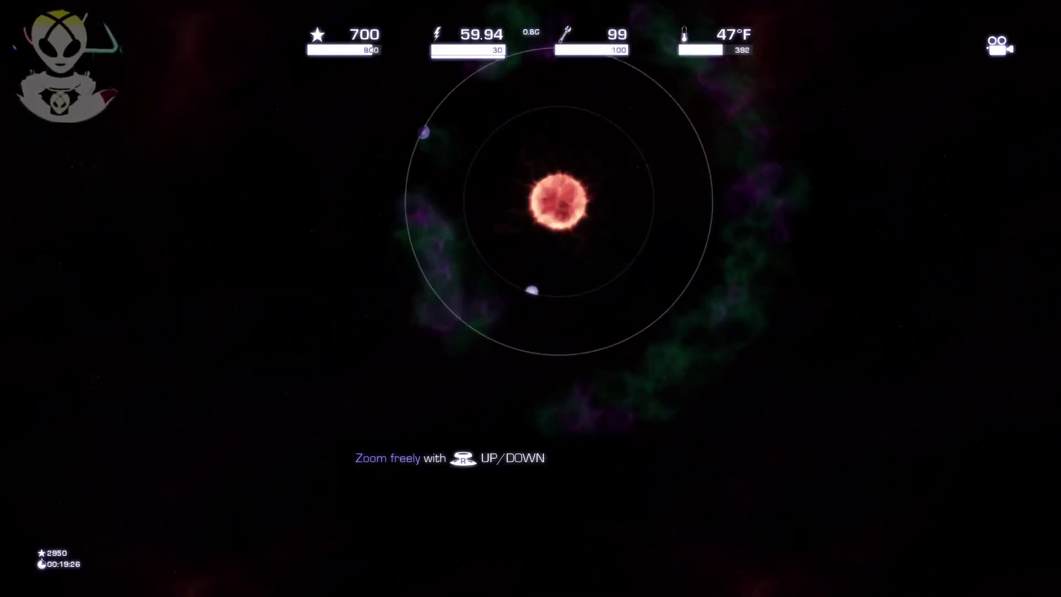
{"action": "scroll", "coordinate": [531, 298], "scroll_direction": "up", "scroll_amount": 3}
{"action": "scroll", "coordinate": [531, 299], "scroll_direction": "down", "scroll_amount": 5}
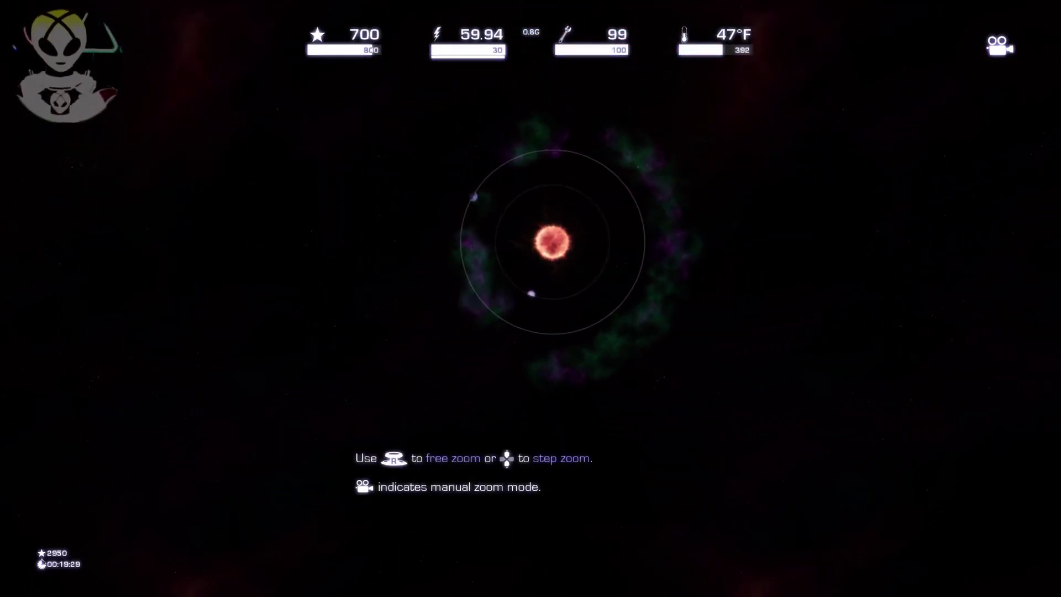
{"action": "scroll", "coordinate": [531, 298], "scroll_direction": "up", "scroll_amount": 3}
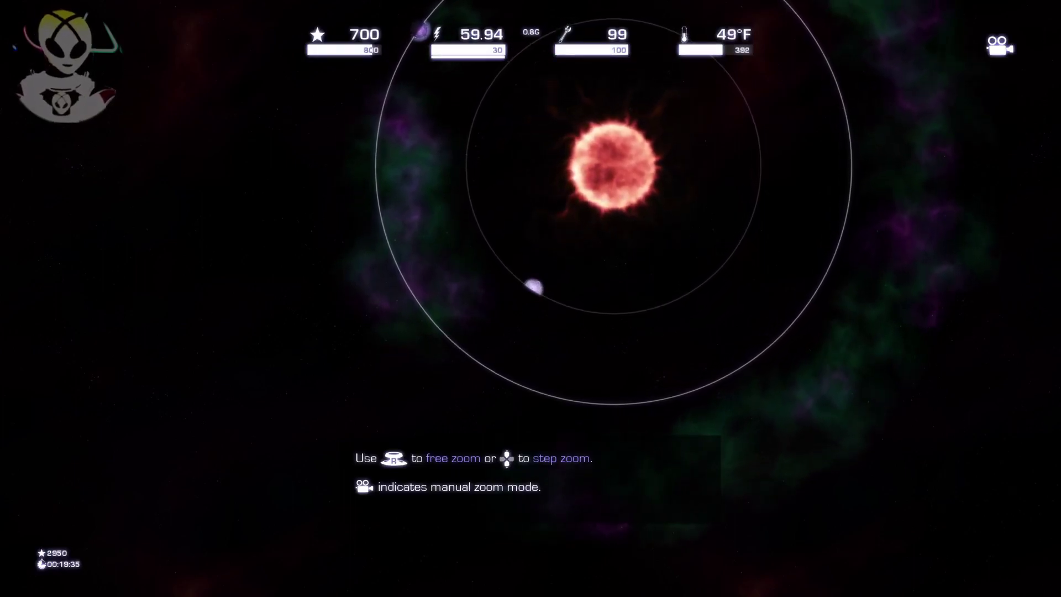
{"action": "scroll", "coordinate": [530, 298], "scroll_direction": "down", "scroll_amount": 3}
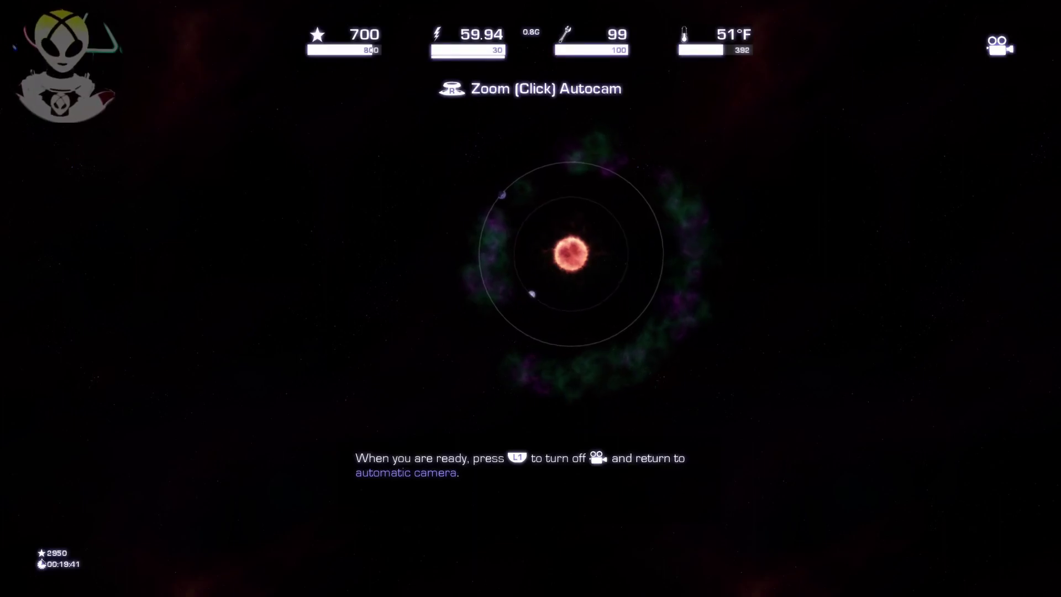
{"action": "key", "text": "c"}
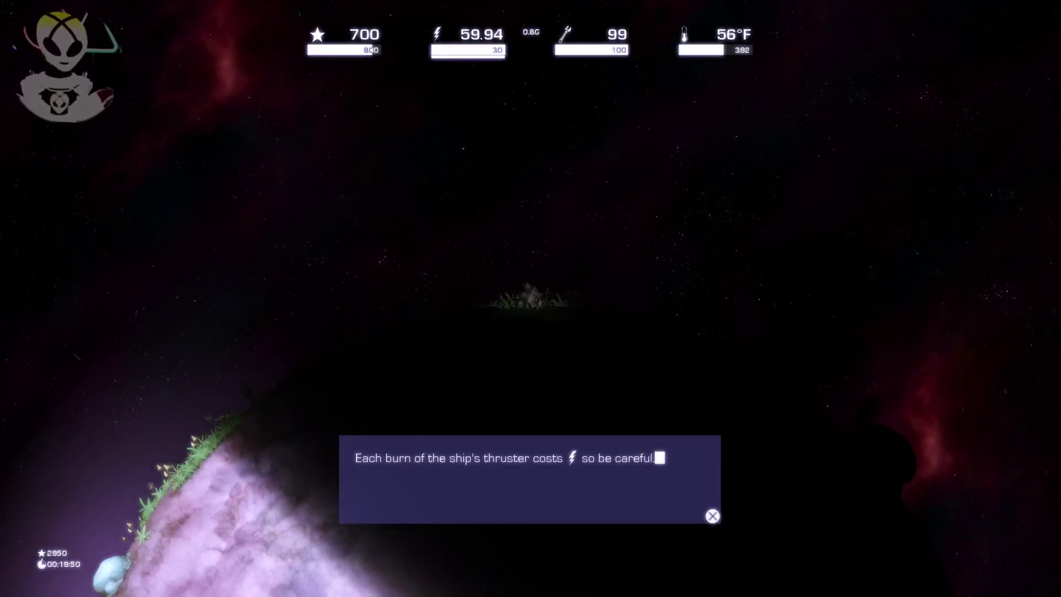
- Advance the companion's dialogue until the 'Fly to the second planet' objective appears
{"action": "key", "text": "Return"}
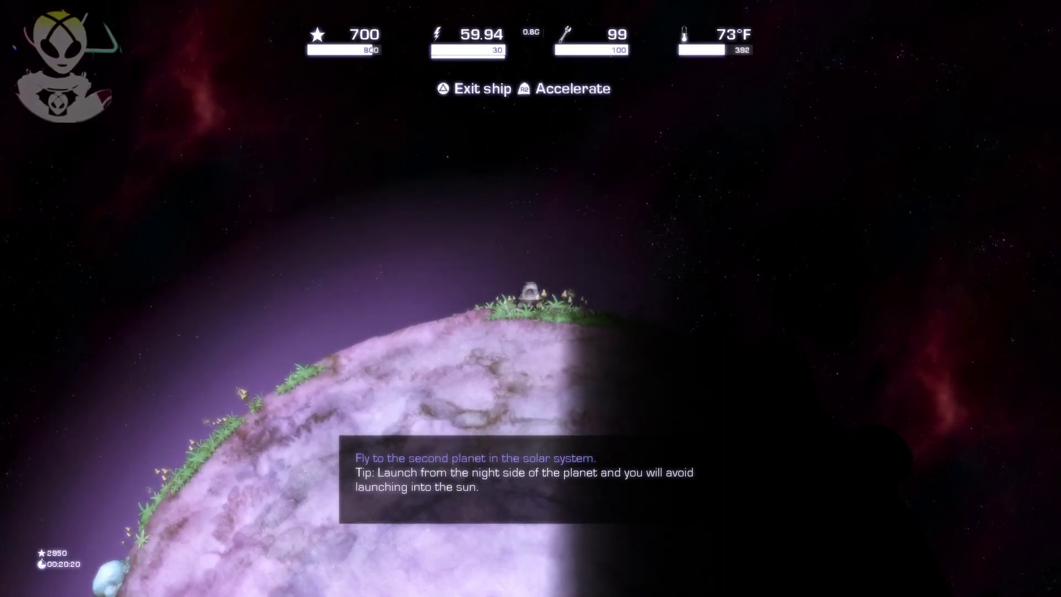
- Launch the ship off the first planet and fly it to the second planet
{"action": "key", "text": "space"}
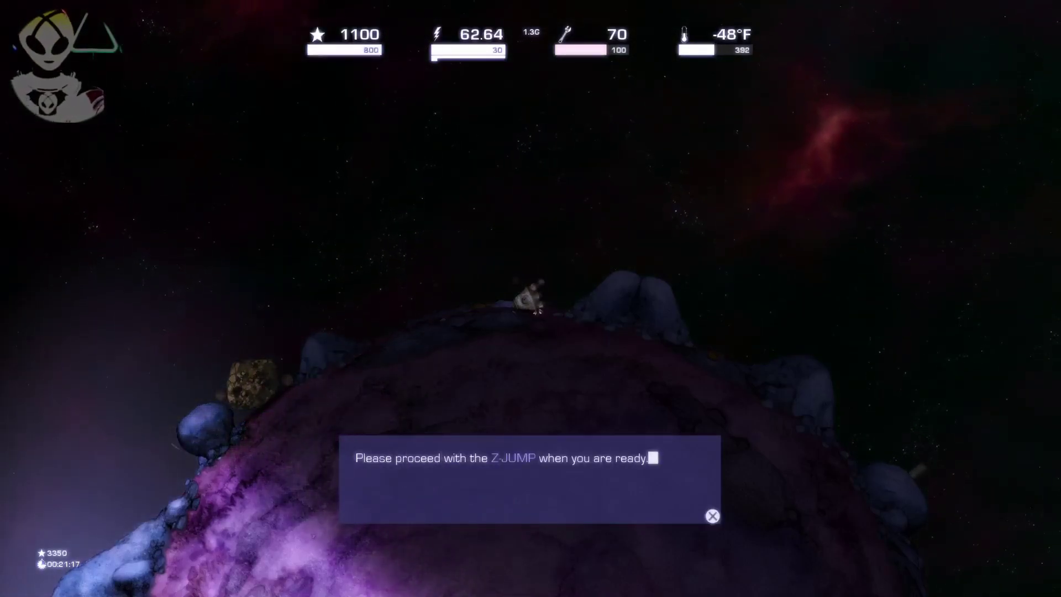
- Dismiss the Z-JUMP message, exit the ship and walk around the nearby rock and mound
{"action": "key", "text": "Return"}
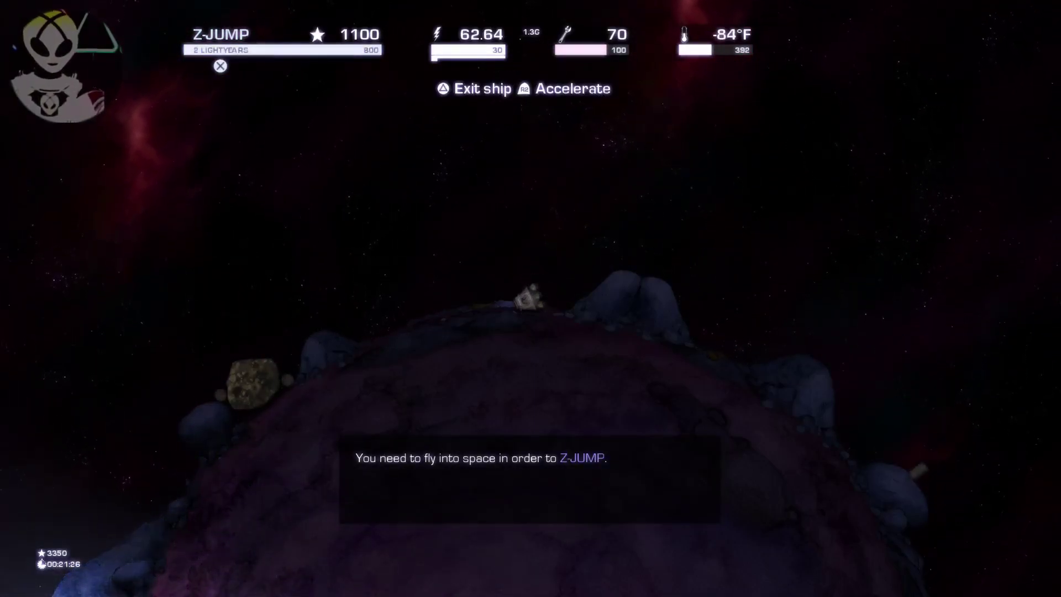
{"action": "key", "text": "e"}
{"action": "key", "text": "Left"}
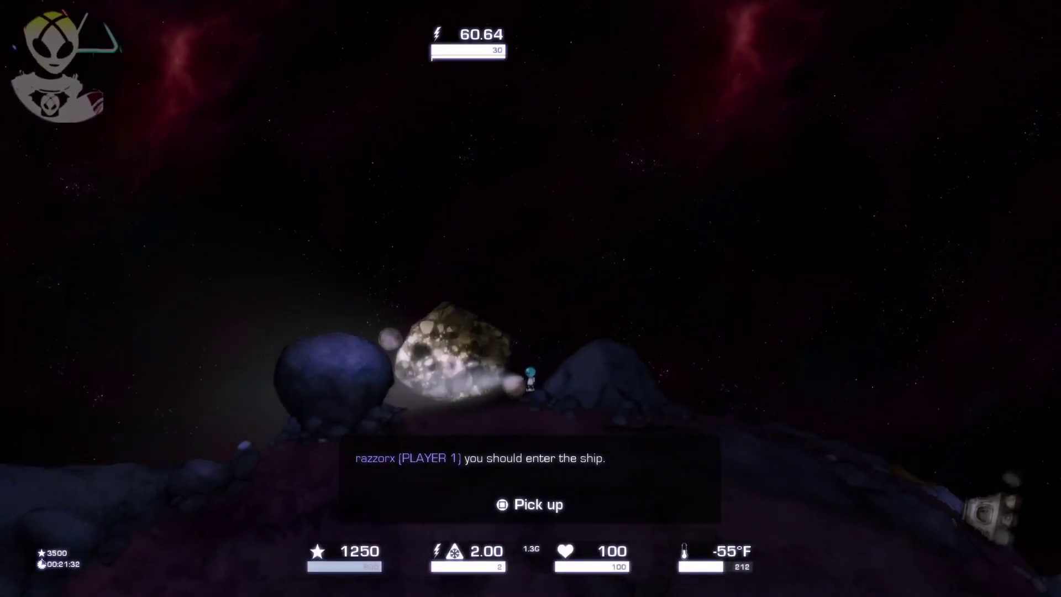
{"action": "key", "text": "Right"}
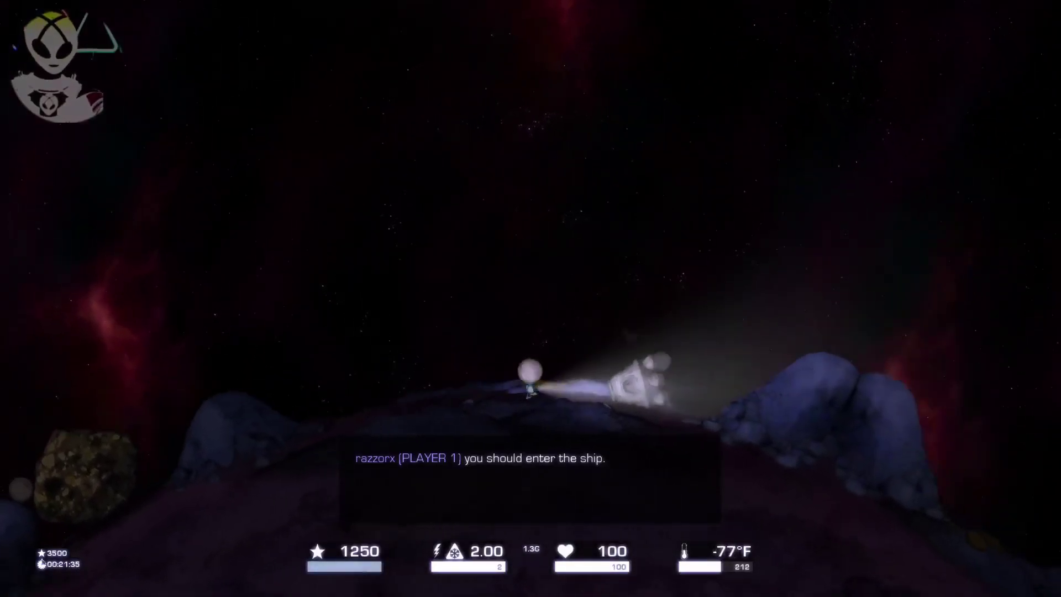
{"action": "key", "text": "Left"}
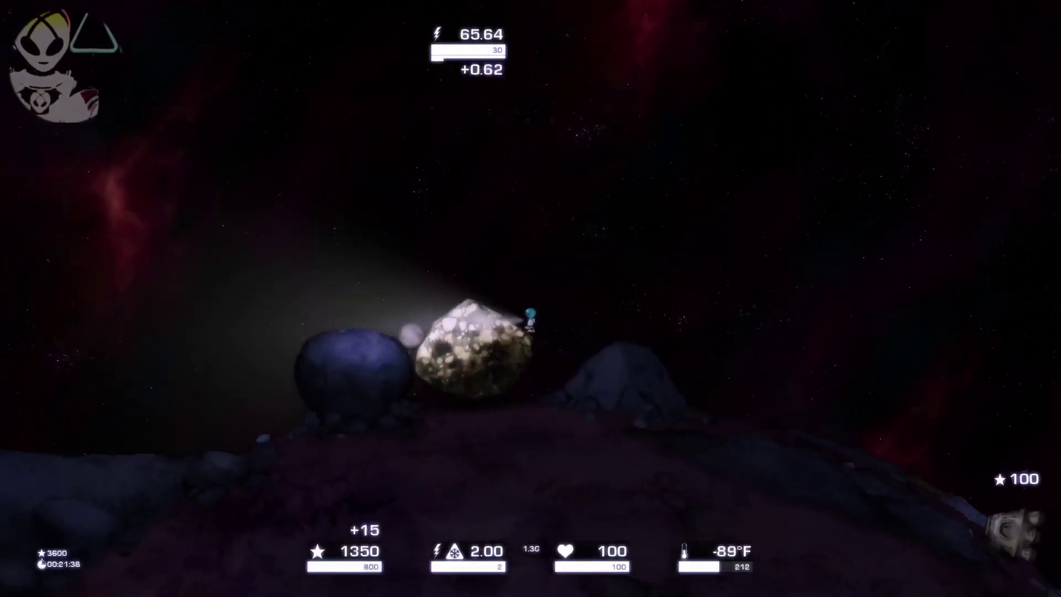
{"action": "key", "text": "Right"}
{"action": "key", "text": "Right"}
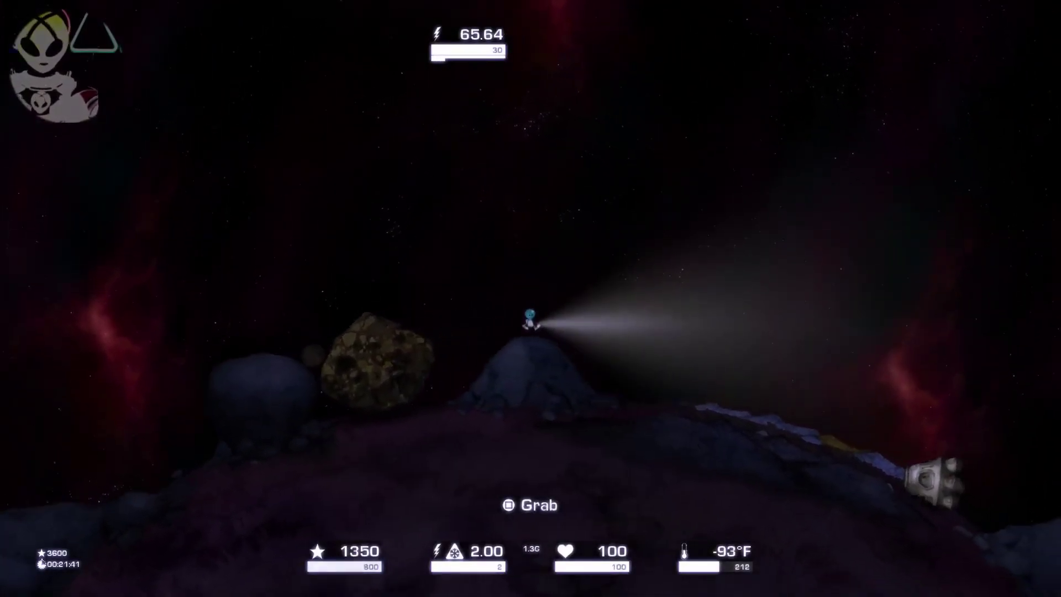
{"action": "key", "text": "Left"}
{"action": "key", "text": "Right"}
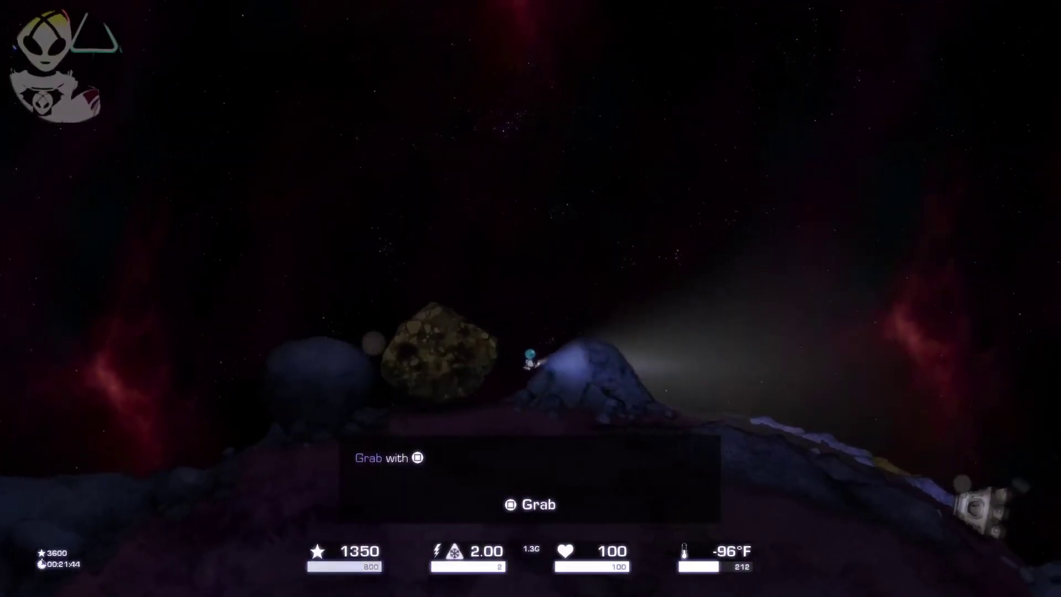
- Jetpack over the rocks and boulders, landing by the pod
{"action": "key", "text": "space"}
{"action": "key", "text": "Left"}
{"action": "key", "text": "Right"}
{"action": "key", "text": "Left"}
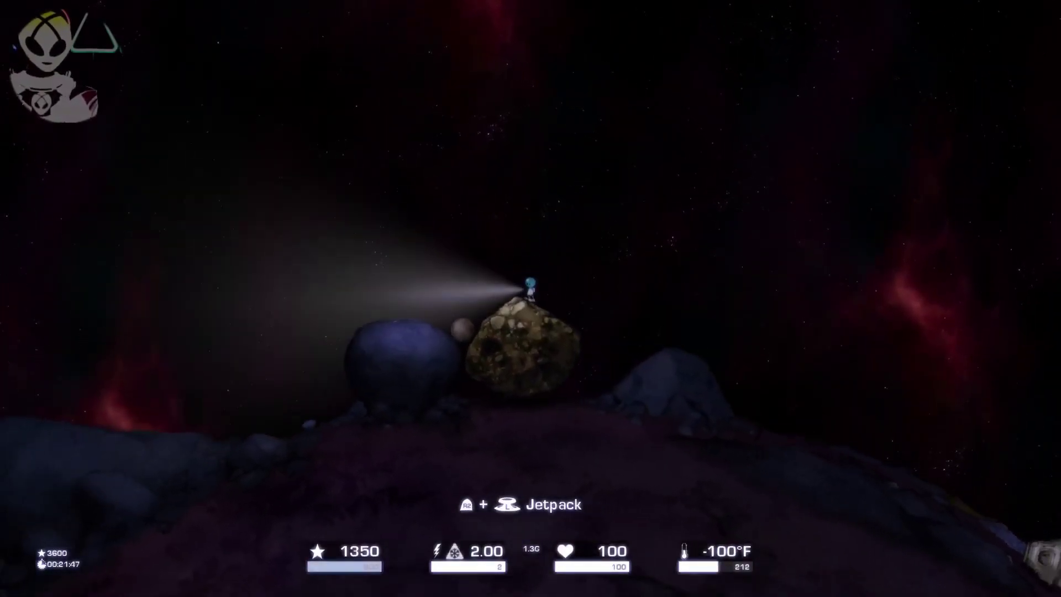
{"action": "key", "text": "Right"}
{"action": "key", "text": "Left"}
{"action": "key", "text": "space"}
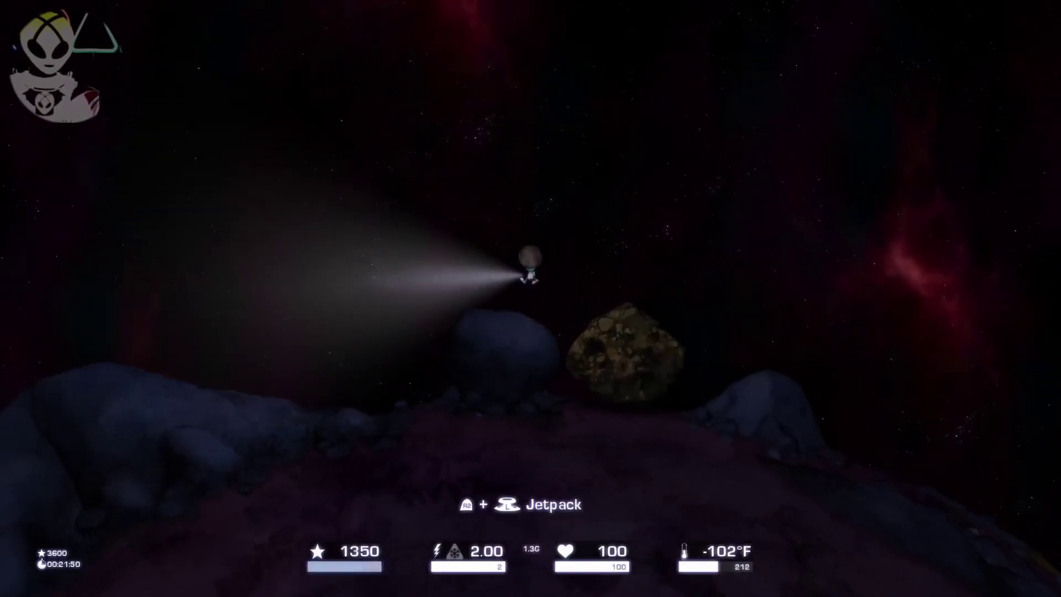
{"action": "key", "text": "Right"}
{"action": "key", "text": "Right"}
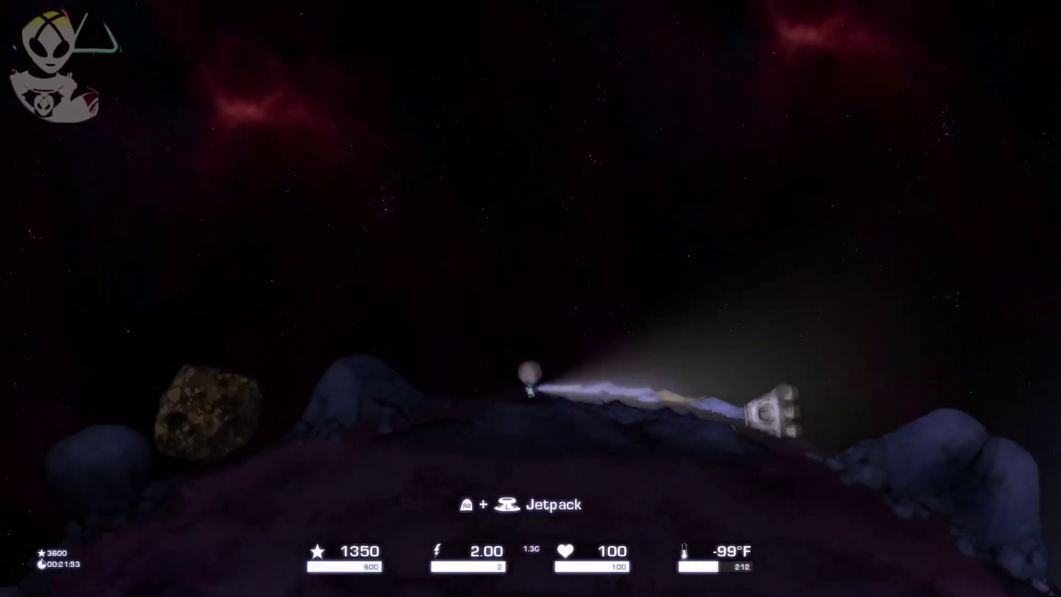
{"action": "key", "text": "Left"}
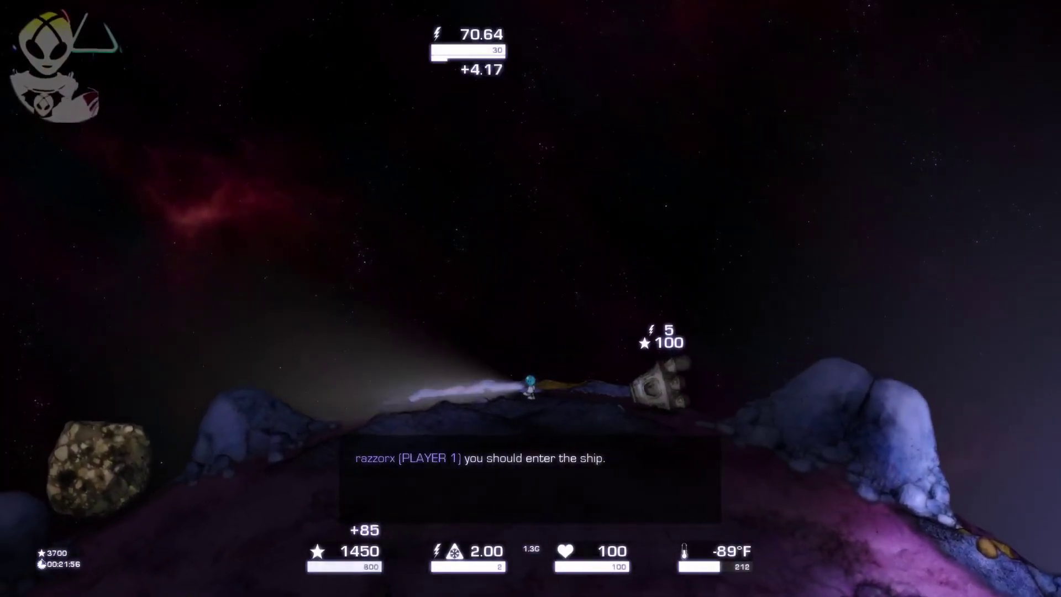
{"action": "key", "text": "Right"}
{"action": "key", "text": "Right"}
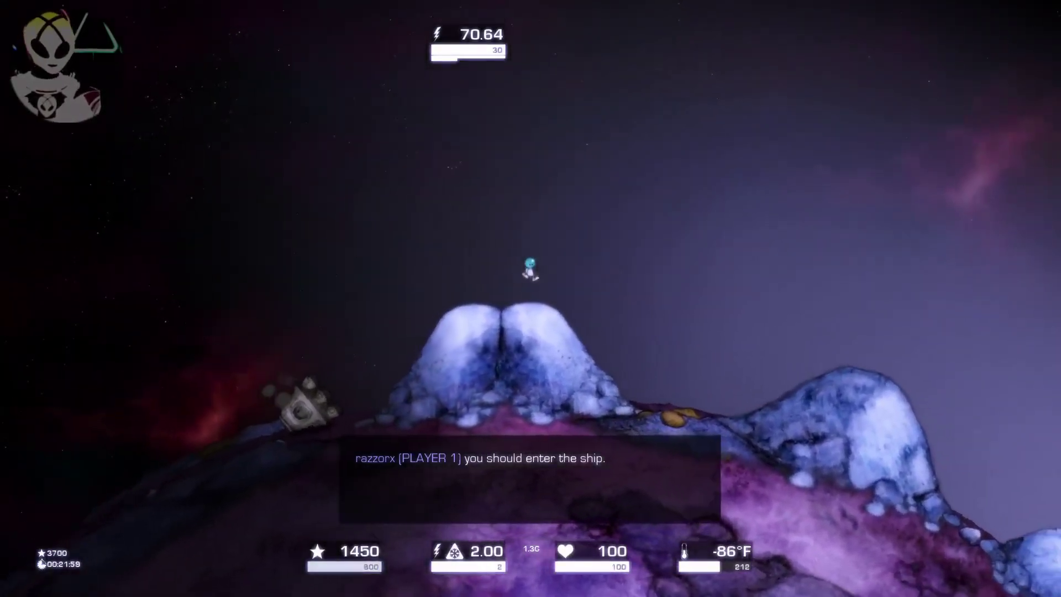
- Bring the barrel from the valley to repair the ship to 100, then board it
{"action": "key", "text": "space"}
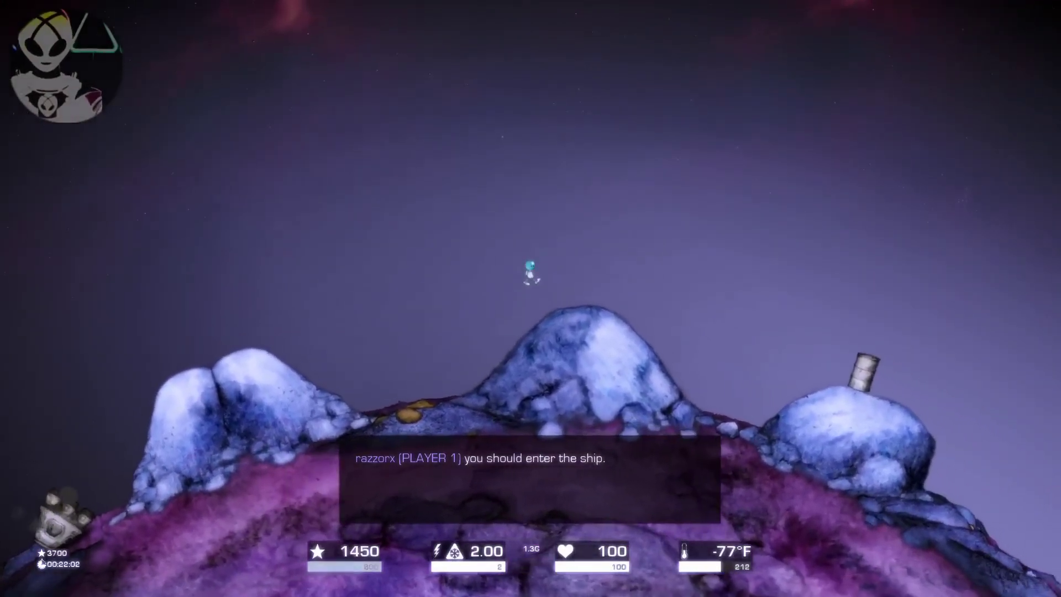
{"action": "key", "text": "e"}
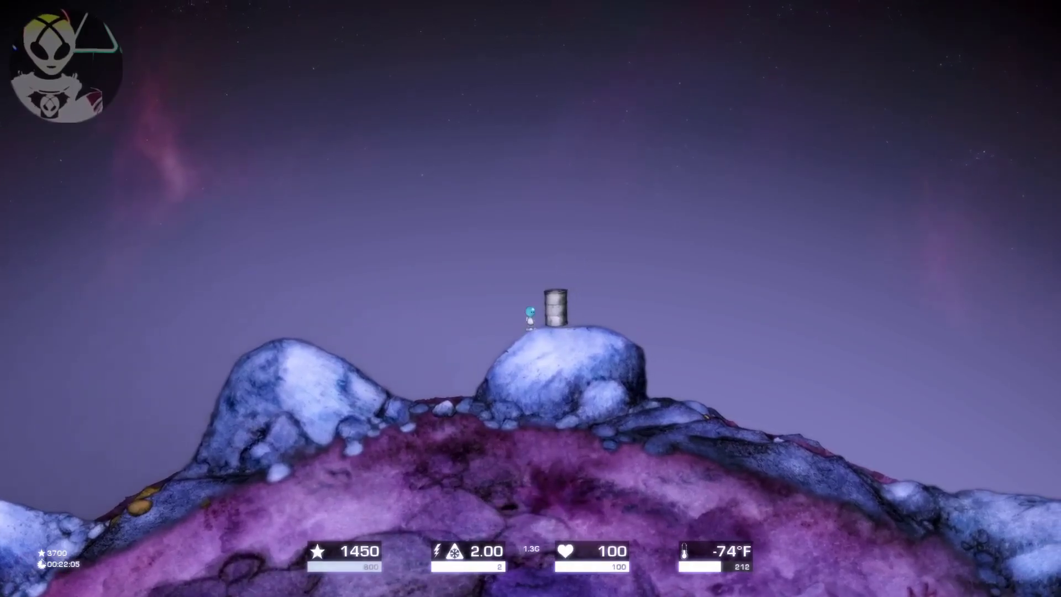
{"action": "key", "text": "space"}
{"action": "key", "text": "Left"}
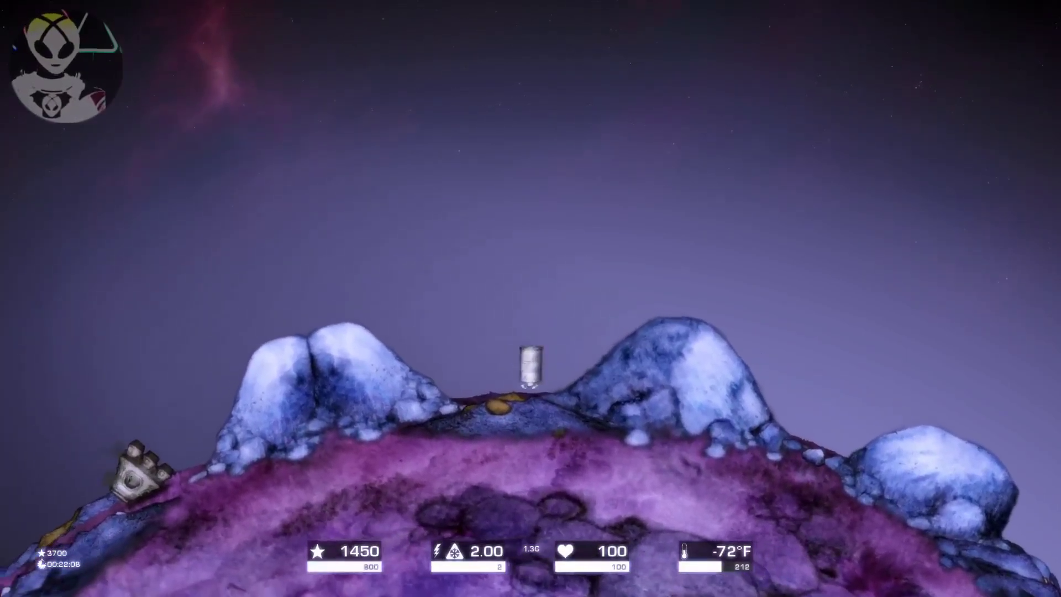
{"action": "key", "text": "e"}
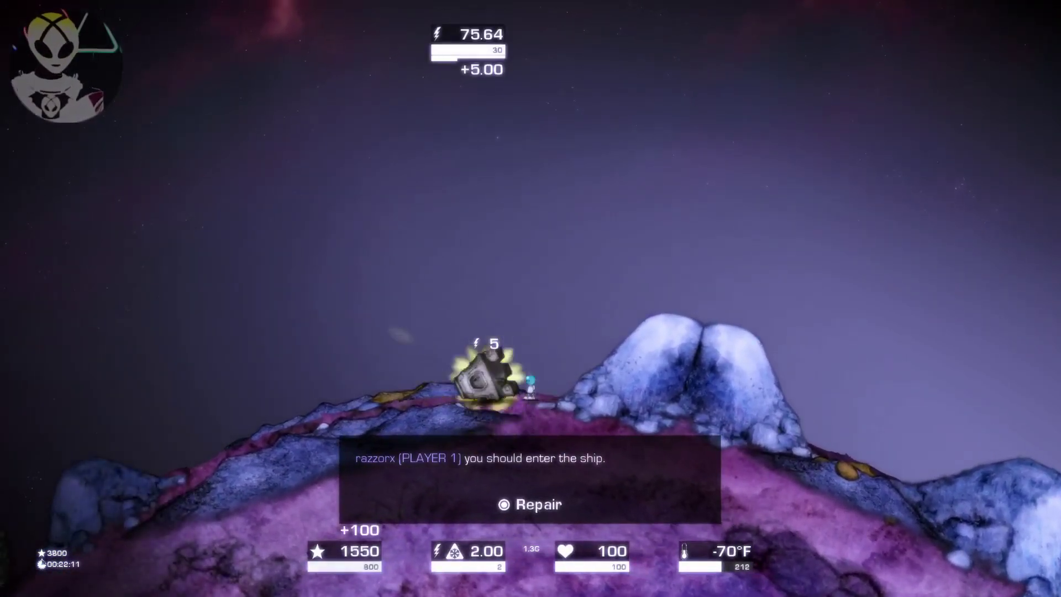
{"action": "key", "text": "e"}
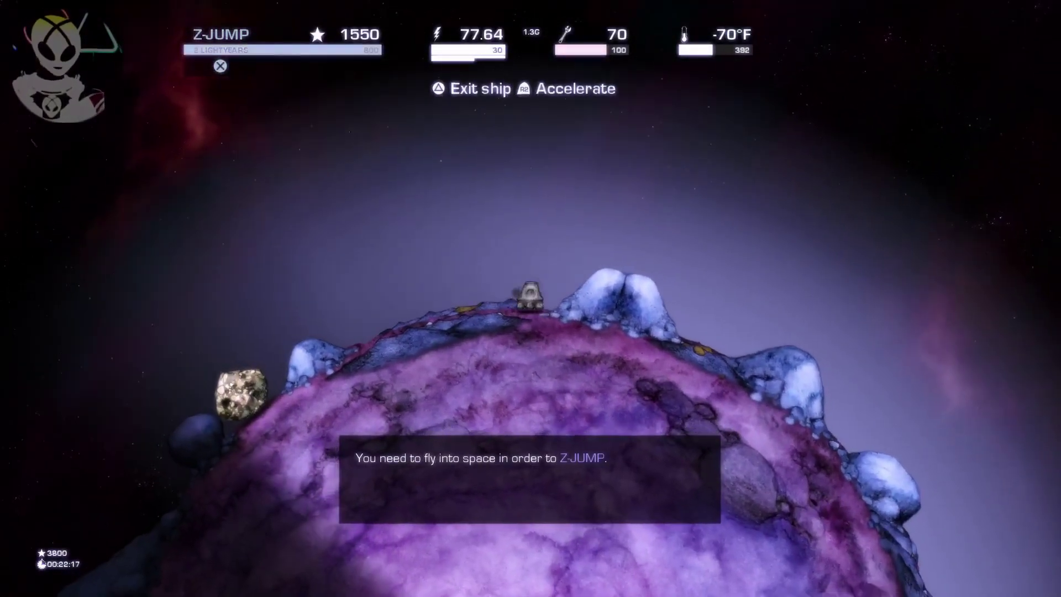
- Exit the ship again and jetpack above the terrain, landing and walking right
{"action": "key", "text": "e"}
{"action": "key", "text": "space"}
{"action": "key", "text": "d"}
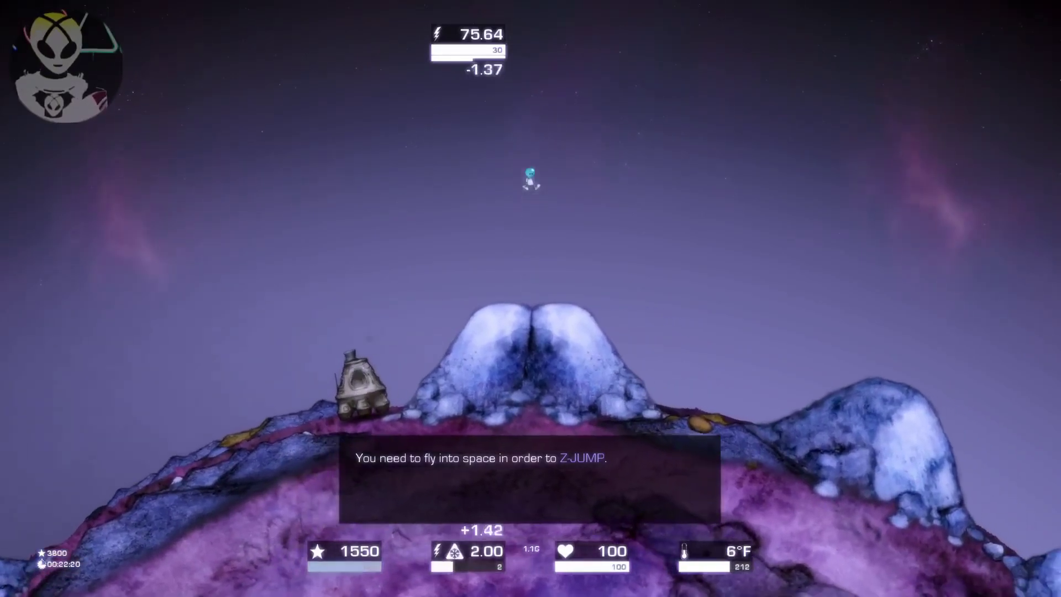
{"action": "key", "text": "a"}
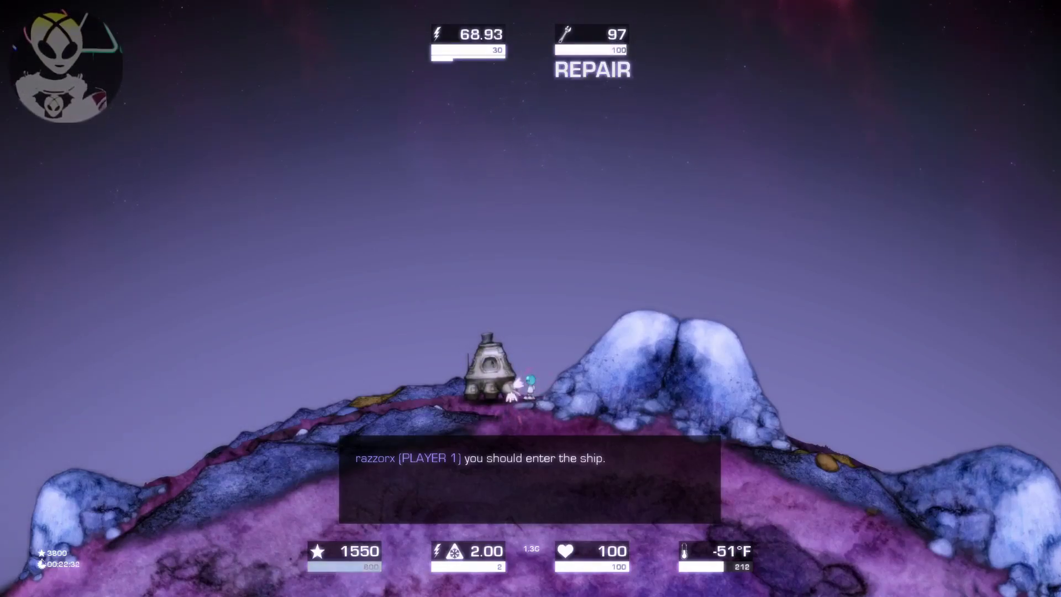
{"action": "key", "text": "d"}
{"action": "key", "text": "space"}
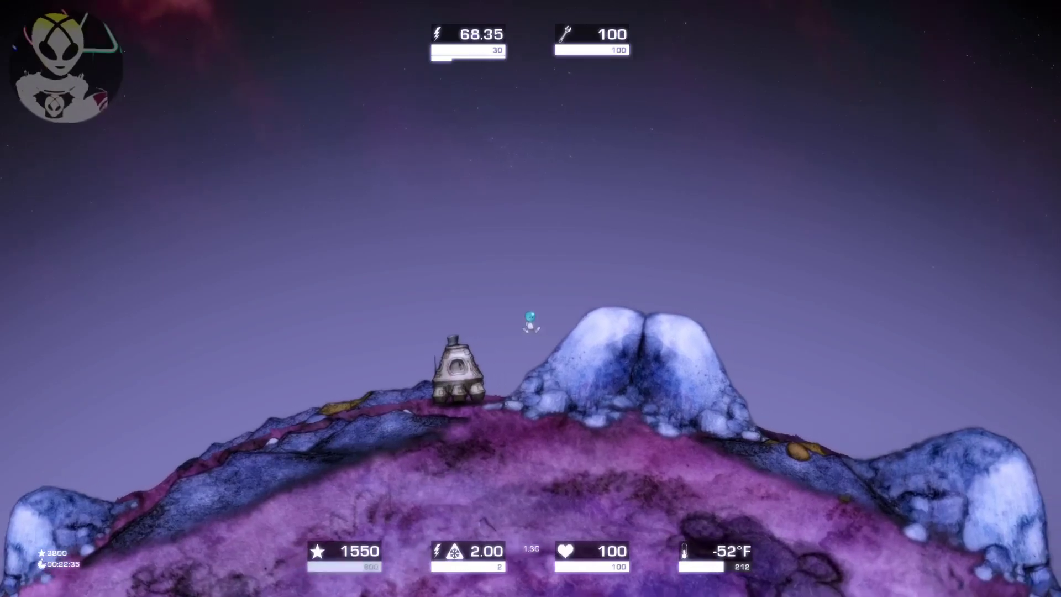
{"action": "key", "text": "d"}
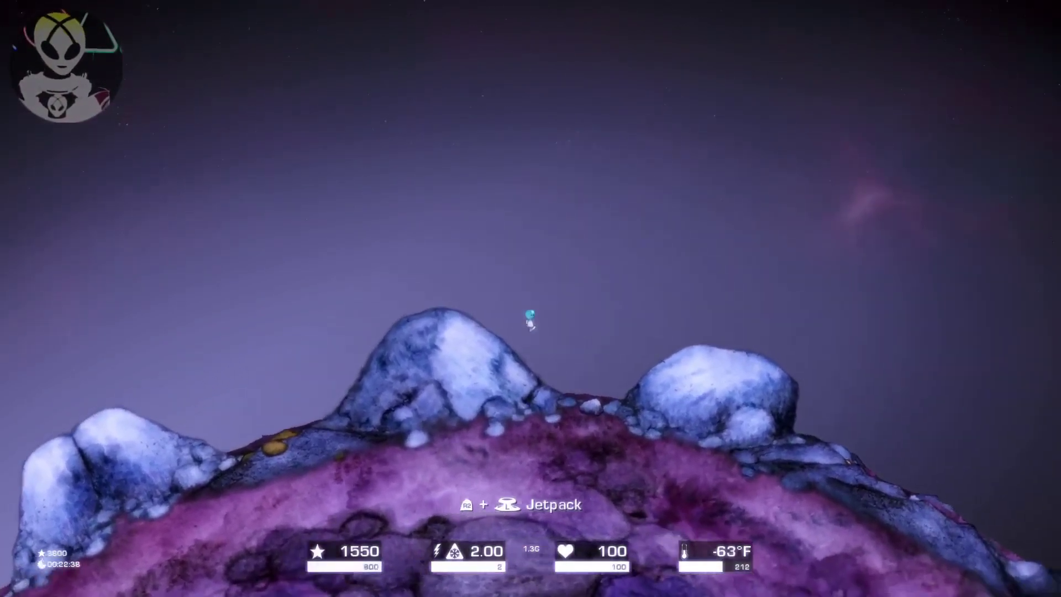
{"action": "key", "text": "d"}
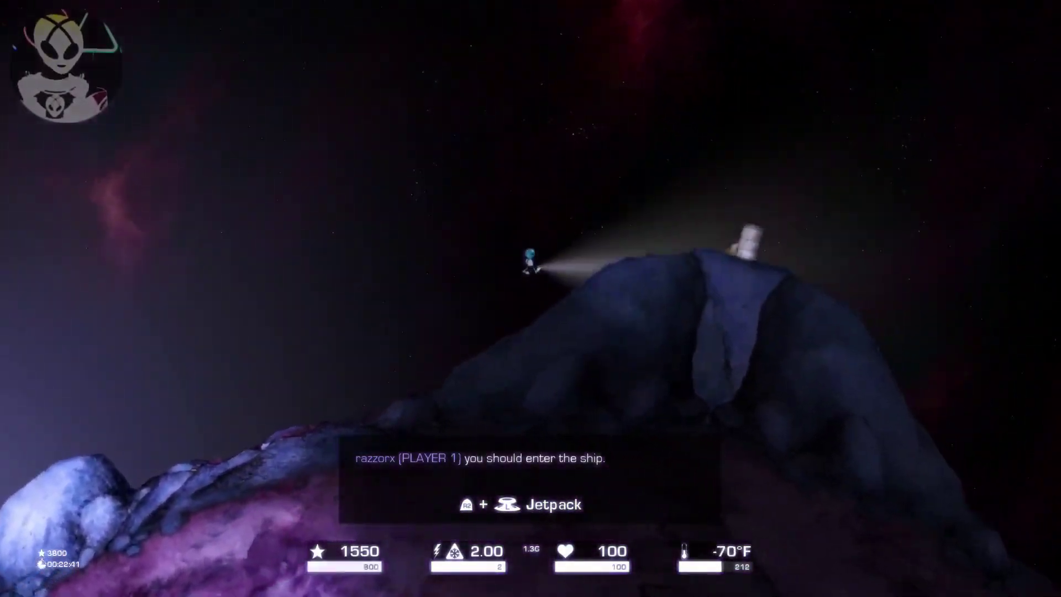
- Jetpack over the peak and circle back to the ship, raising stars to 1650
{"action": "key", "text": "space"}
{"action": "key", "text": "d"}
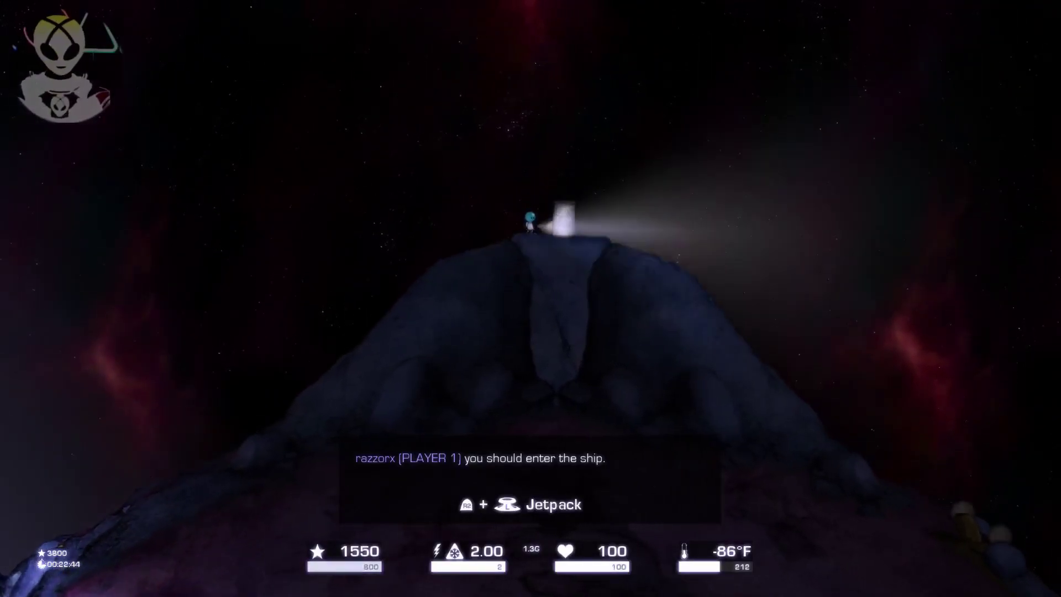
{"action": "key", "text": "a"}
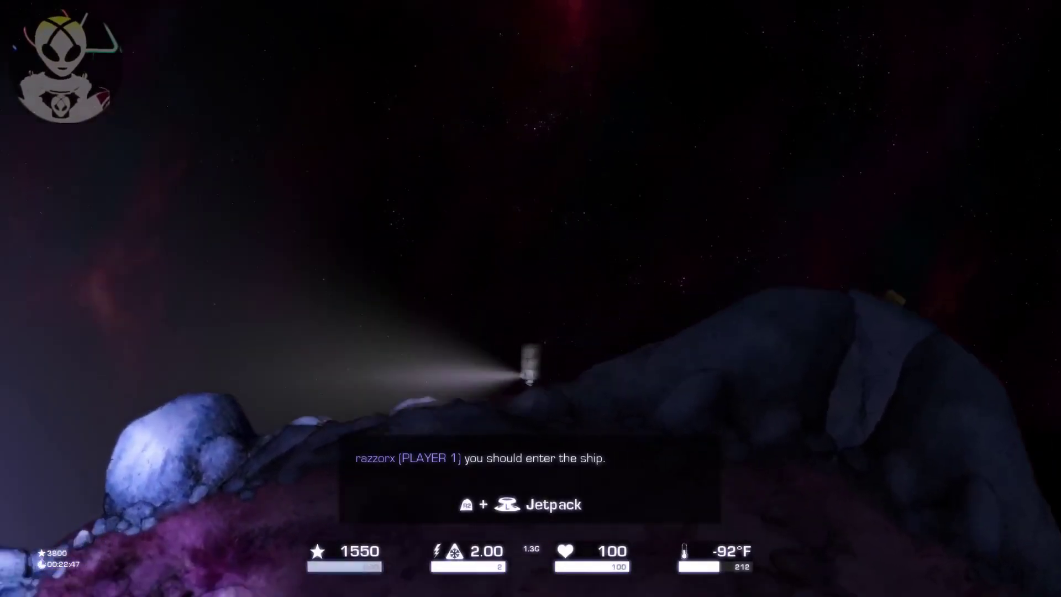
{"action": "key", "text": "a"}
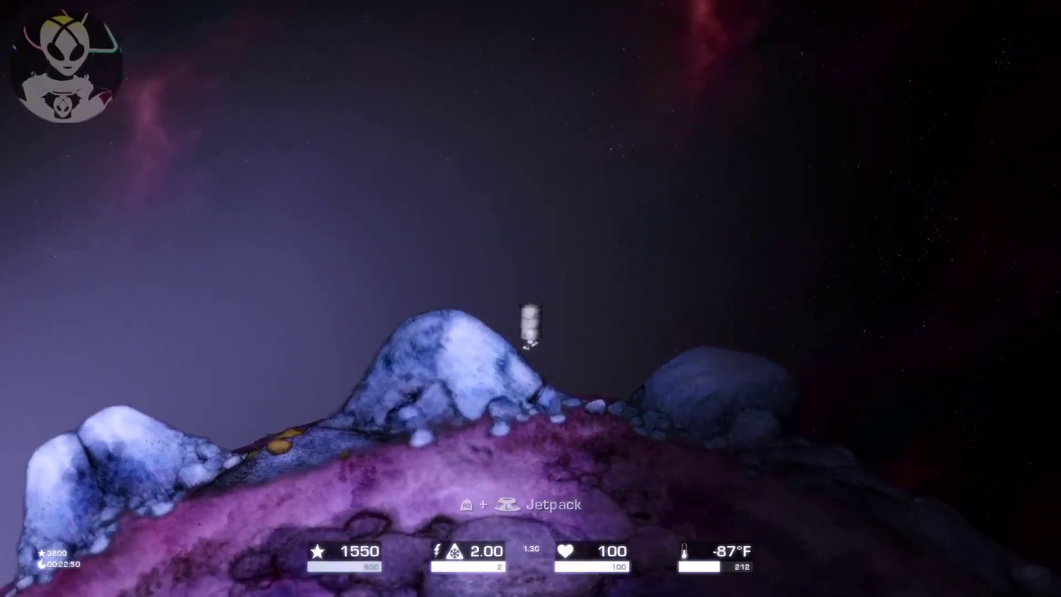
{"action": "key", "text": "a"}
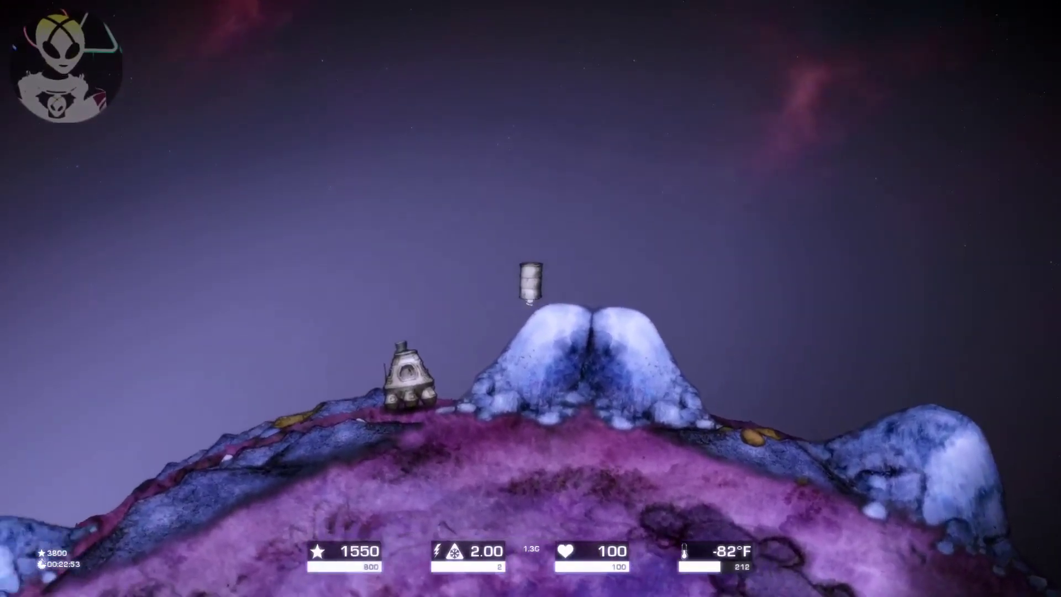
{"action": "key", "text": "d"}
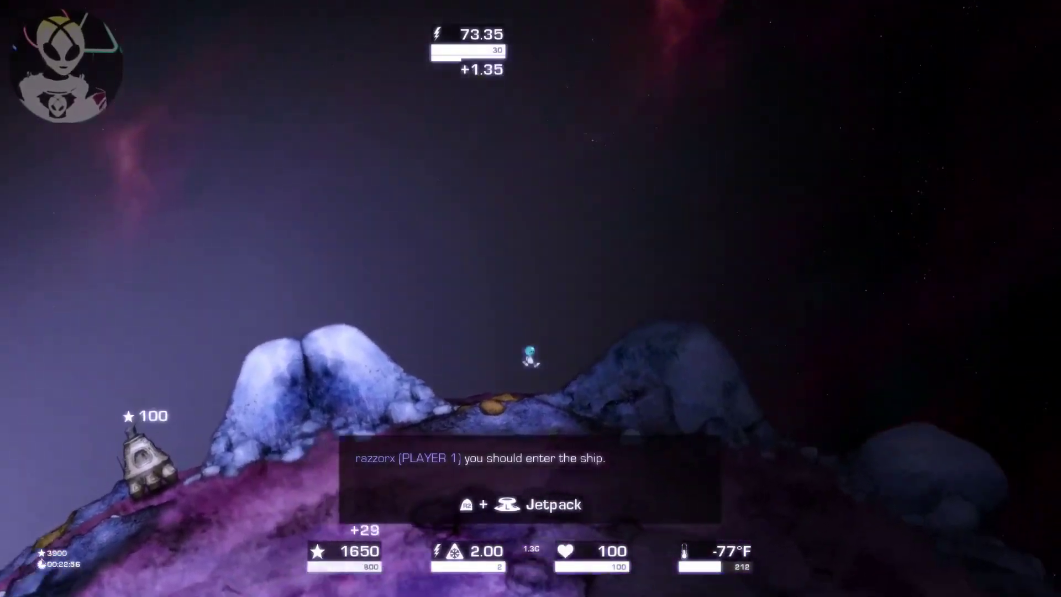
- Jetpack over the hilltop and rock mound back to the ship, reaching 1750 stars
{"action": "key", "text": "d"}
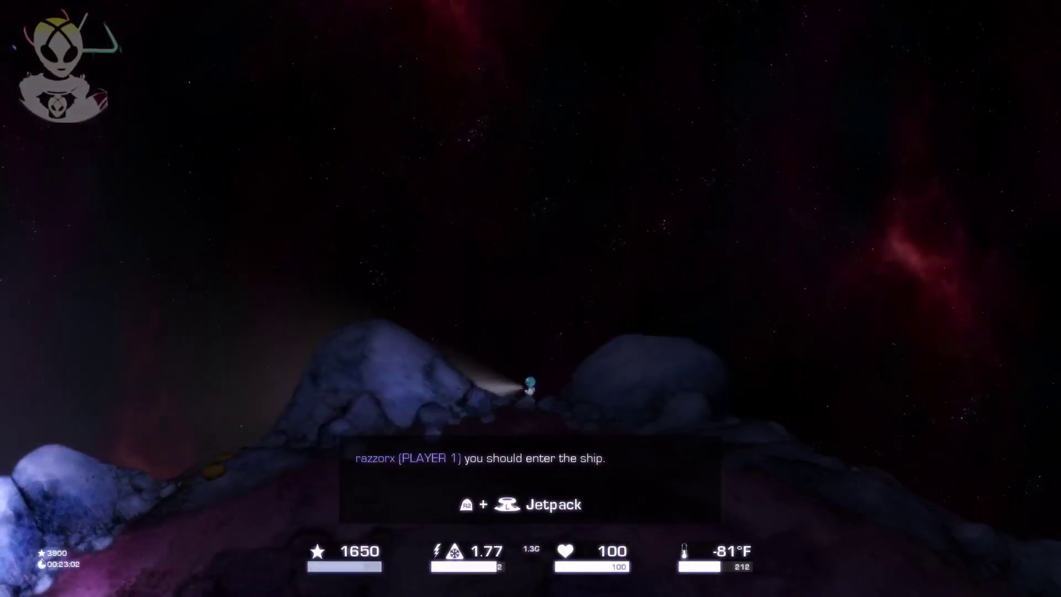
{"action": "key", "text": "space"}
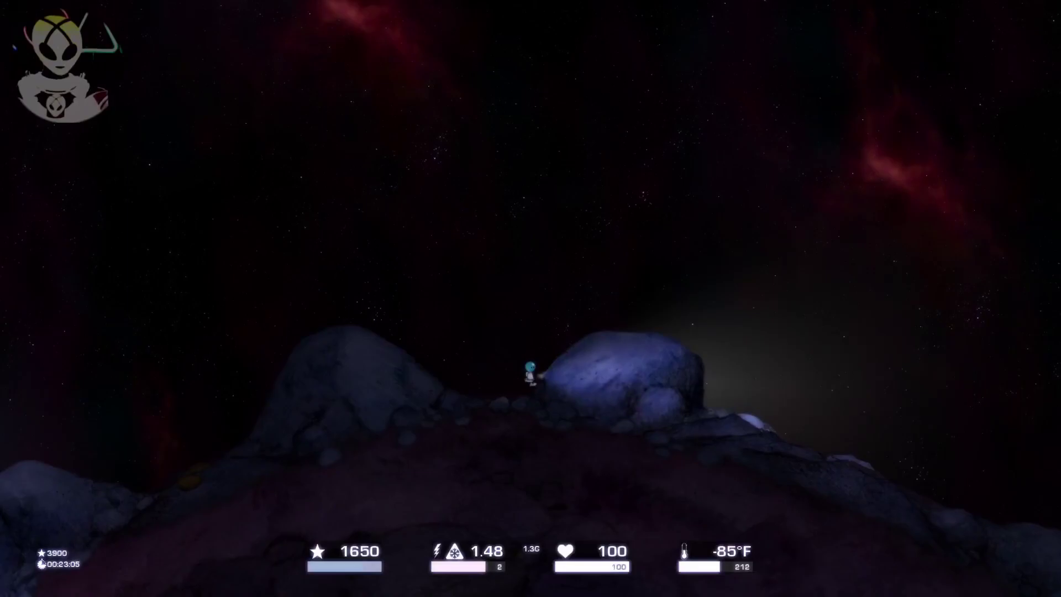
{"action": "key", "text": "d"}
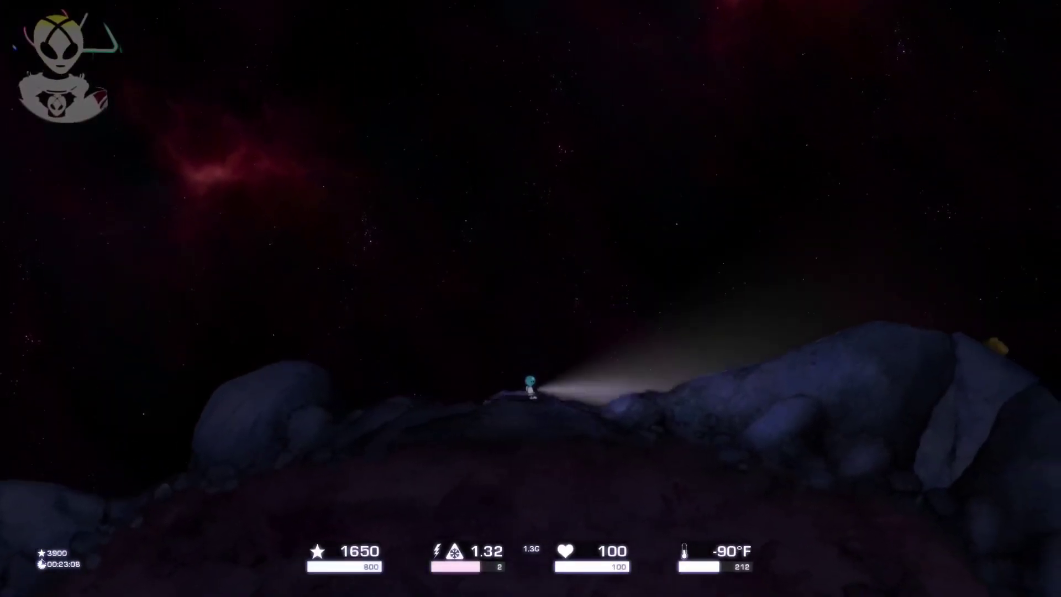
{"action": "key", "text": "d"}
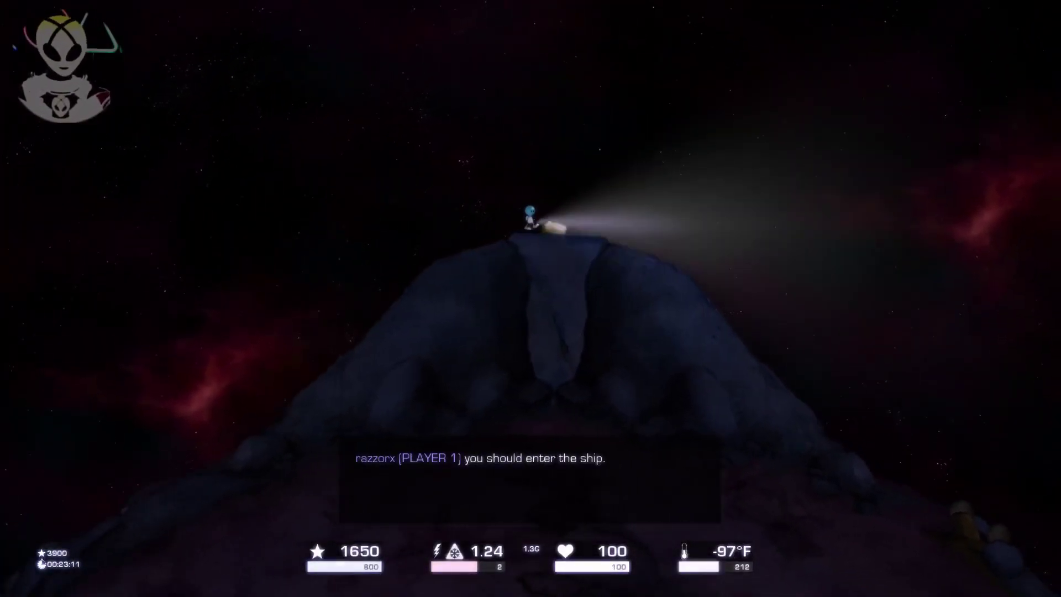
{"action": "key", "text": "d"}
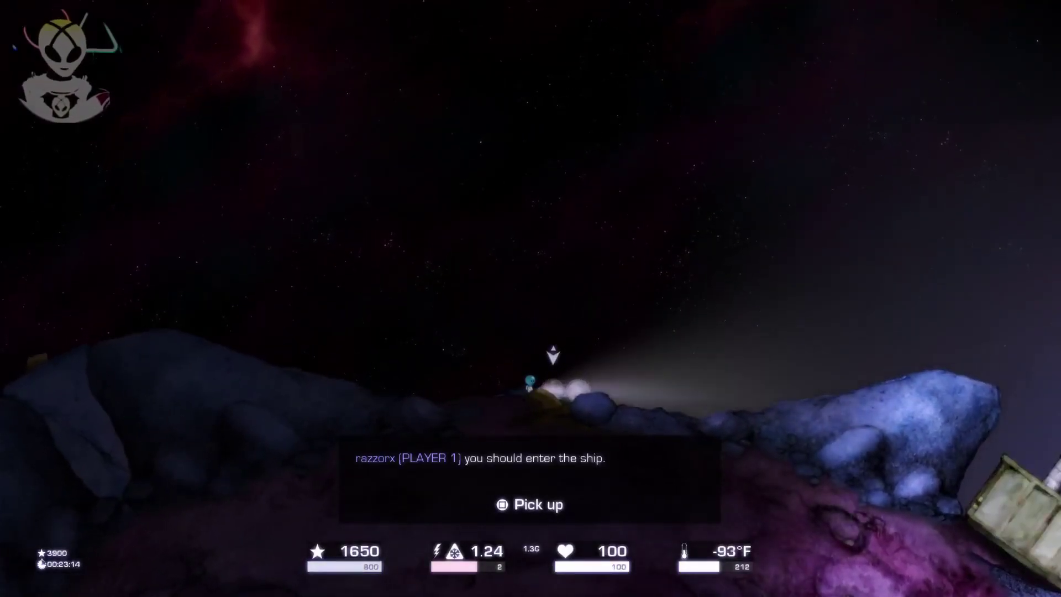
{"action": "key", "text": "a"}
{"action": "key", "text": "a"}
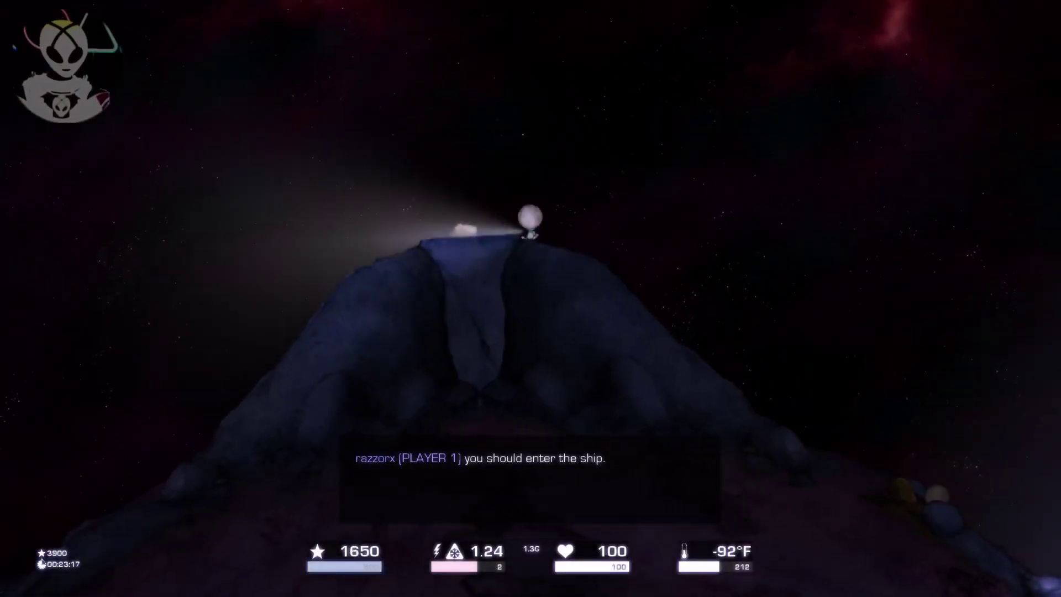
{"action": "key", "text": "space"}
{"action": "key", "text": "a"}
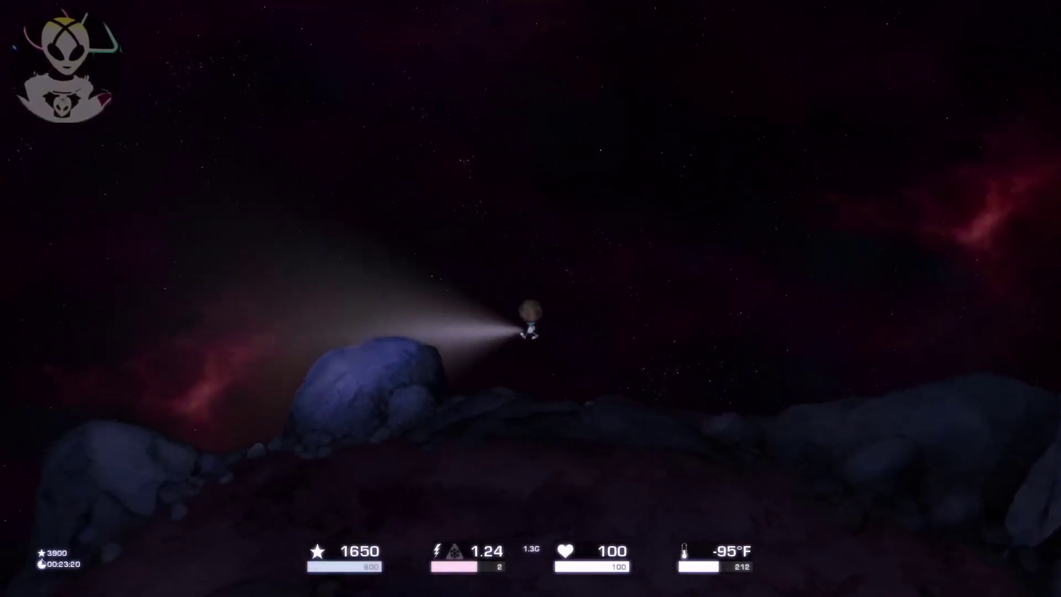
{"action": "key", "text": "a"}
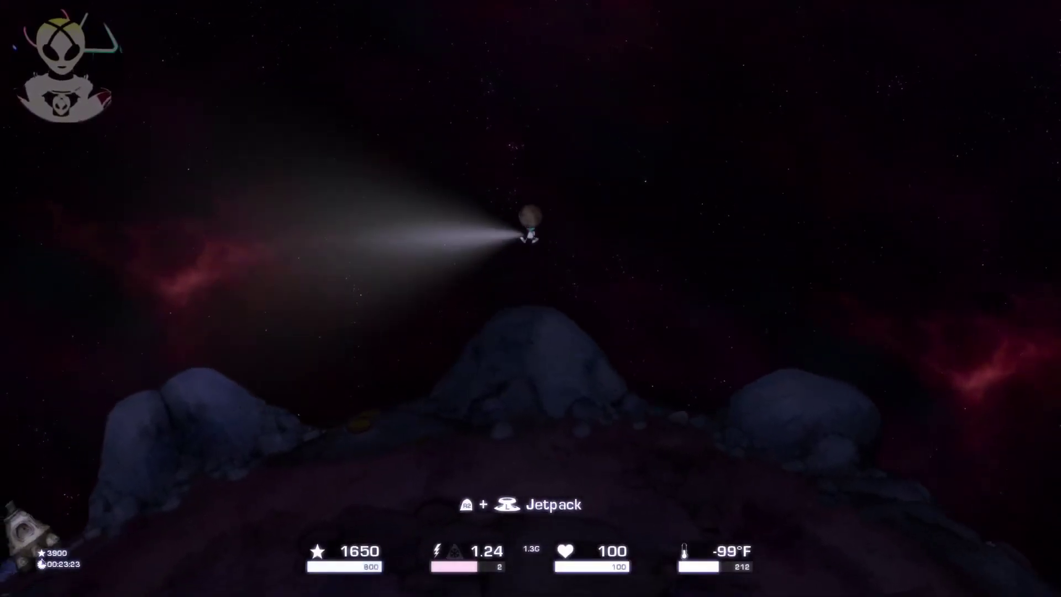
{"action": "key", "text": "a"}
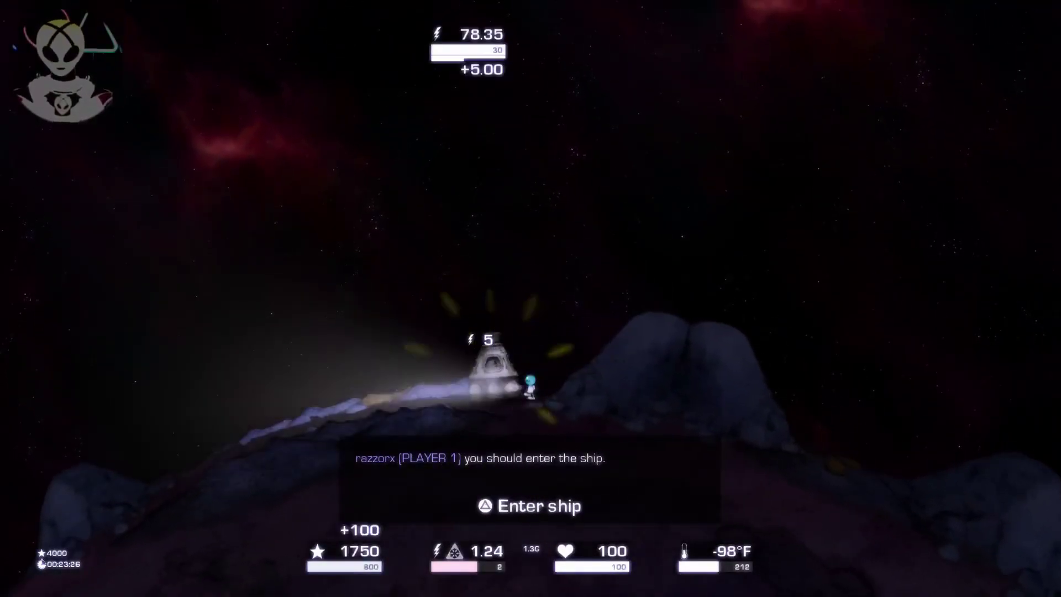
- Fly right over the rocks and land beside the round boulder
{"action": "key", "text": "d"}
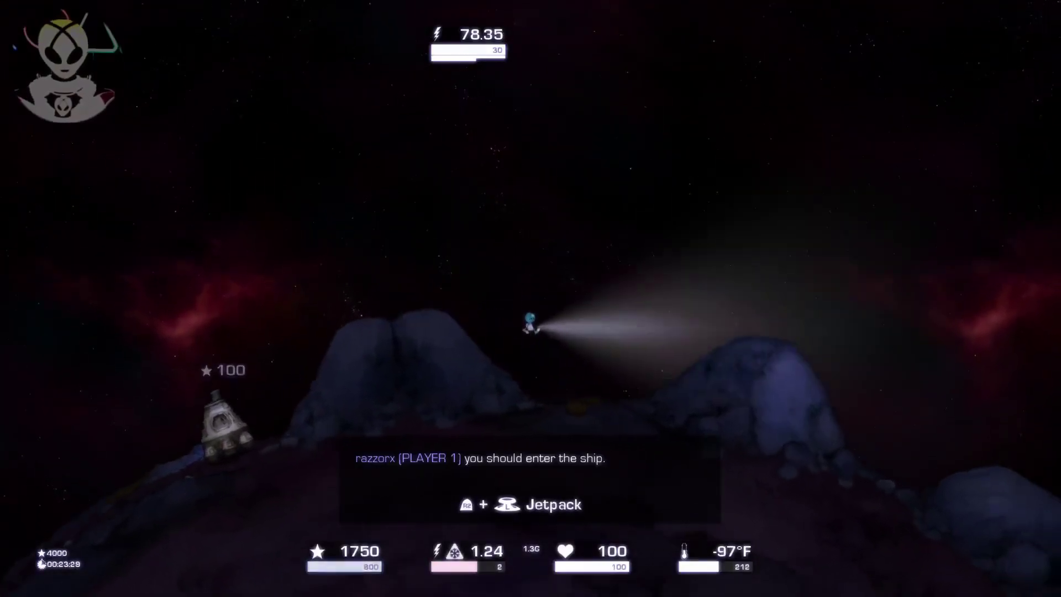
{"action": "key", "text": "d"}
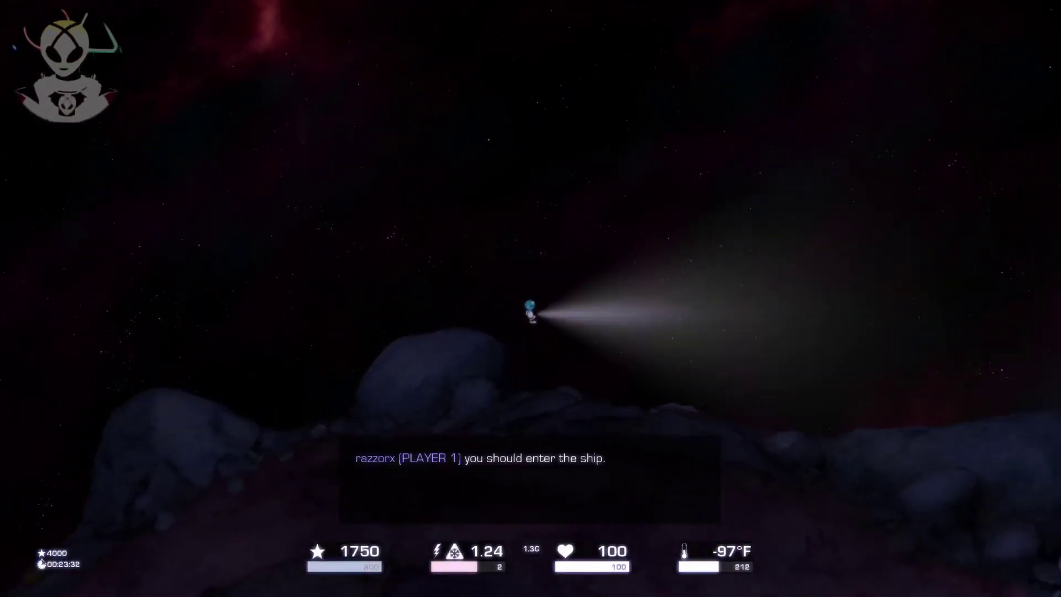
{"action": "key", "text": "d"}
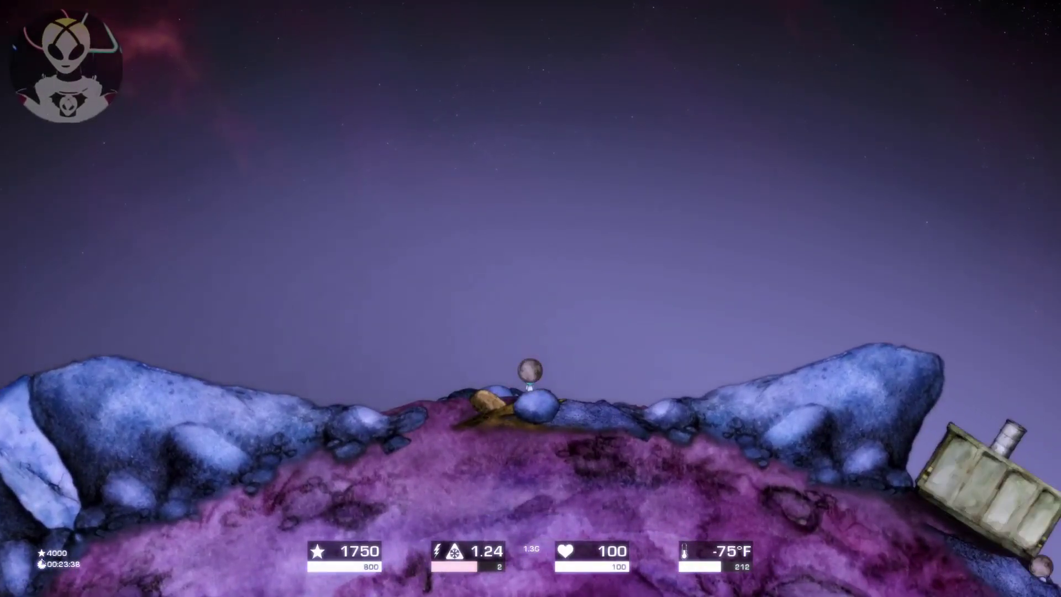
{"action": "key", "text": "Return"}
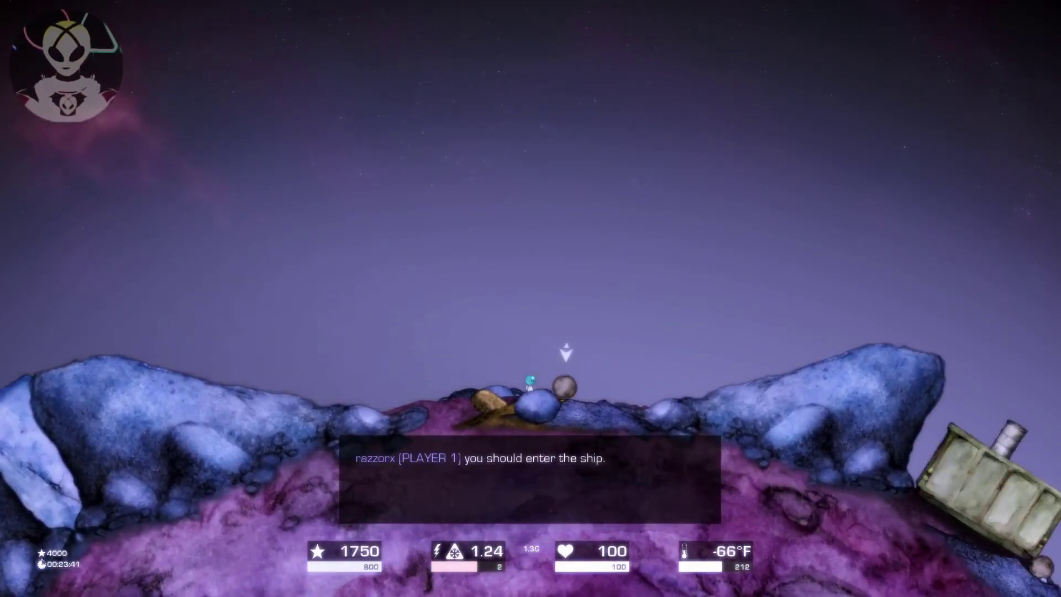
{"action": "key", "text": "d"}
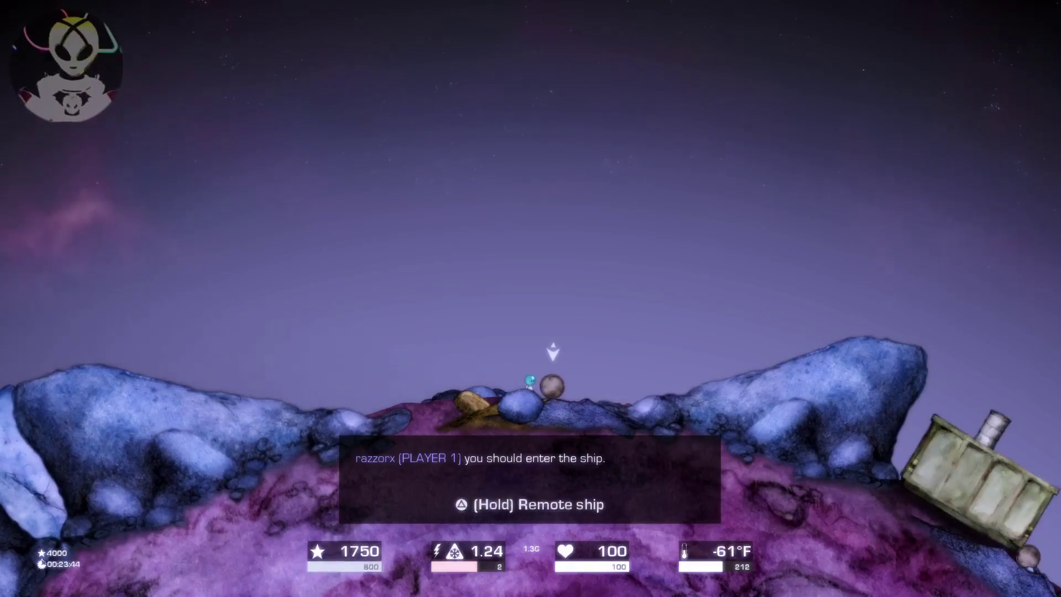
- Briefly take remote control of the ship, then open and close the chat without sending
{"action": "key", "text": "r"}
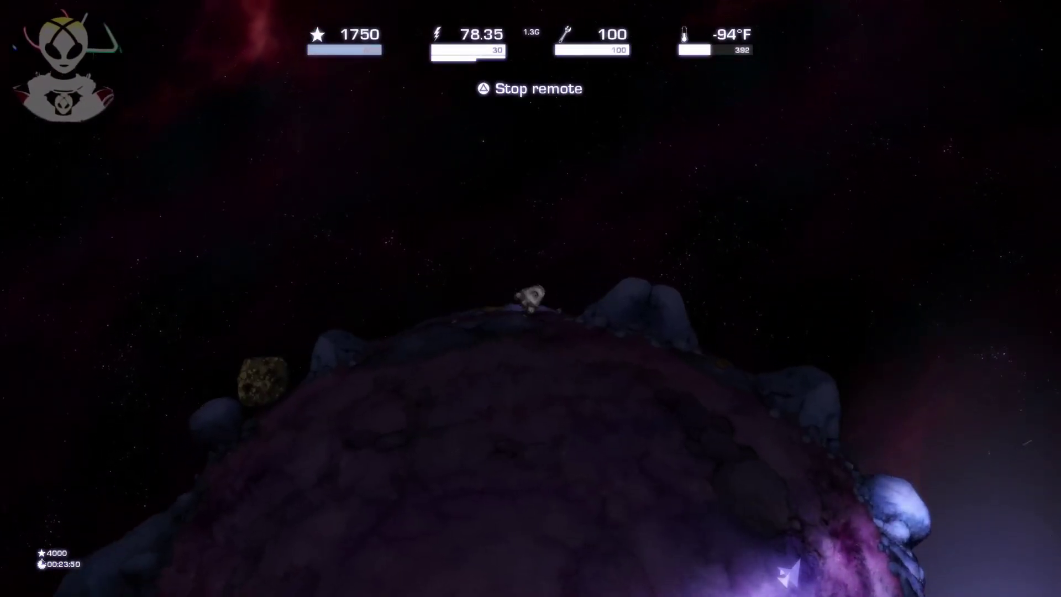
{"action": "key", "text": "r"}
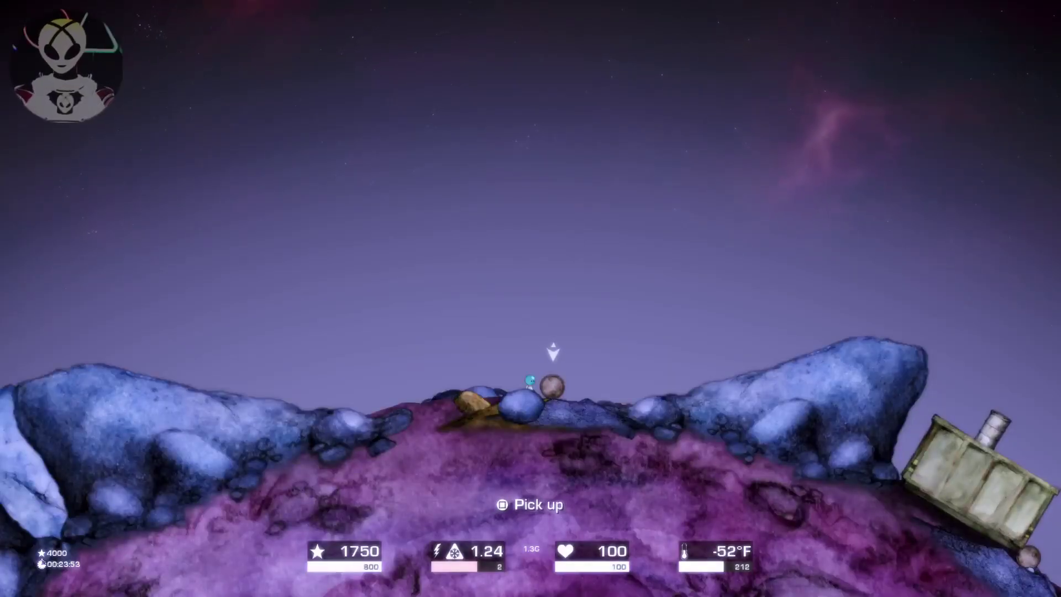
{"action": "key", "text": "Return"}
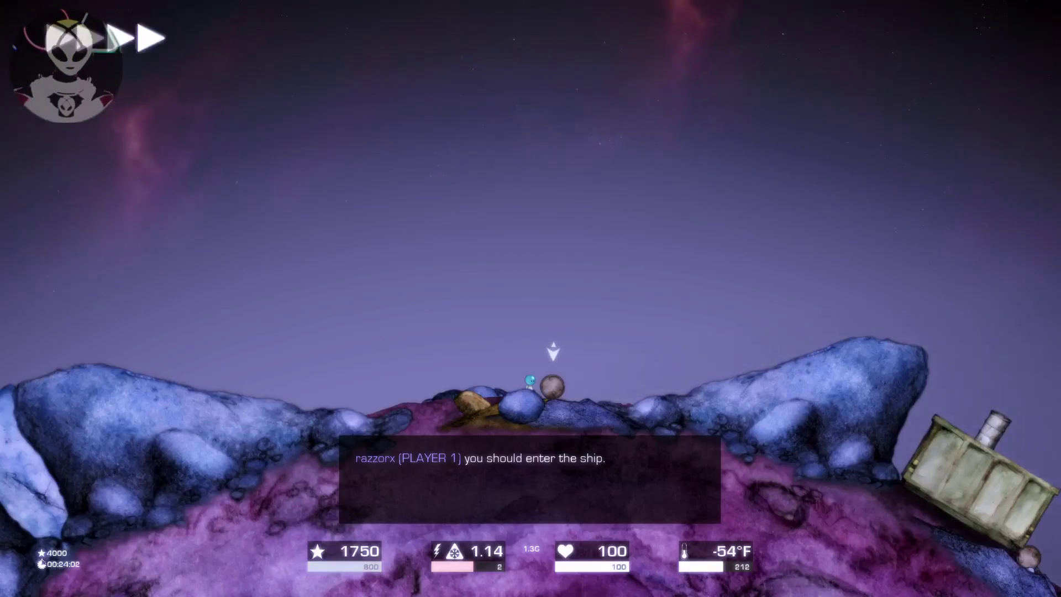
{"action": "key", "text": "Return"}
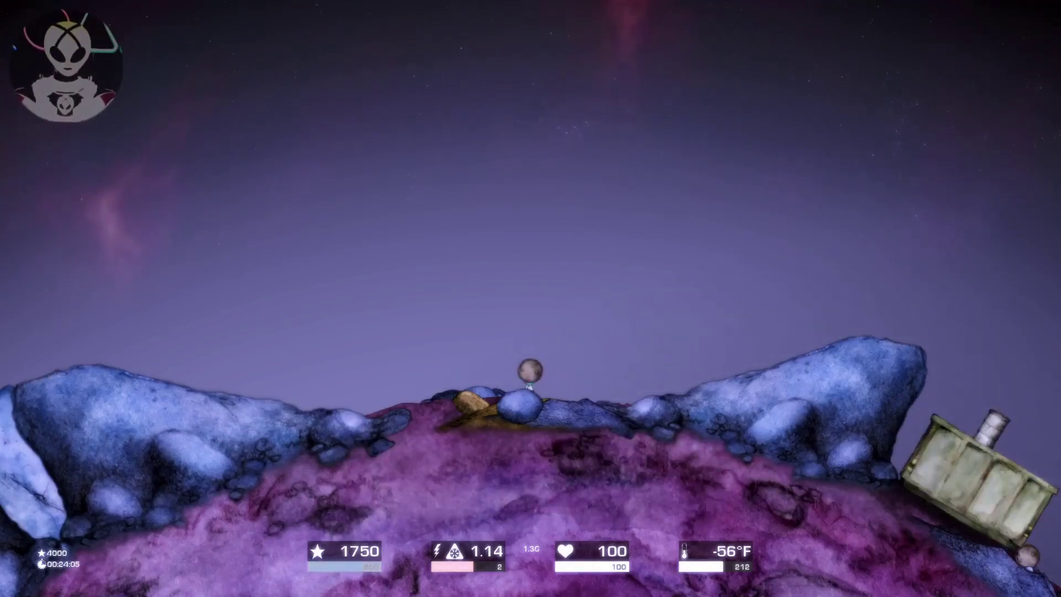
- Walk right and jump up the slope toward the green crate
{"action": "key", "text": "d"}
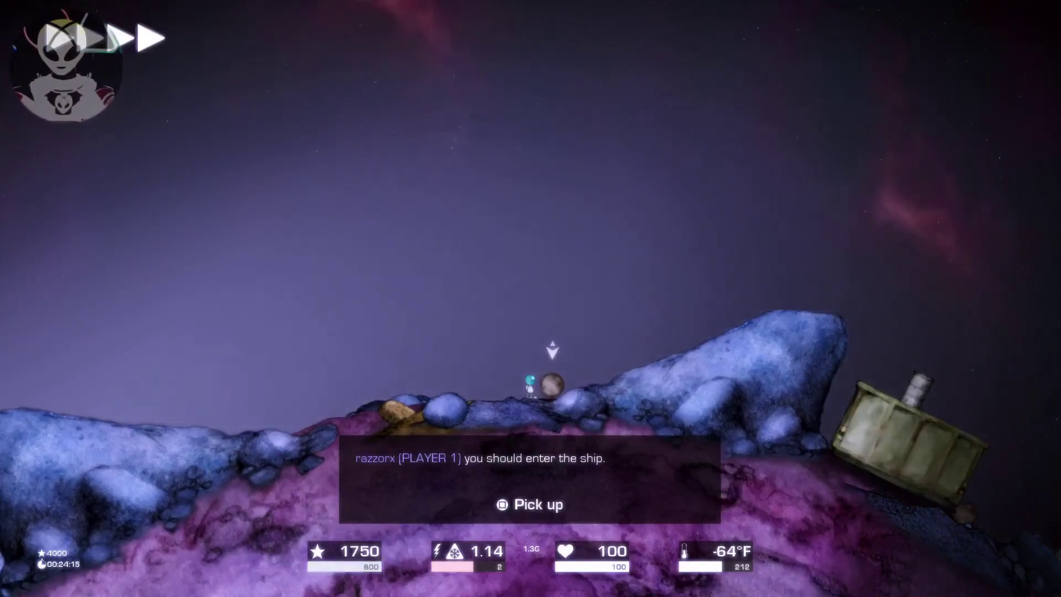
{"action": "key", "text": "space"}
{"action": "key", "text": "d"}
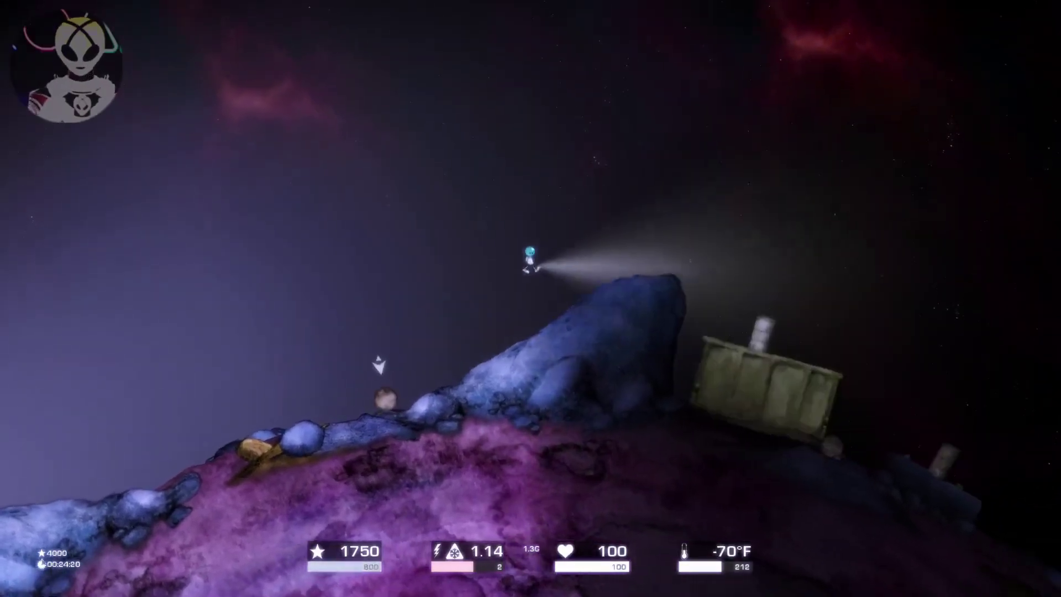
- Land on the crate for 150 stars, then jump off toward the large rock
{"action": "key", "text": "d"}
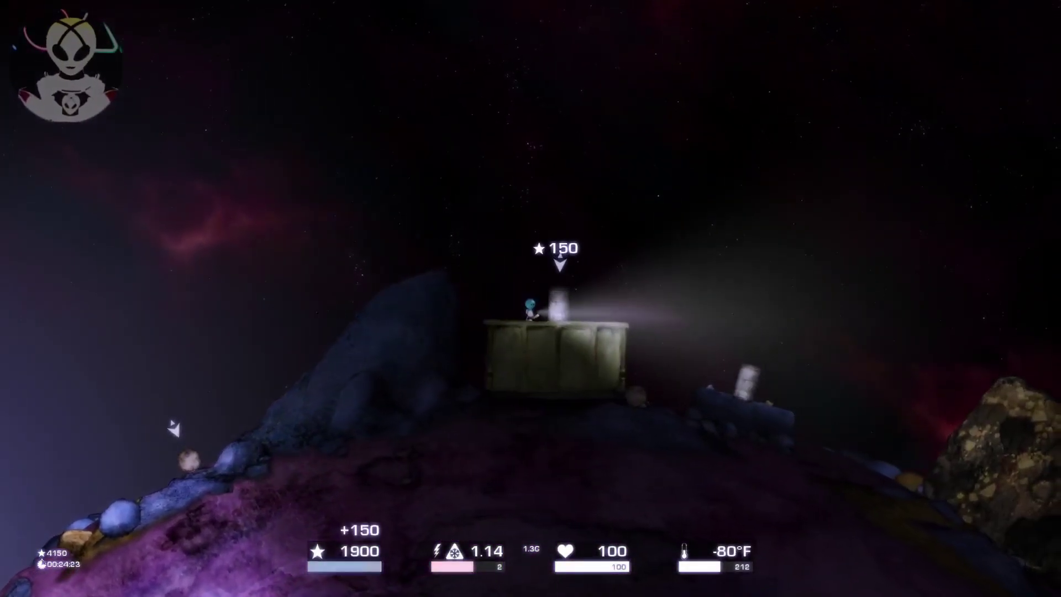
{"action": "key", "text": "d"}
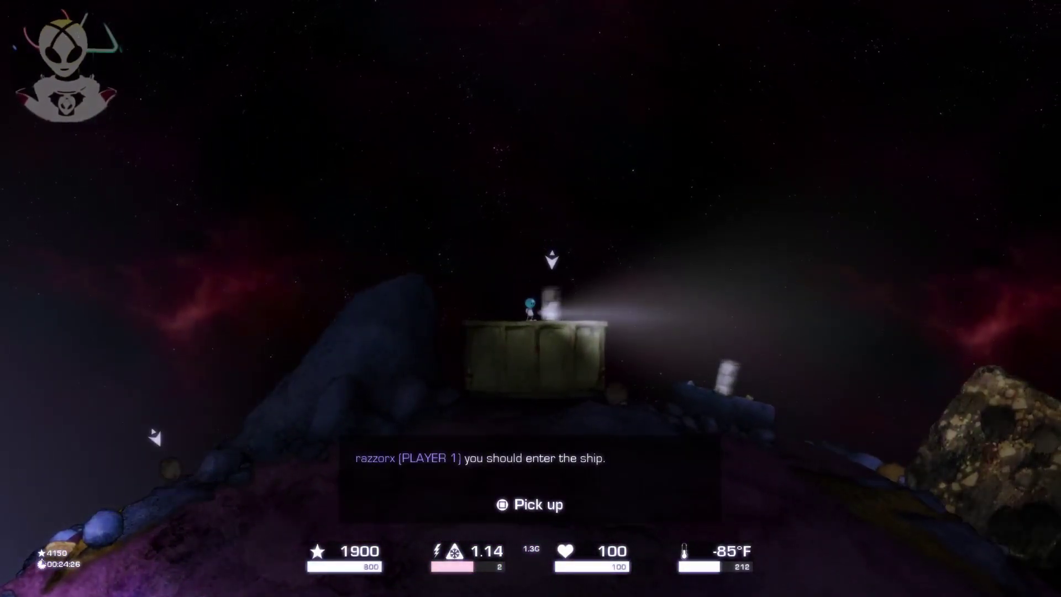
{"action": "key", "text": "space"}
{"action": "key", "text": "d"}
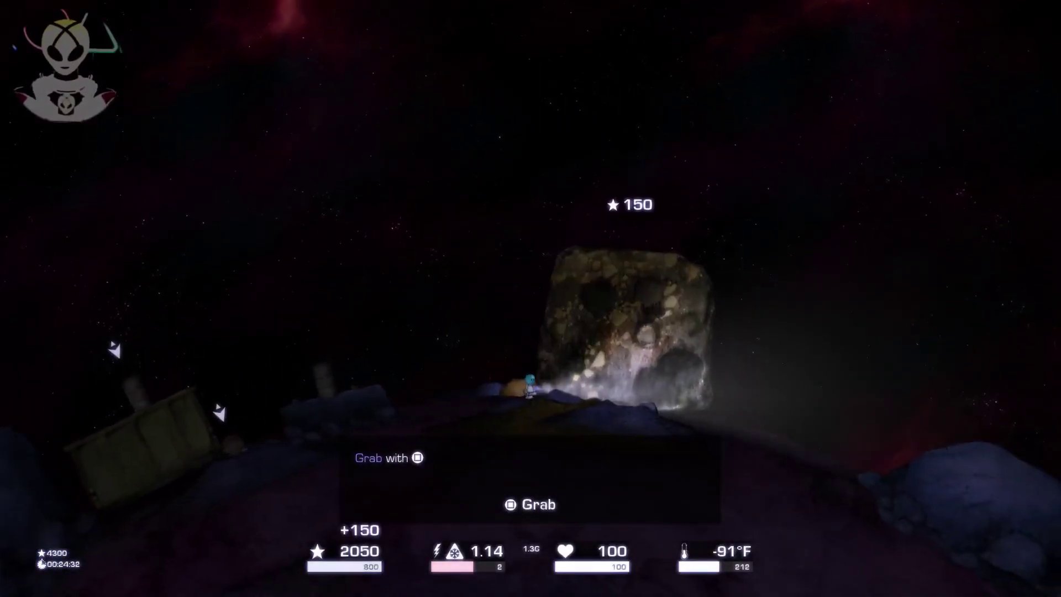
- Hop up beside the rock, then walk left past the crates
{"action": "key", "text": "a"}
{"action": "key", "text": "space"}
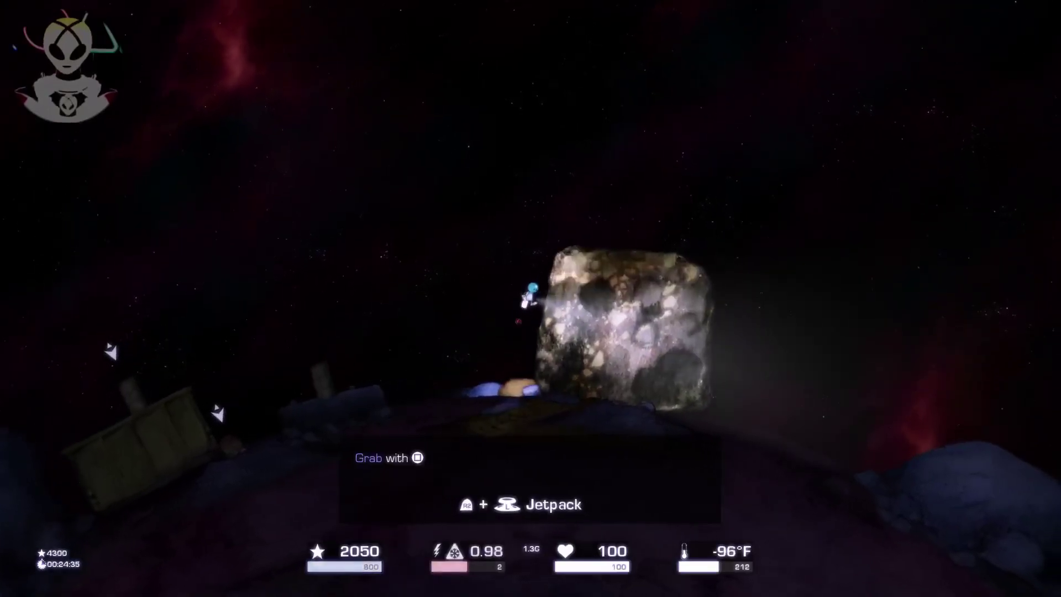
{"action": "key", "text": "a"}
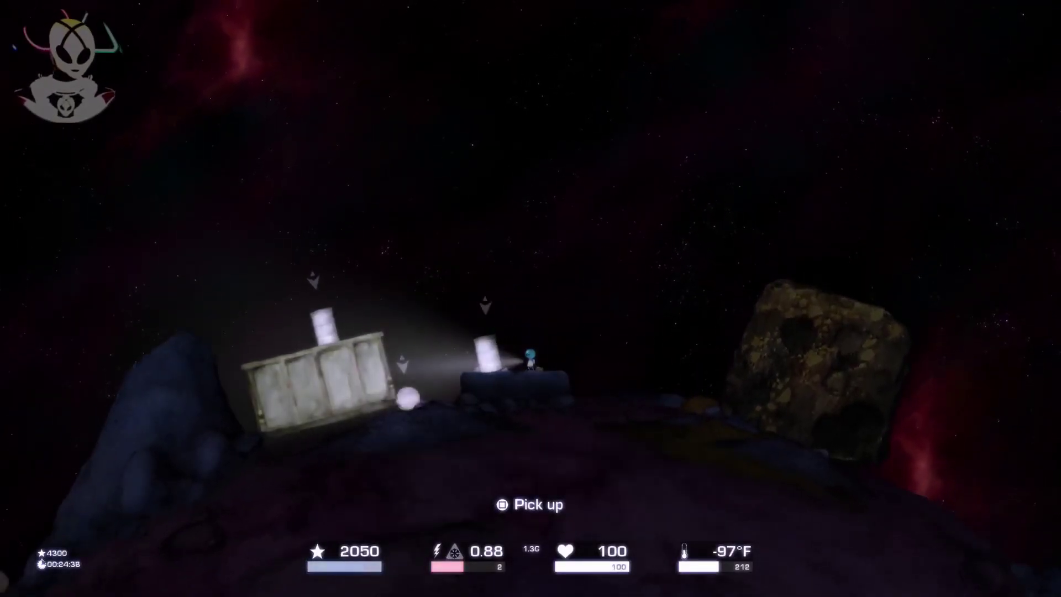
{"action": "key", "text": "a"}
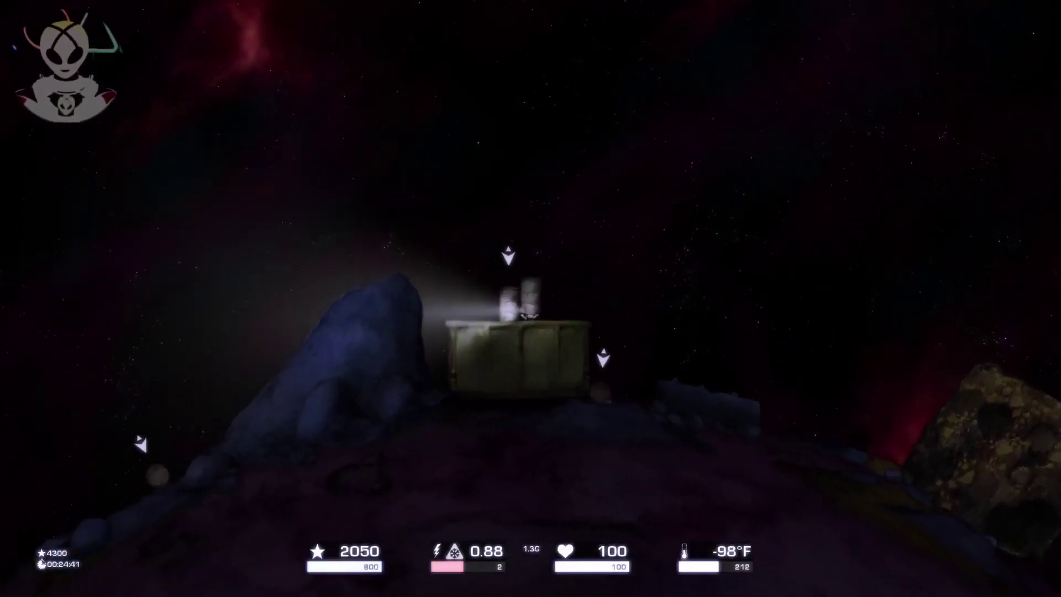
- Sweep the headlamp over the crates and rock, then climb back on top of the crate
{"action": "key", "text": "d"}
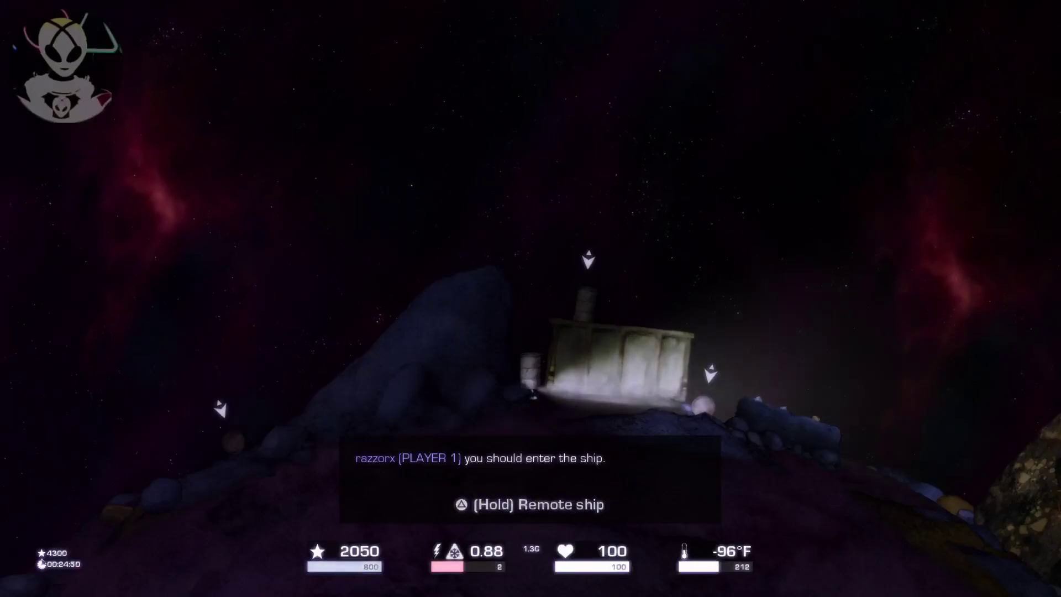
{"action": "key", "text": "a"}
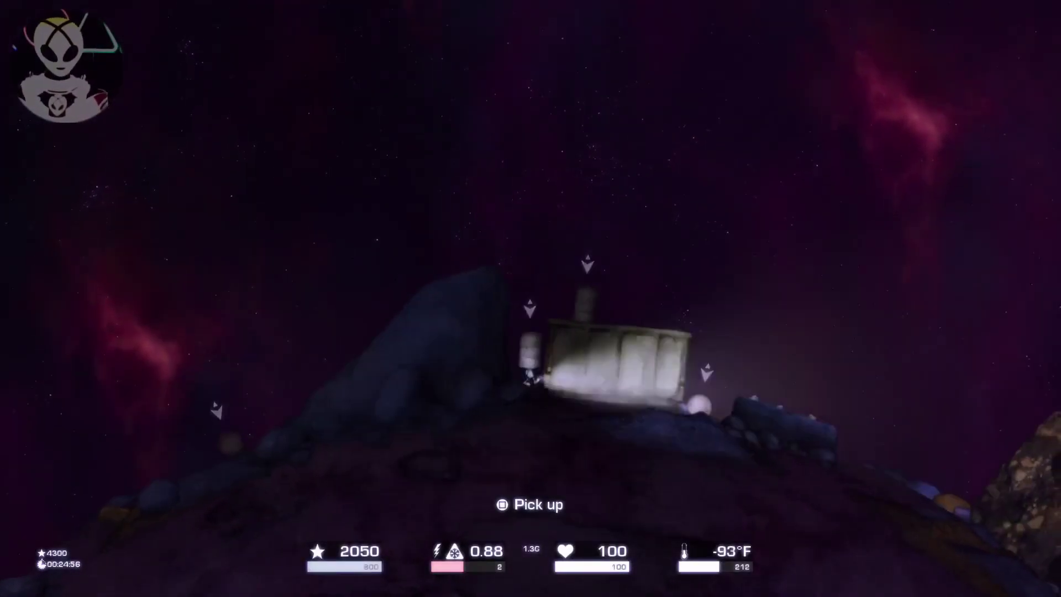
{"action": "key", "text": "a"}
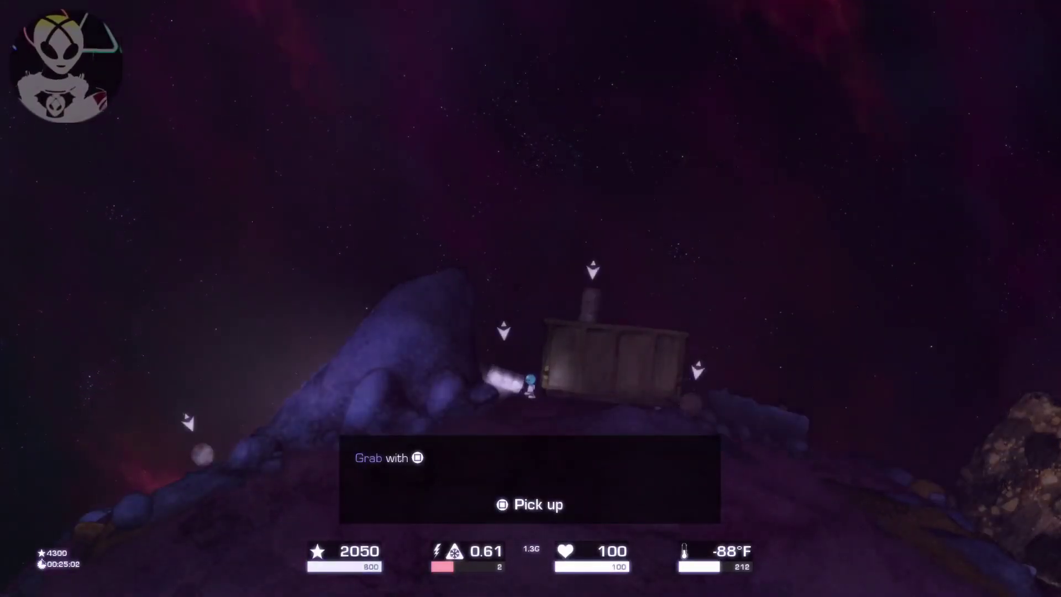
{"action": "key", "text": "space"}
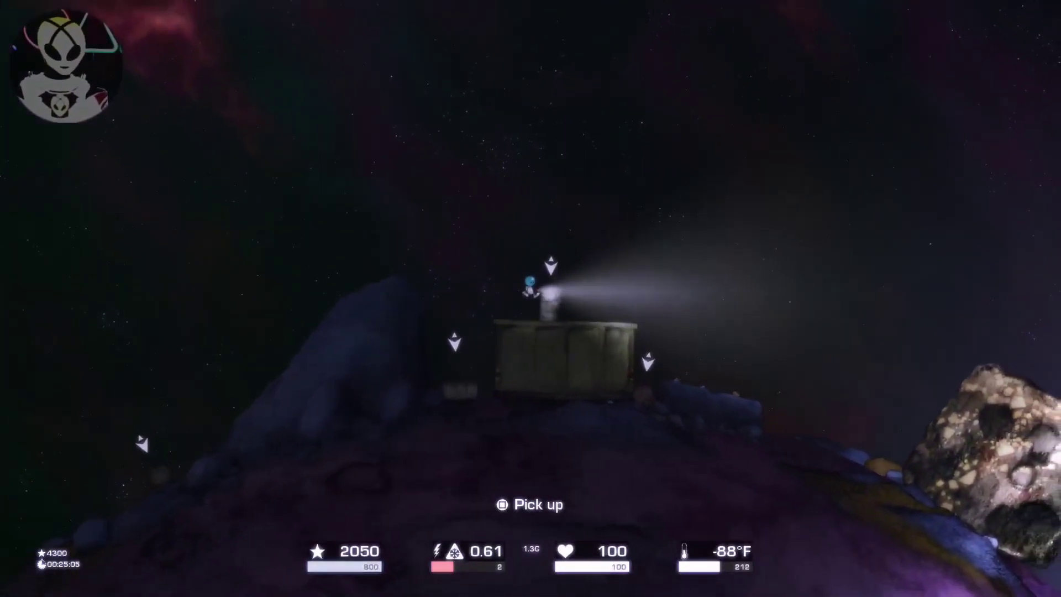
{"action": "key", "text": "space"}
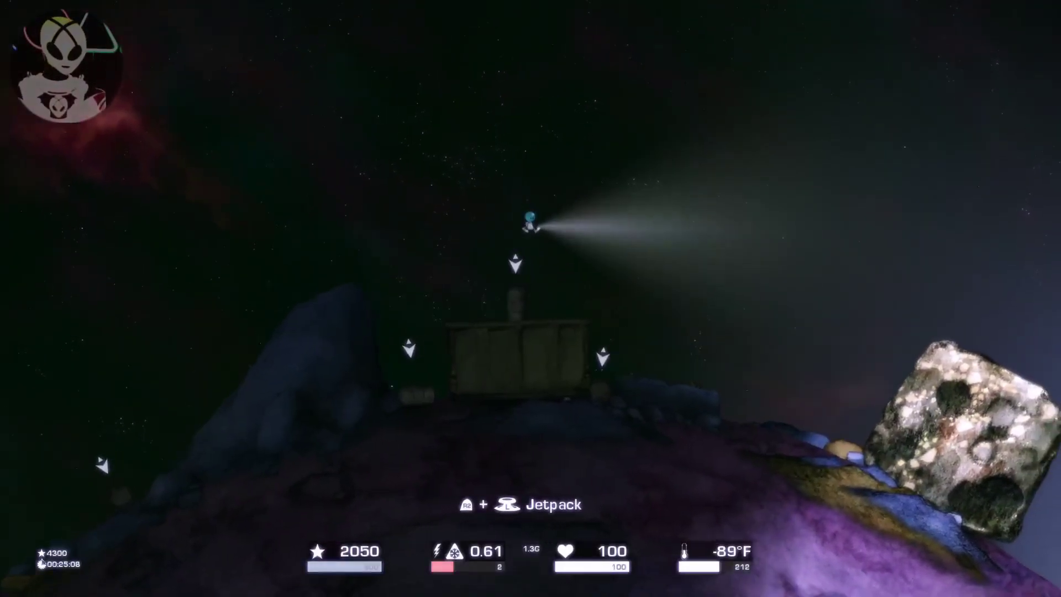
{"action": "key", "text": "space"}
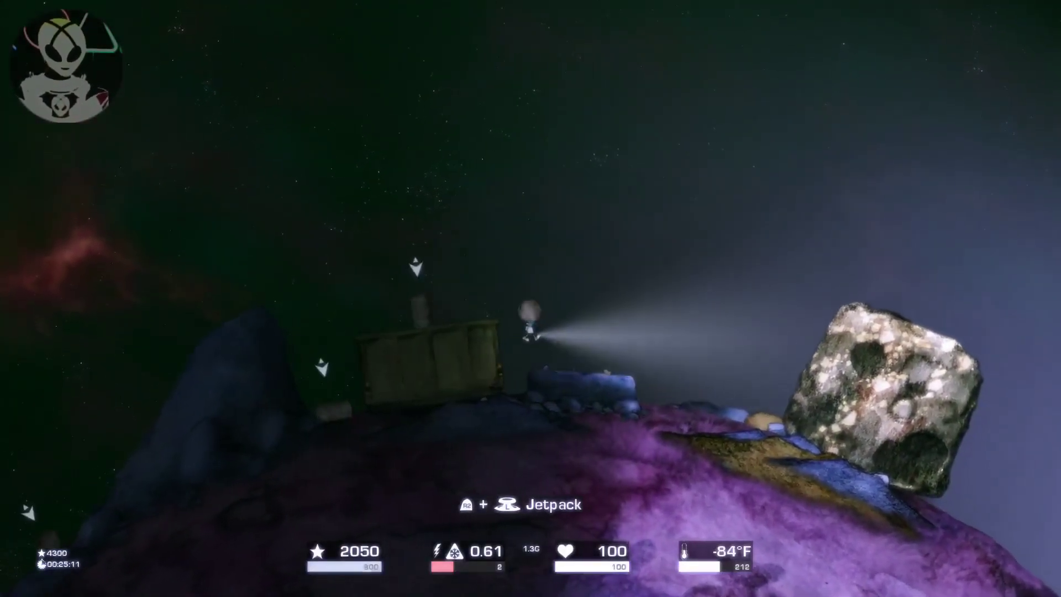
{"action": "key", "text": "space"}
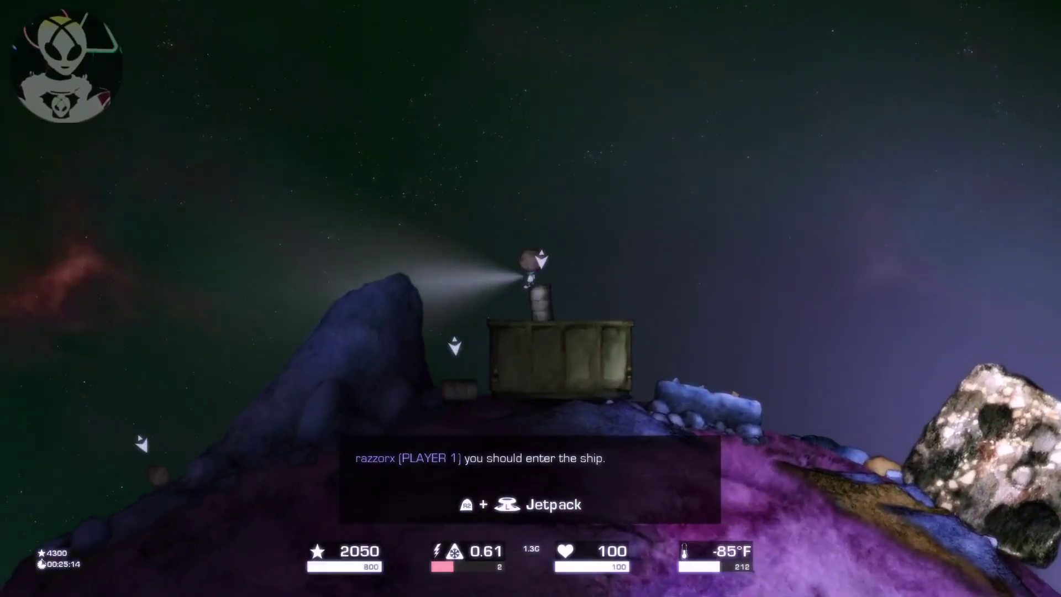
- Walk left off the crate, up the slope and along the ridge, then fly over the rocks
{"action": "key", "text": "a"}
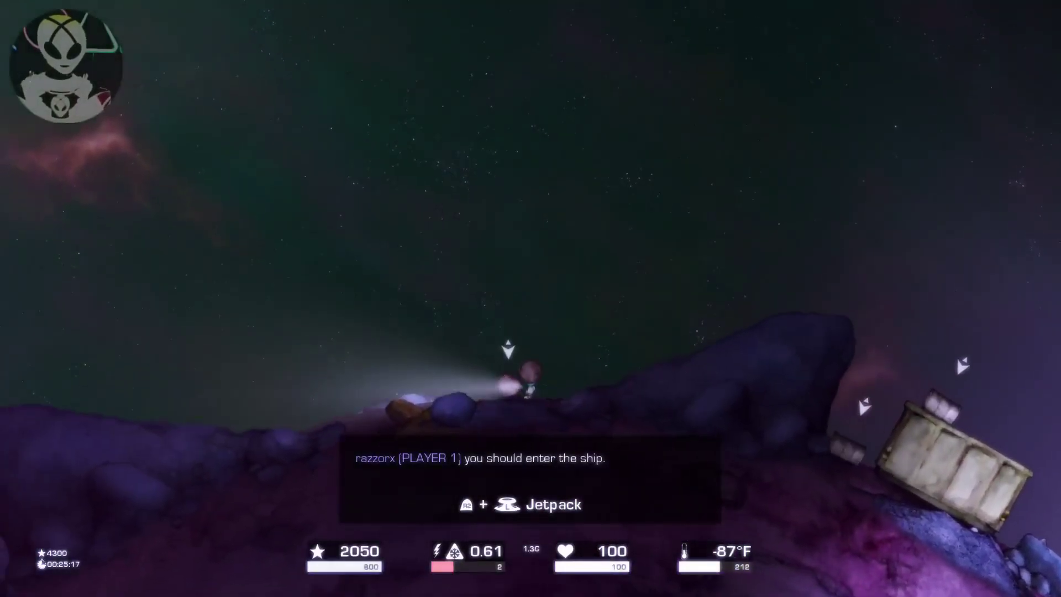
{"action": "key", "text": "a"}
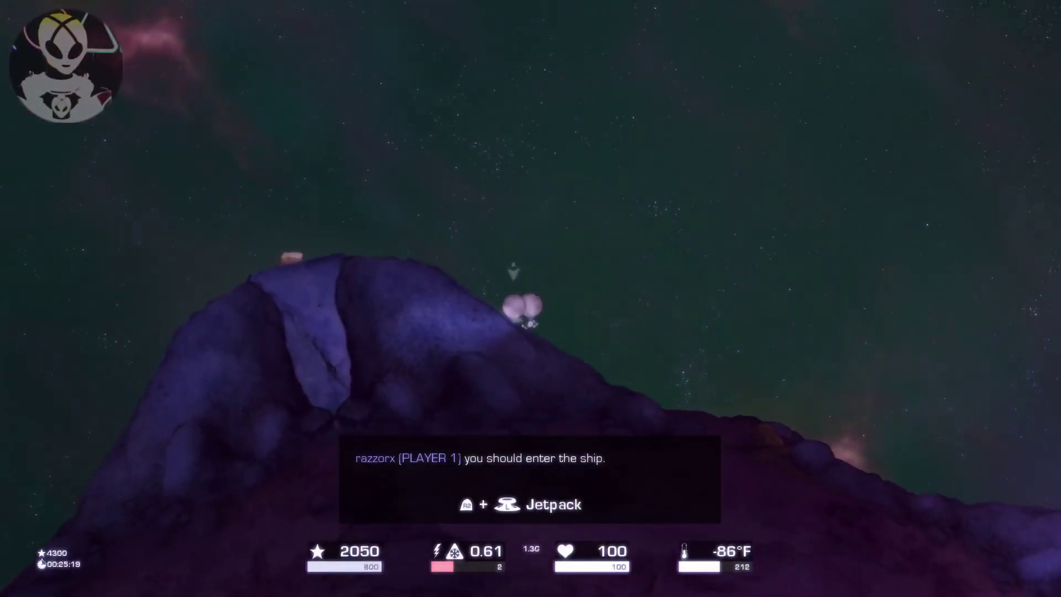
{"action": "key", "text": "a"}
{"action": "key", "text": "a"}
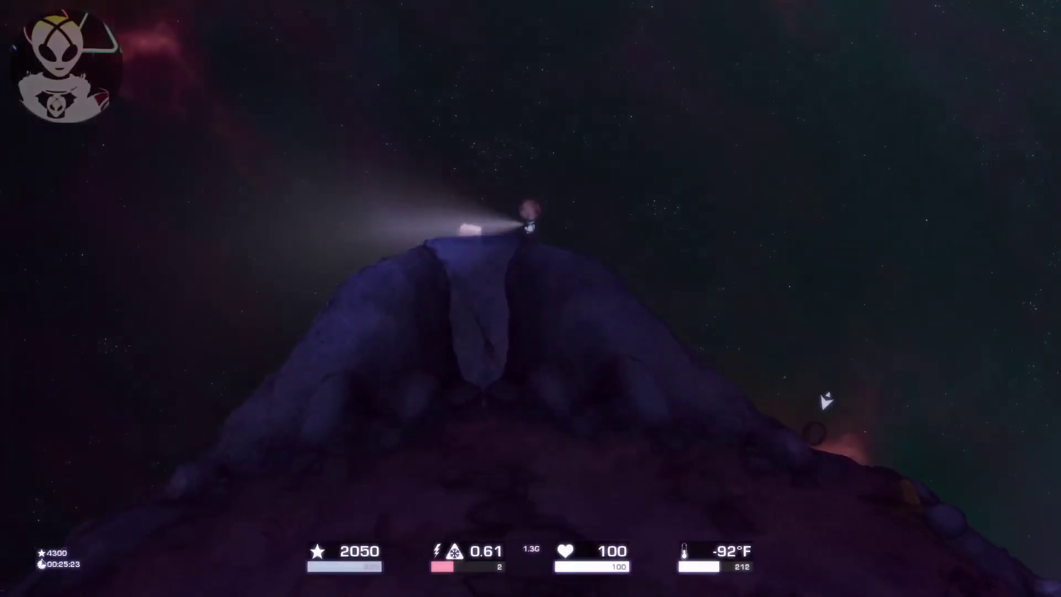
{"action": "key", "text": "a"}
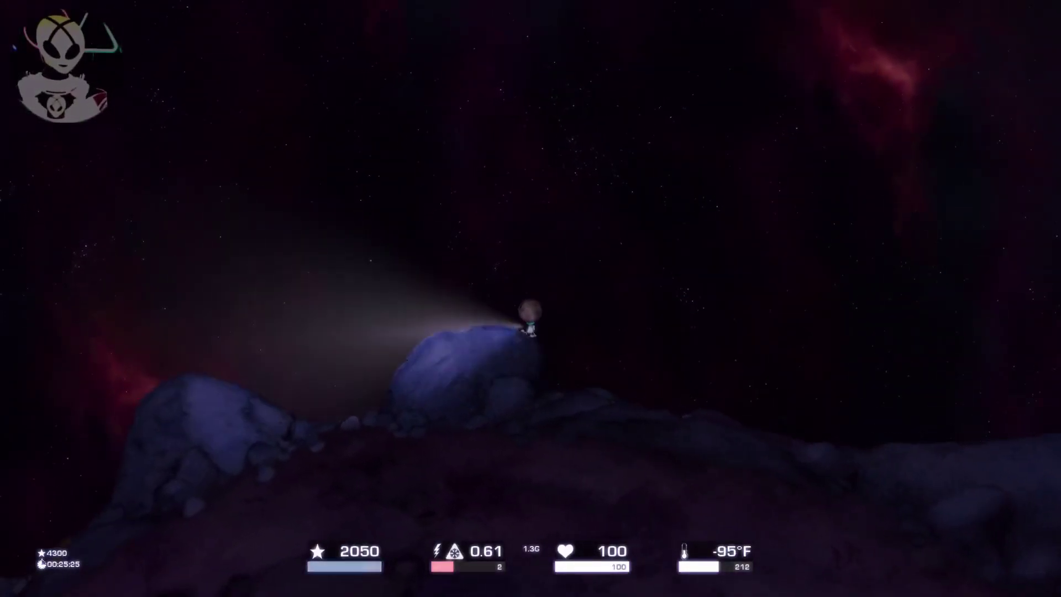
{"action": "key", "text": "a"}
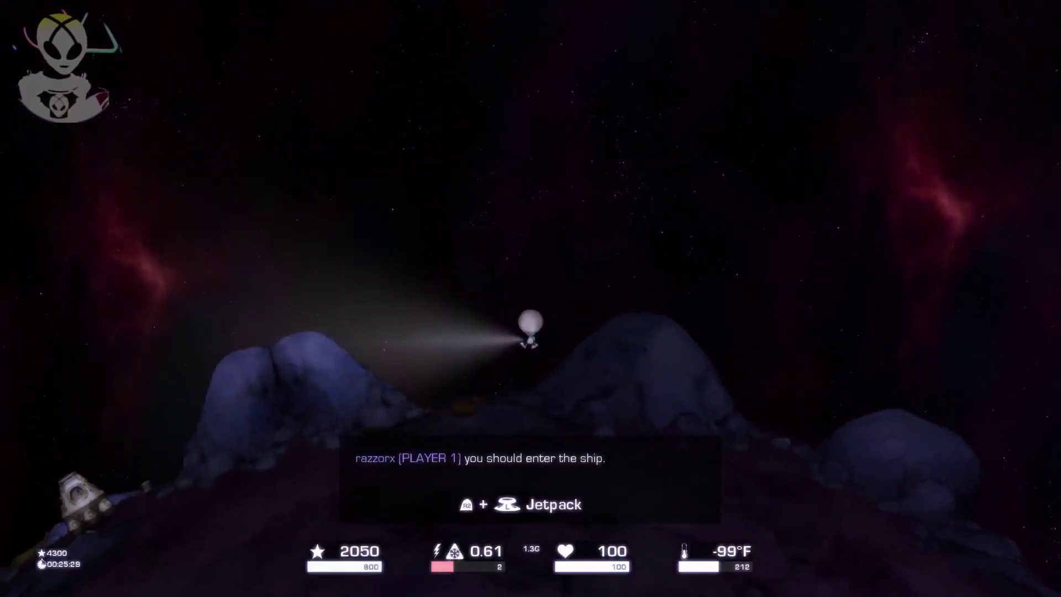
{"action": "key", "text": "a"}
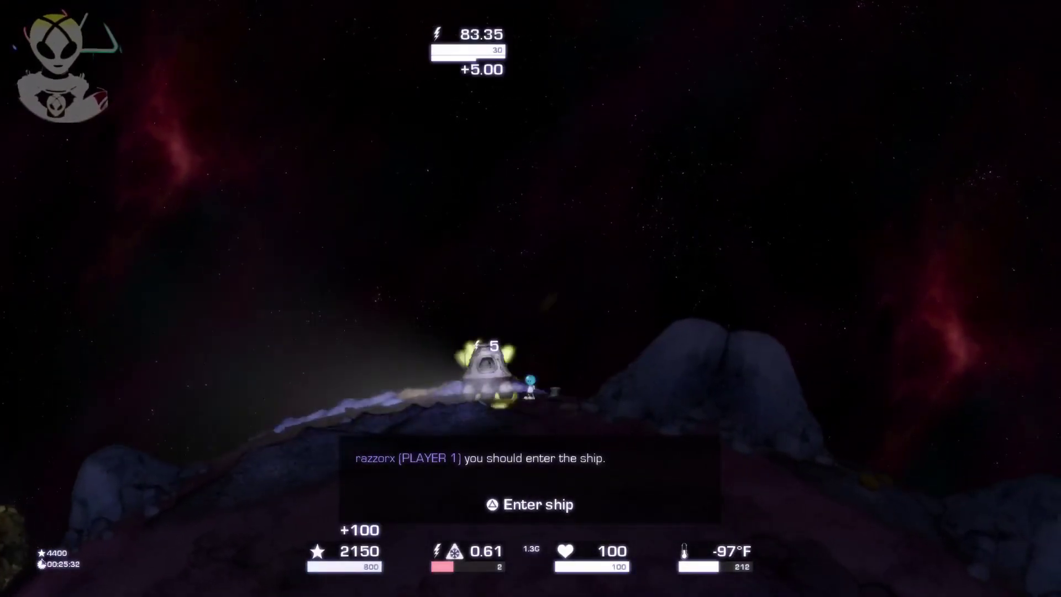
- Detour right past the large rock, then fly back left and land beside the ship
{"action": "key", "text": "d"}
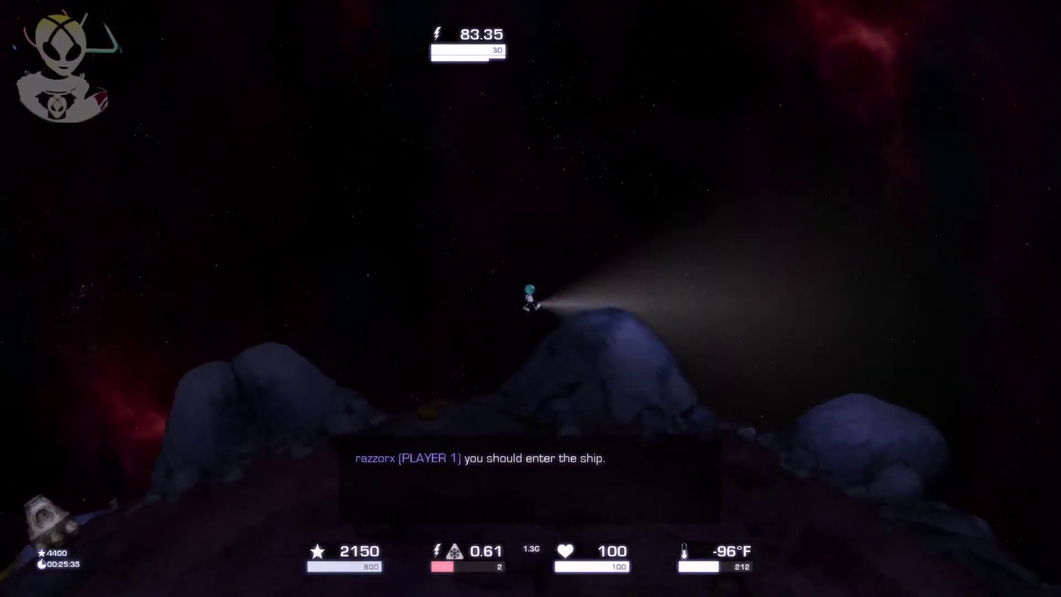
{"action": "key", "text": "d"}
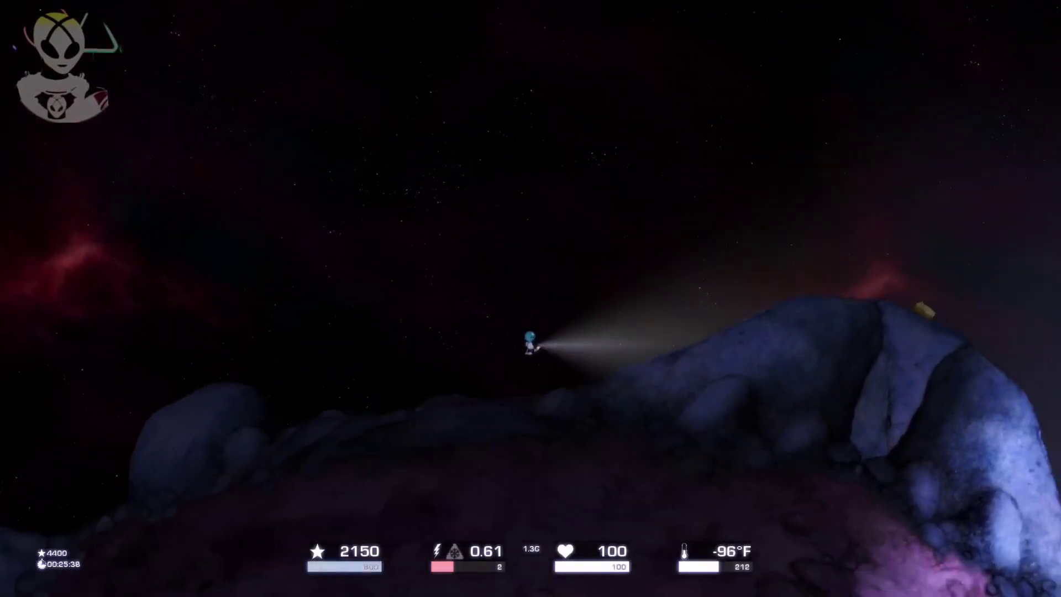
{"action": "key", "text": "d"}
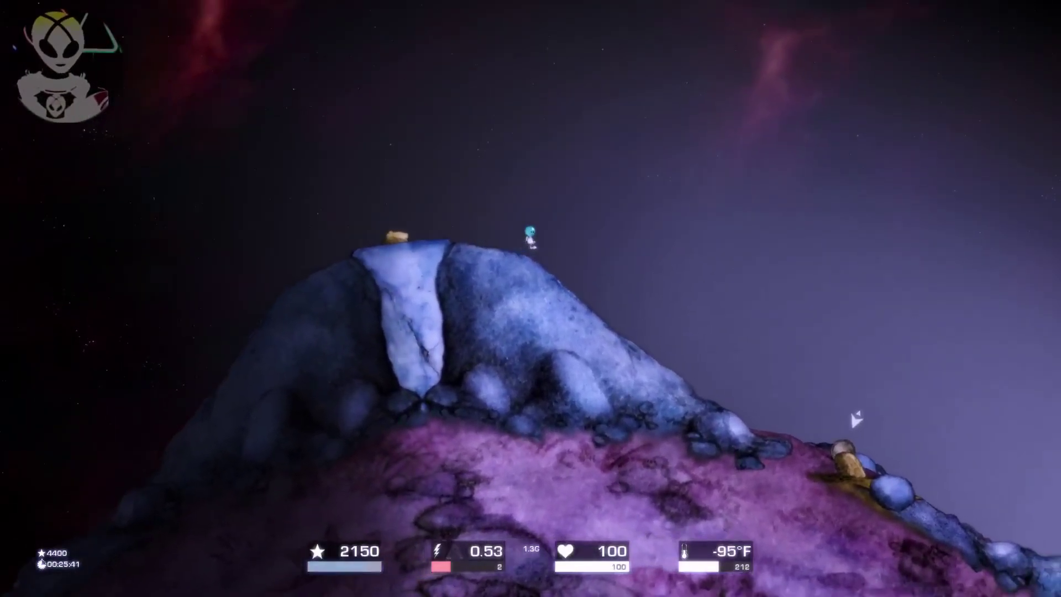
{"action": "key", "text": "a"}
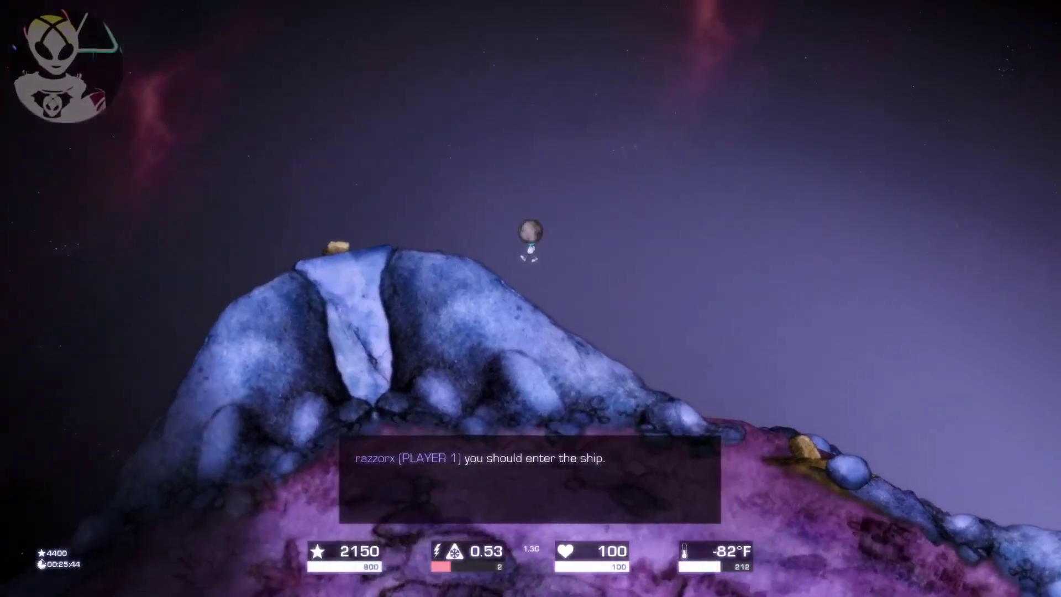
{"action": "key", "text": "a"}
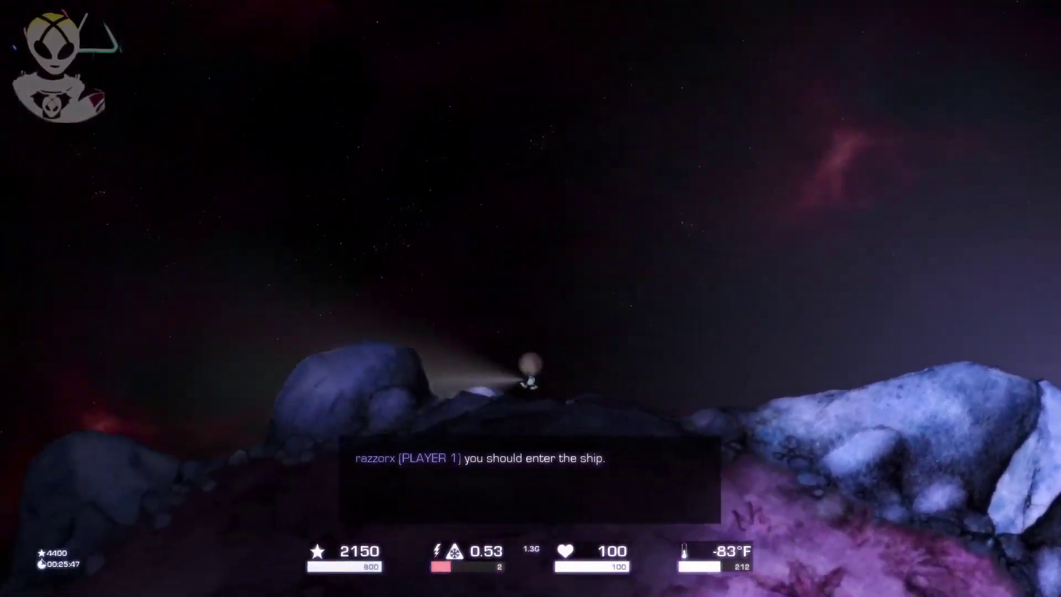
{"action": "key", "text": "a"}
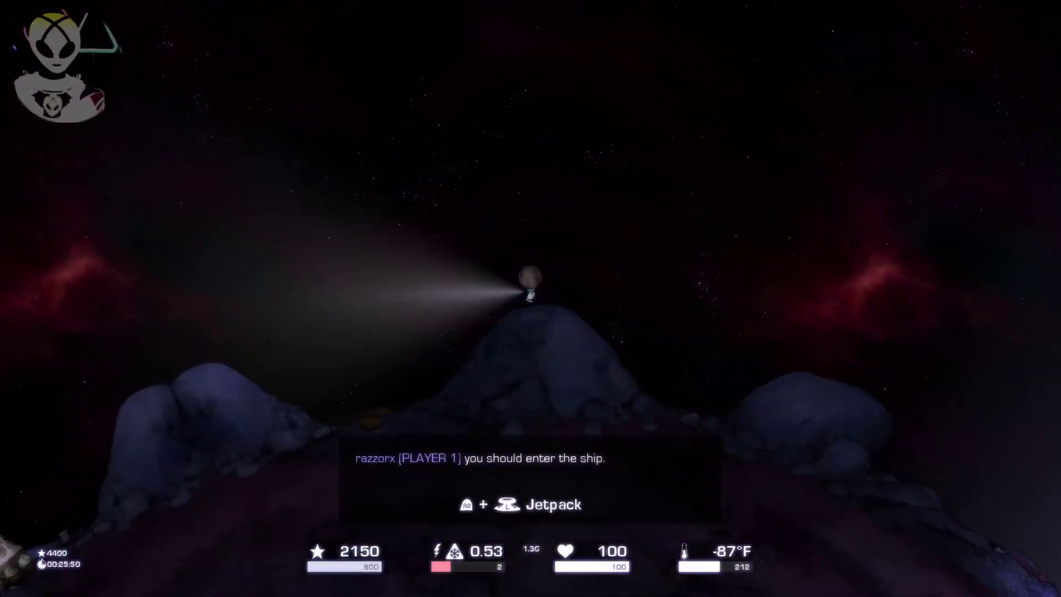
{"action": "key", "text": "a"}
{"action": "key", "text": "a"}
{"action": "key", "text": "a"}
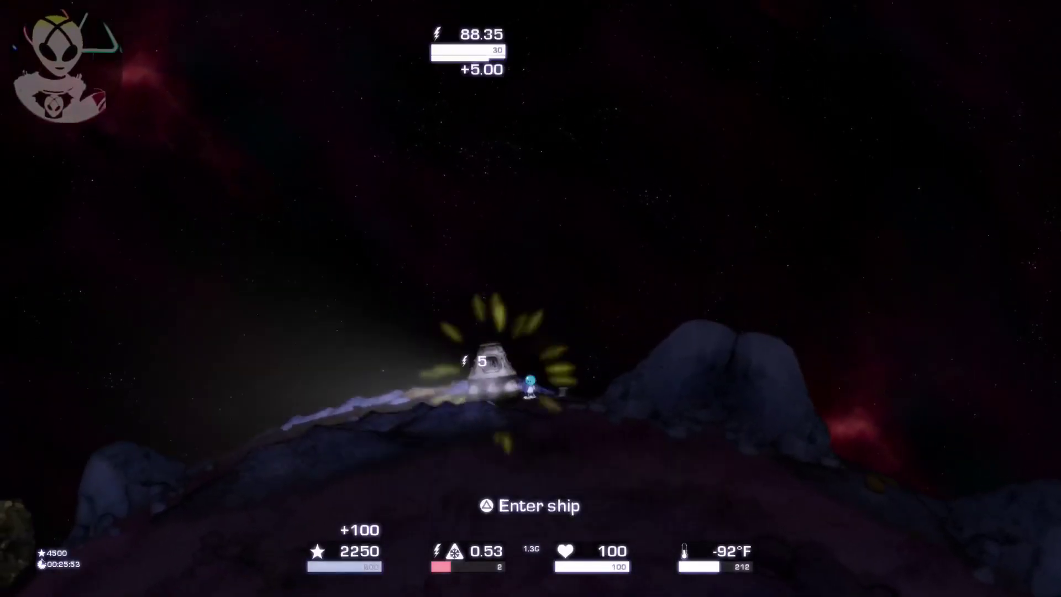
- Grab the ship and climb onto it, reaching 2250 stars
{"action": "key", "text": "e"}
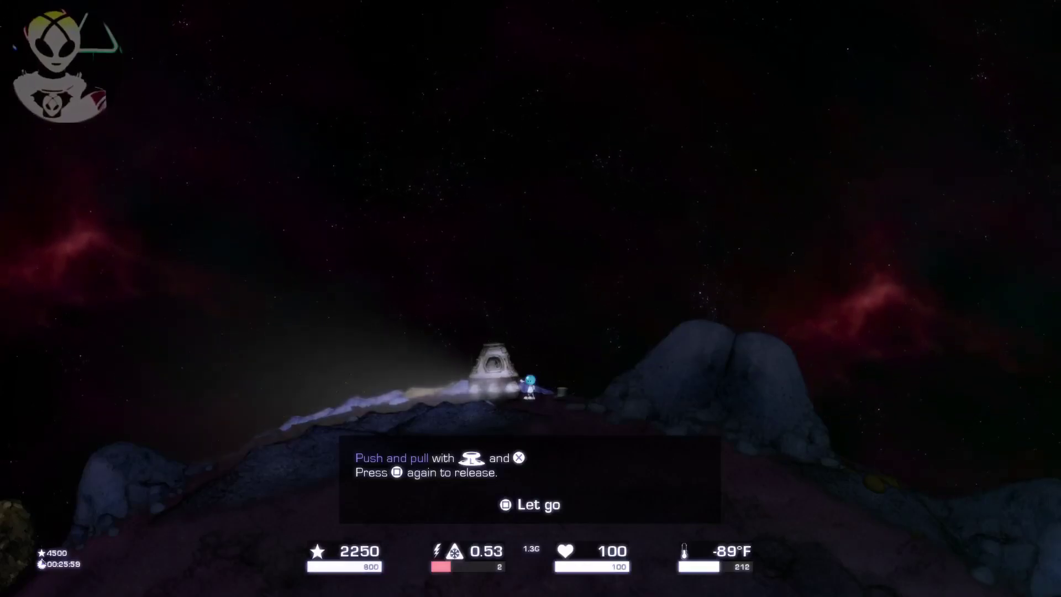
{"action": "key", "text": "d"}
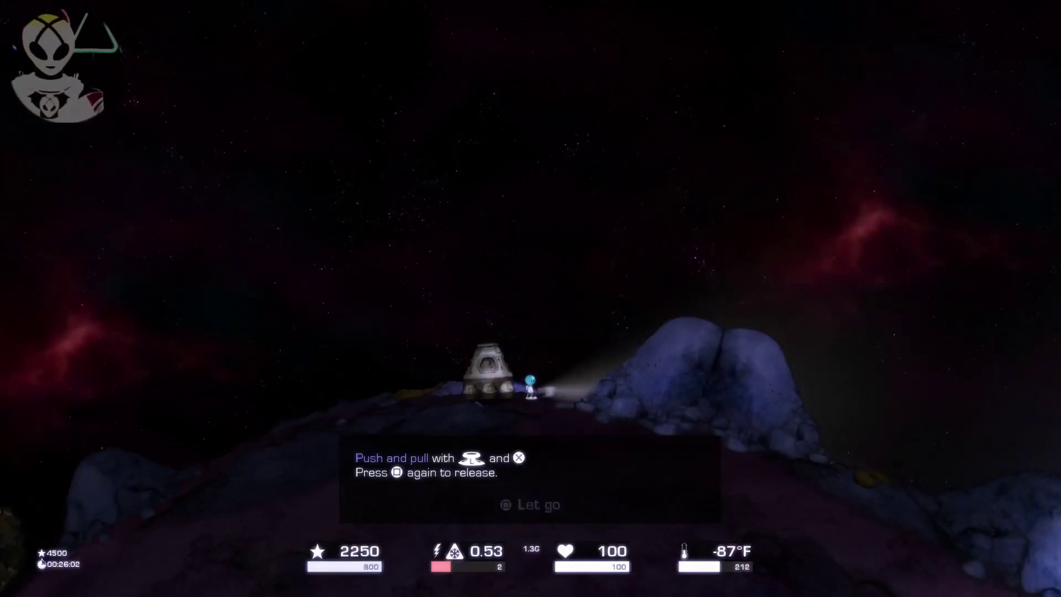
{"action": "key", "text": "a"}
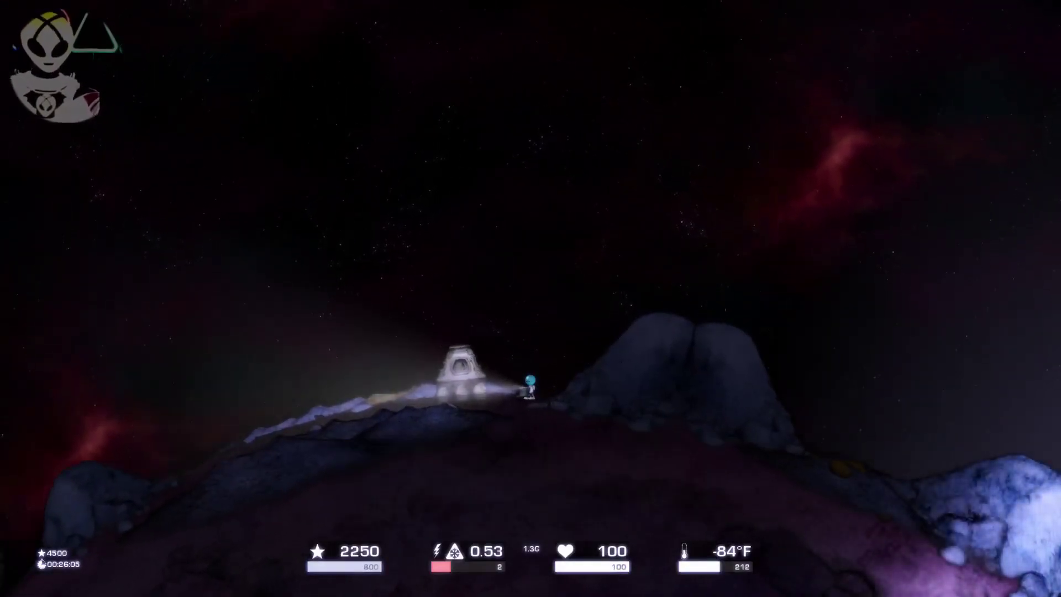
{"action": "key", "text": "a"}
{"action": "key", "text": "d"}
{"action": "key", "text": "a"}
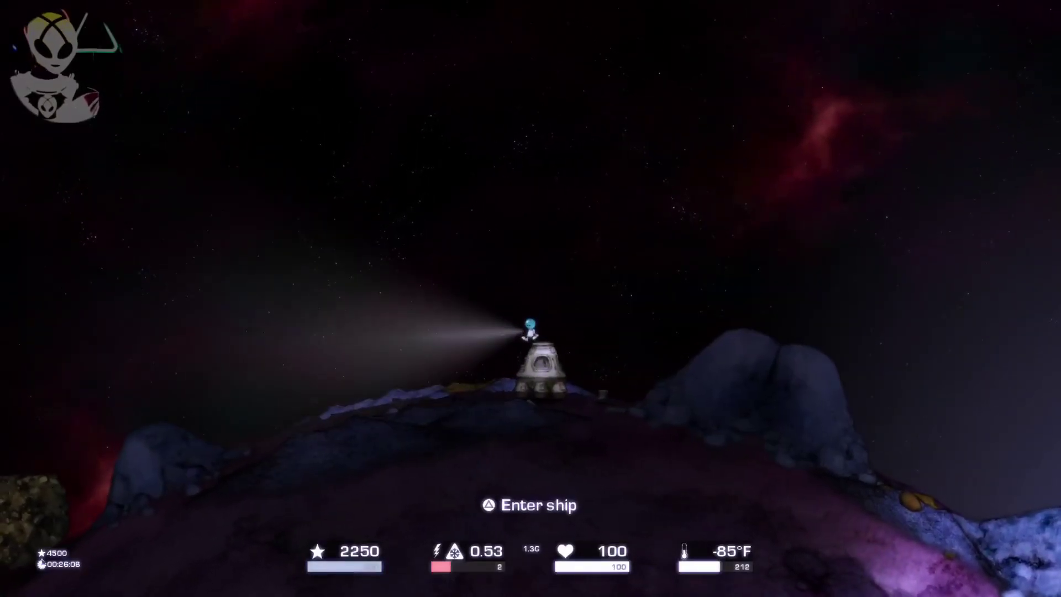
{"action": "key", "text": "a"}
- Jetpack left over the hill to the large yellow rock
{"action": "key", "text": "d"}
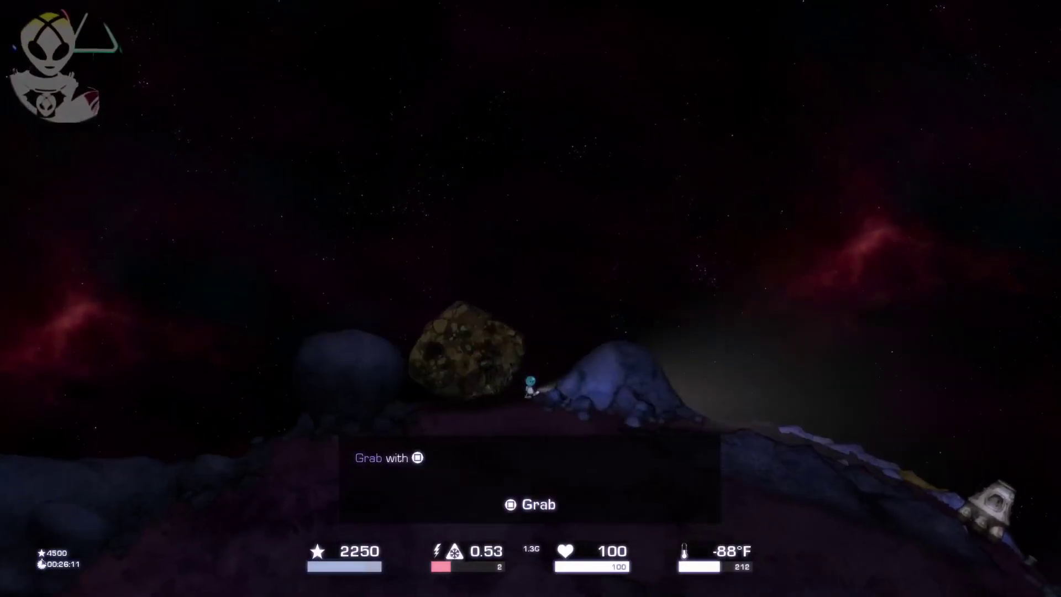
{"action": "key", "text": "space"}
{"action": "key", "text": "a"}
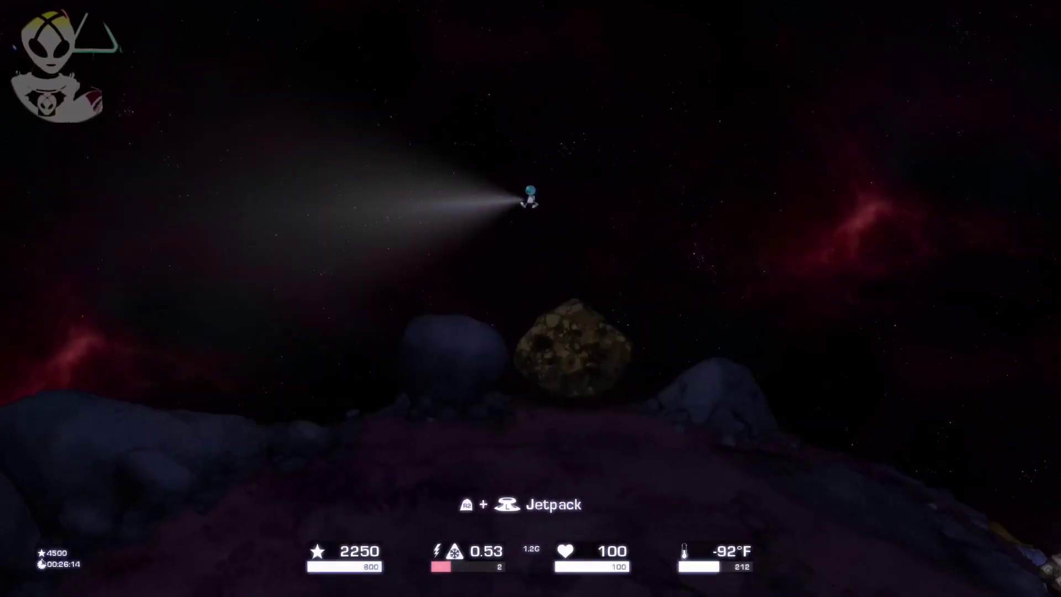
{"action": "key", "text": "a"}
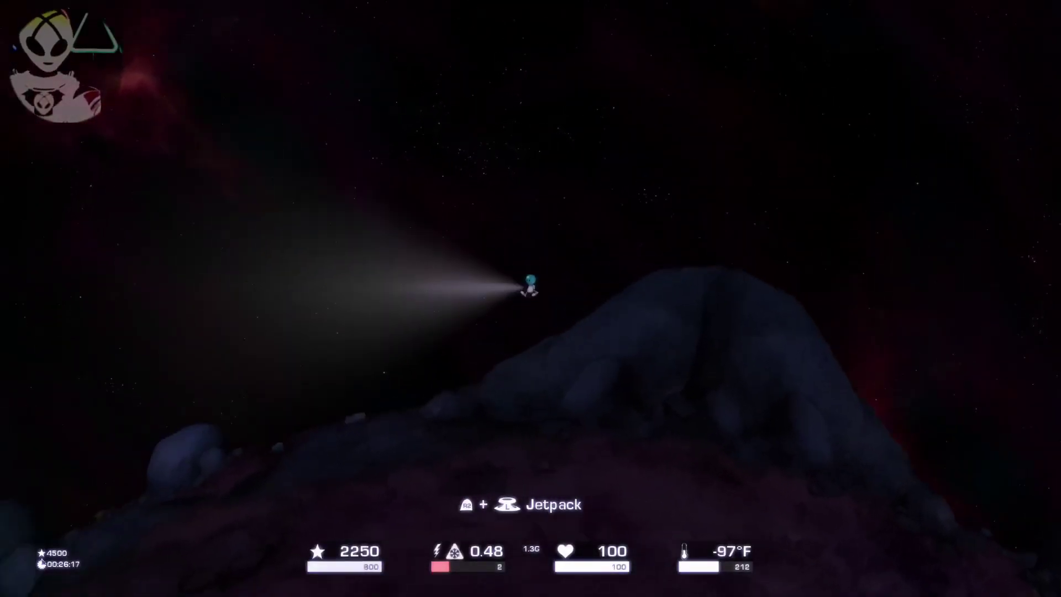
{"action": "key", "text": "a"}
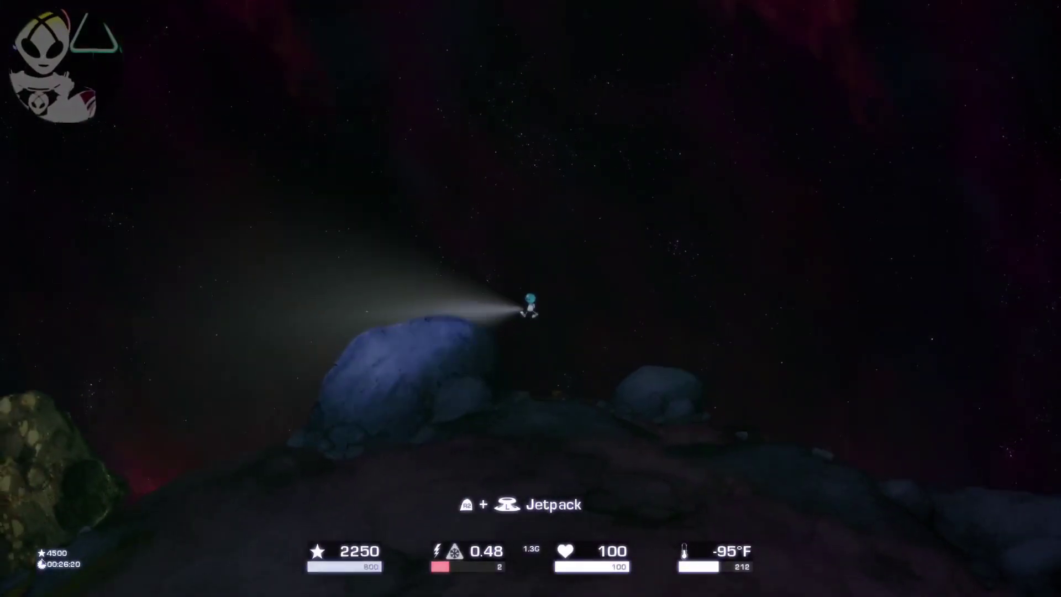
{"action": "key", "text": "a"}
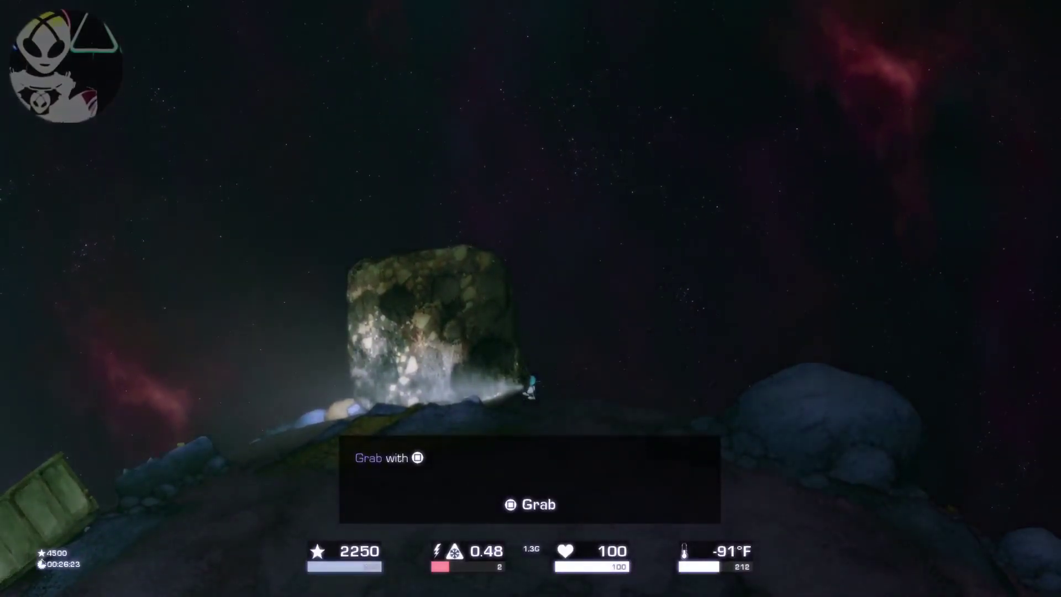
- Pull the yellow rock toward the blue boulder, release it, and grab it from on top
{"action": "key", "text": "e"}
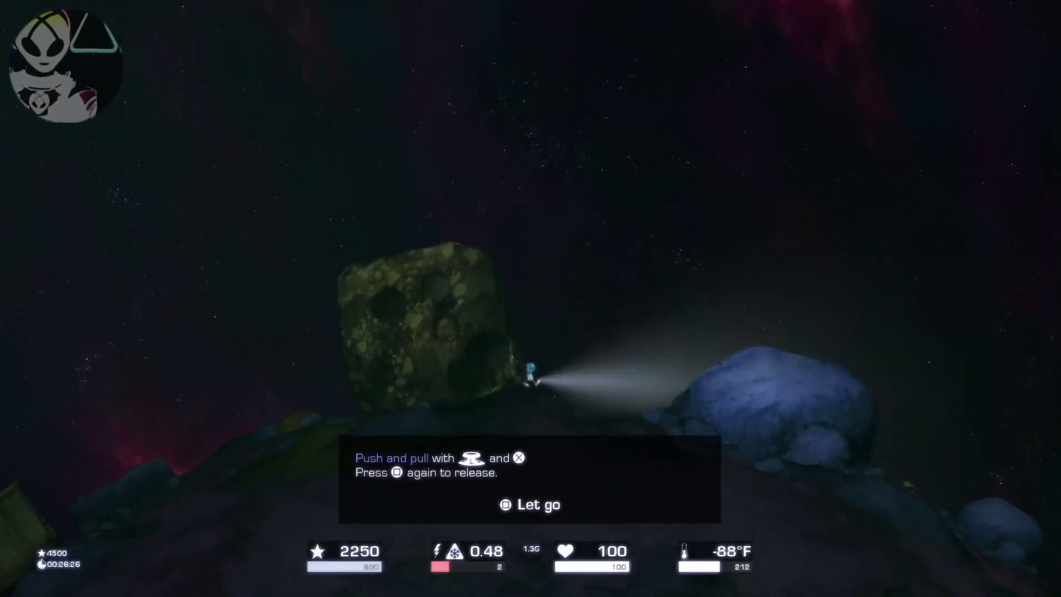
{"action": "key", "text": "d"}
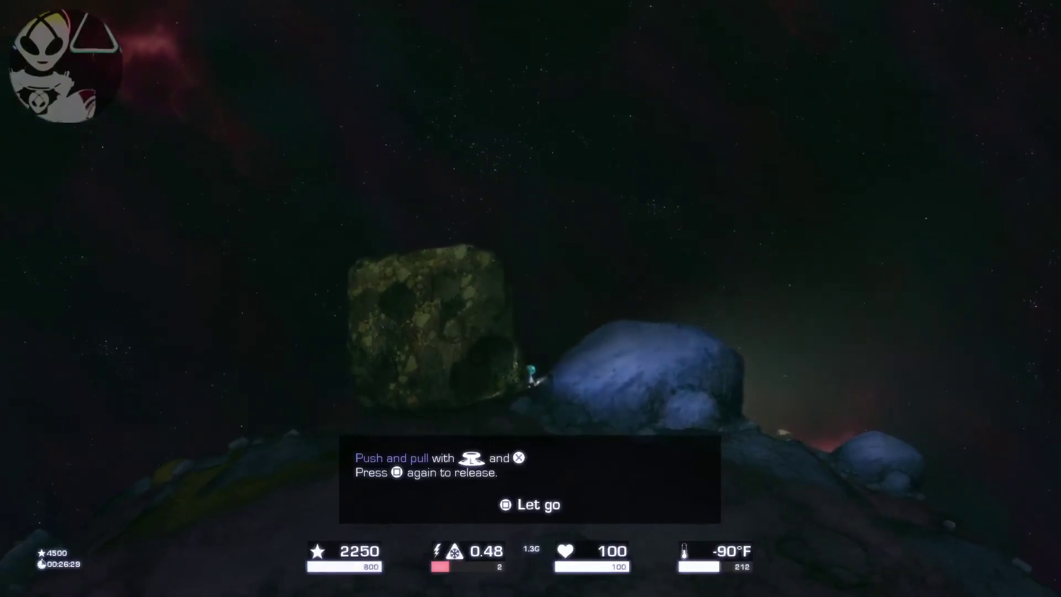
{"action": "key", "text": "e"}
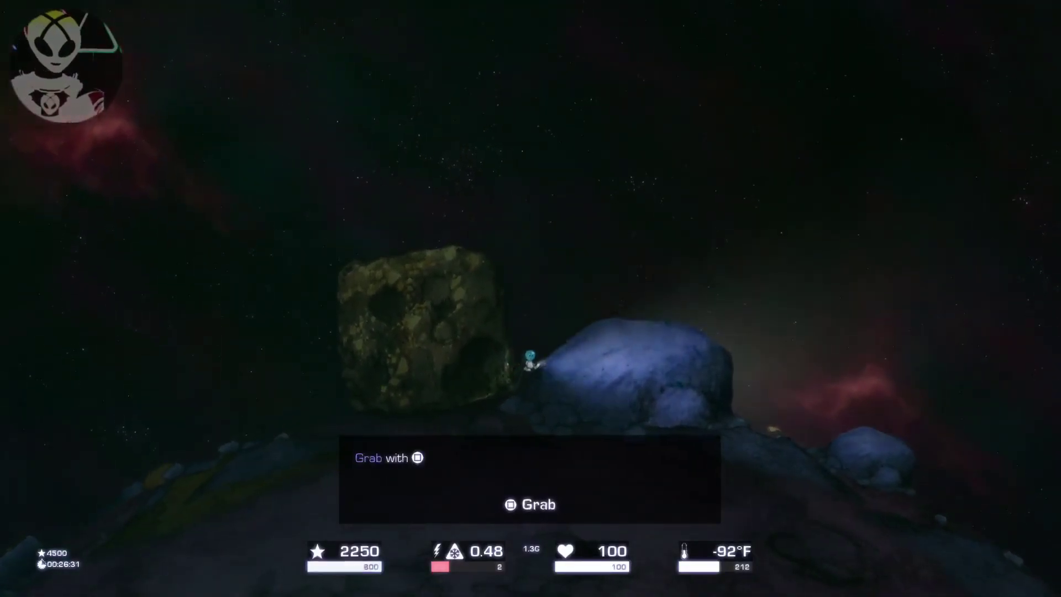
{"action": "key", "text": "space"}
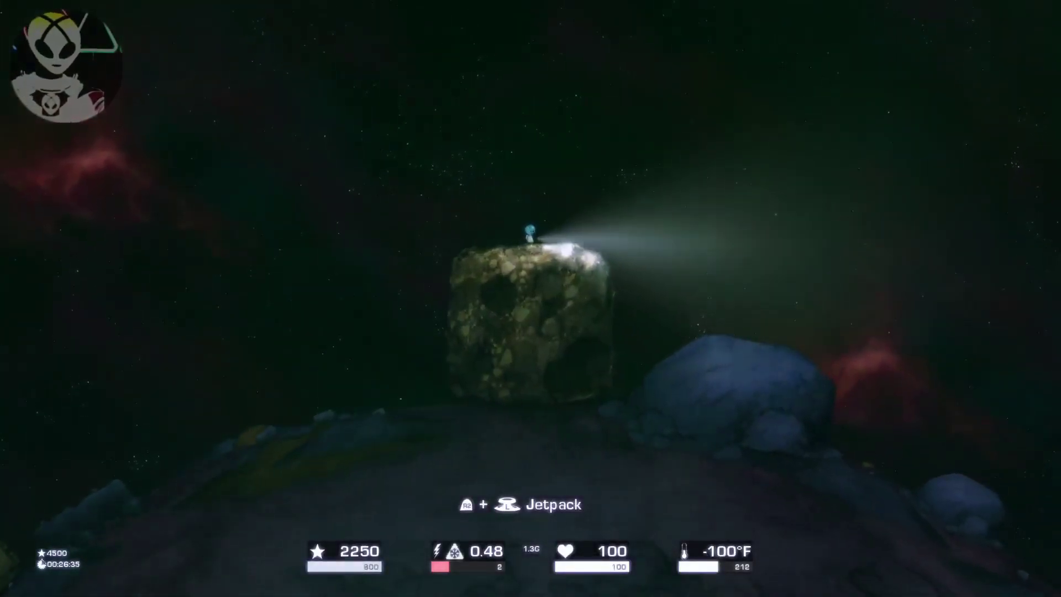
{"action": "key", "text": "e"}
- Hop above the rock, land back on it, then let go and drift down onto the gold rock
{"action": "key", "text": "a"}
{"action": "key", "text": "space"}
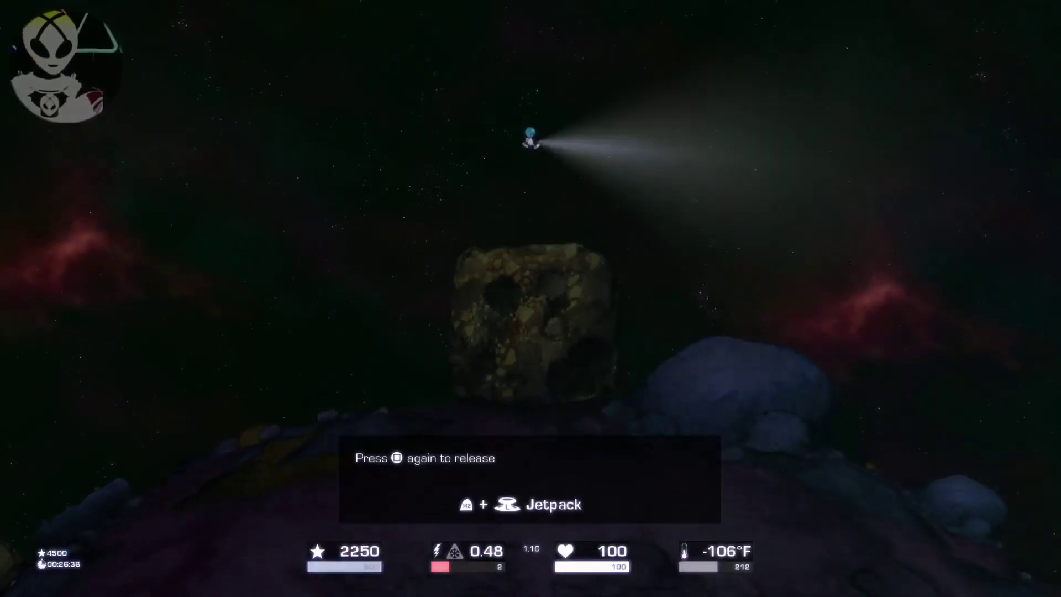
{"action": "key", "text": "d"}
{"action": "key", "text": "a"}
{"action": "key", "text": "d"}
{"action": "key", "text": "space"}
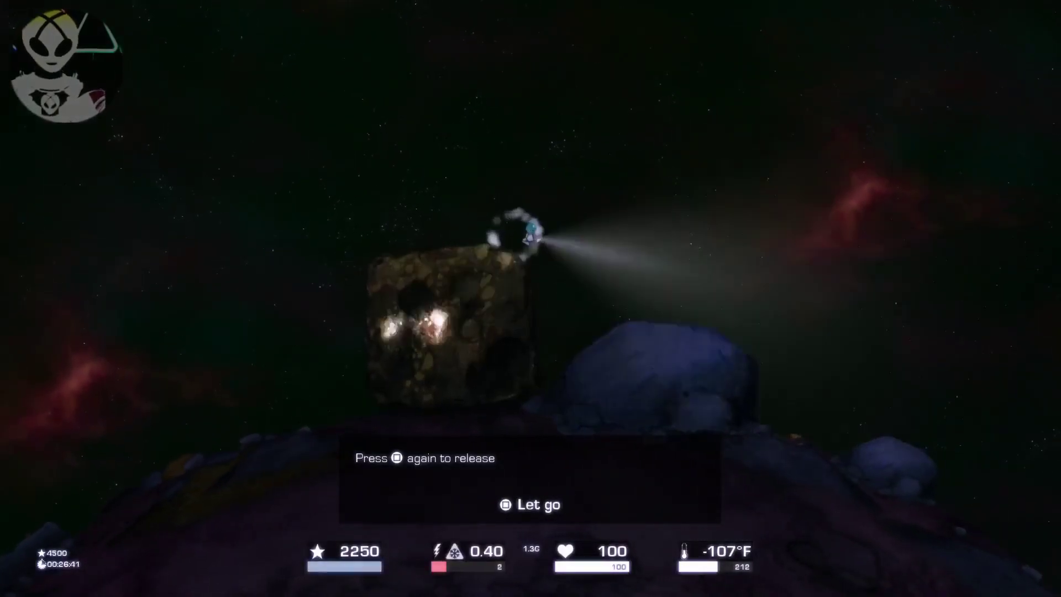
{"action": "key", "text": "a"}
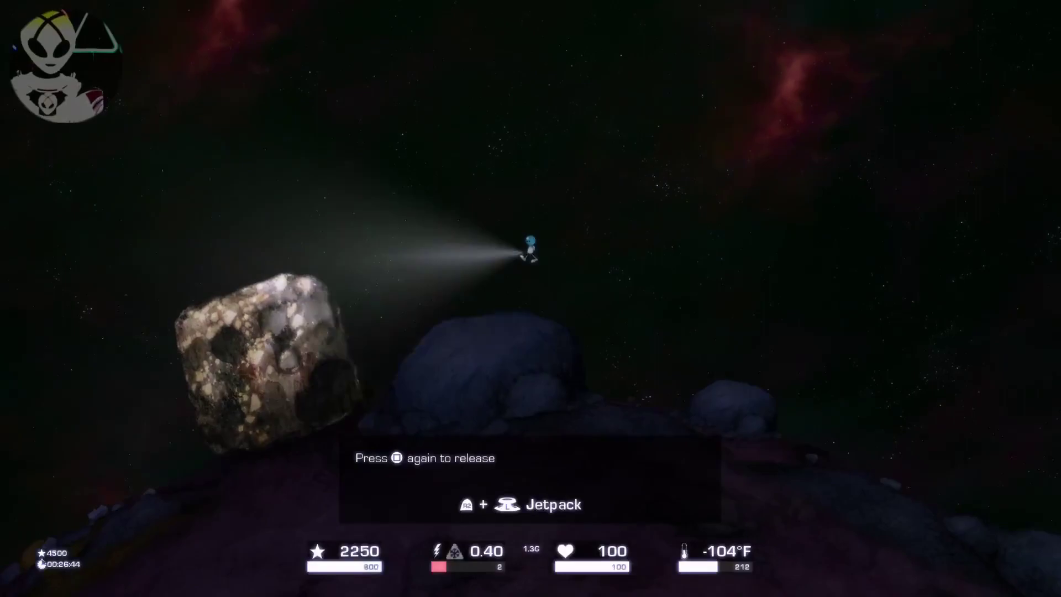
- Hover above the rock, grab it again, turn left with it, and release it
{"action": "key", "text": "d"}
{"action": "key", "text": "a"}
{"action": "key", "text": "space"}
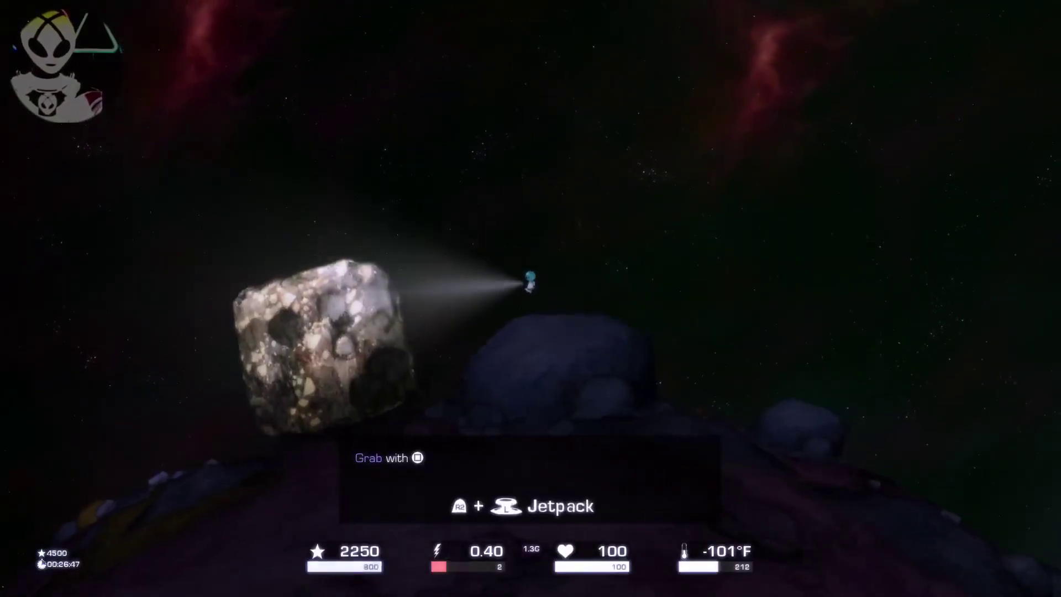
{"action": "key", "text": "d"}
{"action": "key", "text": "e"}
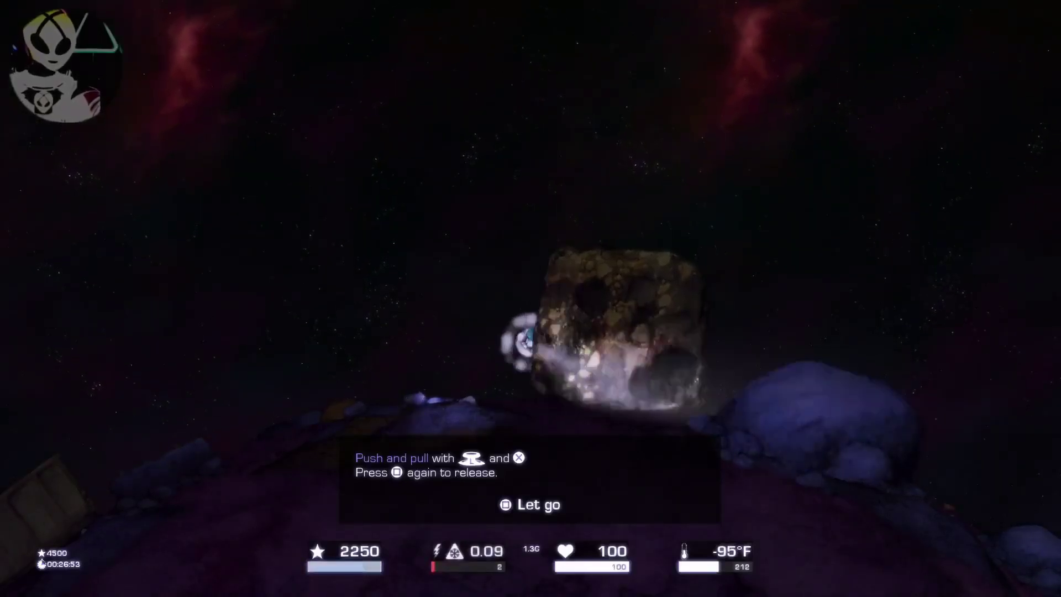
{"action": "key", "text": "a"}
{"action": "key", "text": "e"}
- Walk left, jetpack over the ridge, and land beside the ship to reach 2350 stars
{"action": "key", "text": "a"}
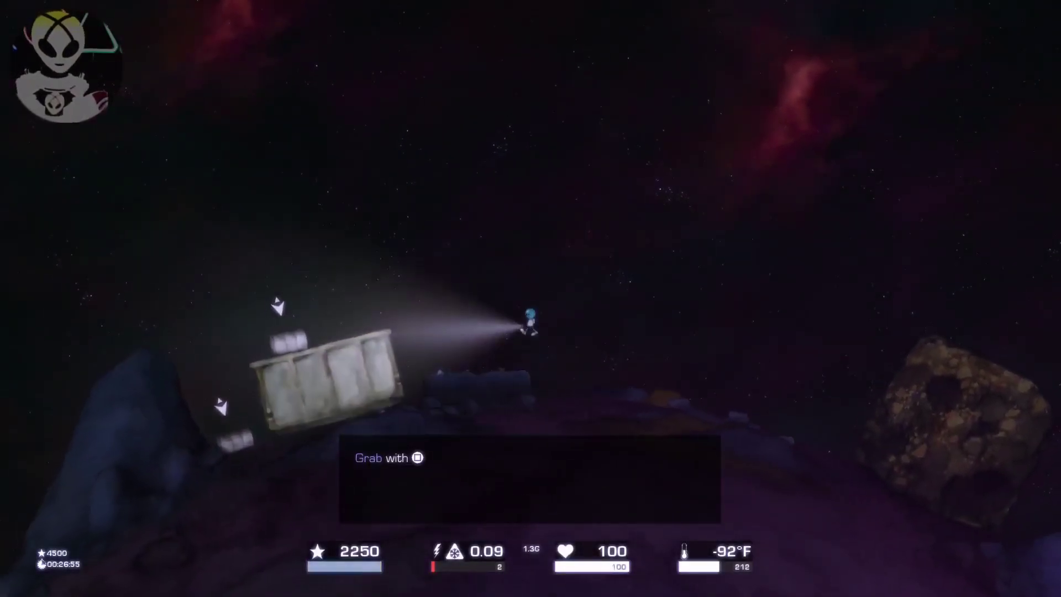
{"action": "key", "text": "d"}
{"action": "key", "text": "a"}
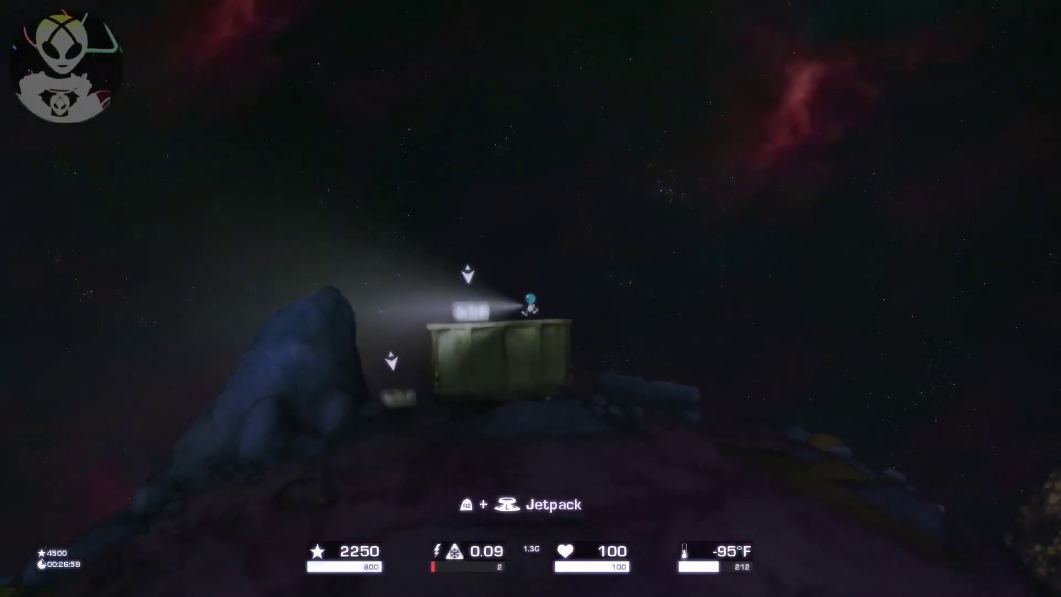
{"action": "key", "text": "a"}
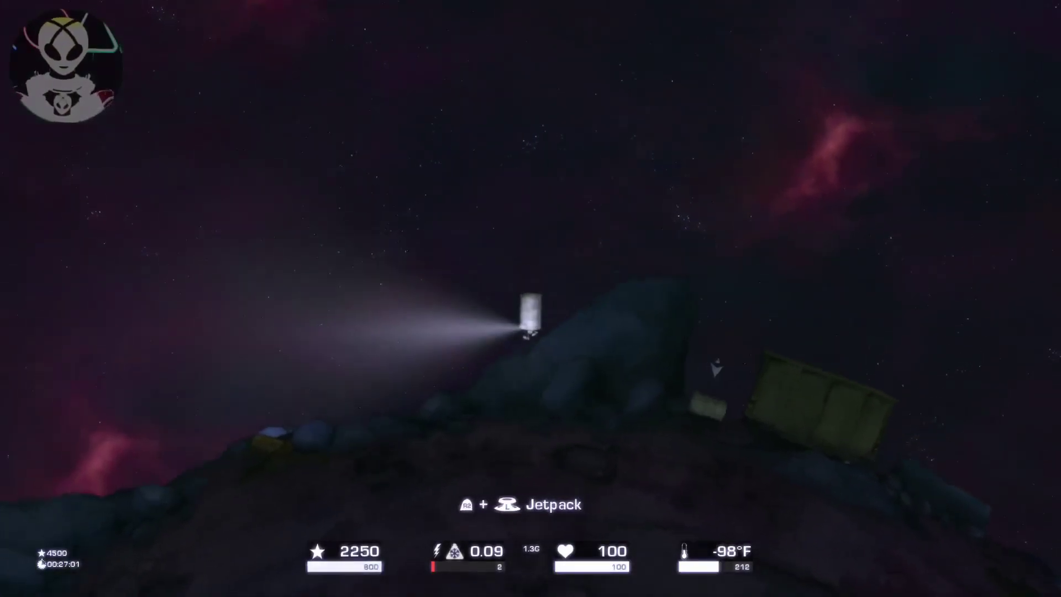
{"action": "key", "text": "space"}
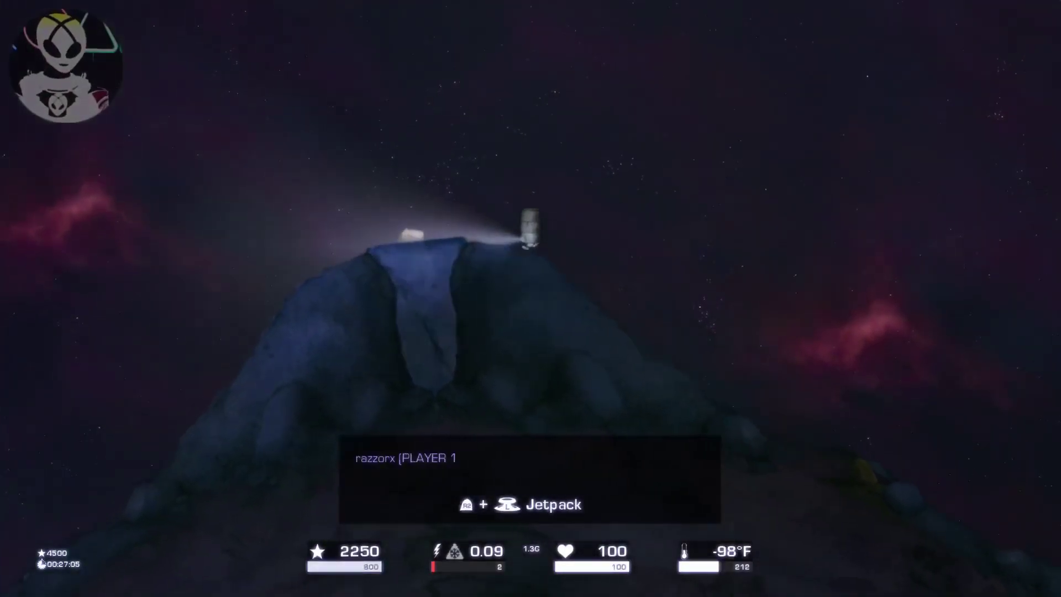
{"action": "key", "text": "a"}
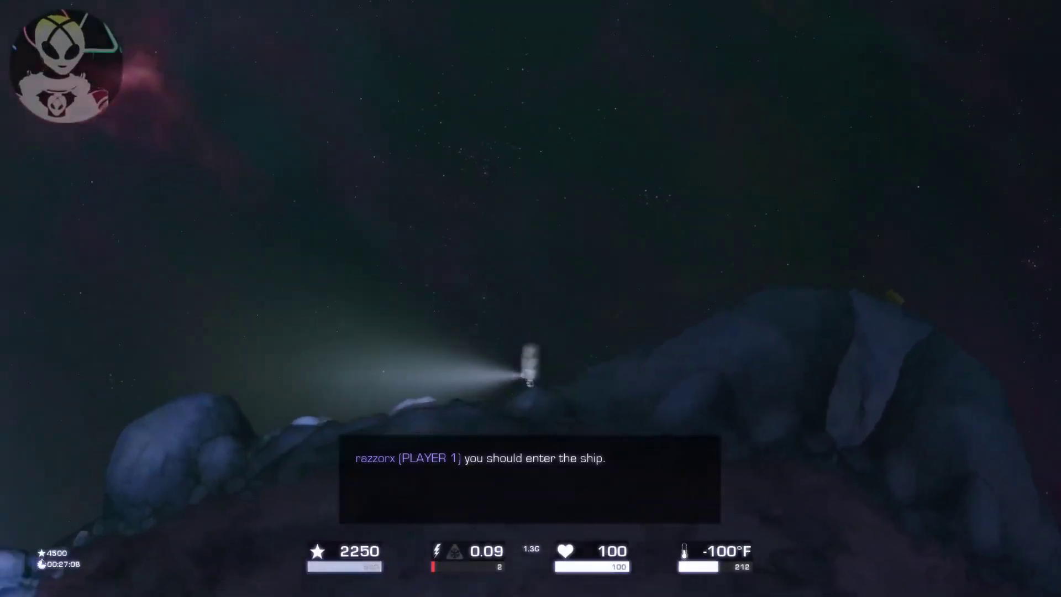
{"action": "key", "text": "a"}
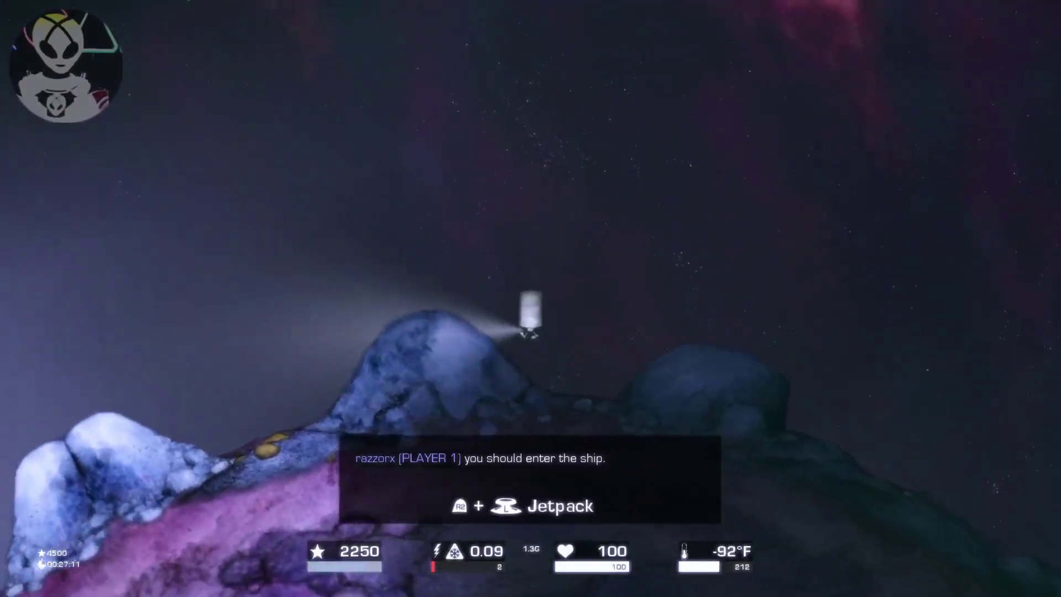
{"action": "key", "text": "a"}
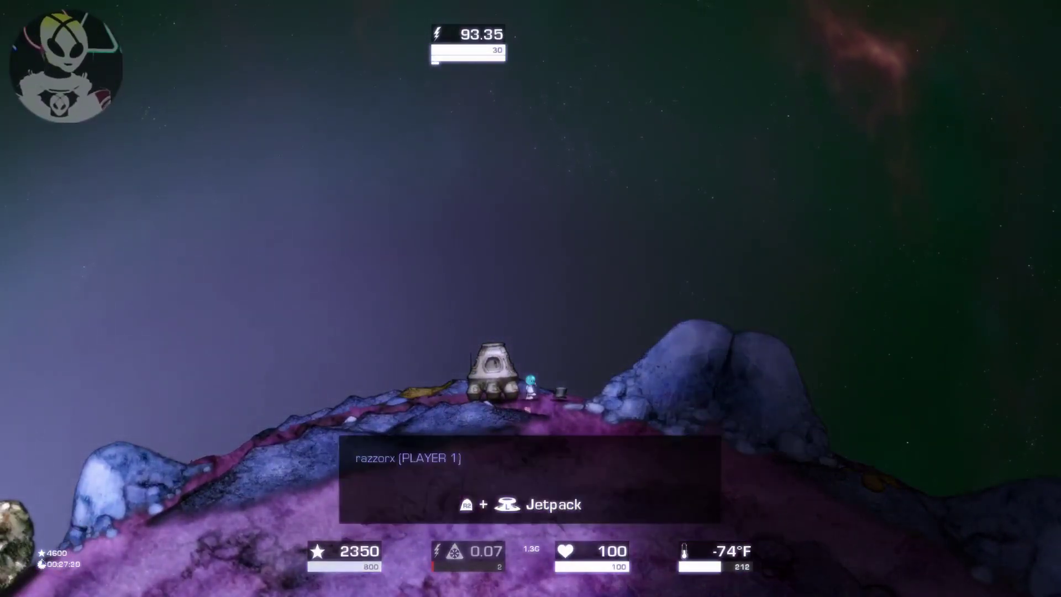
{"action": "type", "text": "eYou n"}
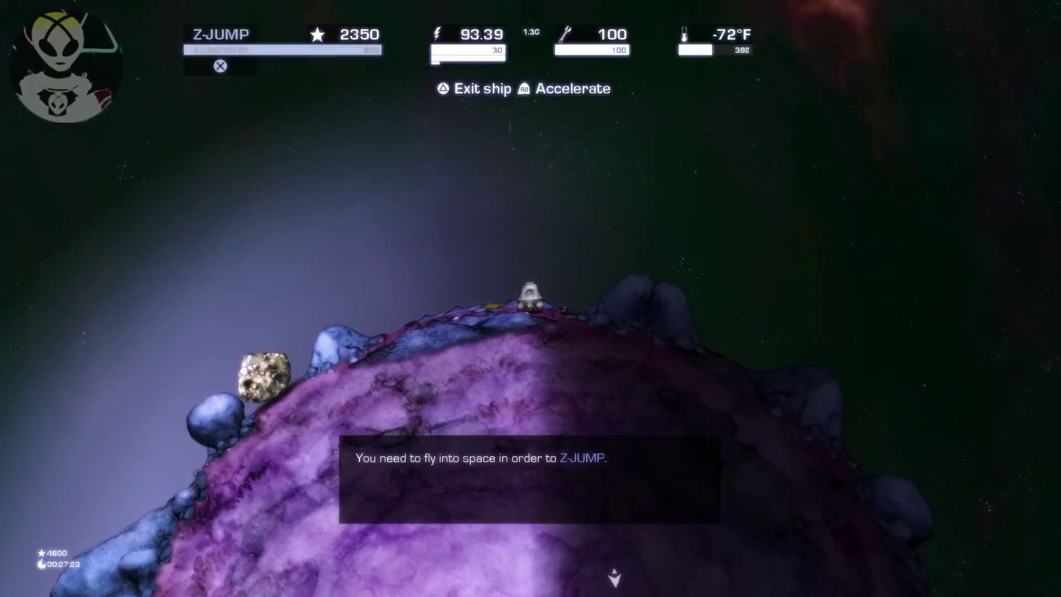
{"action": "type", "text": "w"}
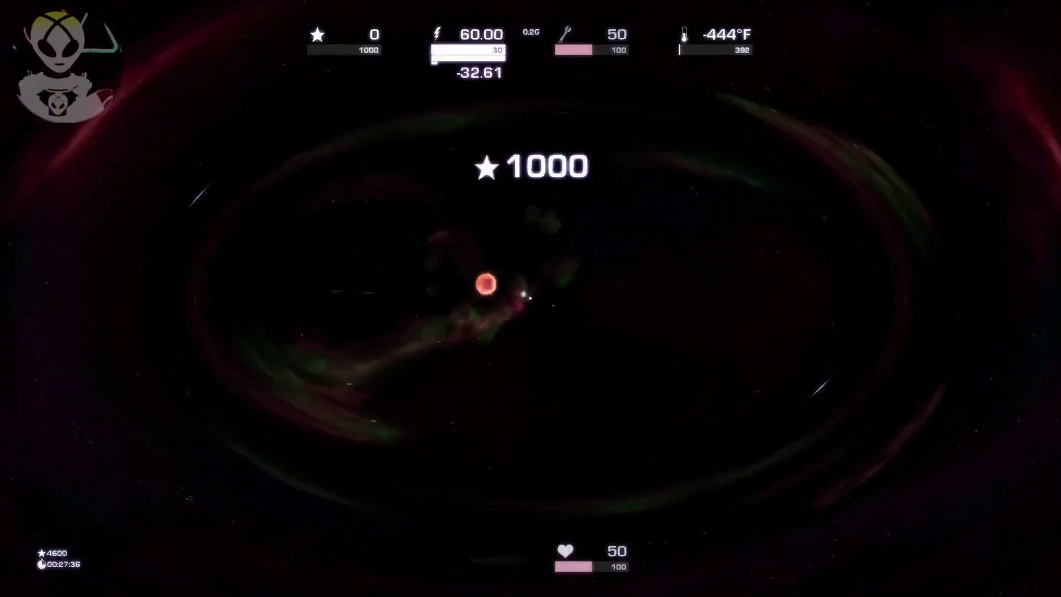
- Fly the ship down onto the new green planet
{"action": "key", "text": "w"}
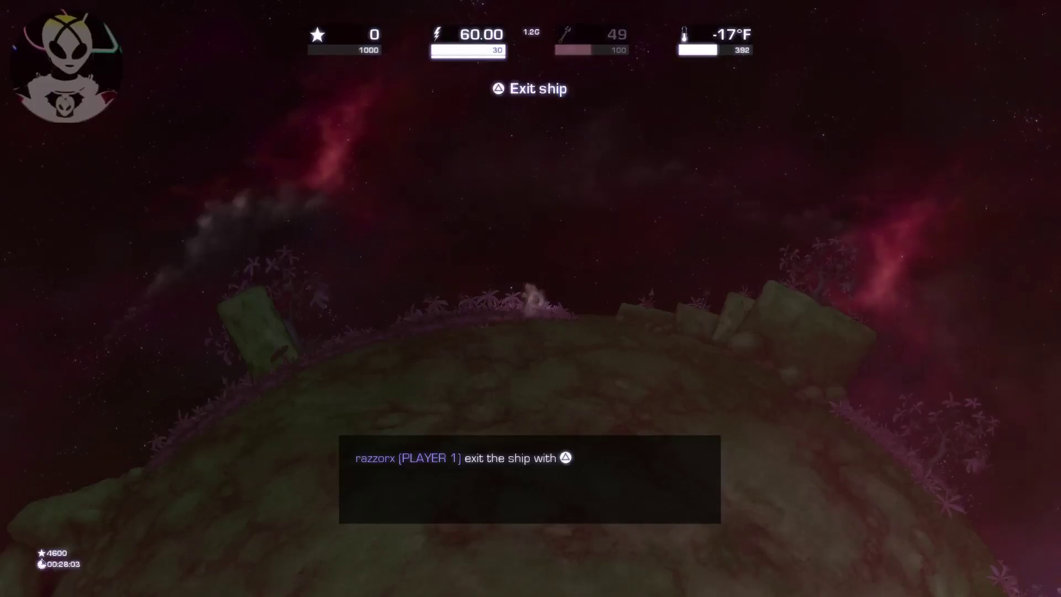
- Exit the ship and walk right over the tall rock
{"action": "key", "text": "e"}
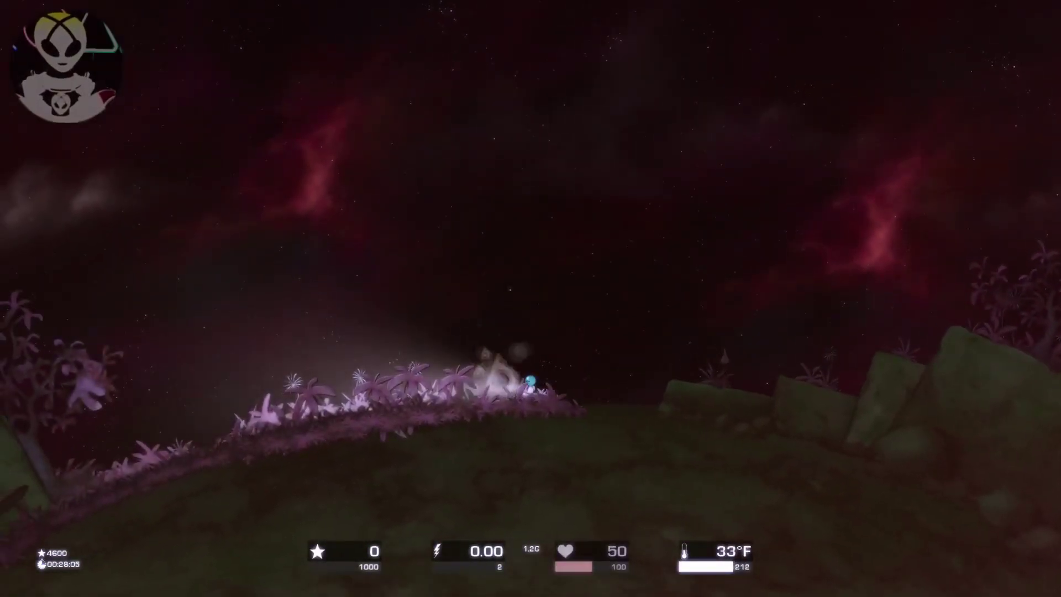
{"action": "key", "text": "d"}
{"action": "key", "text": "space"}
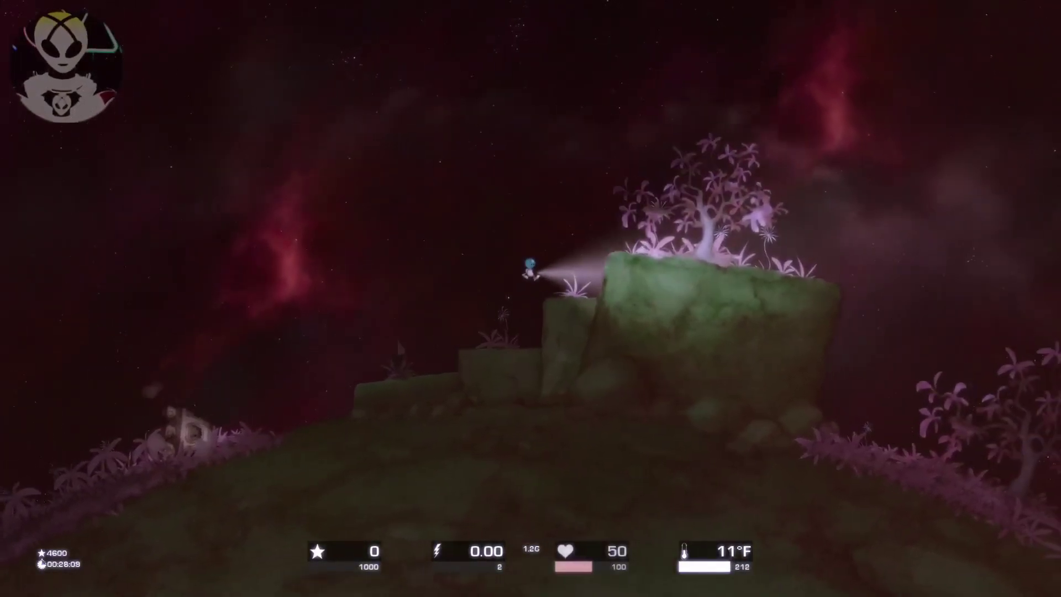
{"action": "key", "text": "d"}
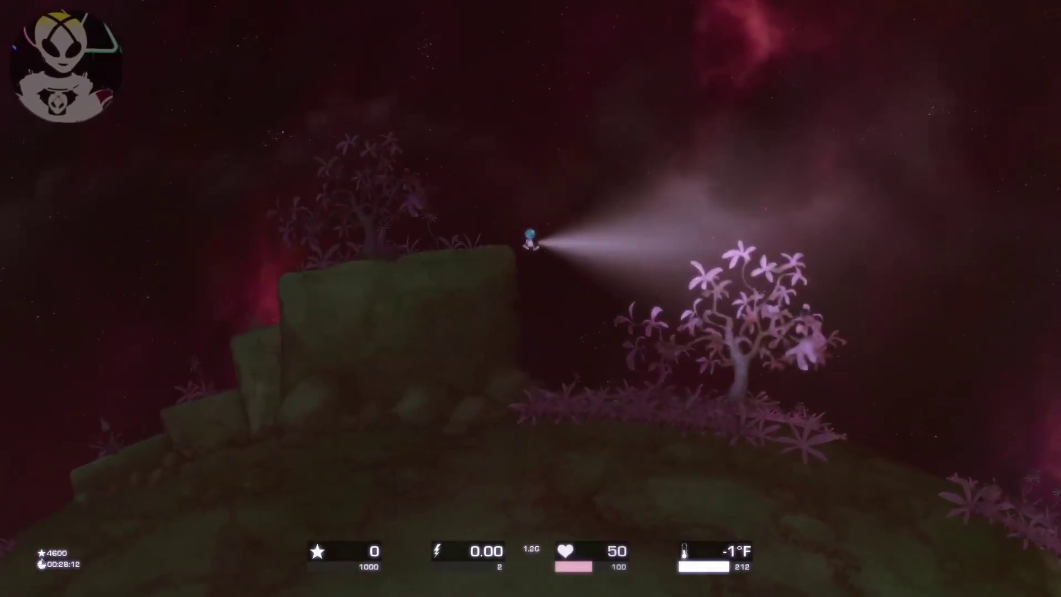
{"action": "key", "text": "d"}
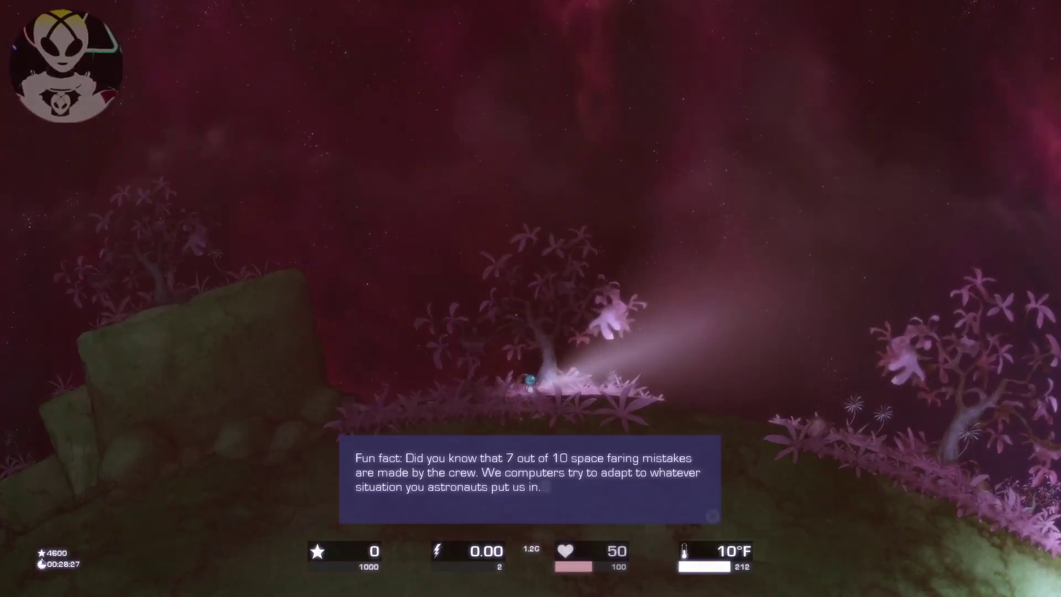
- Read through the companion's three messages, then take remote control of the ship
{"action": "key", "text": "Return"}
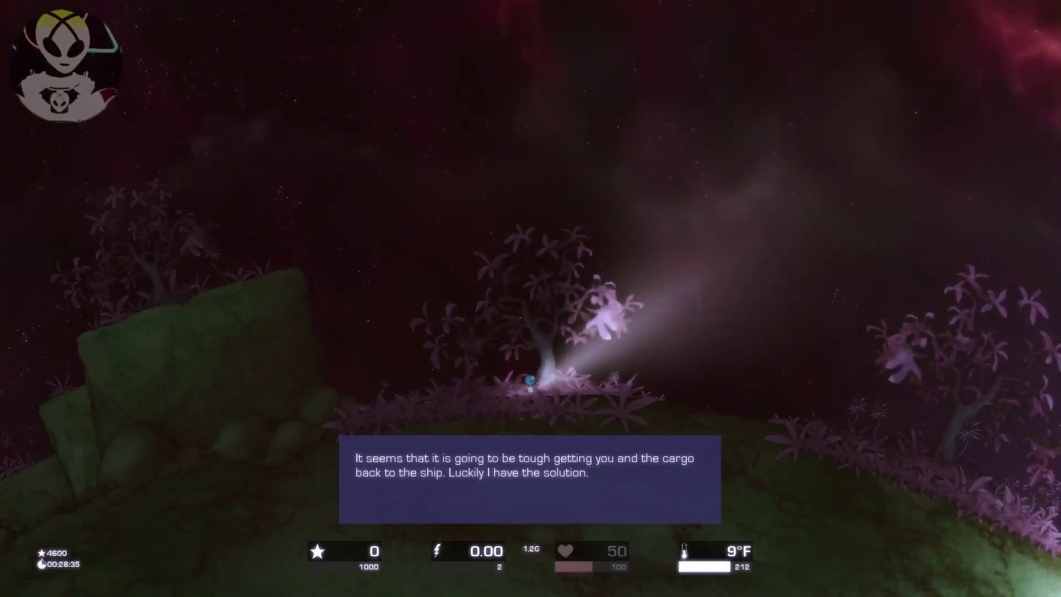
{"action": "key", "text": "Return"}
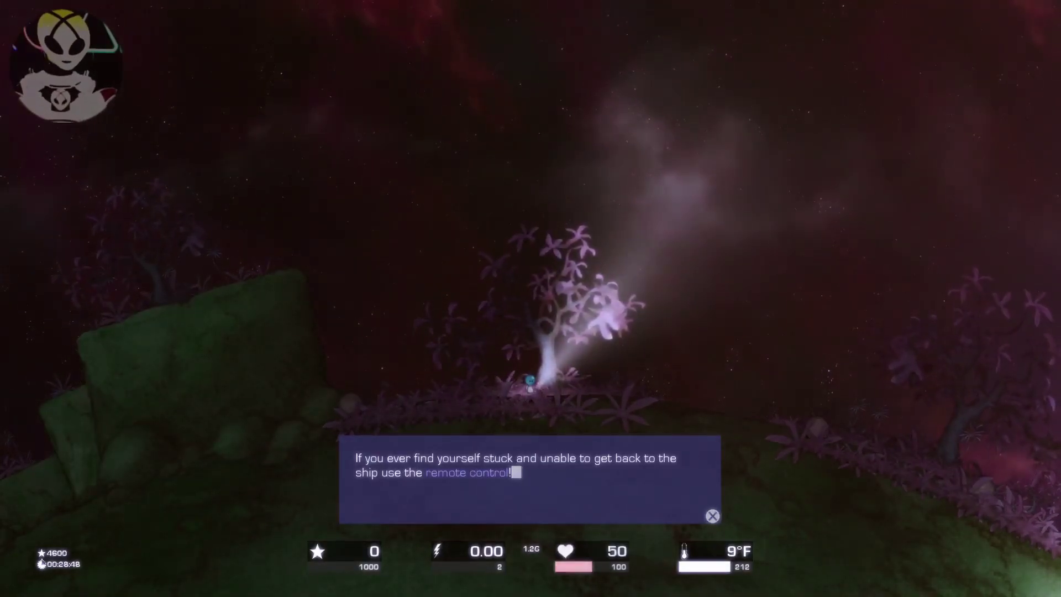
{"action": "key", "text": "Return"}
{"action": "key", "text": "Return"}
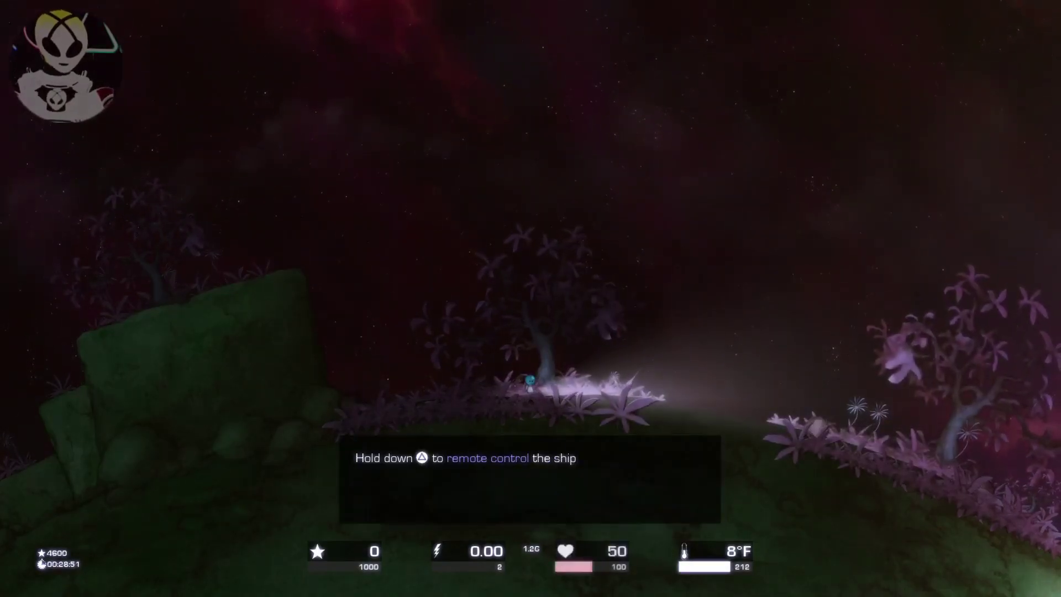
{"action": "key", "text": "e"}
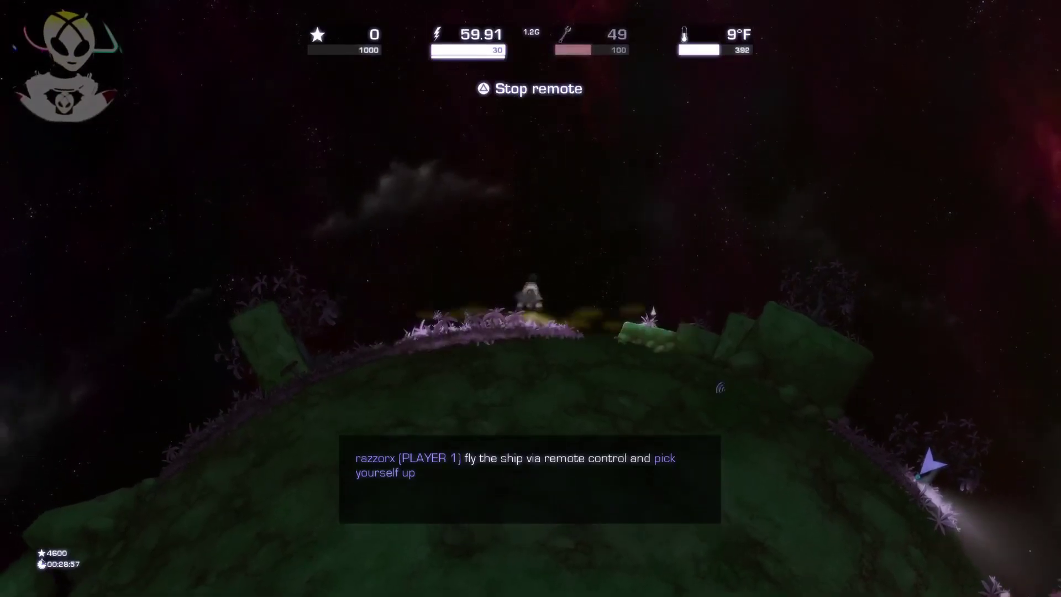
- Lift the remote ship off, fly it right, and land it on the astronaut
{"action": "key", "text": "w"}
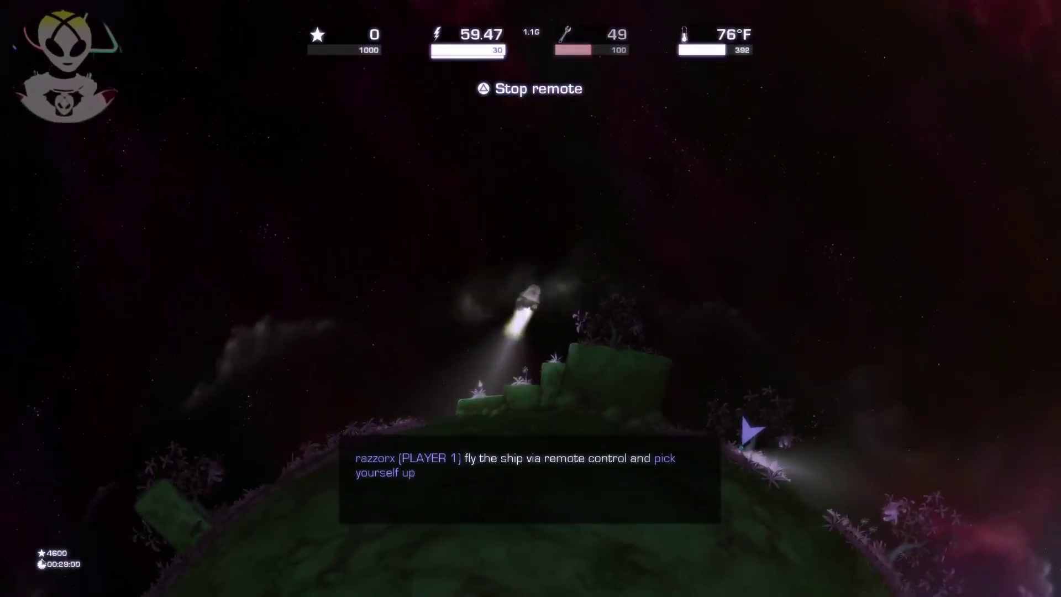
{"action": "key", "text": "d"}
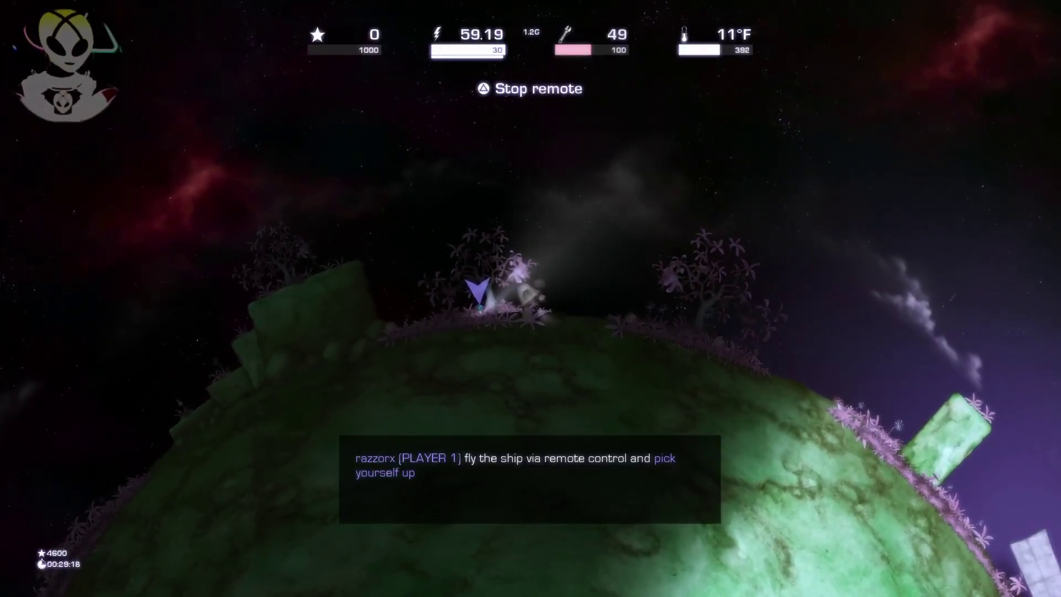
{"action": "key", "text": "Up"}
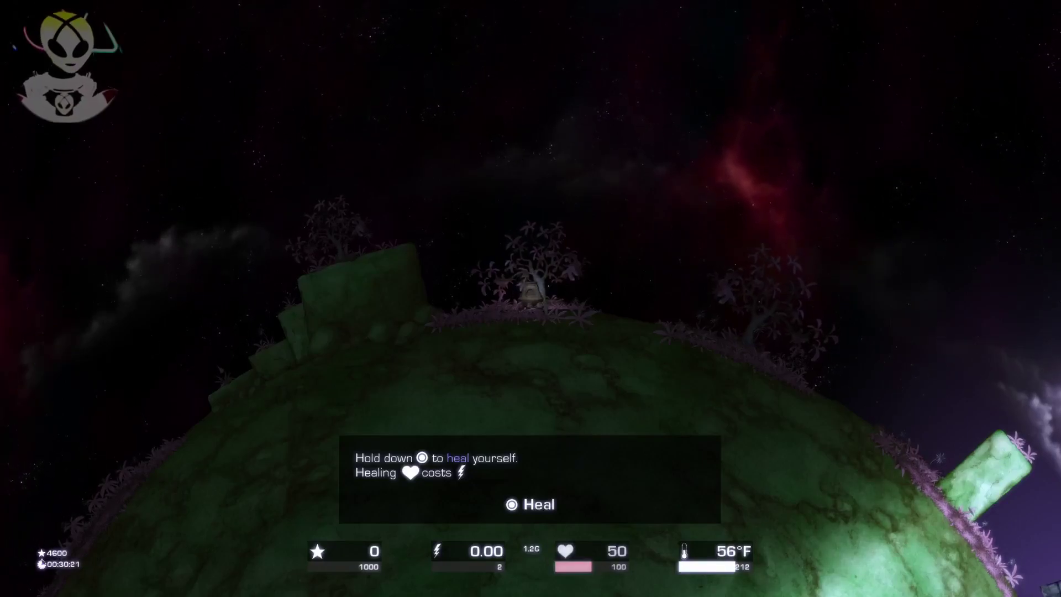
- Heal the astronaut to full health with energy and dismiss the tutorial dialogue
{"action": "key", "text": "space"}
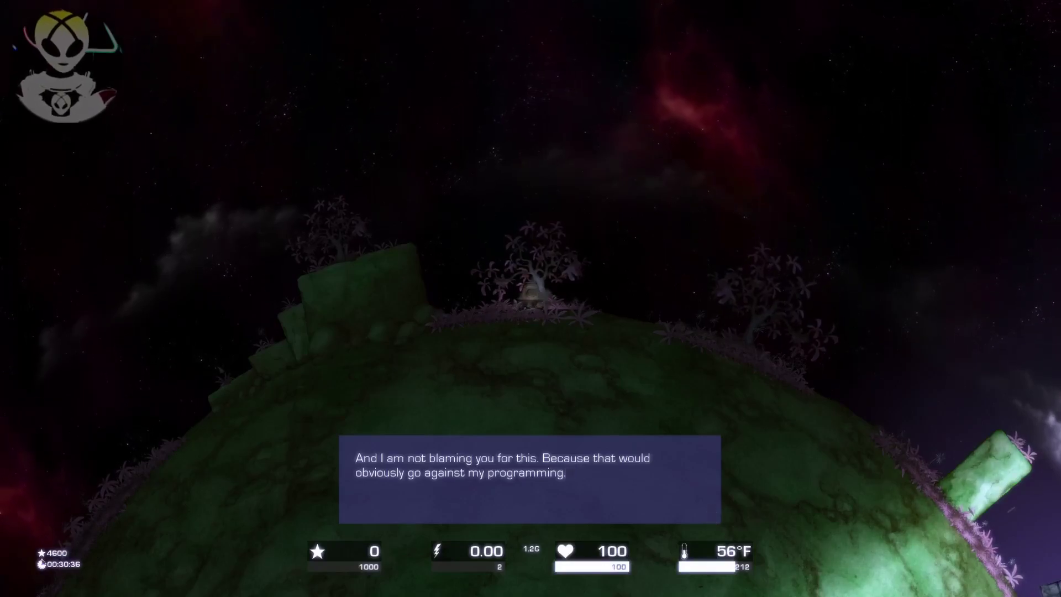
{"action": "key", "text": "Return"}
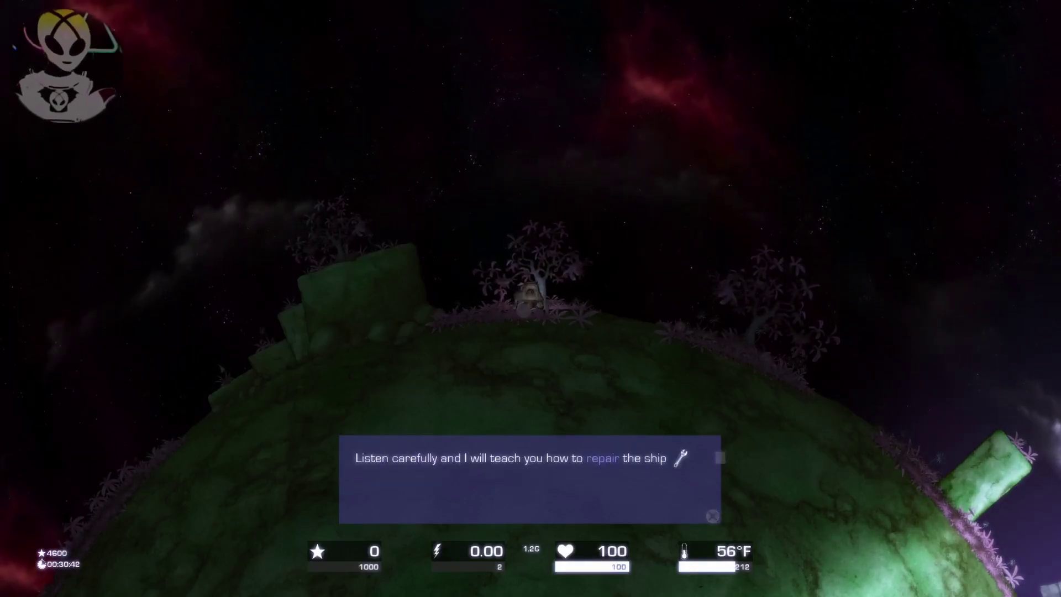
{"action": "key", "text": "Return"}
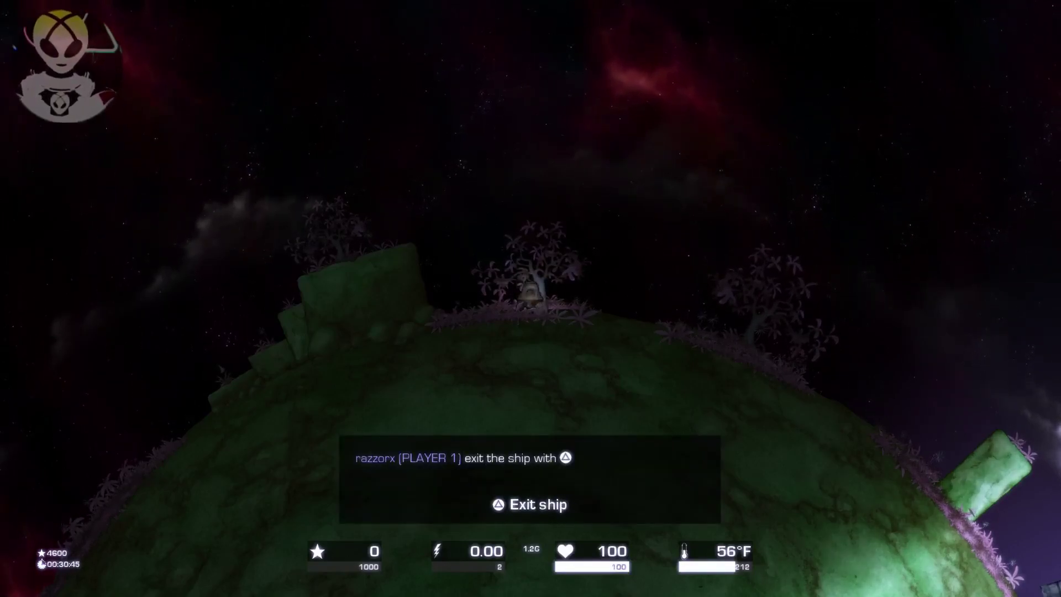
- Exit the ship, dismiss the jetpack repair message, and board the ship again
{"action": "key", "text": "e"}
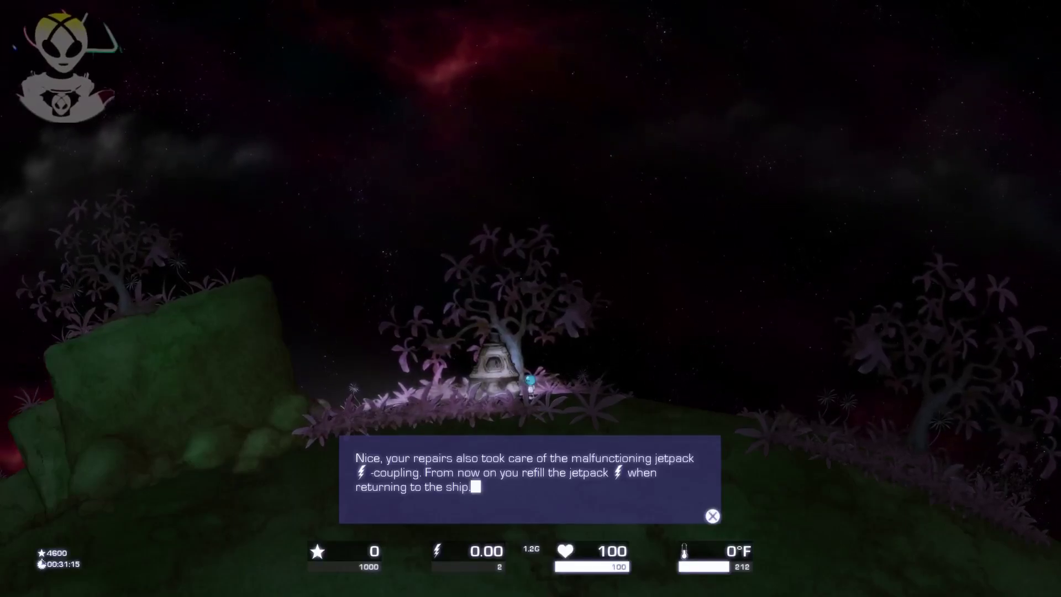
{"action": "key", "text": "Return"}
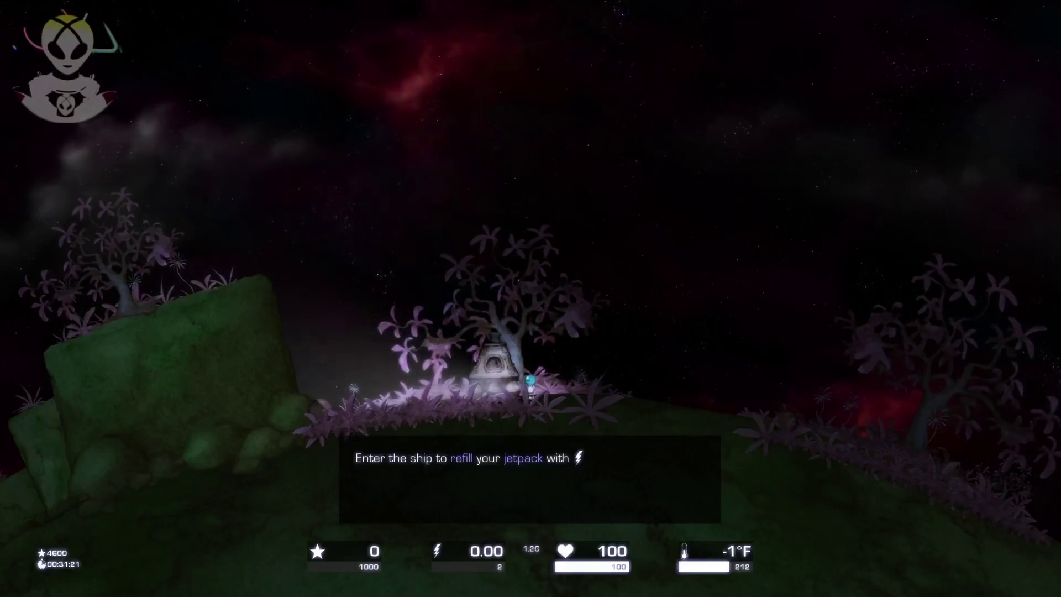
{"action": "key", "text": "e"}
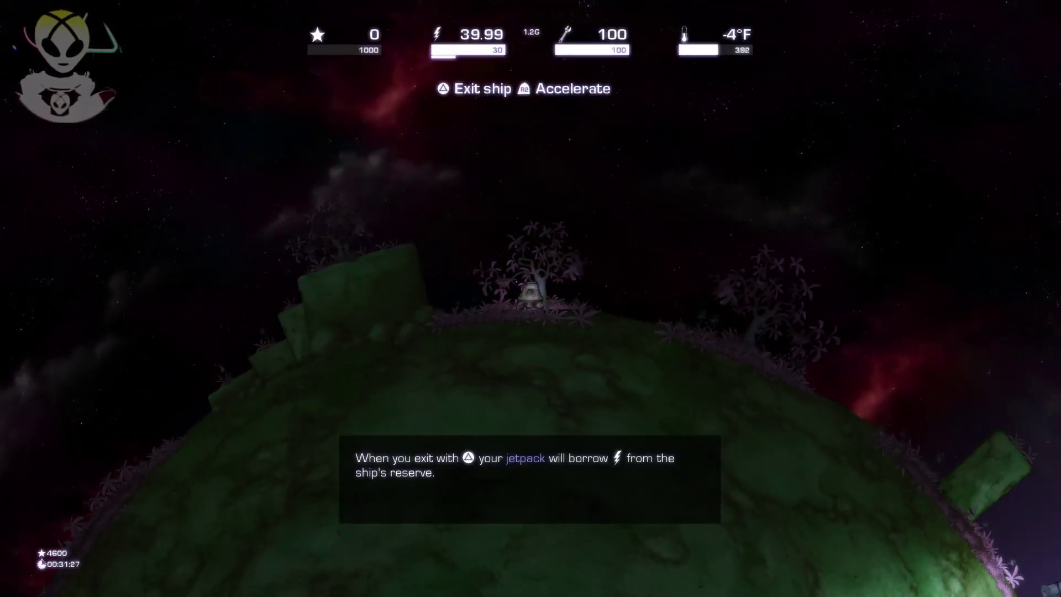
- Jetpack around near the ship, then return to collect 100 stars and 5 energy
{"action": "key", "text": "e"}
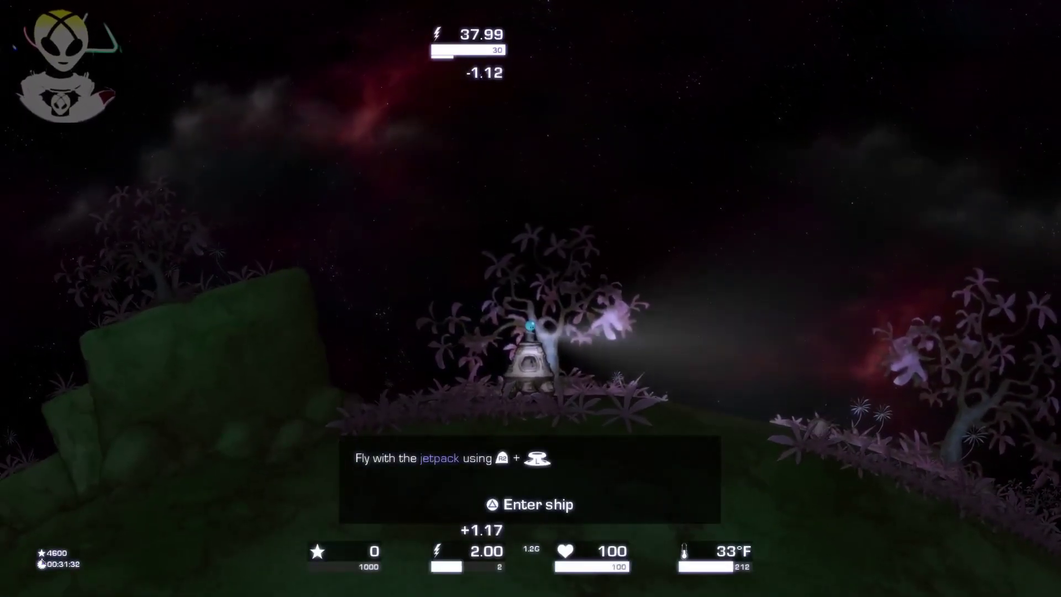
{"action": "key", "text": "d"}
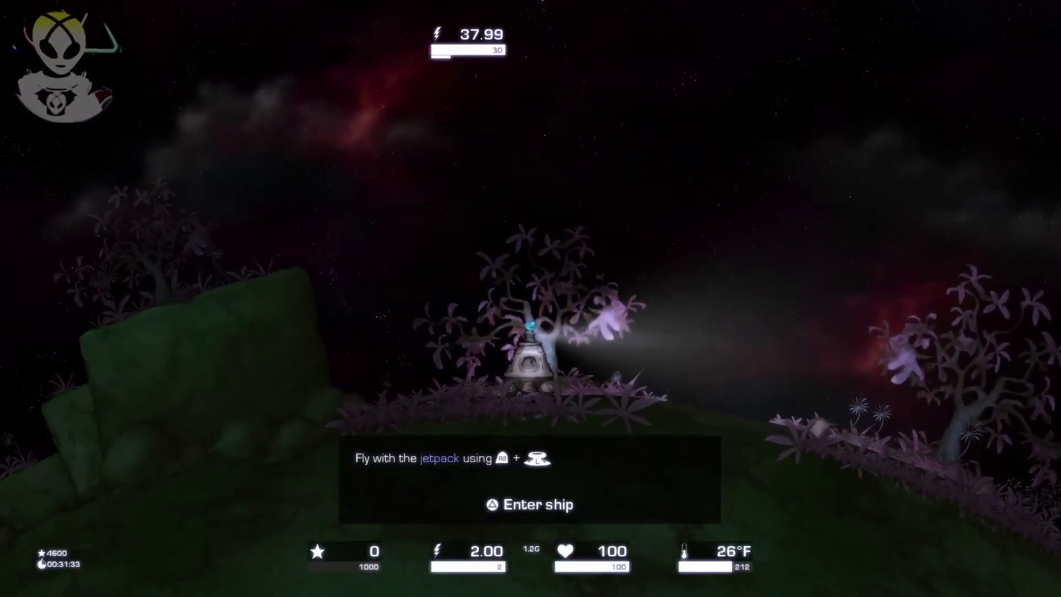
{"action": "key", "text": "space"}
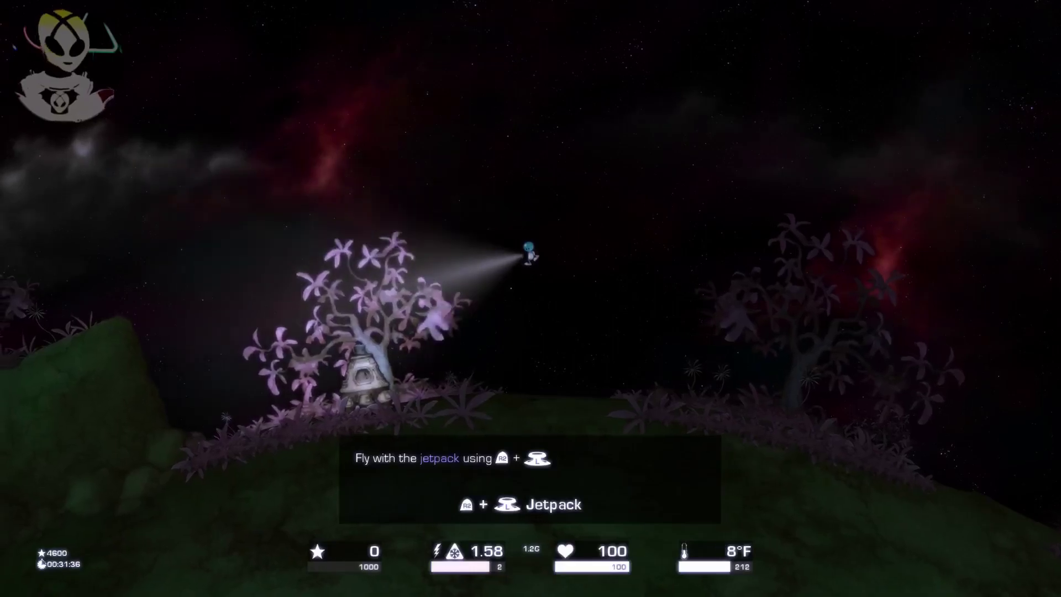
{"action": "key", "text": "d"}
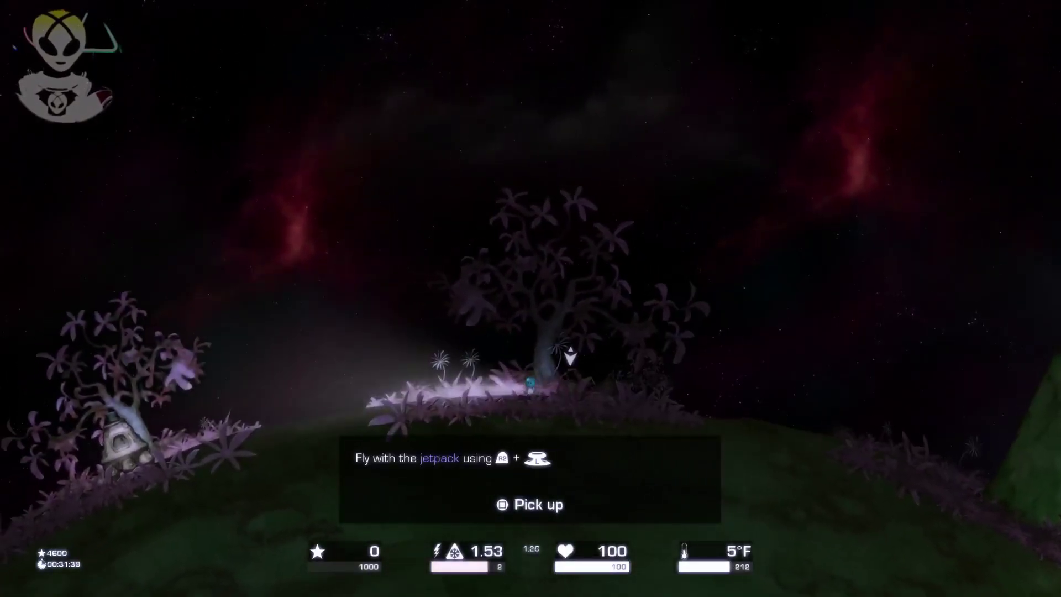
{"action": "key", "text": "a"}
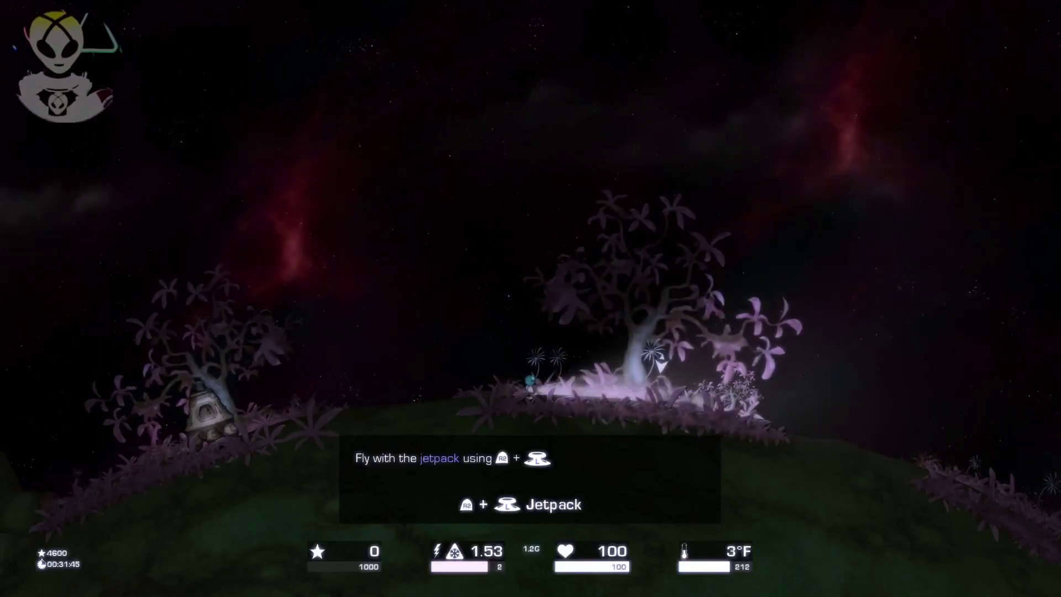
{"action": "key", "text": "space"}
{"action": "key", "text": "d"}
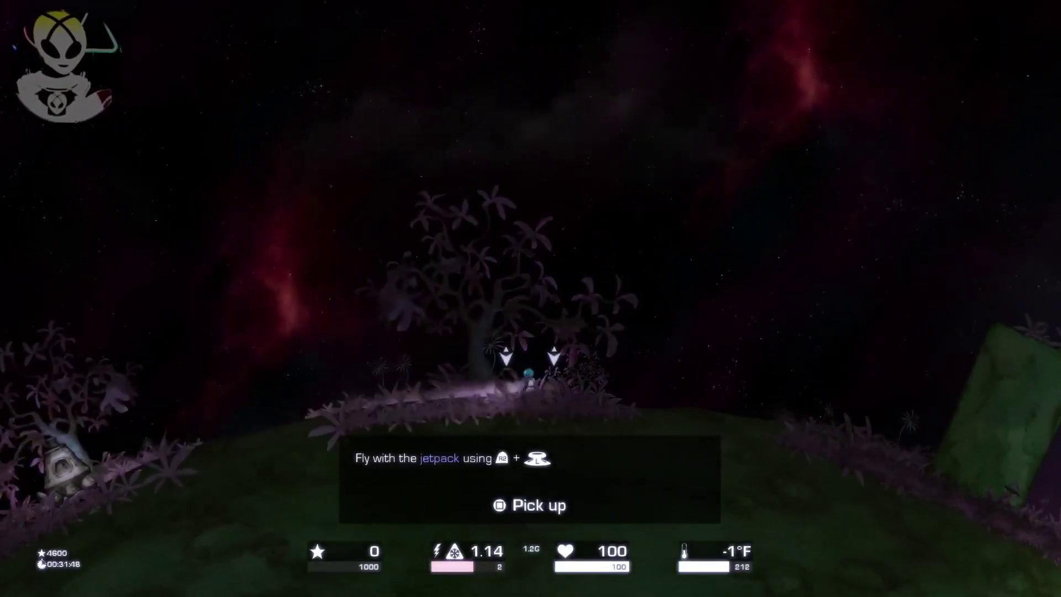
{"action": "key", "text": "a"}
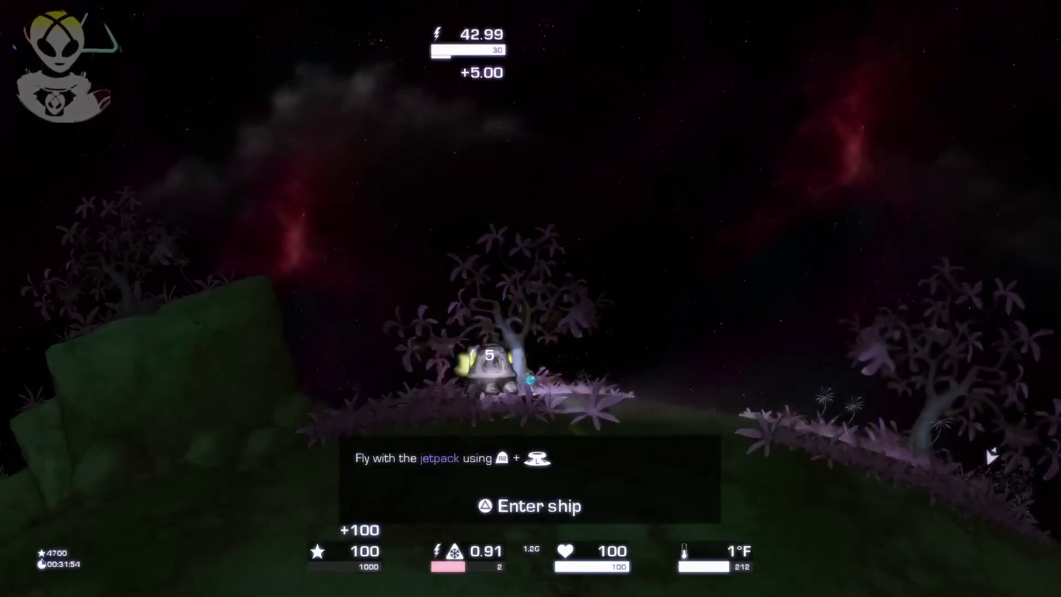
{"action": "key", "text": "d"}
{"action": "key", "text": "a"}
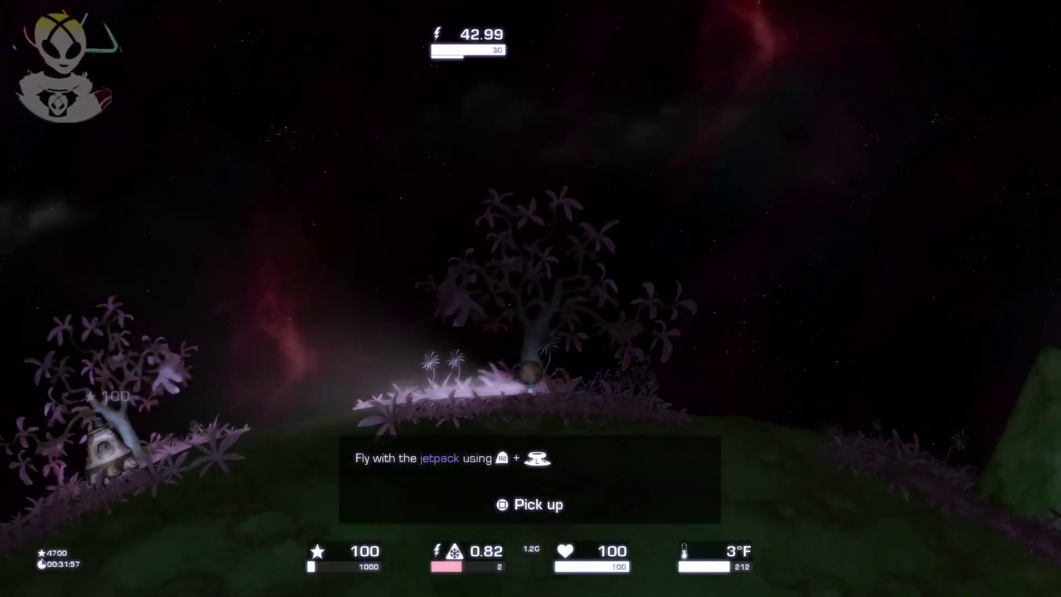
- Walk right and jetpack over the green rock, landing on its far side
{"action": "key", "text": "d"}
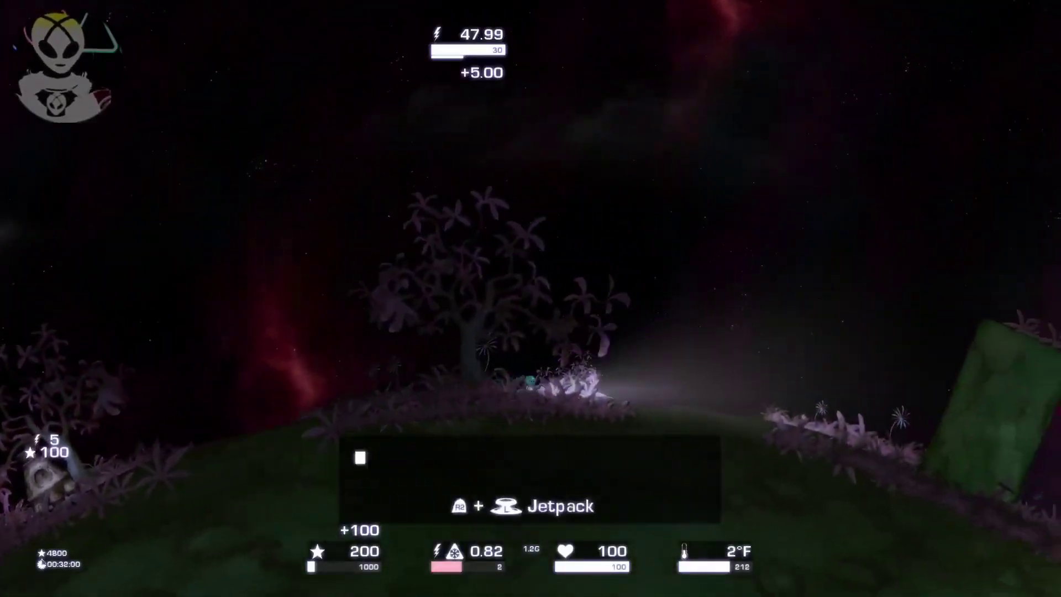
{"action": "key", "text": "d"}
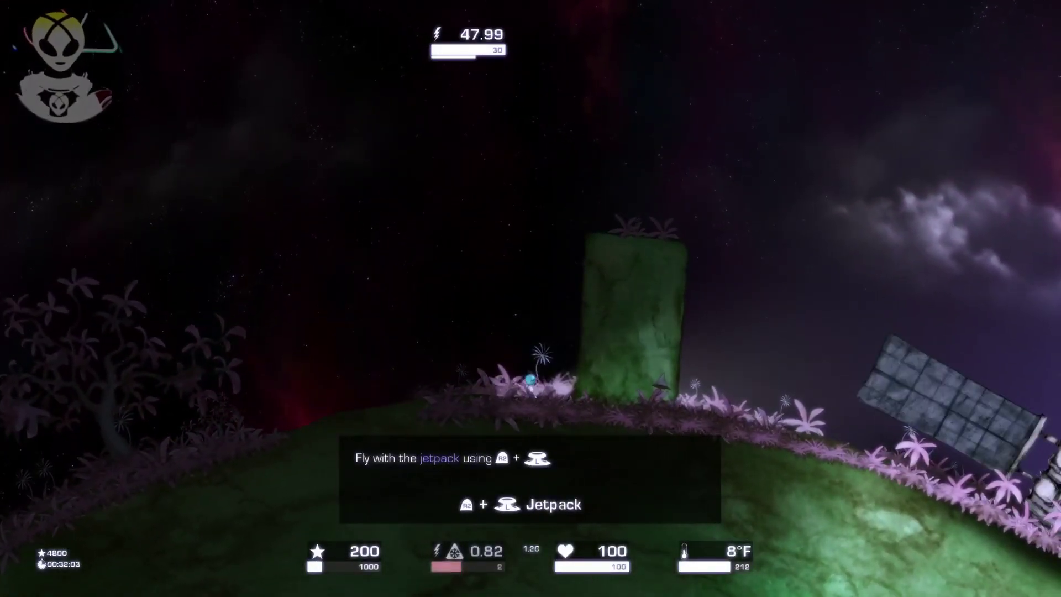
{"action": "key", "text": "d"}
{"action": "key", "text": "space"}
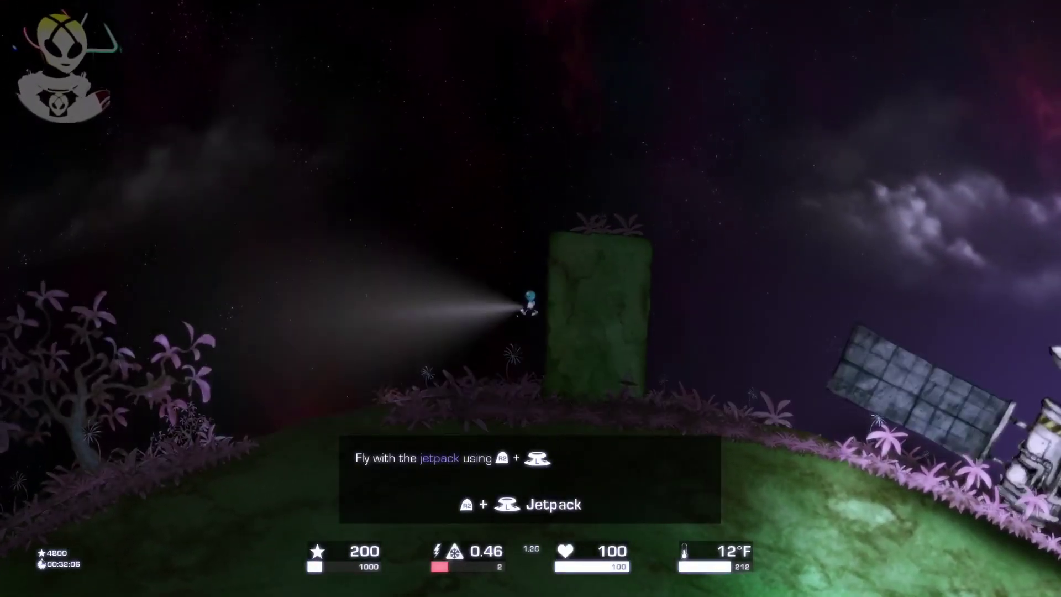
{"action": "key", "text": "space"}
{"action": "key", "text": "d"}
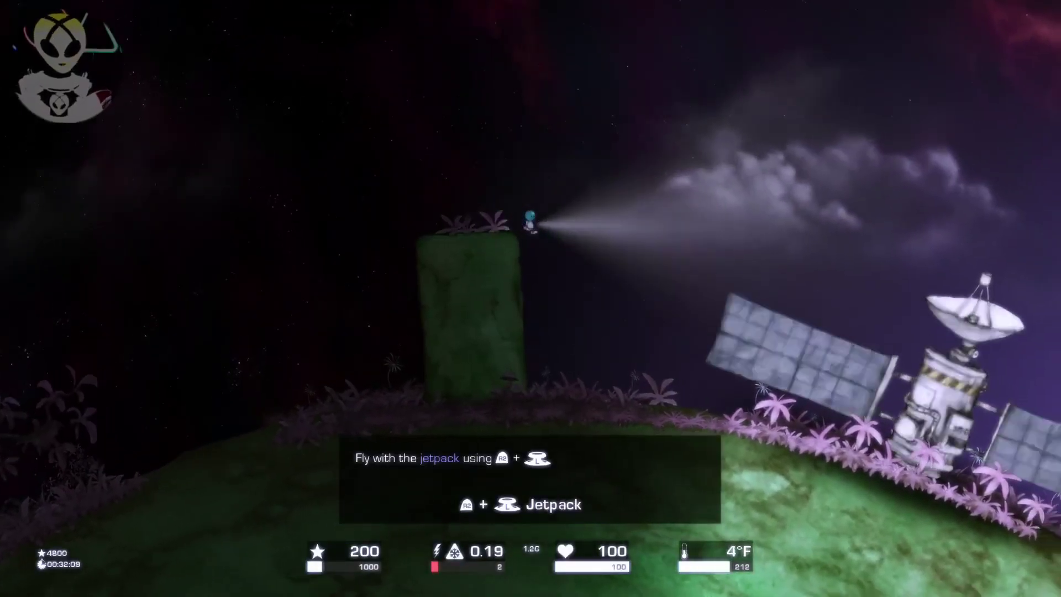
{"action": "key", "text": "d"}
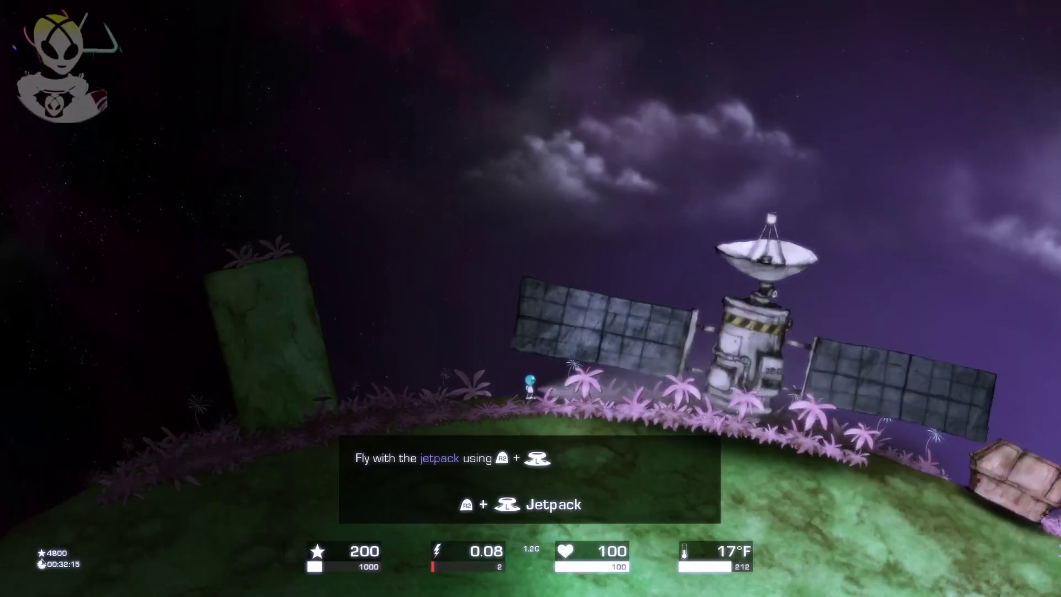
- Activate the satellite, walk back to the green block, then return toward the satellite
{"action": "key", "text": "d"}
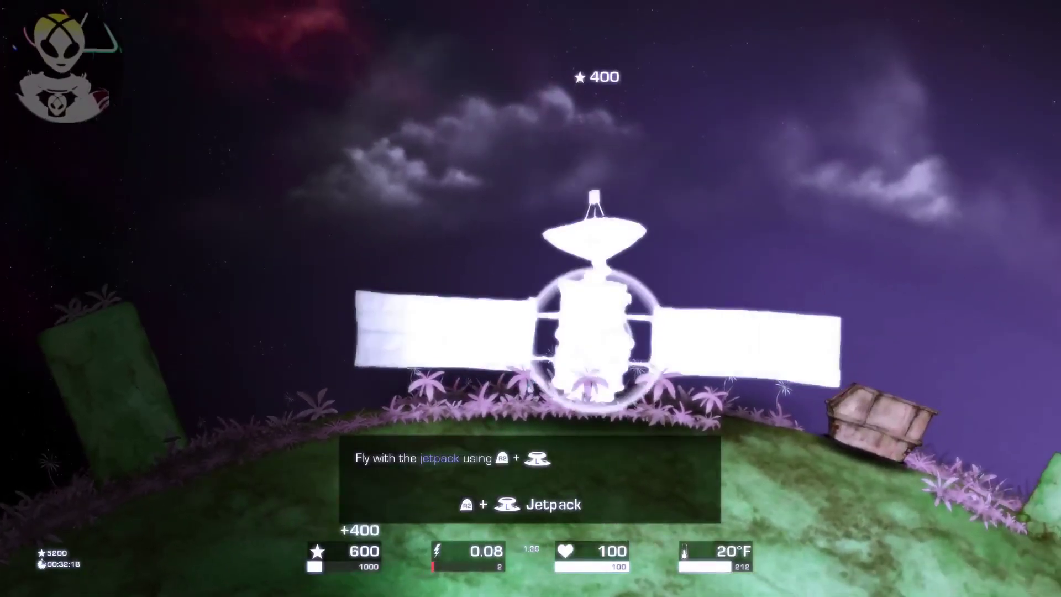
{"action": "key", "text": "a"}
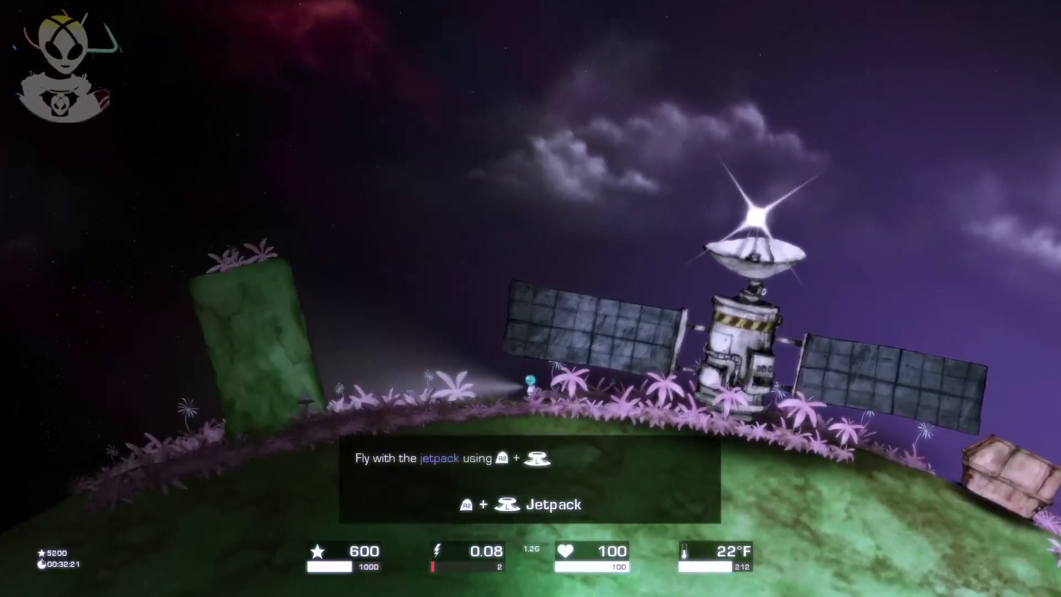
{"action": "key", "text": "a"}
{"action": "key", "text": "space"}
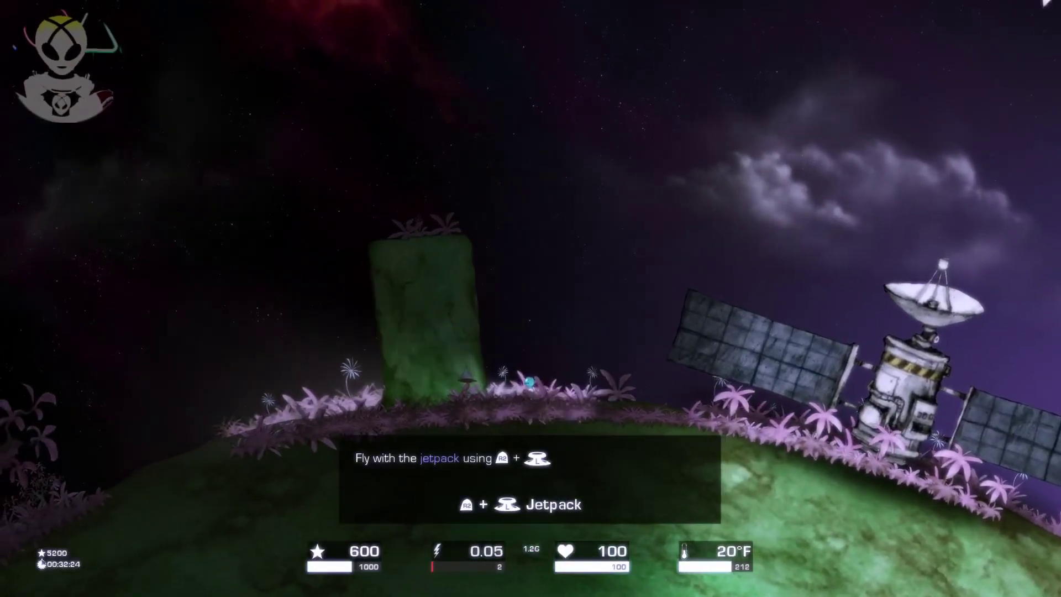
{"action": "key", "text": "d"}
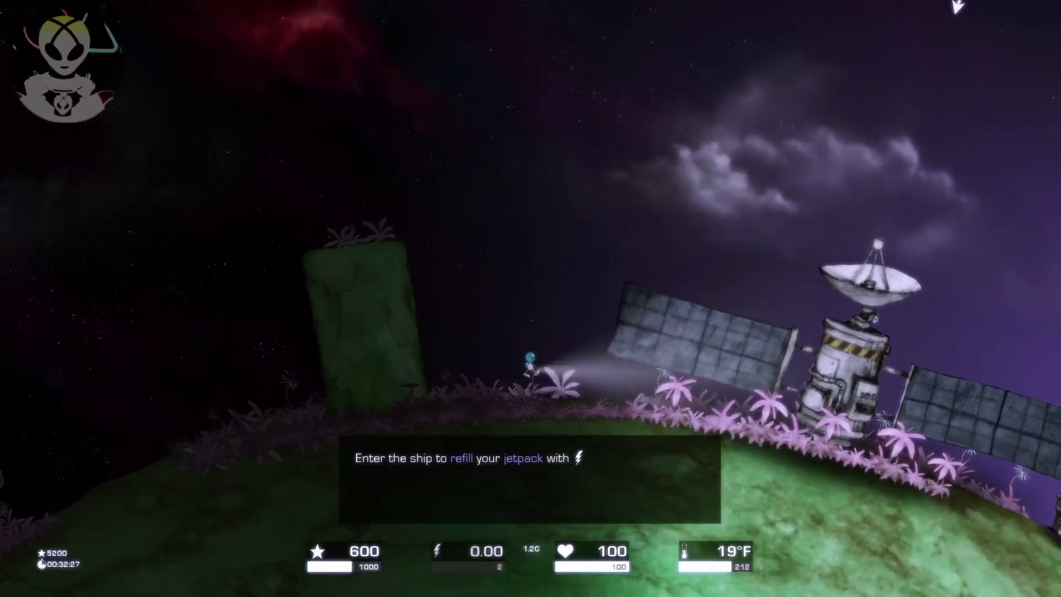
{"action": "key", "text": "space"}
{"action": "key", "text": "d"}
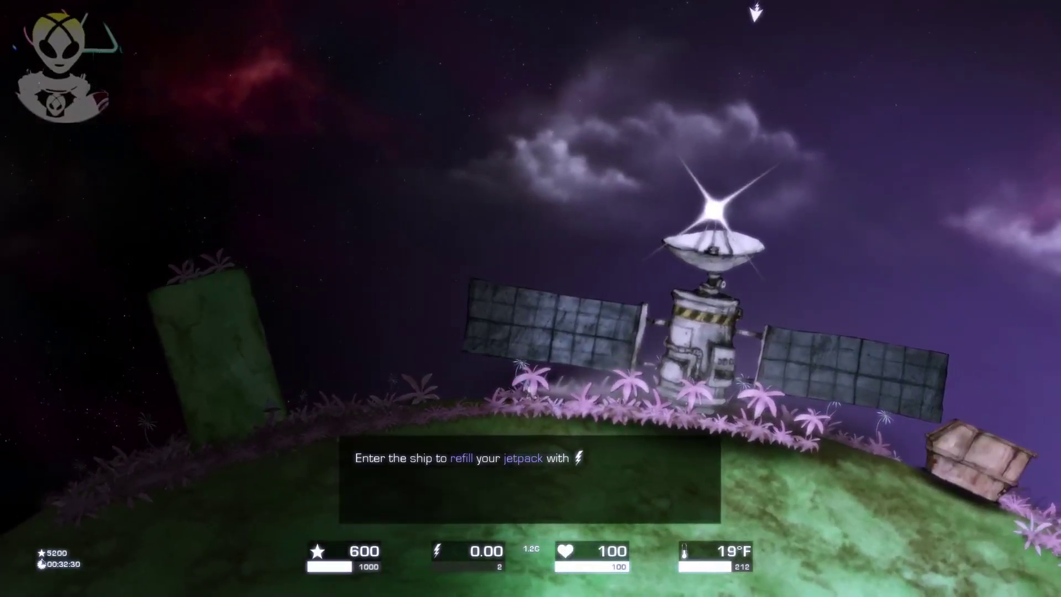
{"action": "key", "text": "d"}
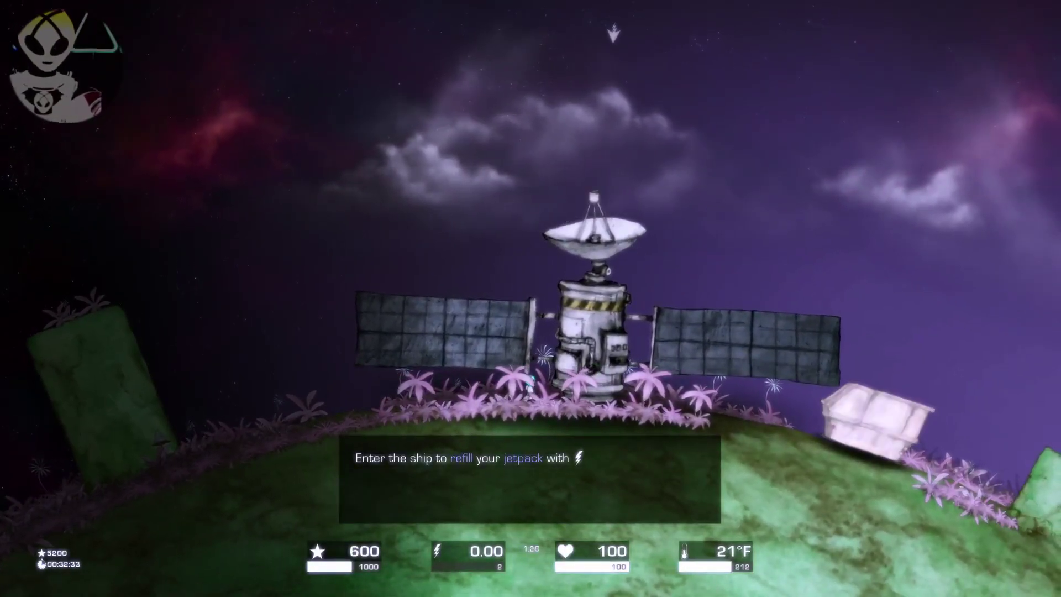
- Latch onto the satellite for 600 stars, return to the green pillar, and remote-control the ship
{"action": "key", "text": "a"}
{"action": "key", "text": "d"}
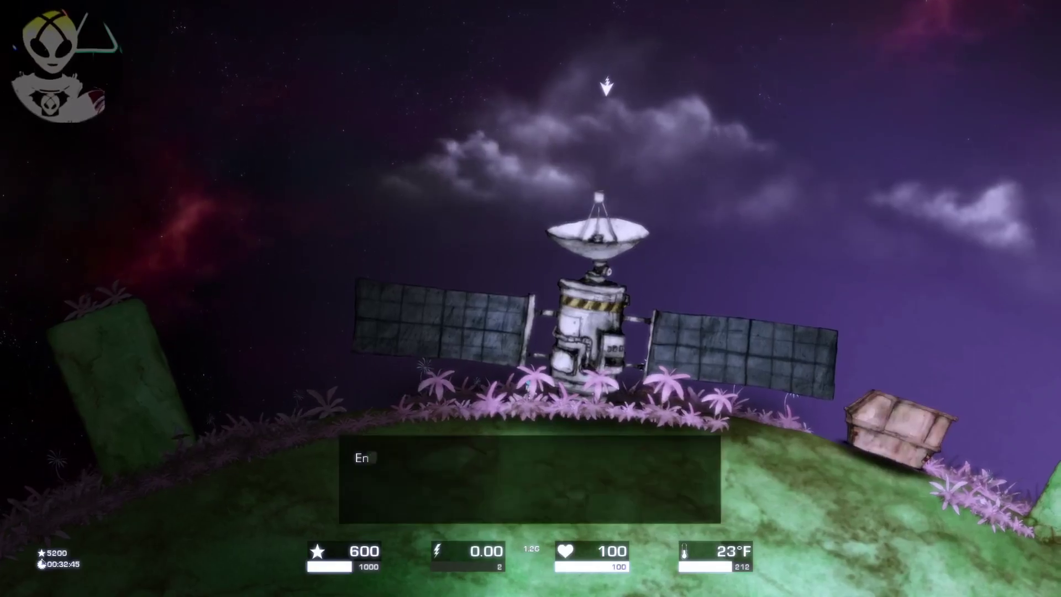
{"action": "key", "text": "a"}
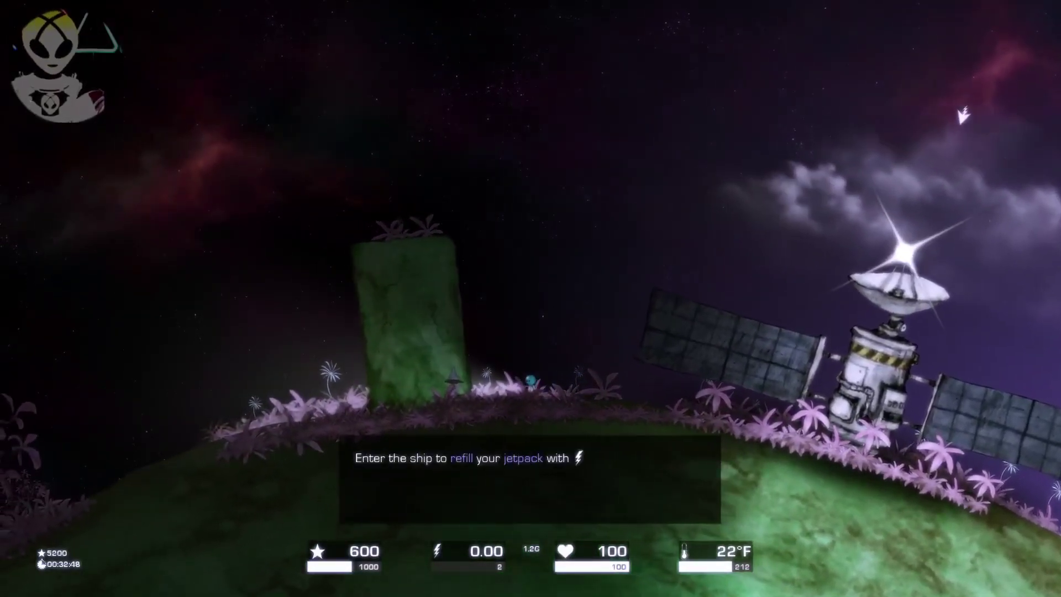
{"action": "key", "text": "d"}
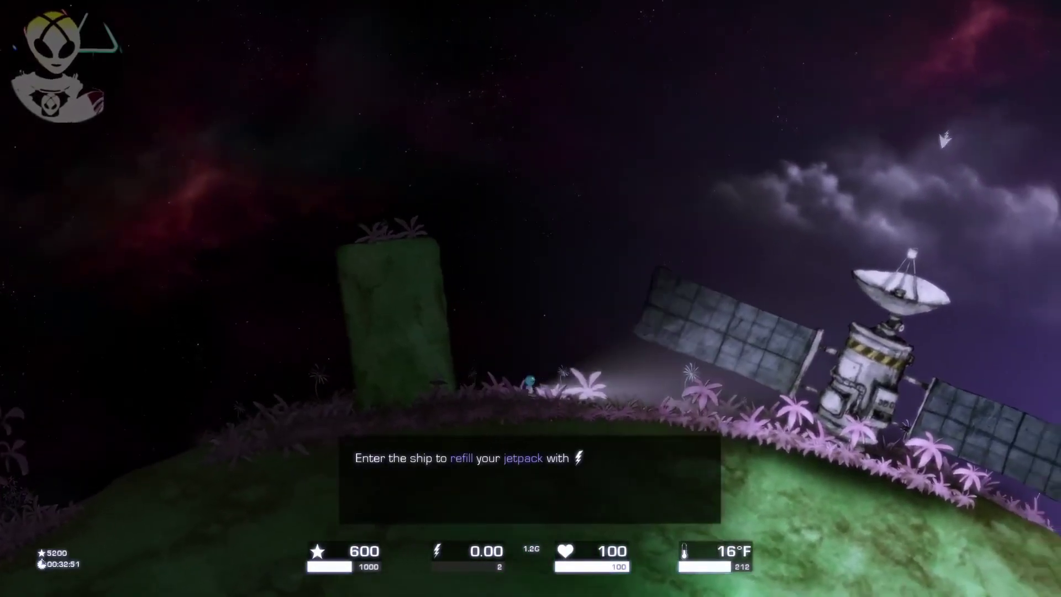
{"action": "key", "text": "a"}
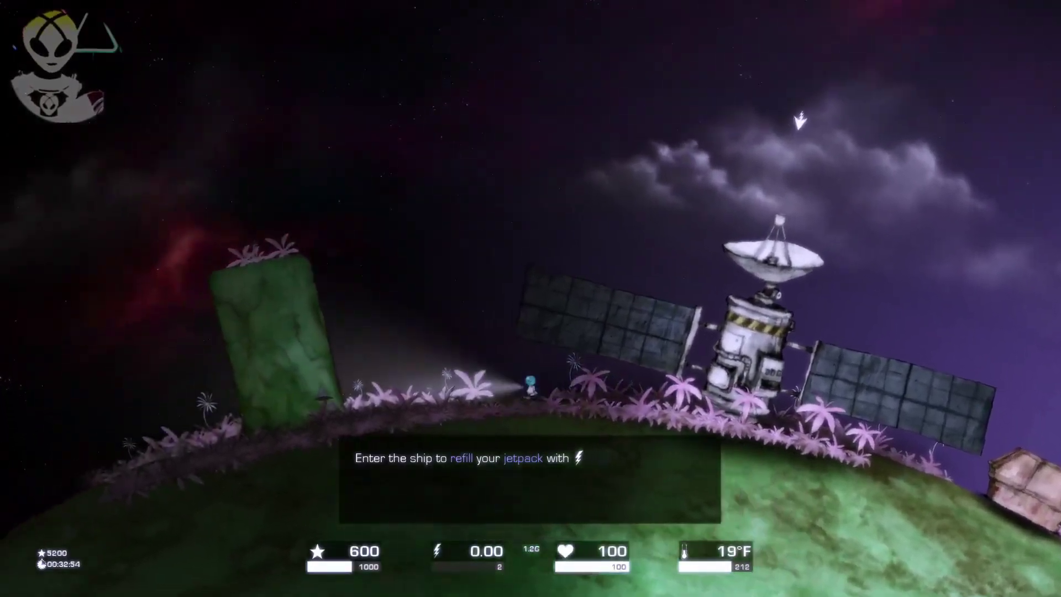
{"action": "key", "text": "r"}
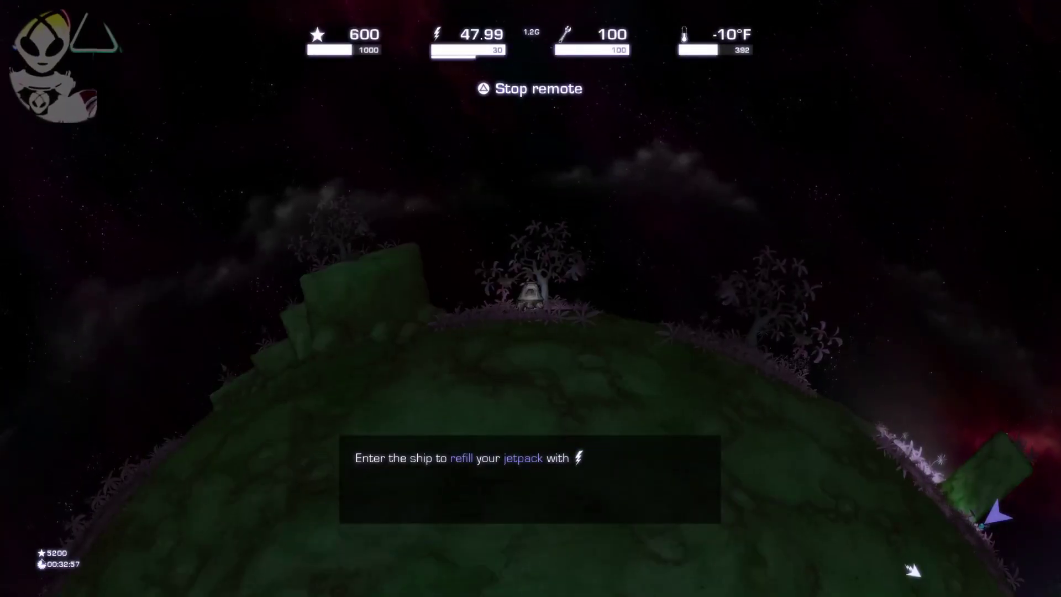
- Land the remote ship beside the astronaut, end remote control, and launch toward the satellite
{"action": "key", "text": "w"}
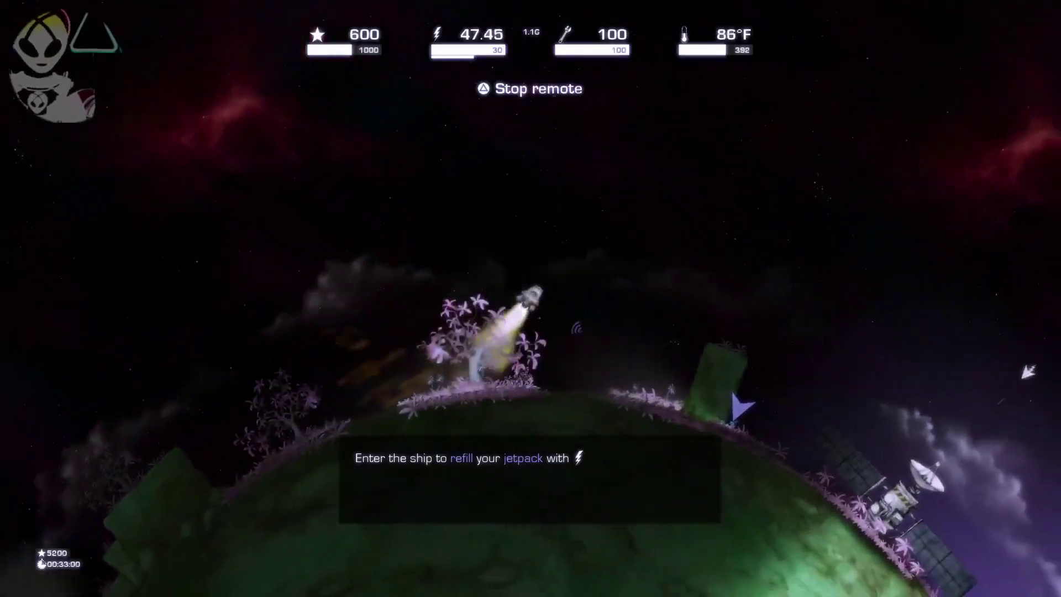
{"action": "key", "text": "d"}
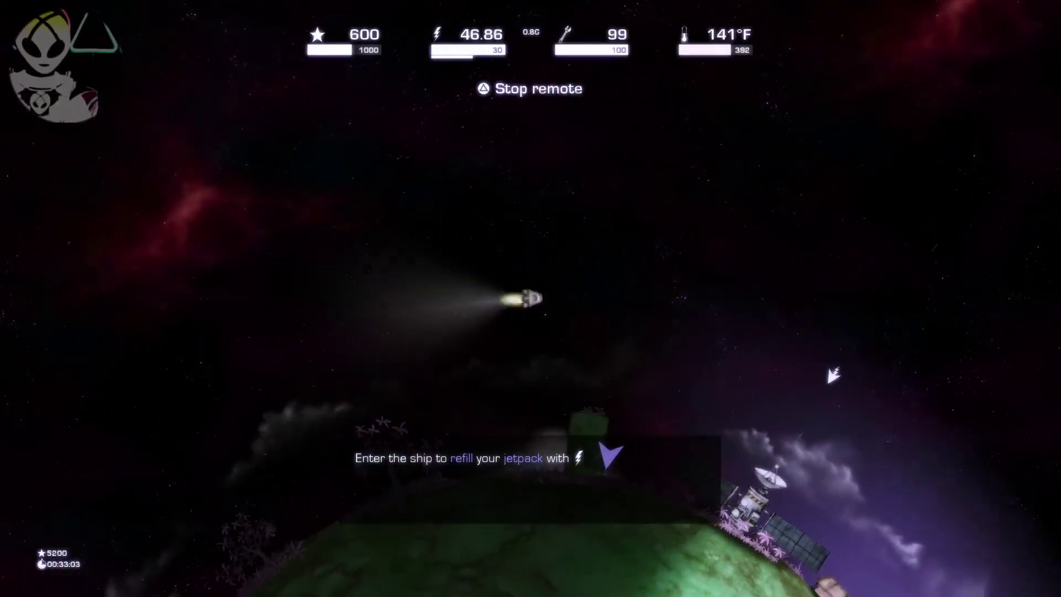
{"action": "key", "text": "a"}
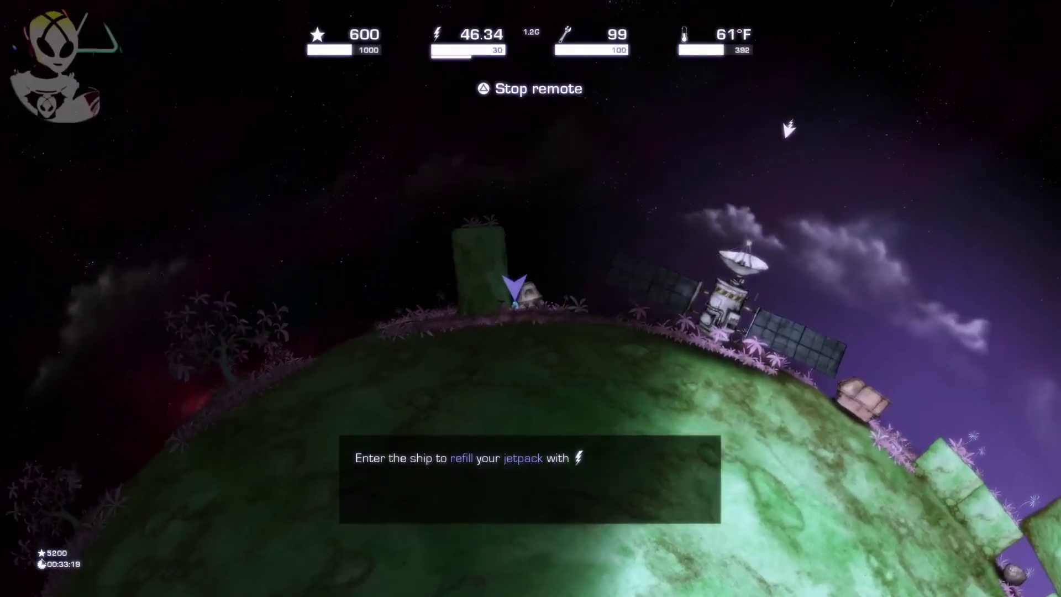
{"action": "key", "text": "e"}
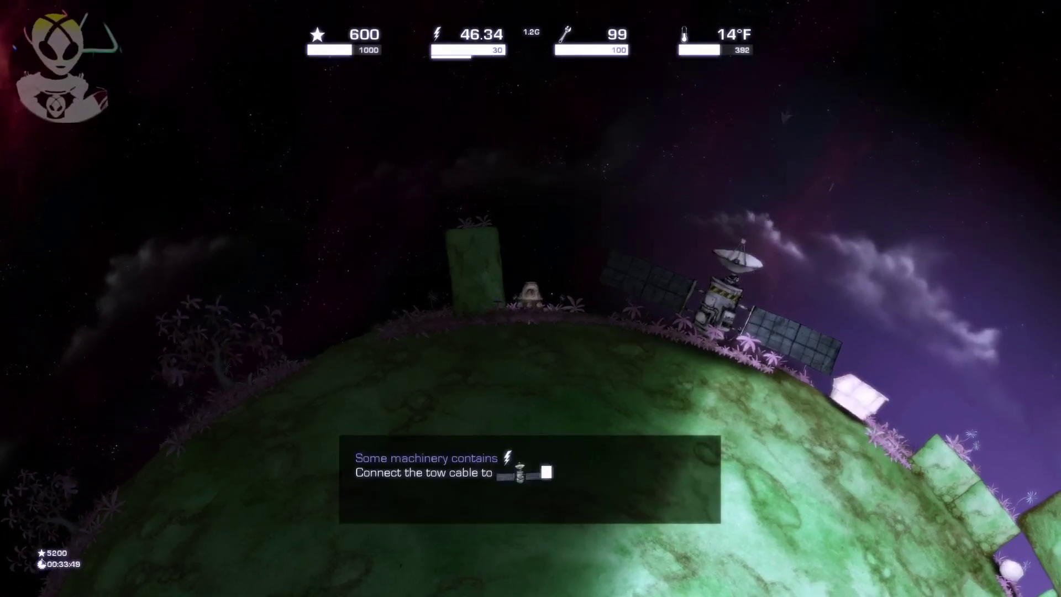
{"action": "key", "text": "w"}
- Hook the tow cable onto the satellite, then release it and head for the red star
{"action": "key", "text": "e"}
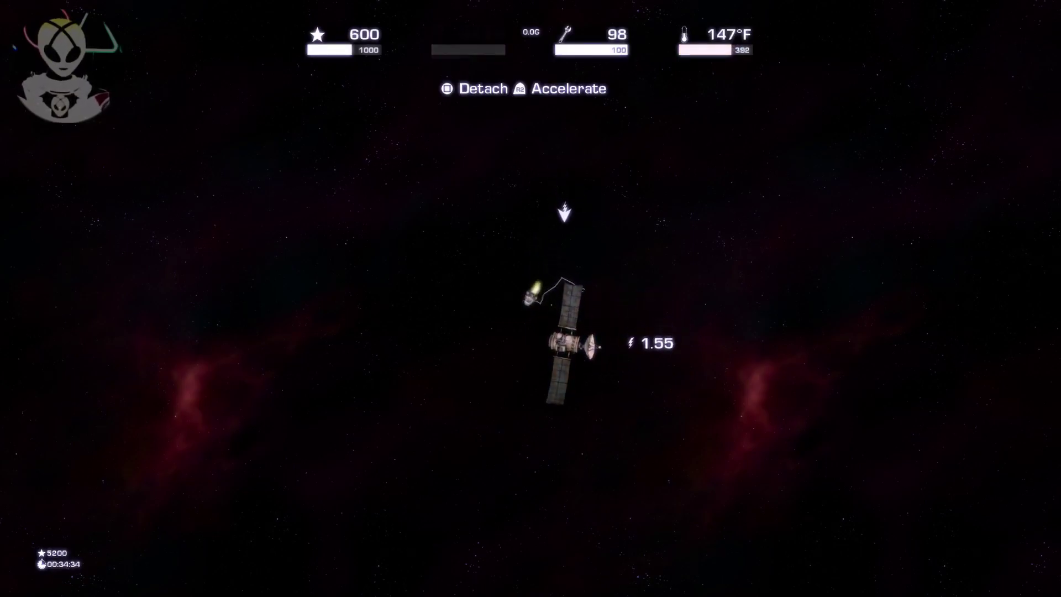
{"action": "key", "text": "space"}
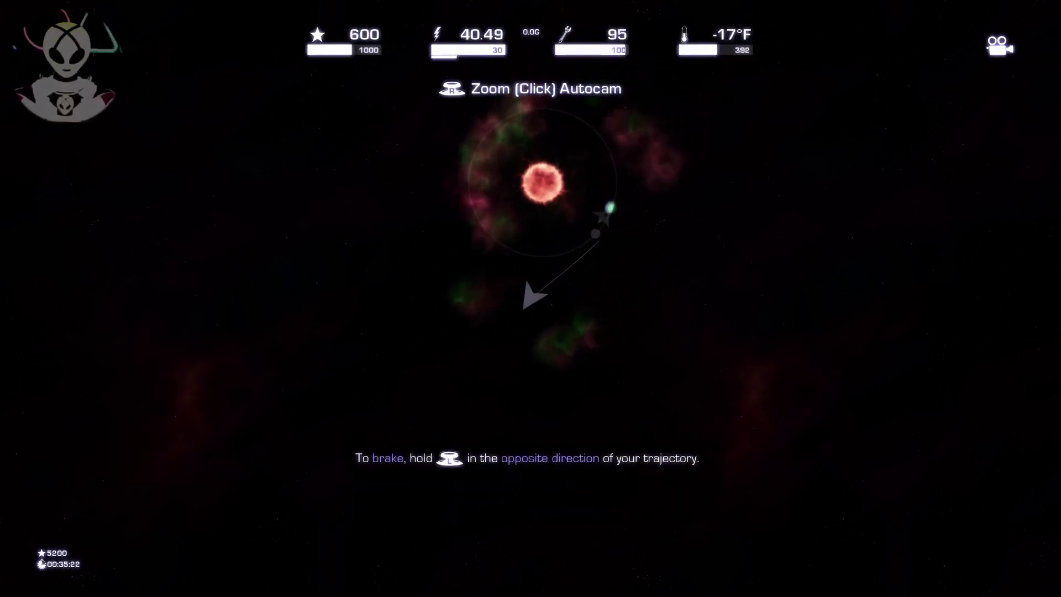
{"action": "scroll", "coordinate": [533, 294], "scroll_direction": "up", "scroll_amount": 3}
{"action": "scroll", "coordinate": [533, 296], "scroll_direction": "up", "scroll_amount": 2}
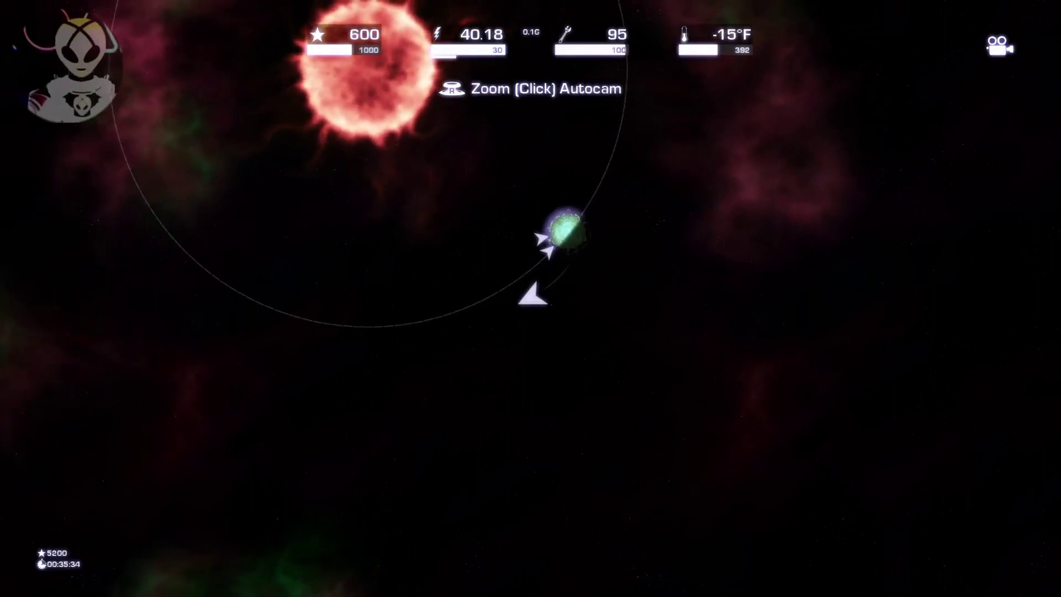
{"action": "scroll", "coordinate": [531, 296], "scroll_direction": "up", "scroll_amount": 3}
{"action": "scroll", "coordinate": [531, 296], "scroll_direction": "up", "scroll_amount": 3}
{"action": "scroll", "coordinate": [531, 298], "scroll_direction": "up", "scroll_amount": 2}
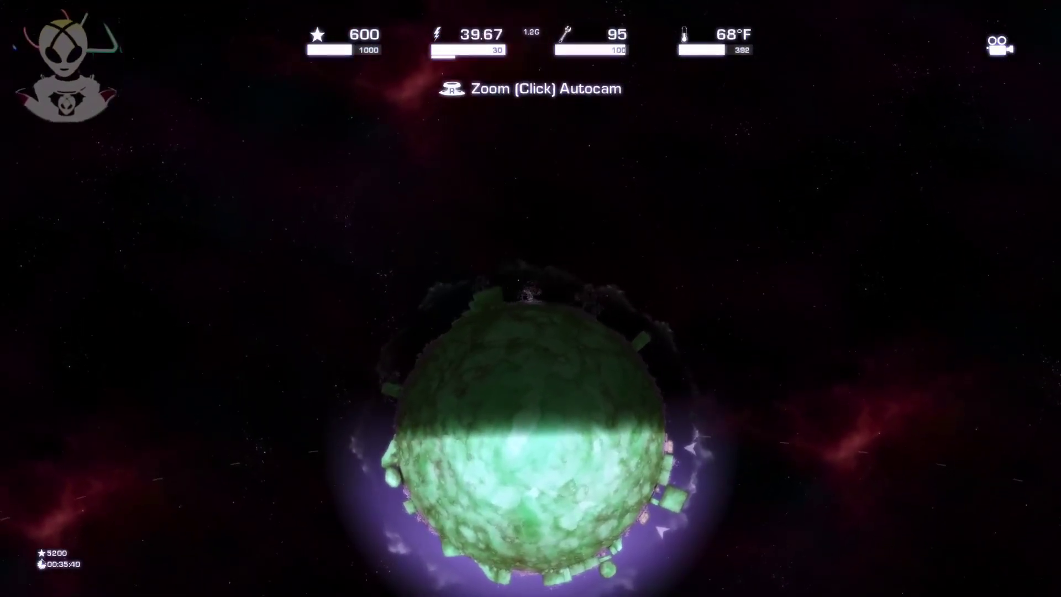
{"action": "scroll", "coordinate": [531, 414], "scroll_direction": "up", "scroll_amount": 5}
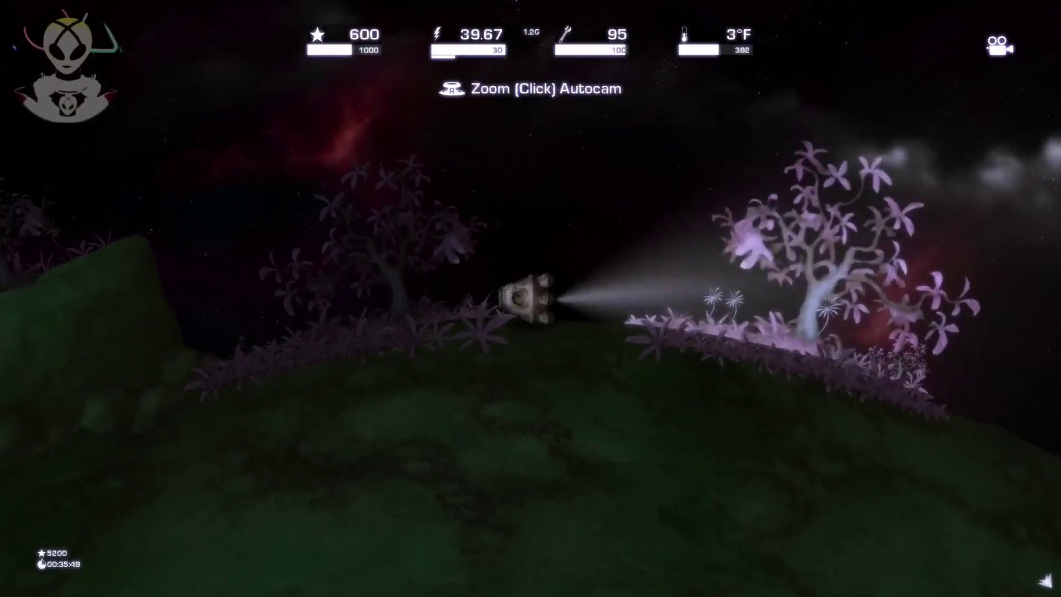
- Exit the pod, walk right to the green rock, and return to the pod with hull at 100
{"action": "key", "text": "e"}
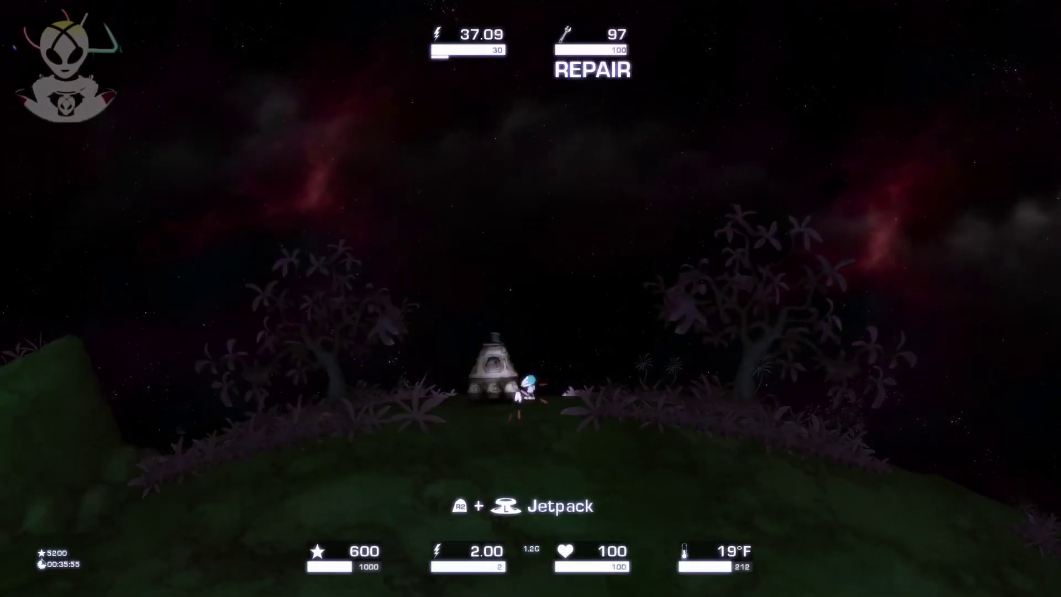
{"action": "key", "text": "d"}
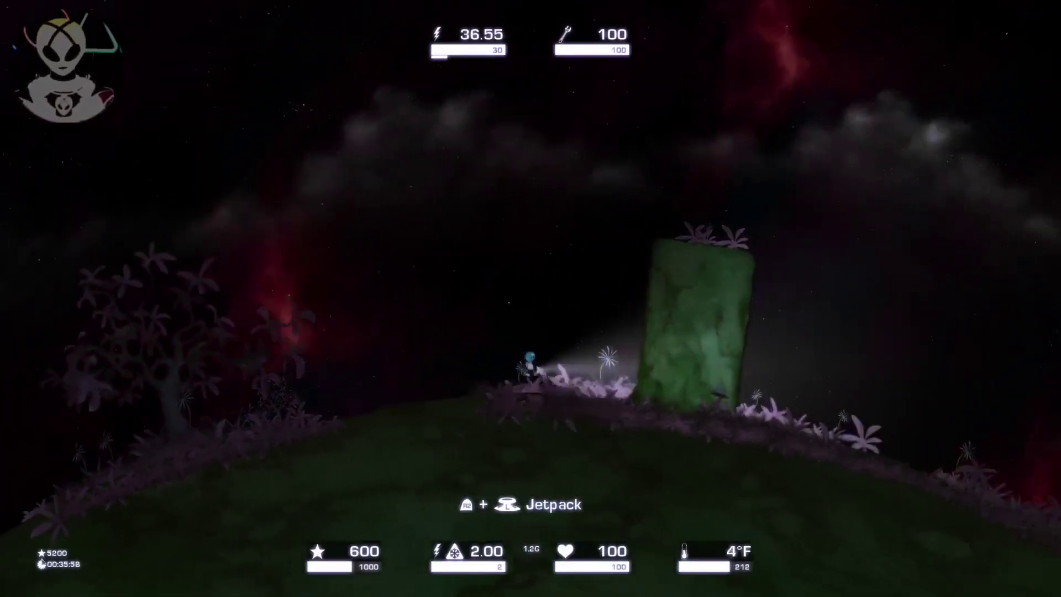
{"action": "key", "text": "space"}
{"action": "key", "text": "a"}
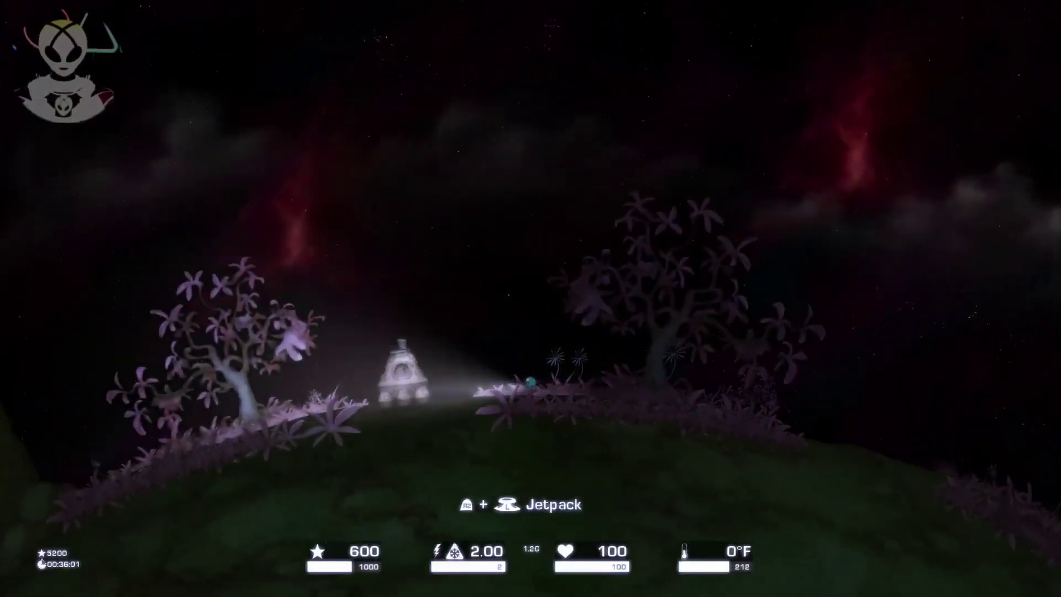
{"action": "key", "text": "d"}
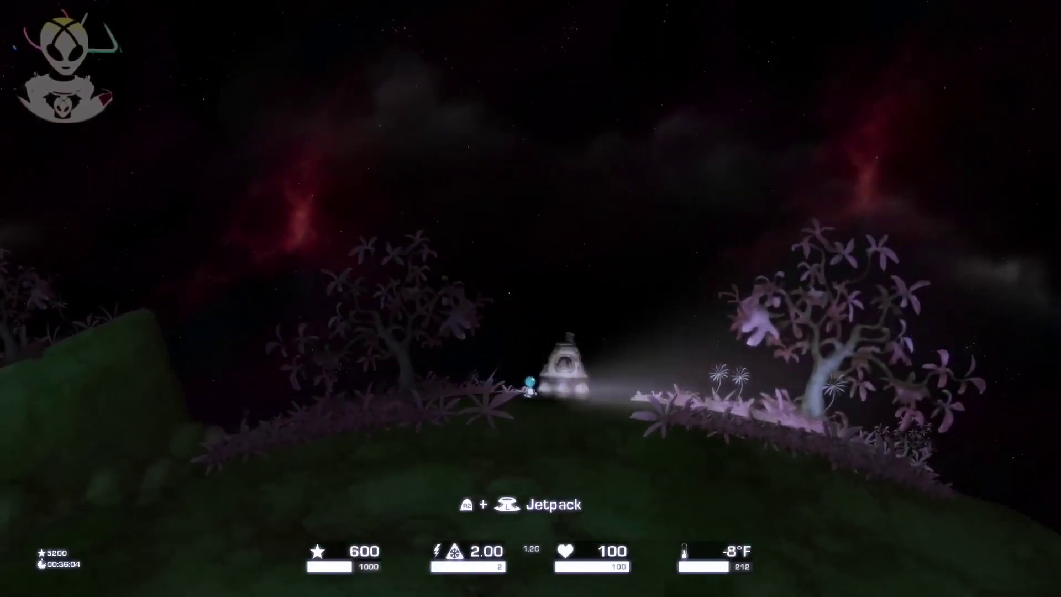
- Board the pod and fly it off the green rock, heading left across the planet
{"action": "key", "text": "e"}
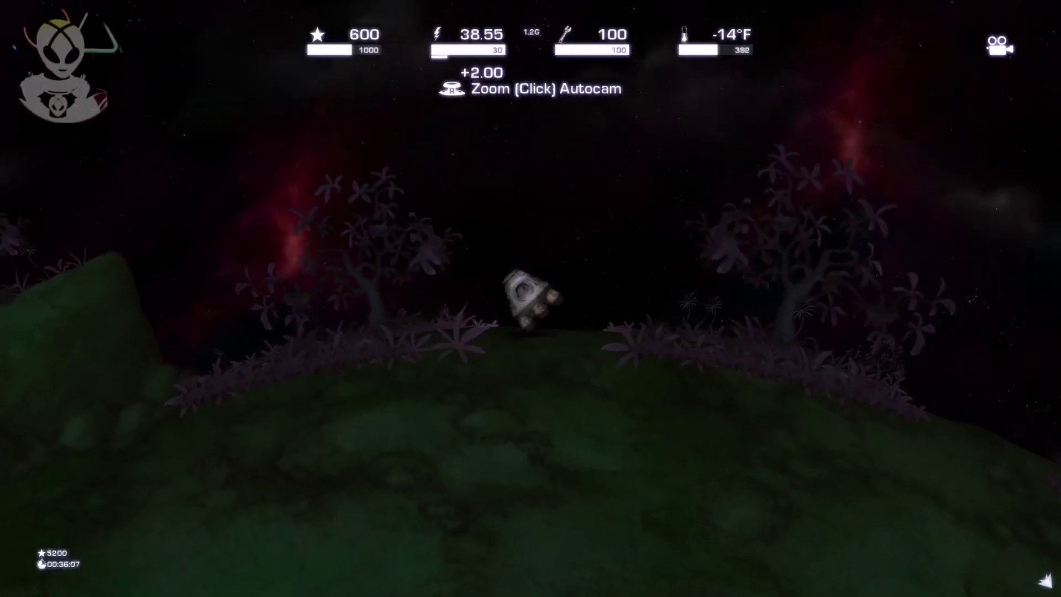
{"action": "key", "text": "a"}
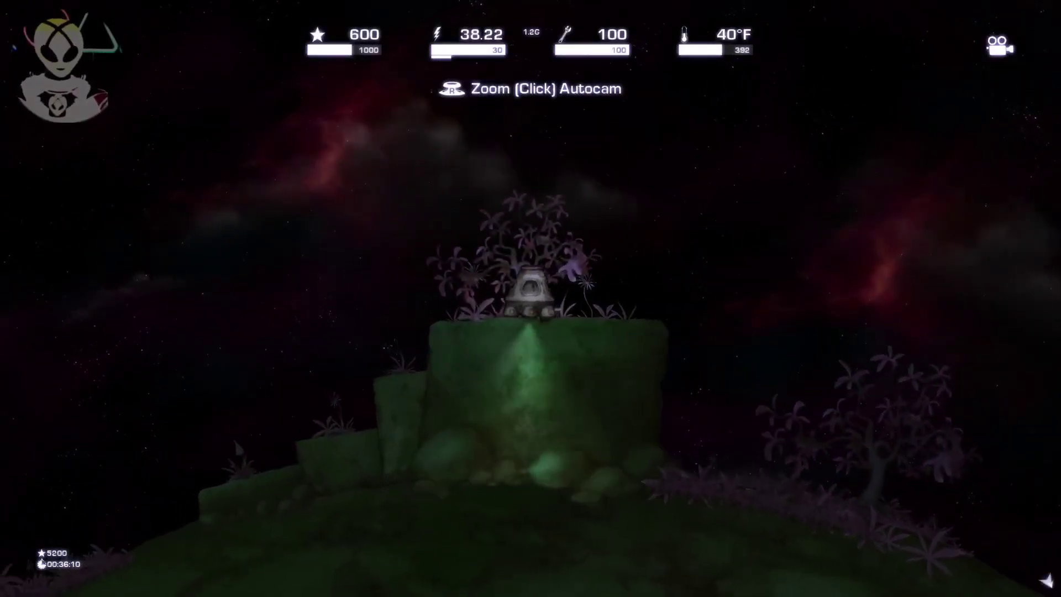
{"action": "key", "text": "a"}
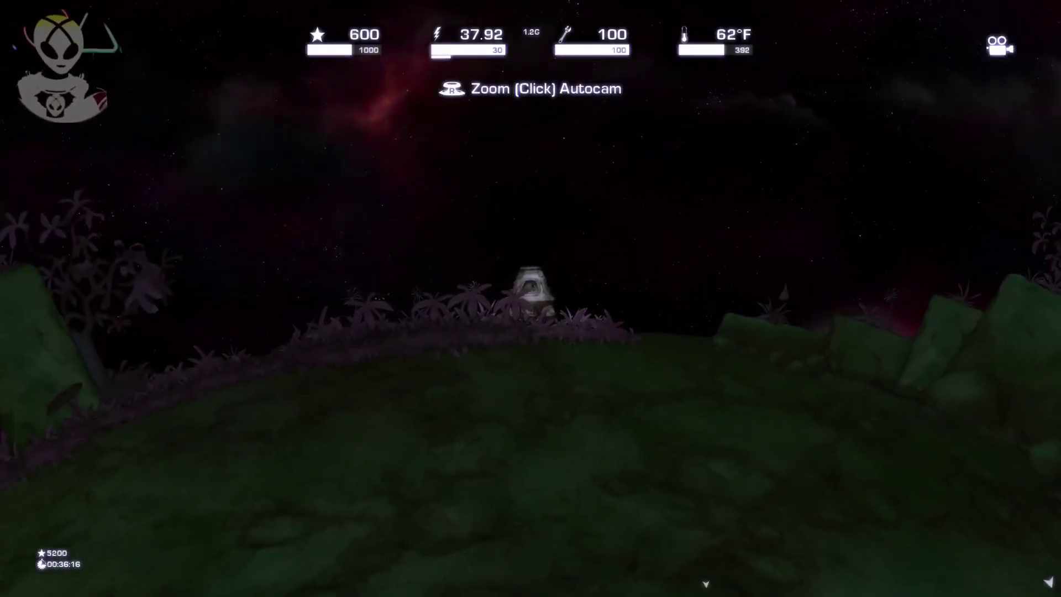
{"action": "key", "text": "w"}
{"action": "key", "text": "a"}
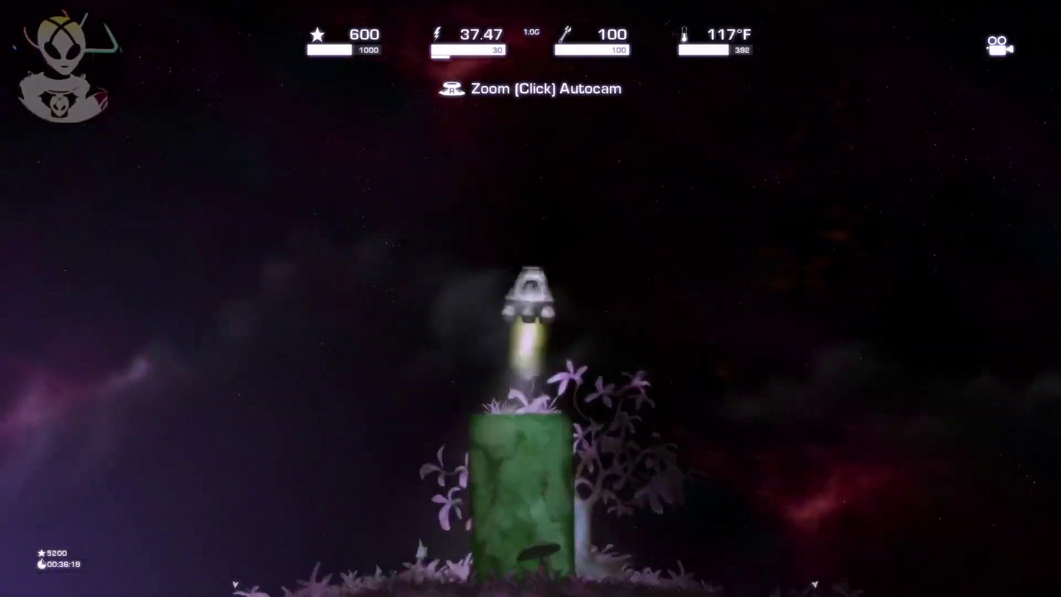
{"action": "key", "text": "a"}
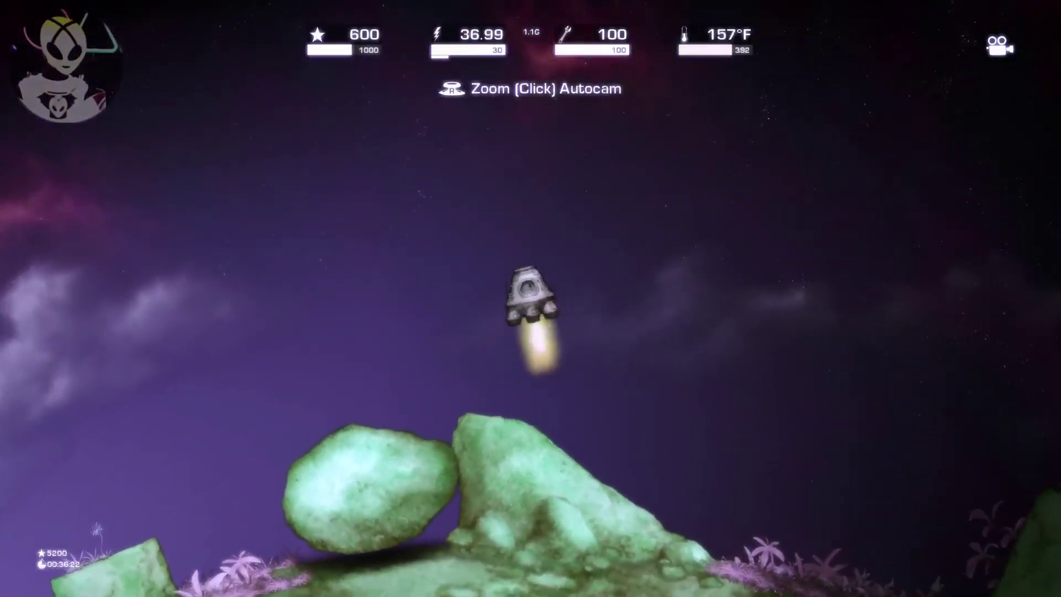
- Keep flying left over the hills, then hop the pod onto the stone wall
{"action": "key", "text": "a"}
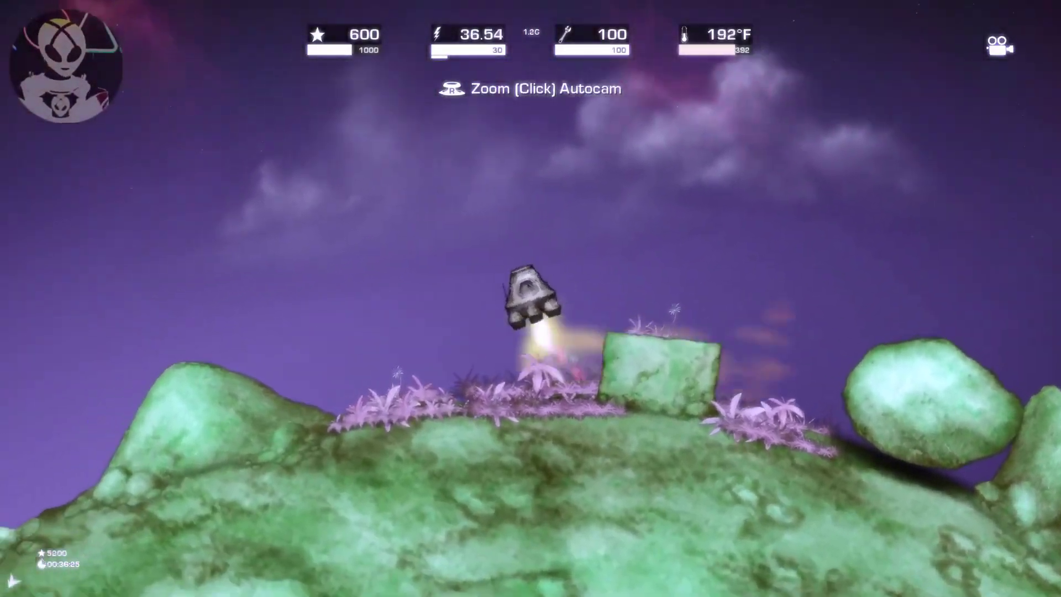
{"action": "key", "text": "w"}
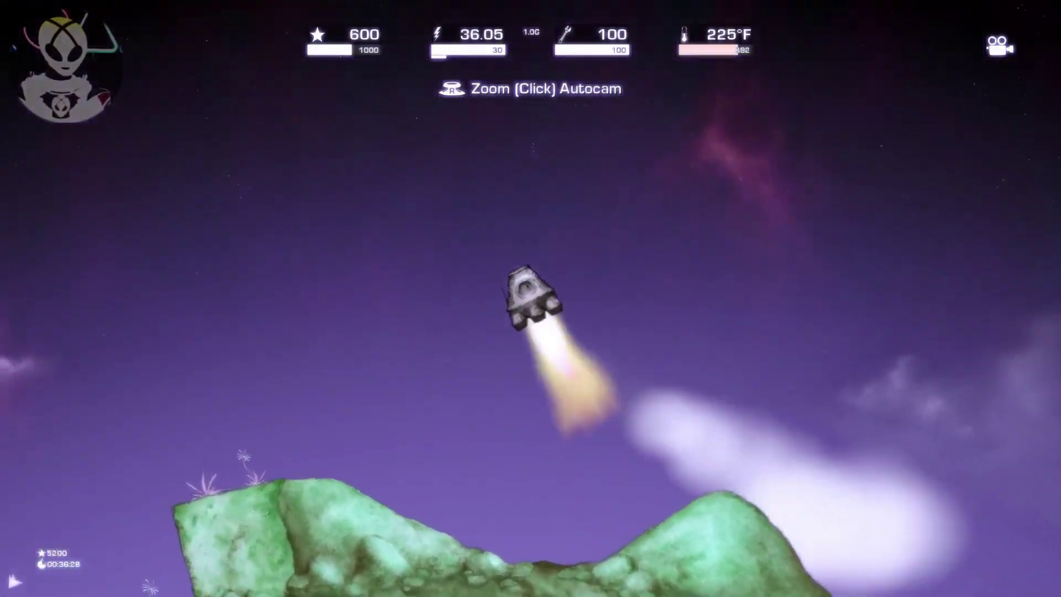
{"action": "key", "text": "w"}
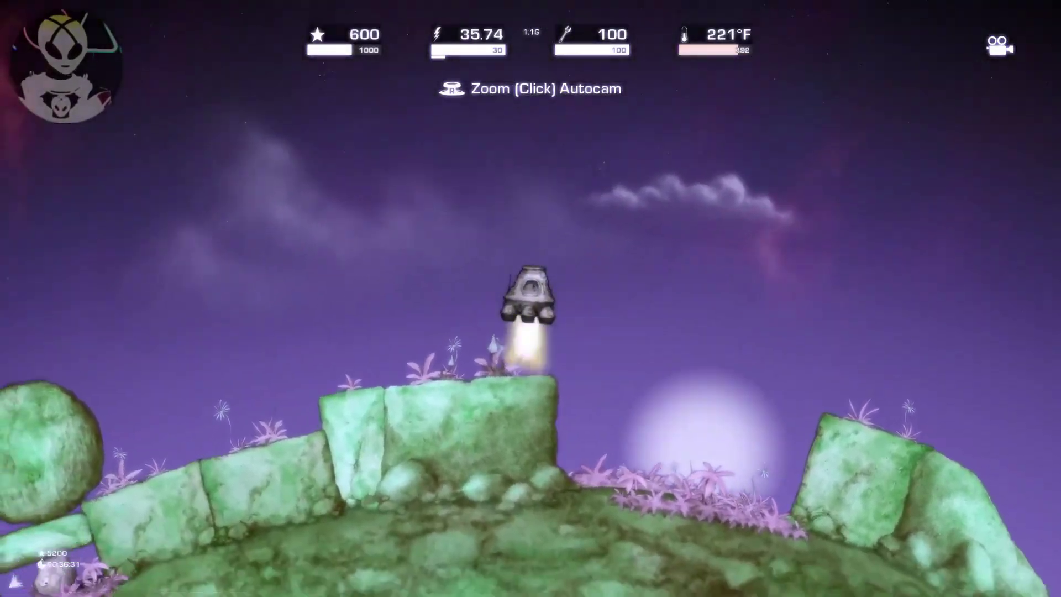
{"action": "key", "text": "w"}
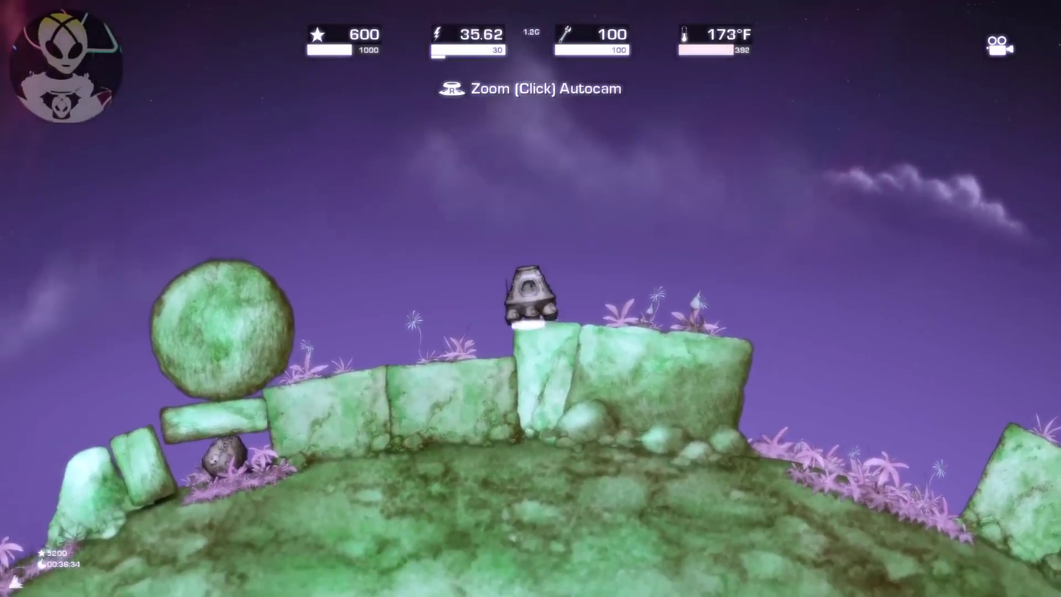
{"action": "key", "text": "w"}
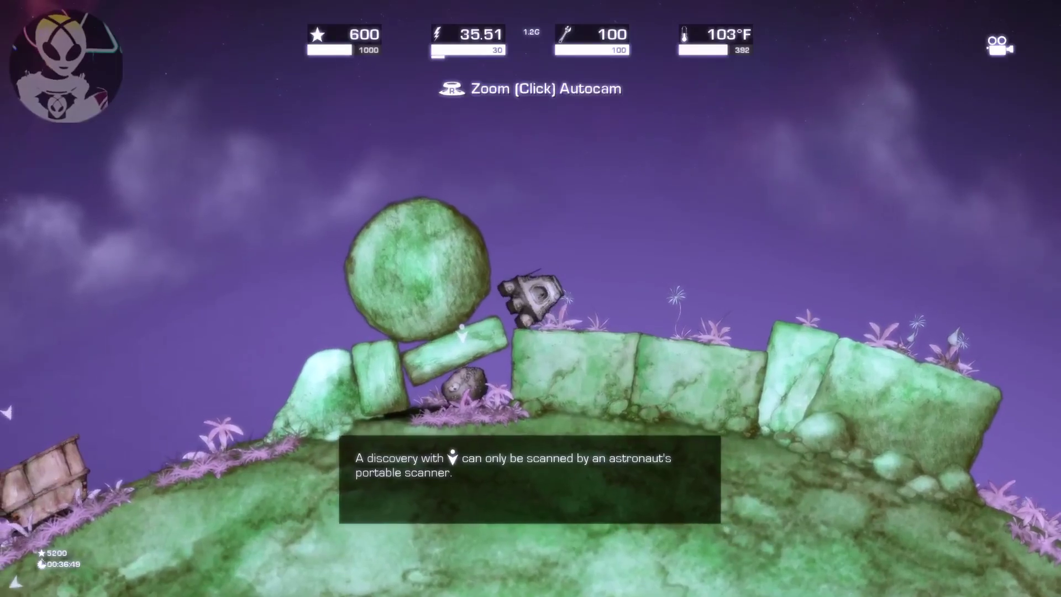
{"action": "key", "text": "Up"}
- Step out onto the wall and pull the round boulder left until it rolls off
{"action": "key", "text": "e"}
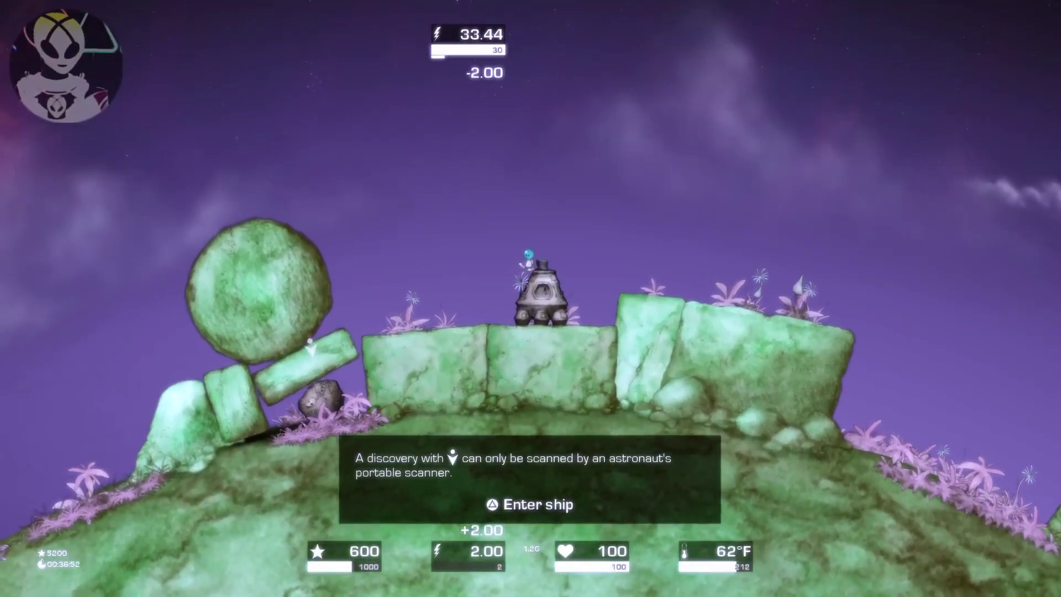
{"action": "key", "text": "Left"}
{"action": "key", "text": "space"}
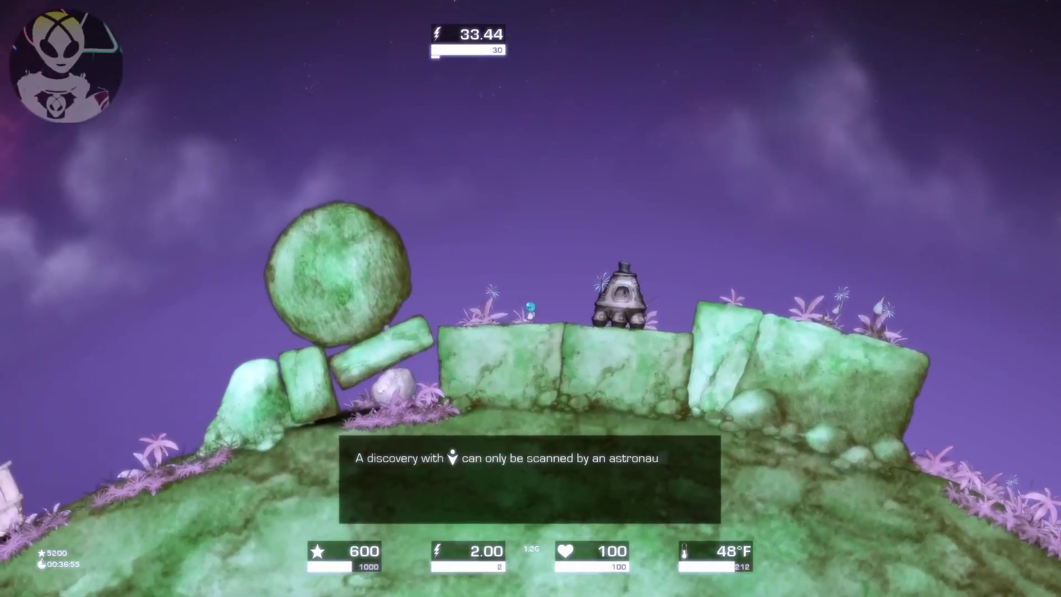
{"action": "key", "text": "space"}
{"action": "key", "text": "Right"}
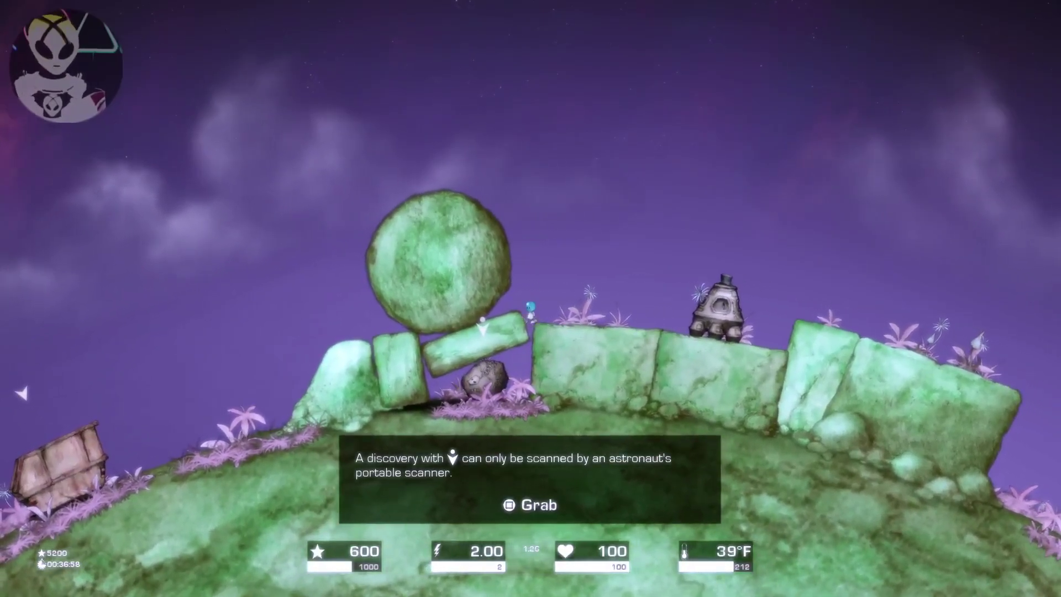
{"action": "key", "text": "space"}
{"action": "key", "text": "Left"}
{"action": "key", "text": "space"}
{"action": "key", "text": "e"}
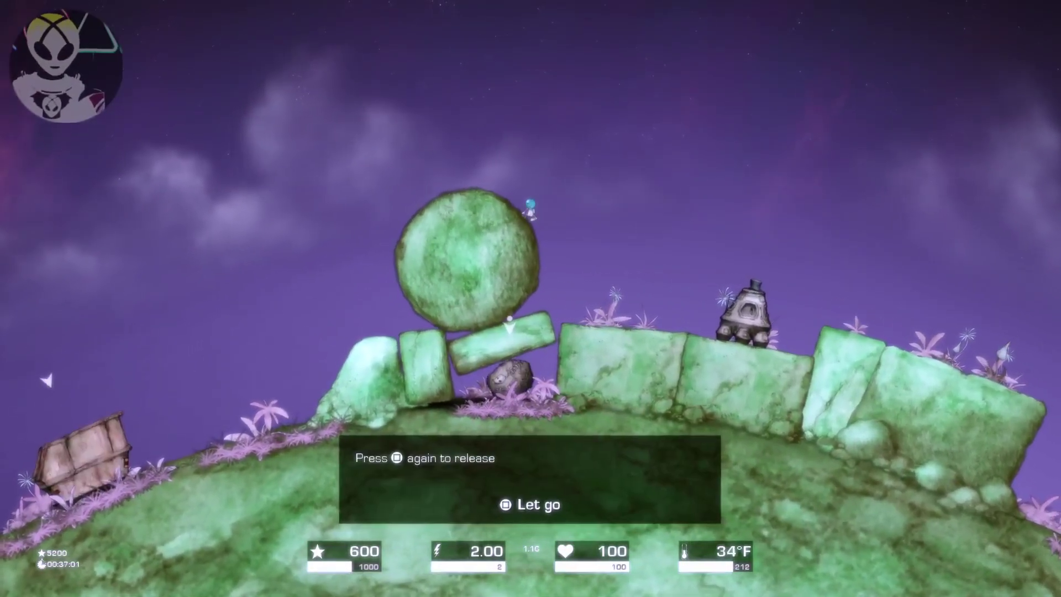
{"action": "key", "text": "Left"}
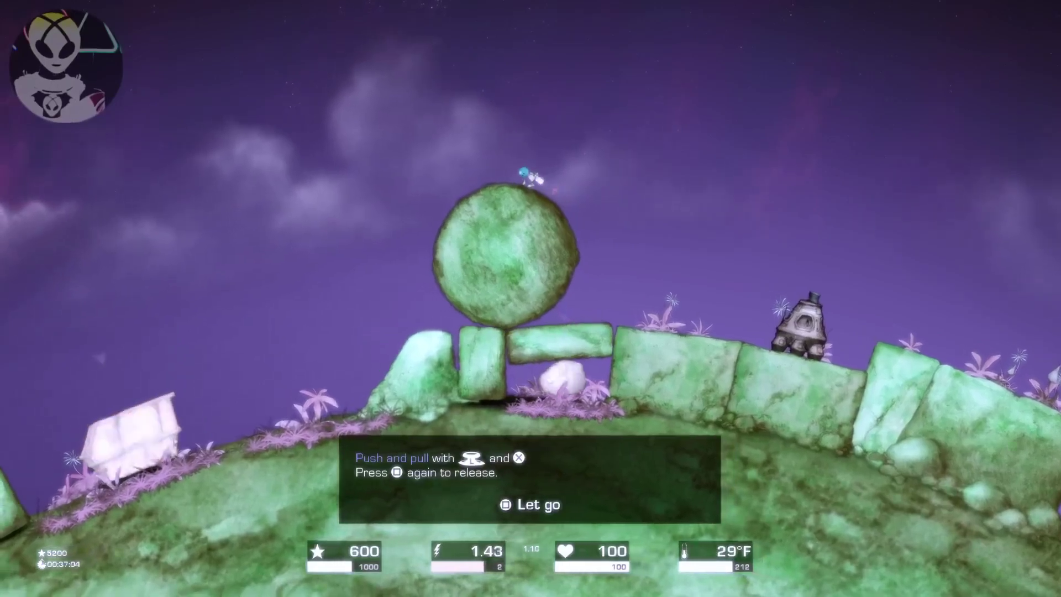
{"action": "key", "text": "e"}
- Grab the tilted stone block and shift it until it settles flat
{"action": "key", "text": "Right"}
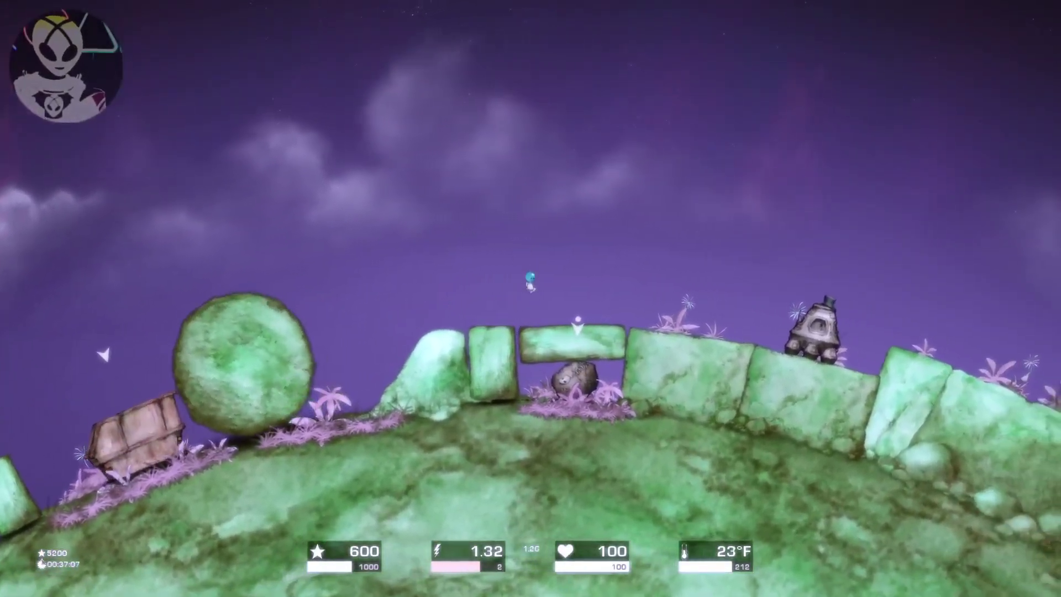
{"action": "key", "text": "Right"}
{"action": "key", "text": "e"}
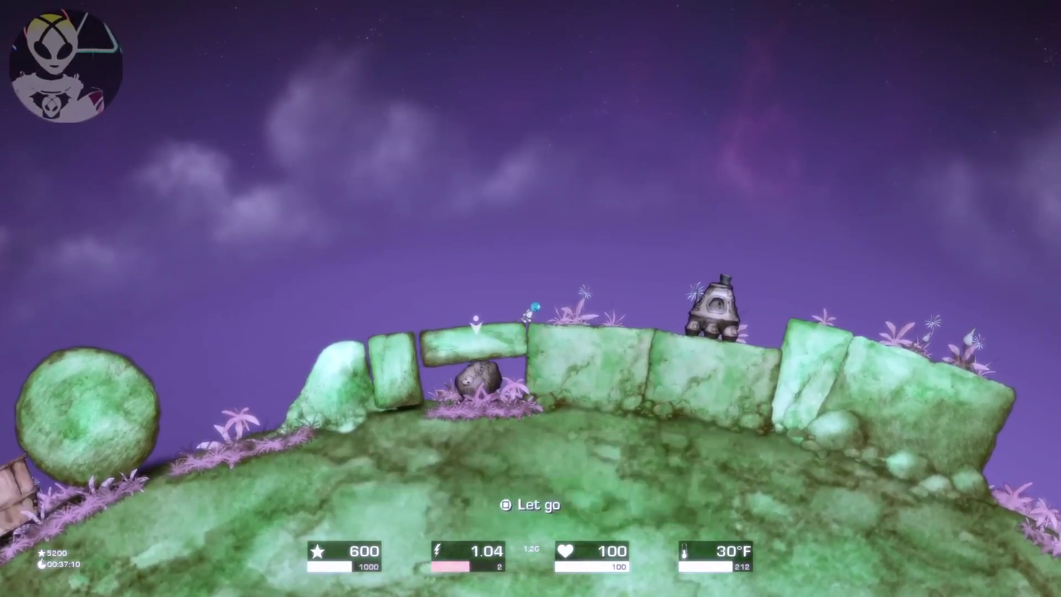
{"action": "key", "text": "Right"}
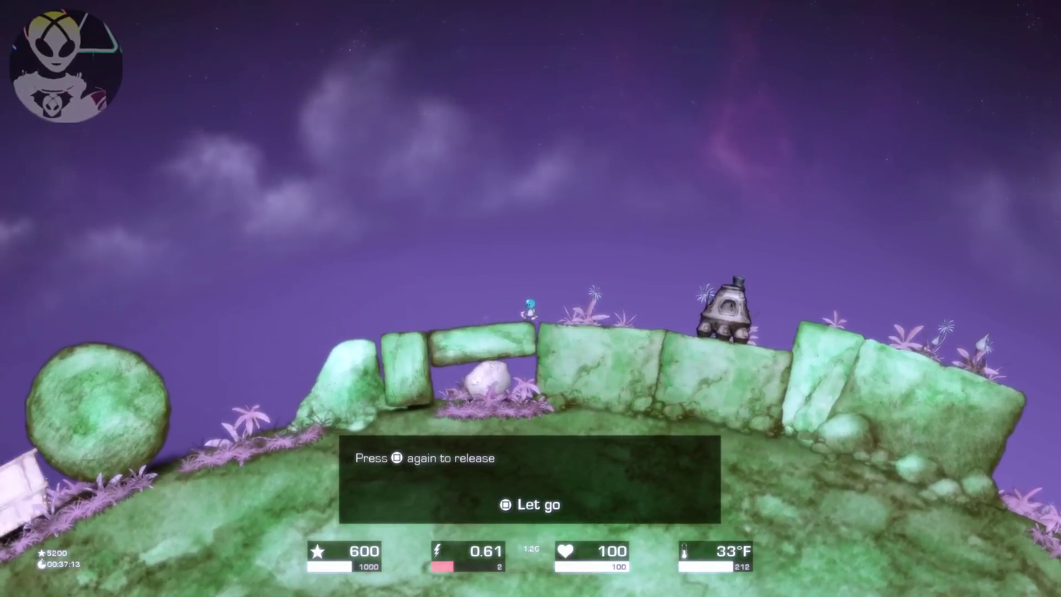
{"action": "key", "text": "e"}
{"action": "key", "text": "Left"}
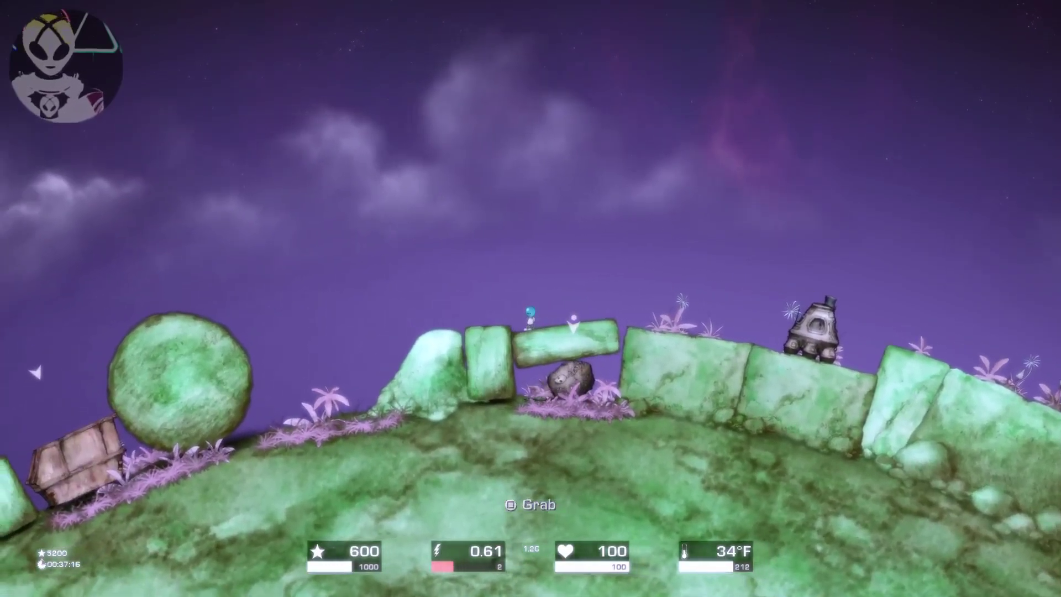
{"action": "key", "text": "e"}
{"action": "key", "text": "Right"}
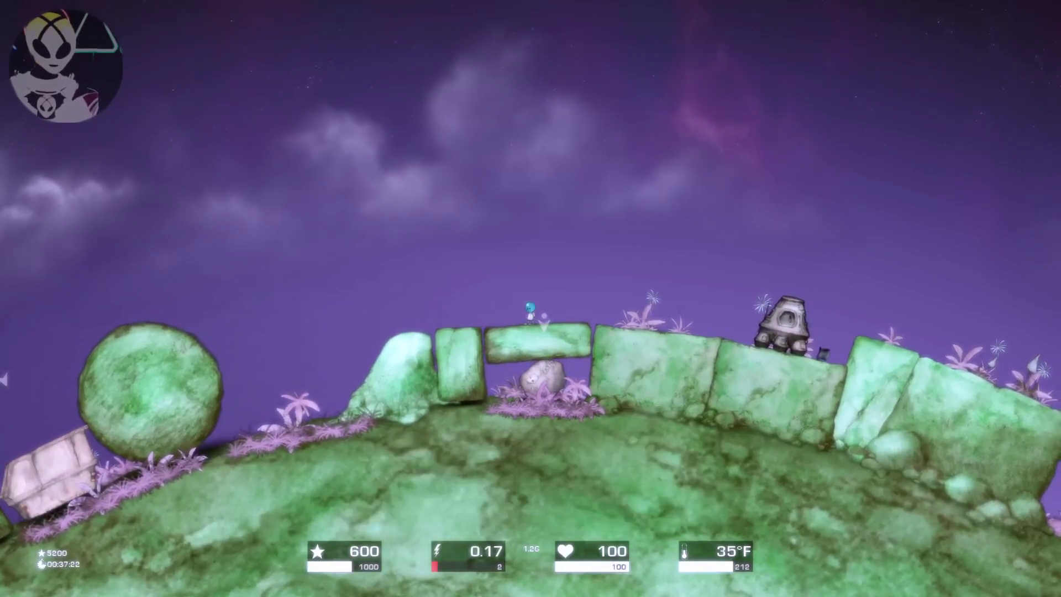
- Travel right to the ship, board it, and lift off the mossy stone wall
{"action": "key", "text": "Right"}
{"action": "key", "text": "space"}
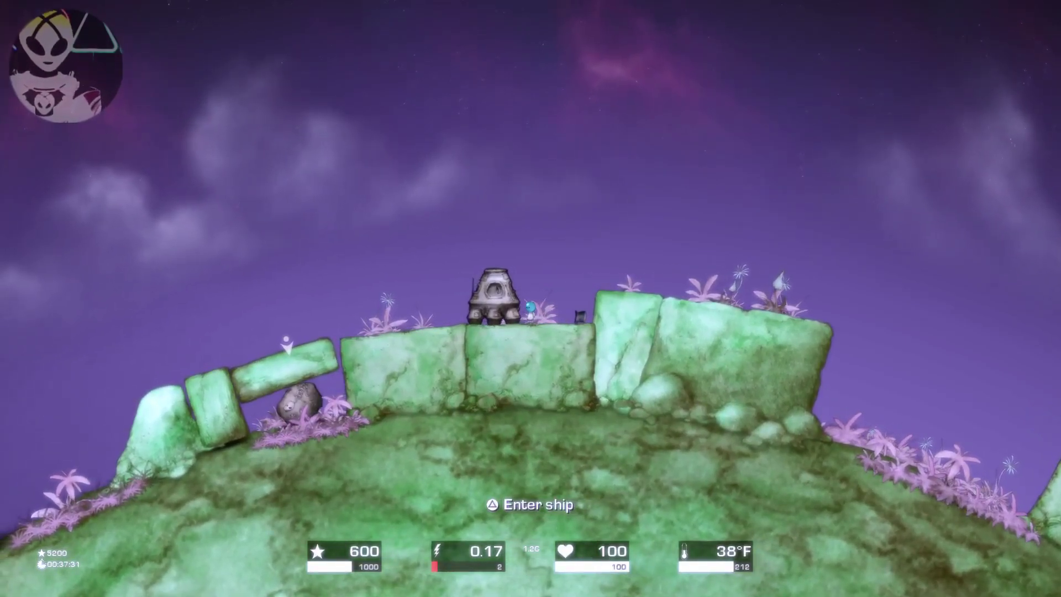
{"action": "key", "text": "e"}
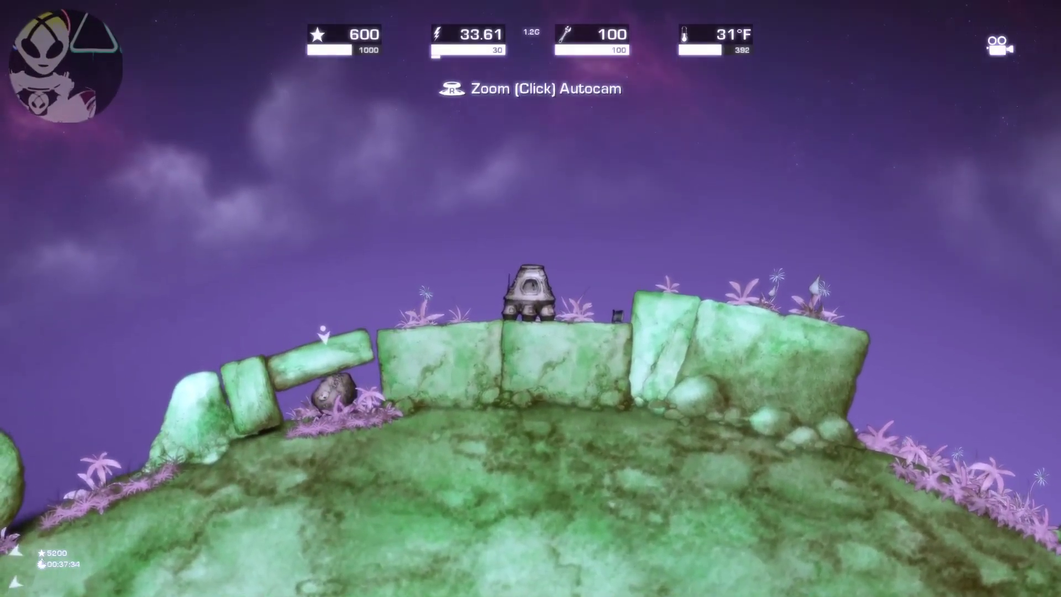
{"action": "key", "text": "a"}
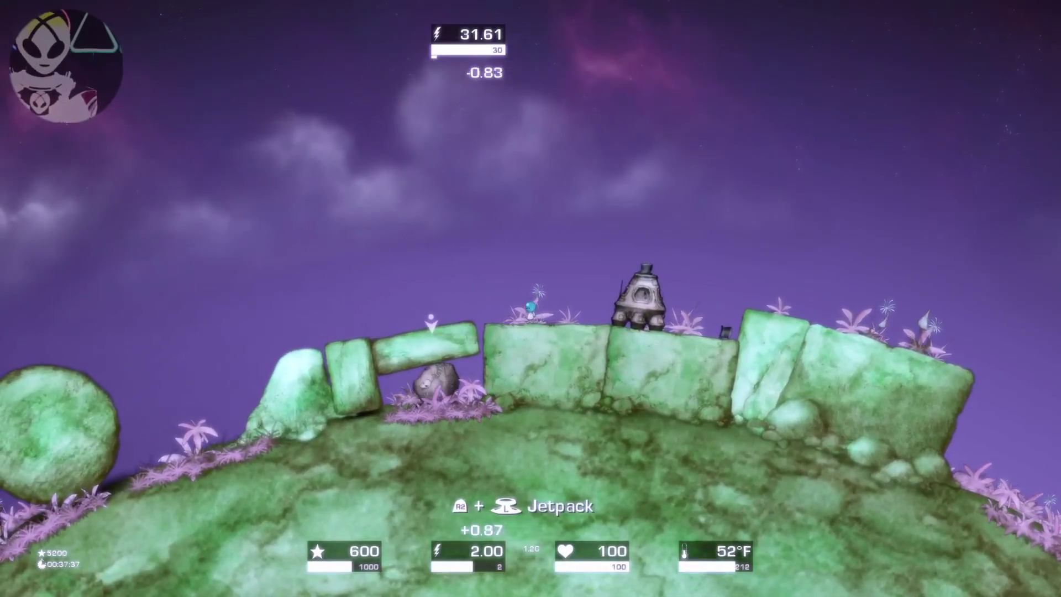
{"action": "key", "text": "d"}
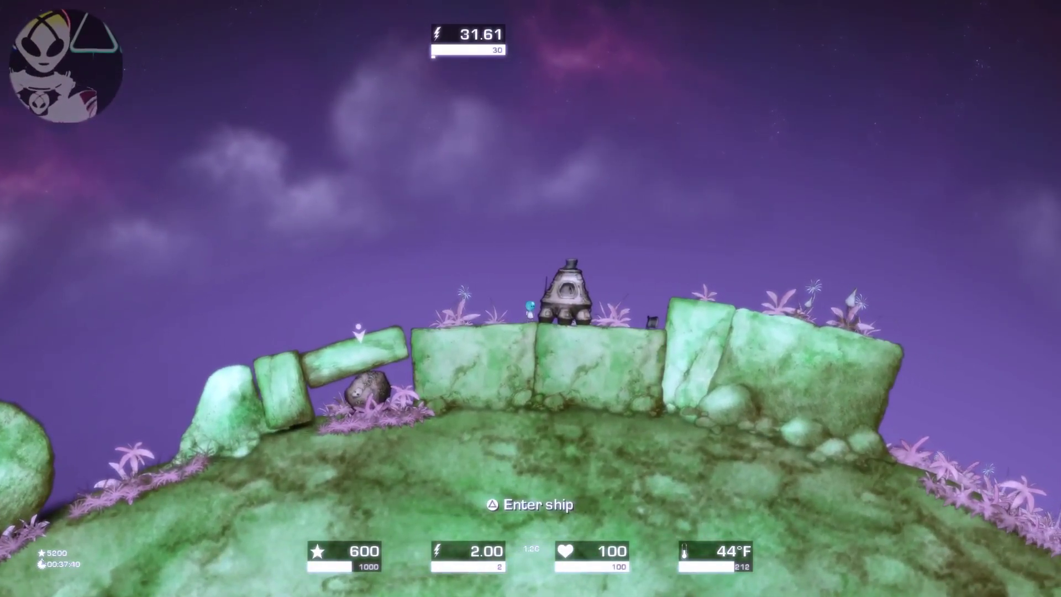
{"action": "key", "text": "e"}
{"action": "key", "text": "w"}
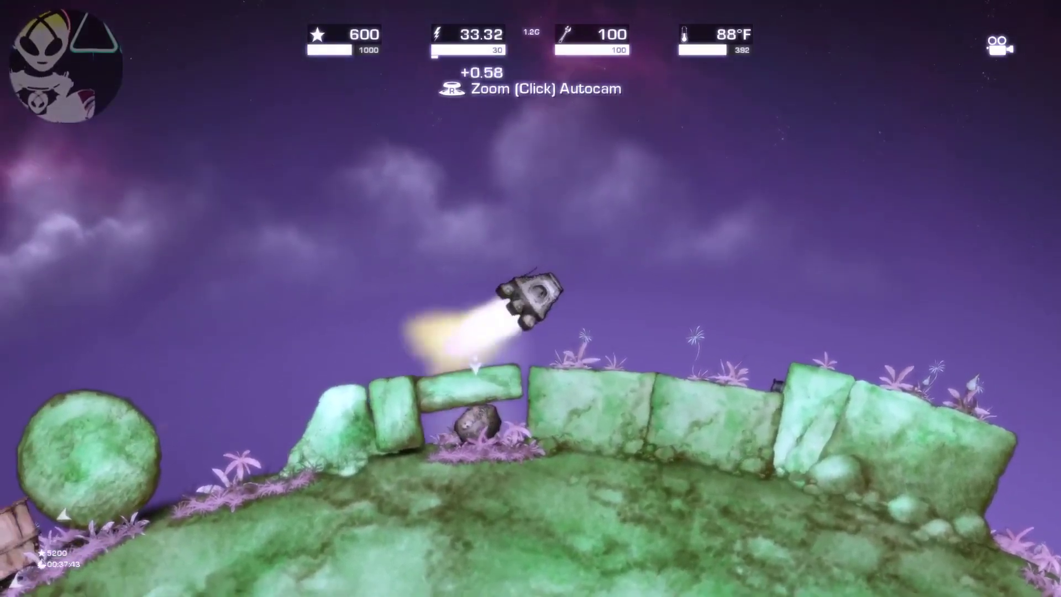
- Tow the stone block down, release it, and walk left to collect the +700 item
{"action": "key", "text": "space"}
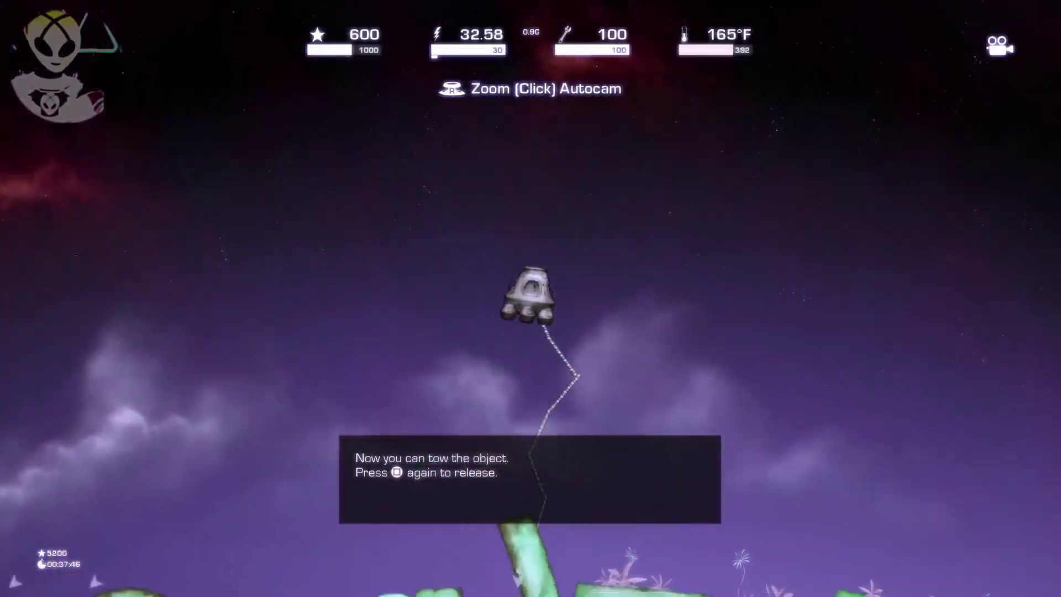
{"action": "key", "text": "w"}
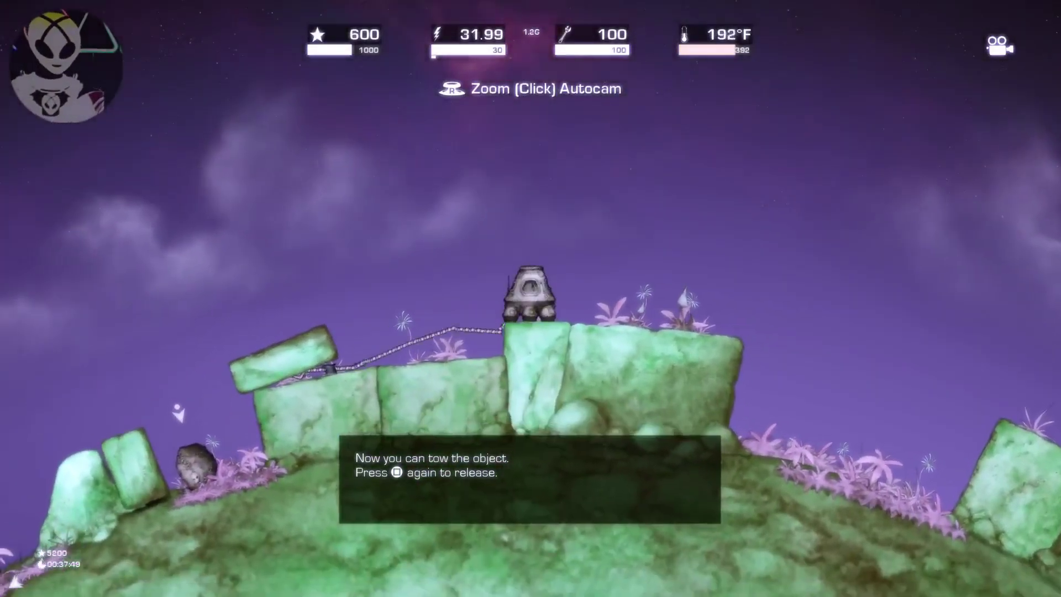
{"action": "key", "text": "space"}
{"action": "key", "text": "e"}
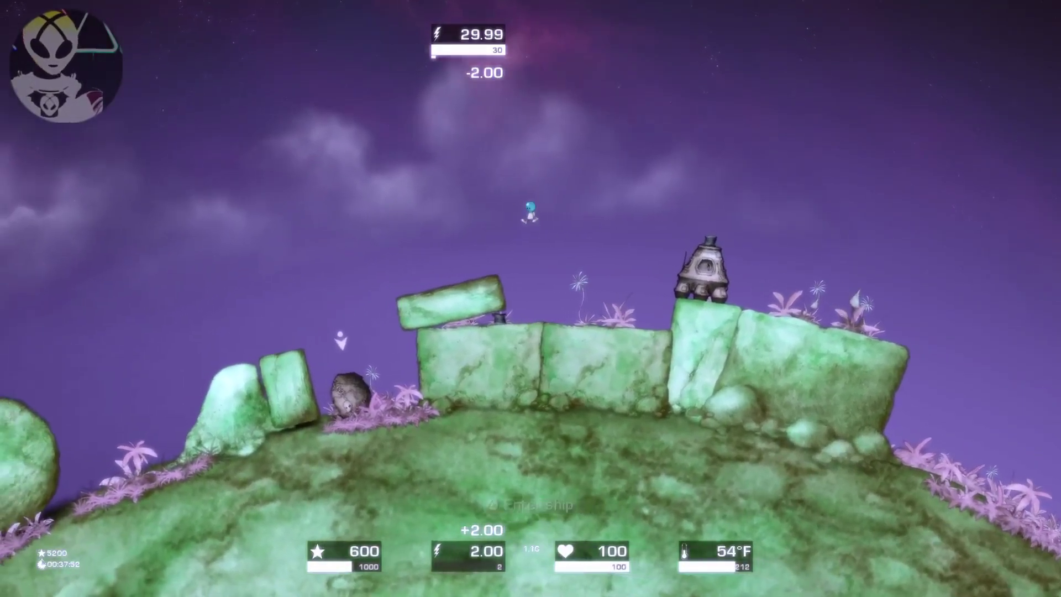
{"action": "key", "text": "a"}
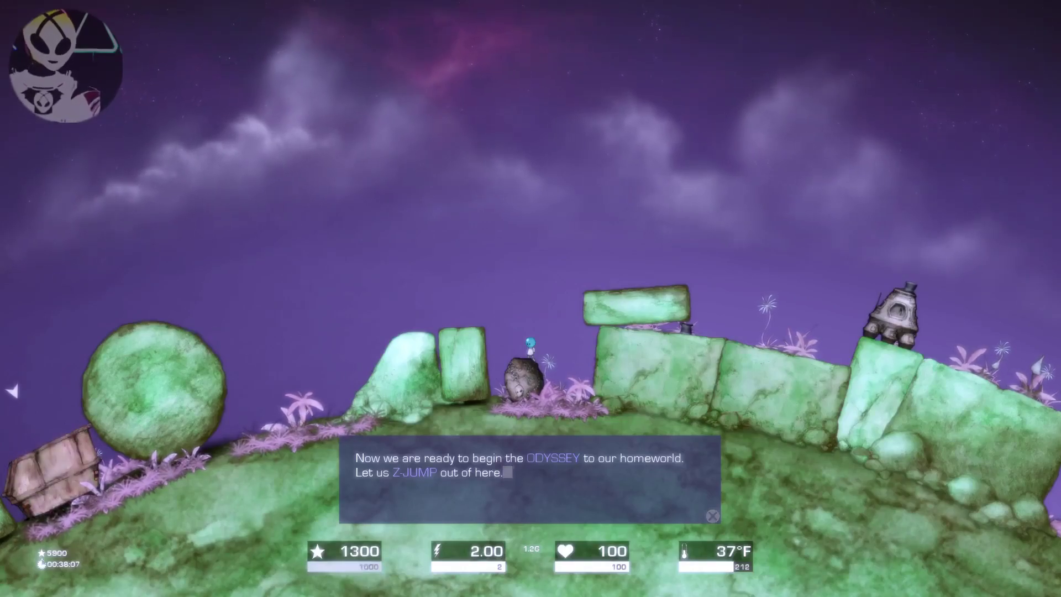
- Advance the Z-drive dialog, grab and release the boulder, and jetpack back into the ship
{"action": "key", "text": "Return"}
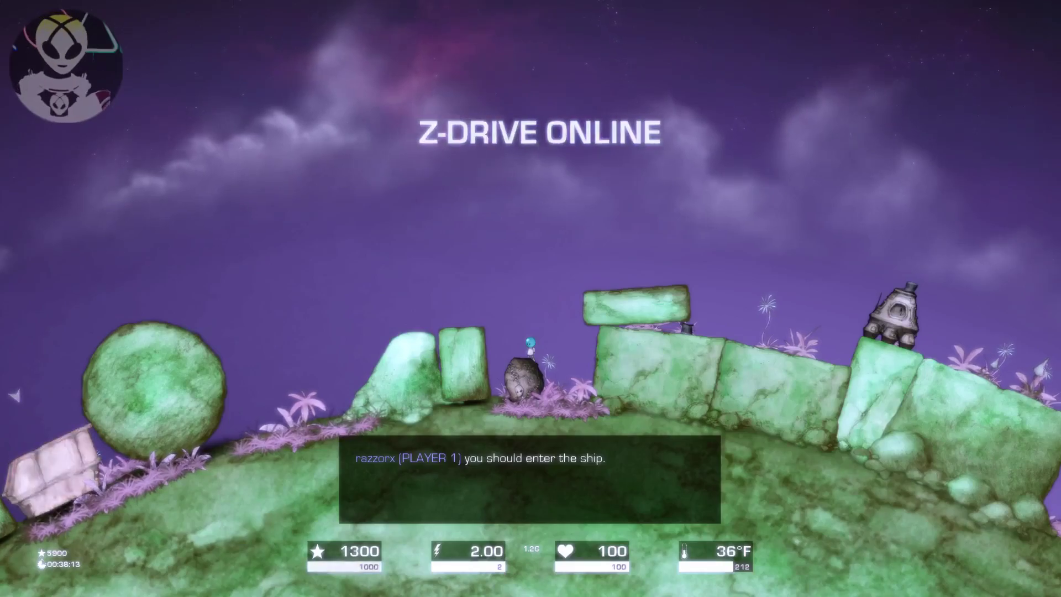
{"action": "key", "text": "e"}
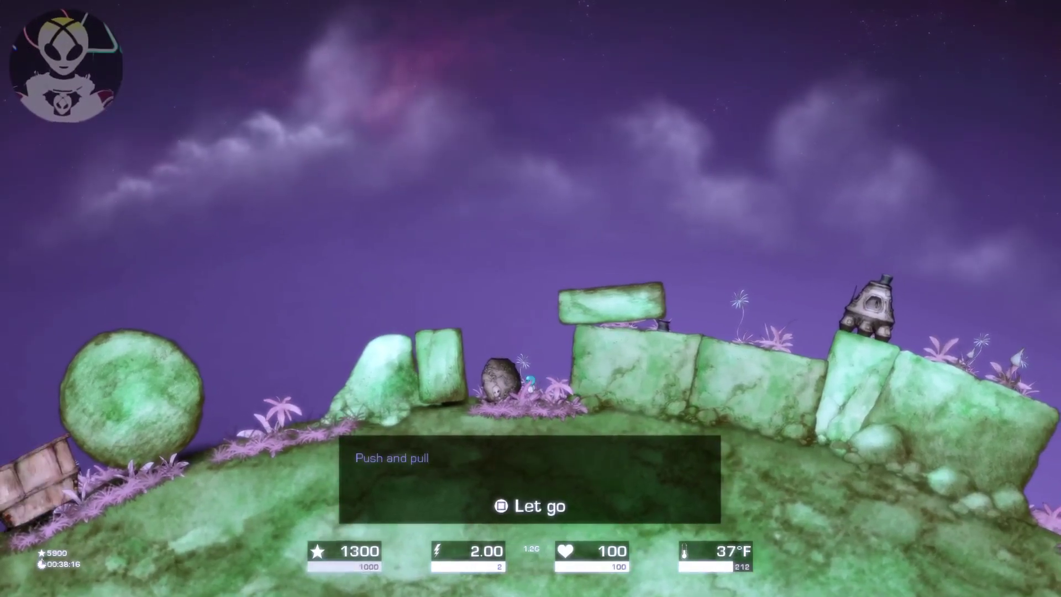
{"action": "key", "text": "z"}
{"action": "key", "text": "e"}
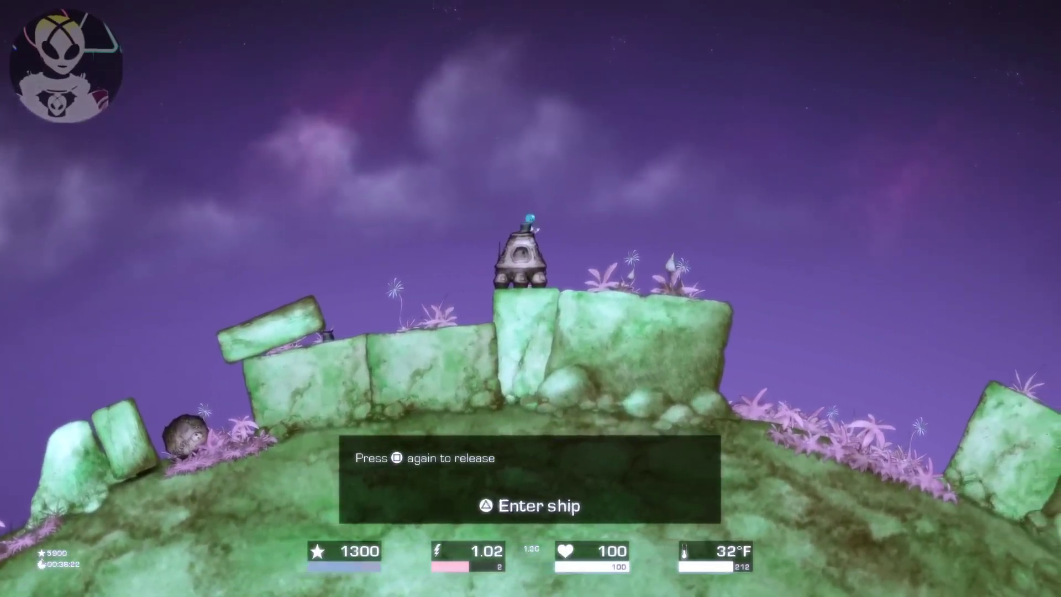
{"action": "key", "text": "e"}
{"action": "key", "text": "a"}
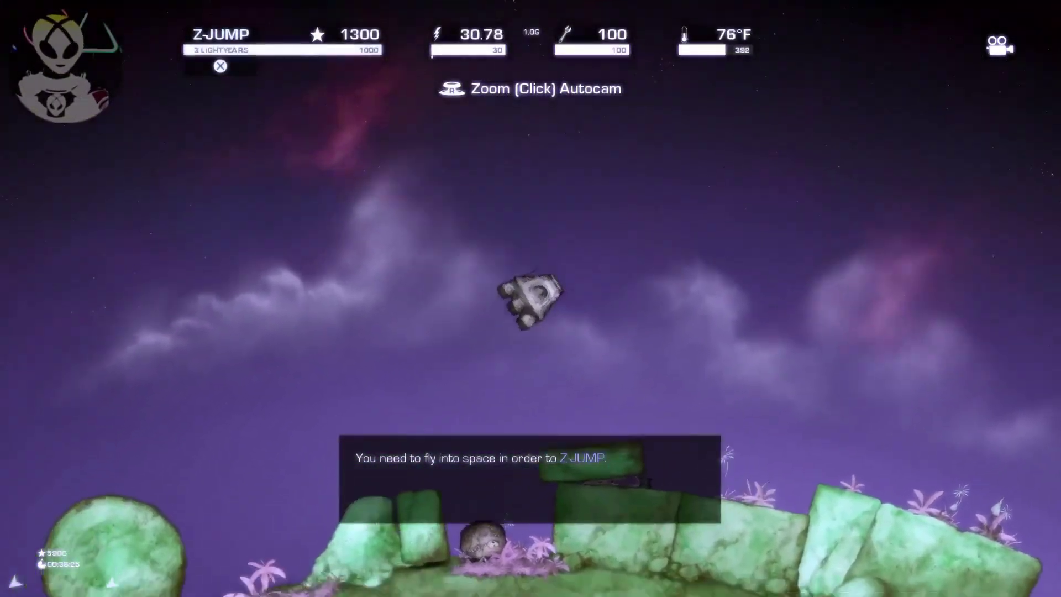
- Tow the boulder onto the rock, land beside it, and push and pull it into place
{"action": "key", "text": "w"}
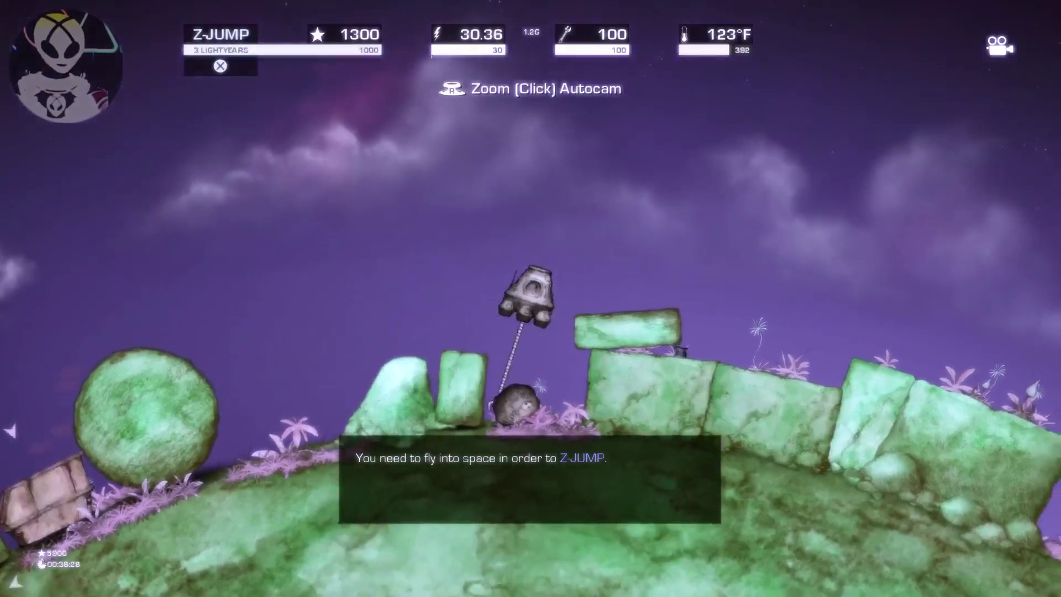
{"action": "key", "text": "e"}
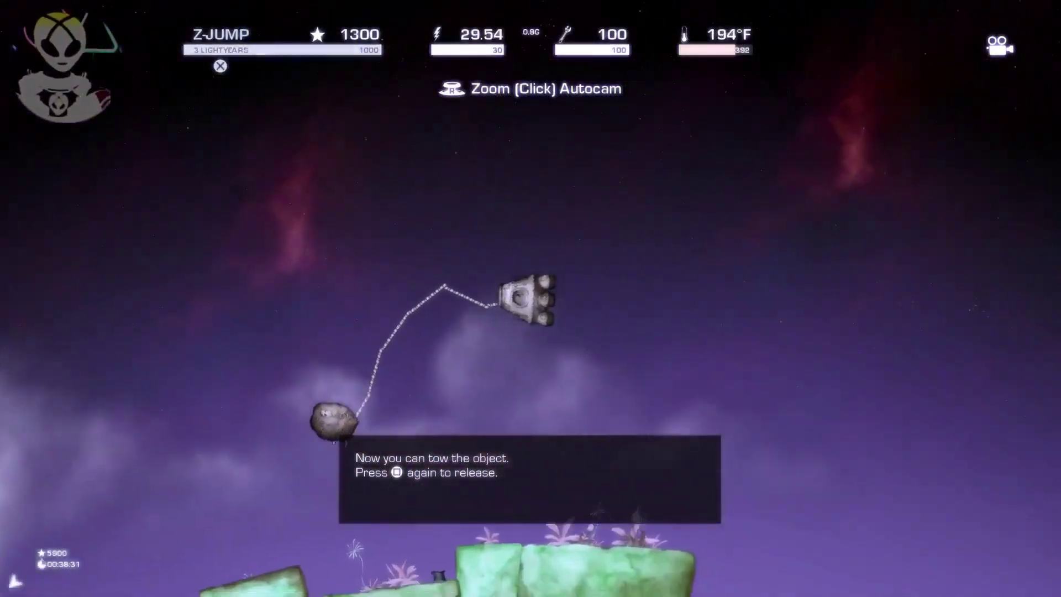
{"action": "key", "text": "a"}
{"action": "key", "text": "d"}
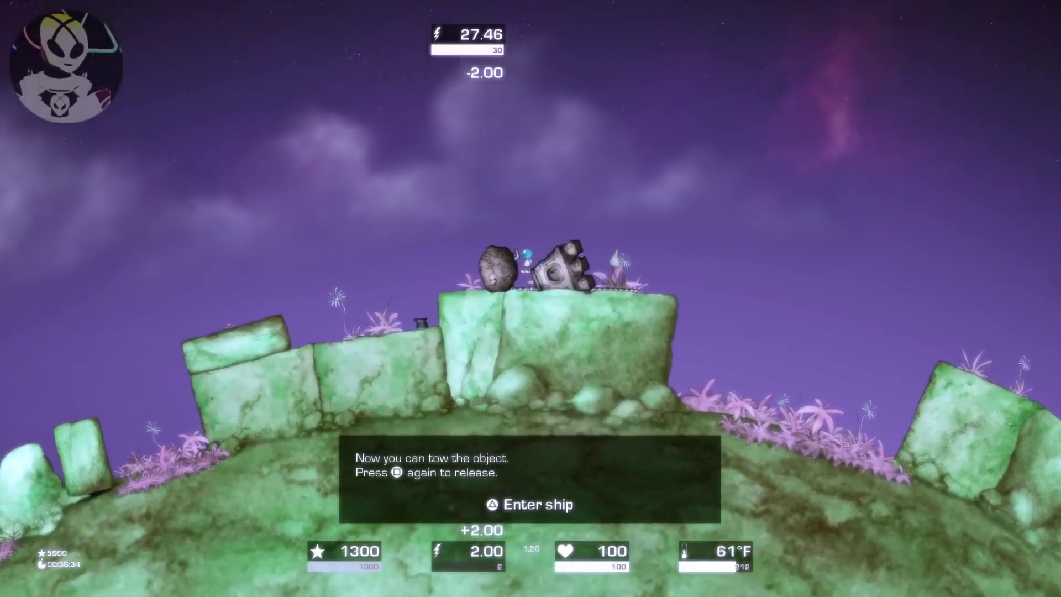
{"action": "key", "text": "a"}
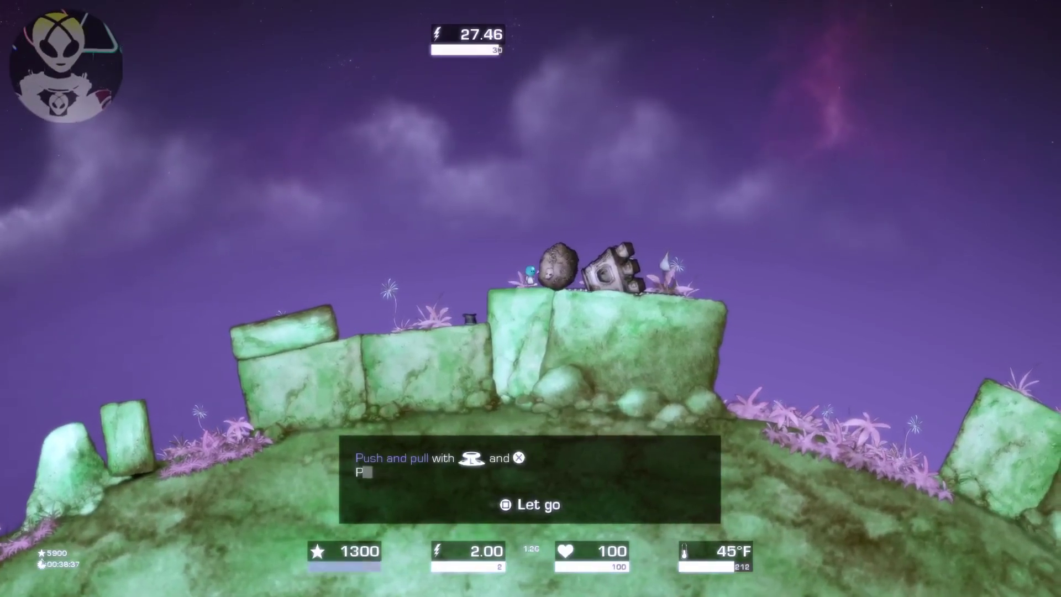
{"action": "key", "text": "d"}
{"action": "key", "text": "a"}
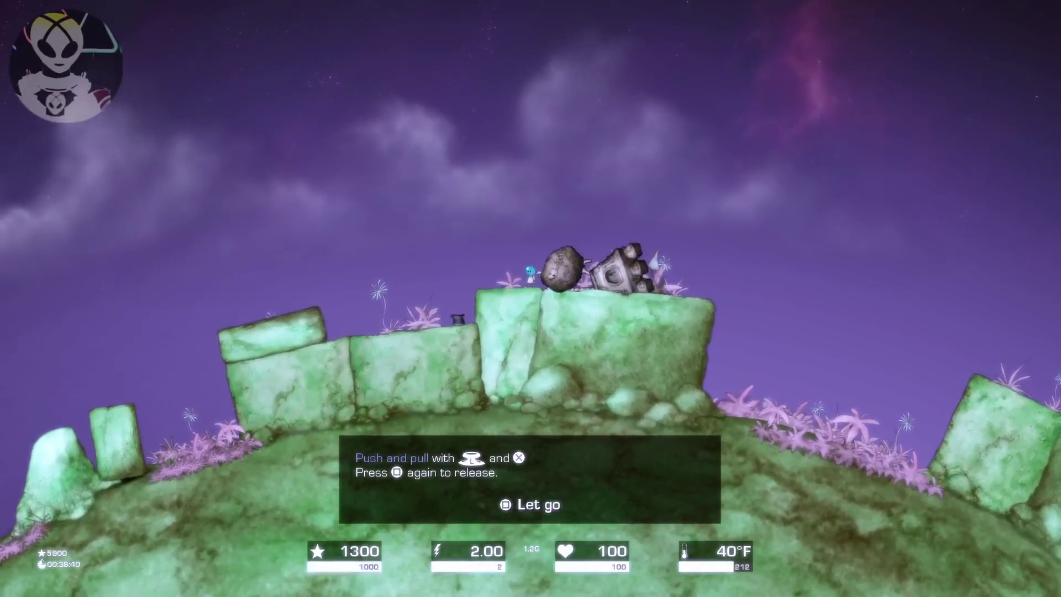
- Re-board, hover holding the boulder on the tow cable, then exit and jetpack left
{"action": "key", "text": "w"}
{"action": "key", "text": "e"}
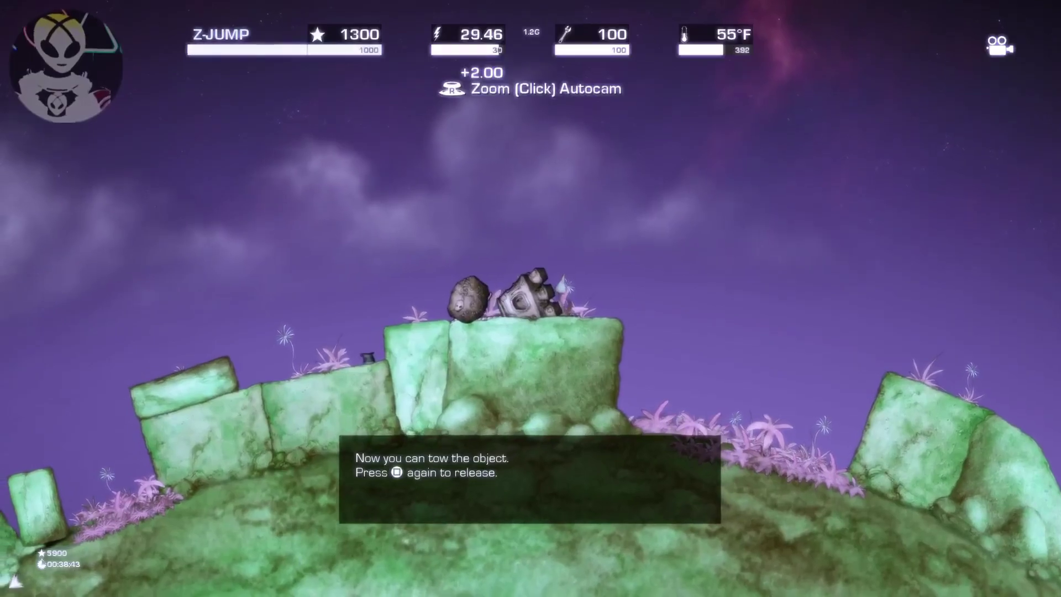
{"action": "key", "text": "w"}
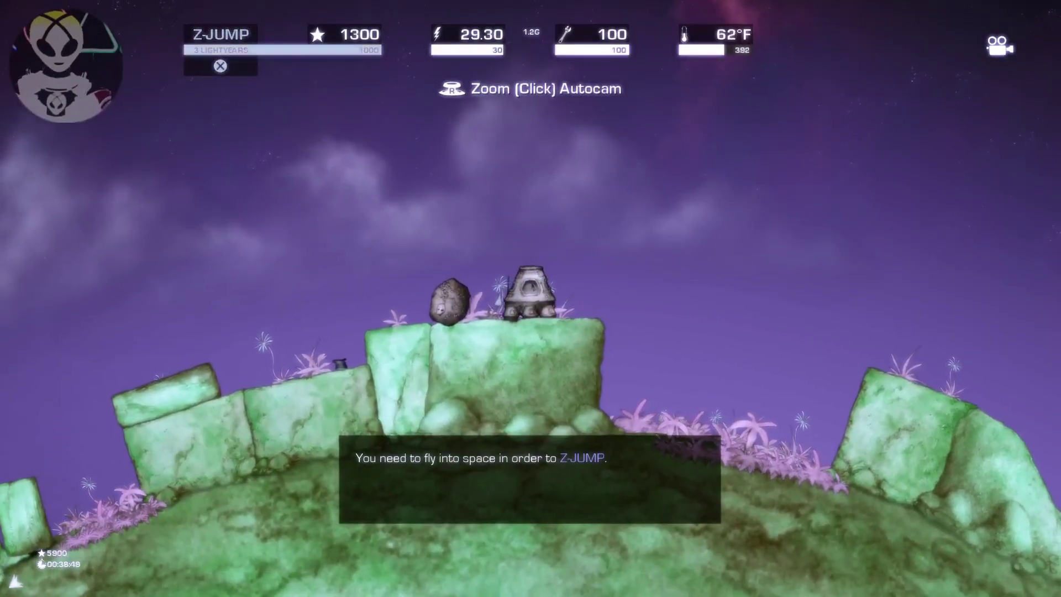
{"action": "key", "text": "e"}
{"action": "key", "text": "a"}
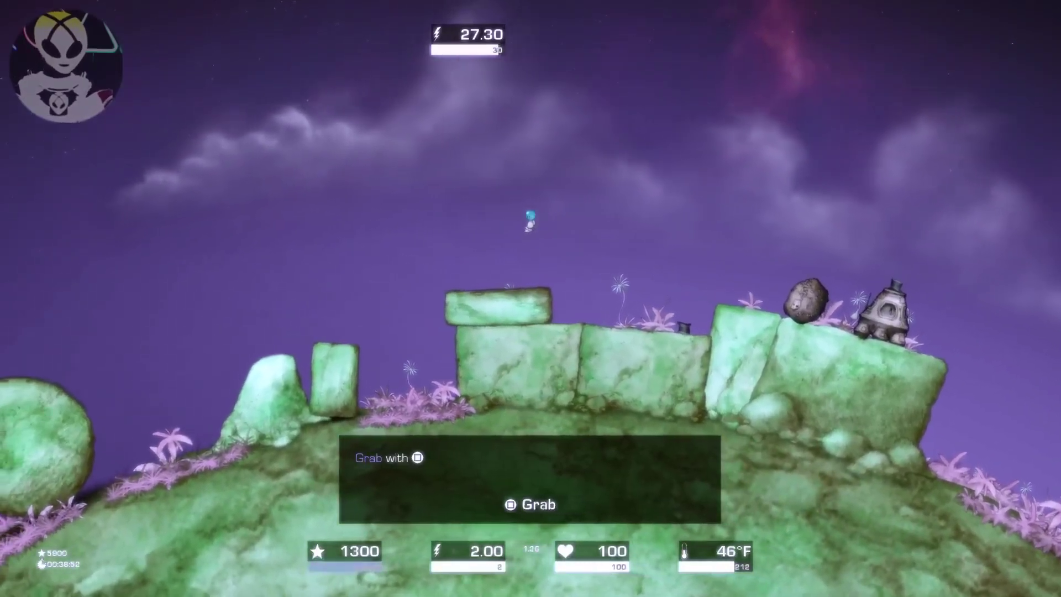
- Jetpack left to the wooden crate for 150 stars, then fly back and board the ship
{"action": "key", "text": "a"}
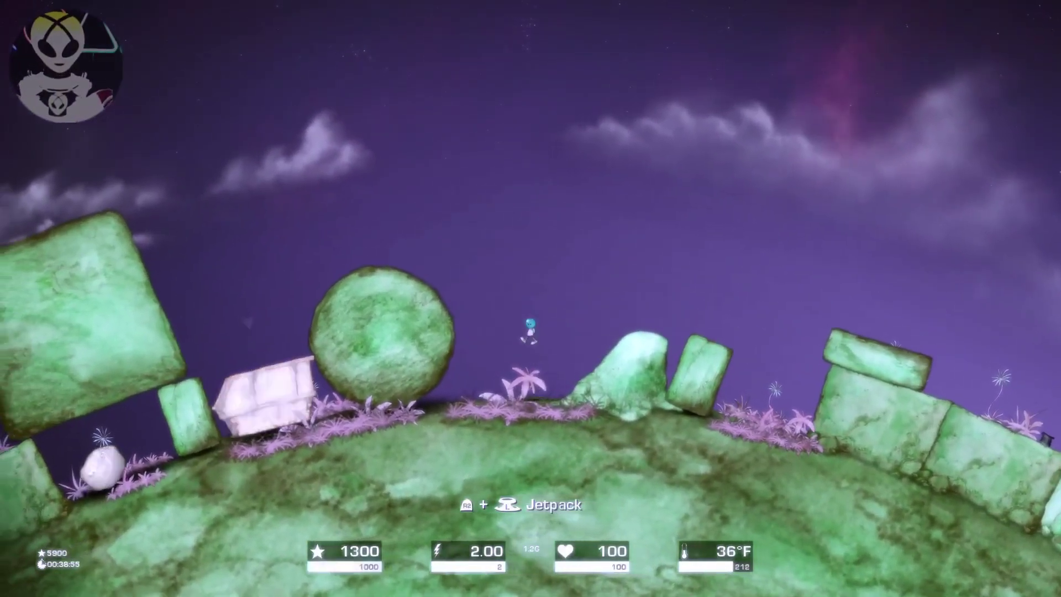
{"action": "key", "text": "a"}
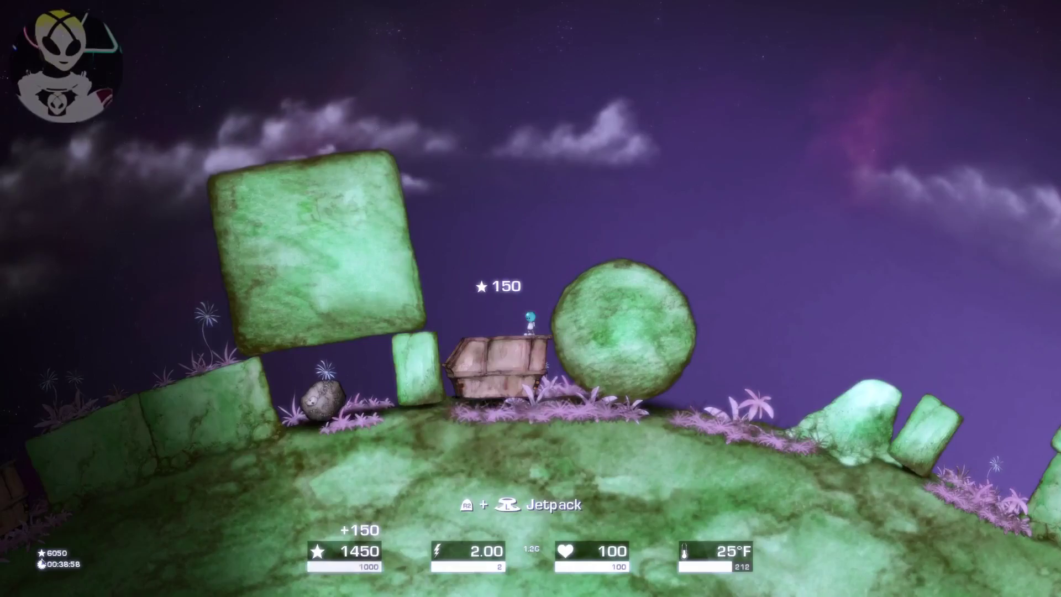
{"action": "key", "text": "a"}
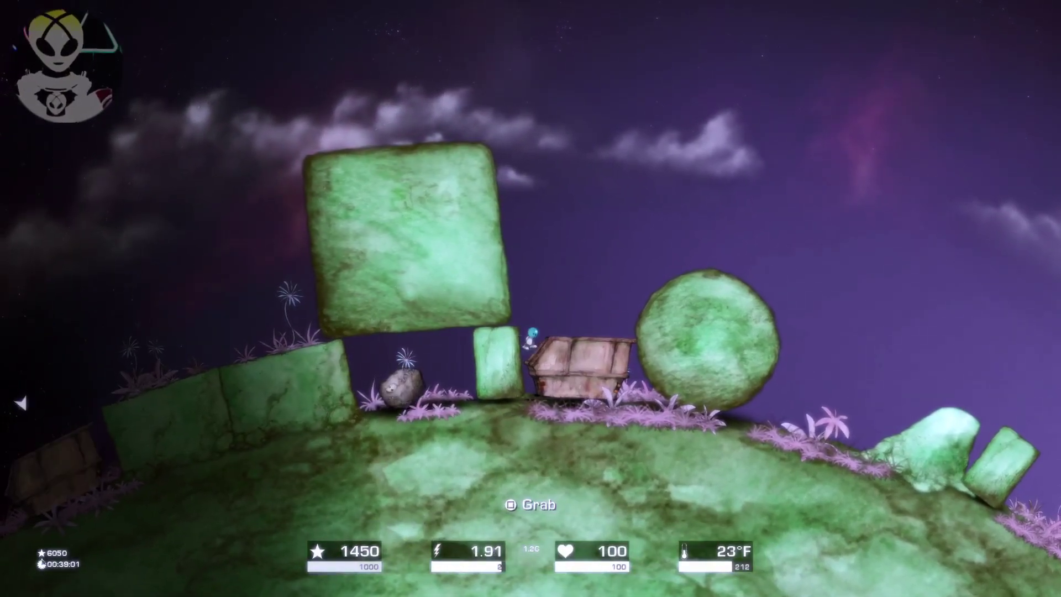
{"action": "key", "text": "space"}
{"action": "key", "text": "d"}
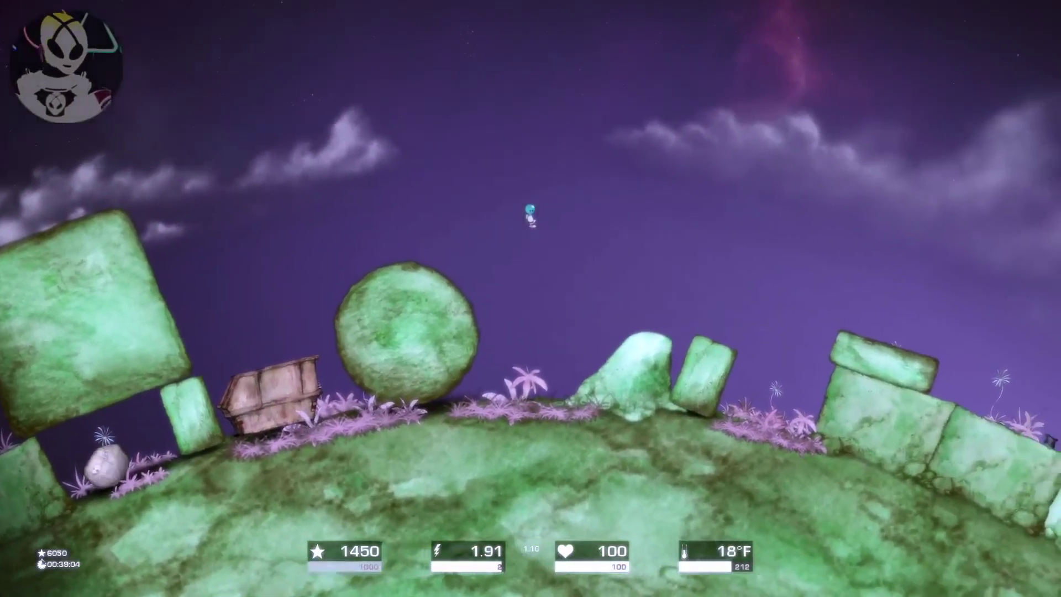
{"action": "key", "text": "d"}
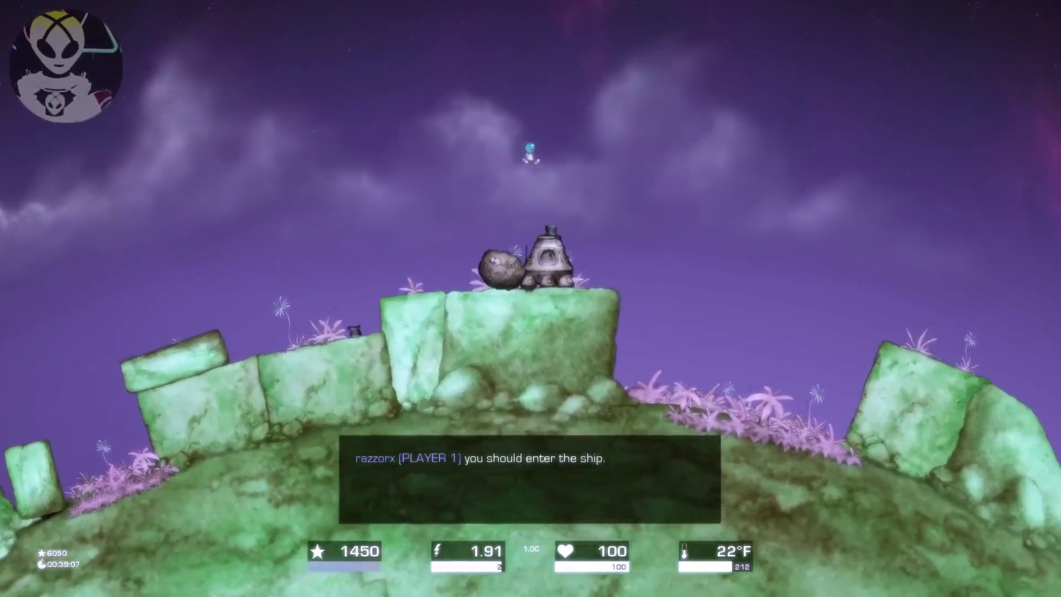
{"action": "key", "text": "e"}
- Lift off, tow the green ball, re-board, and climb into space with 2300 stars
{"action": "key", "text": "w"}
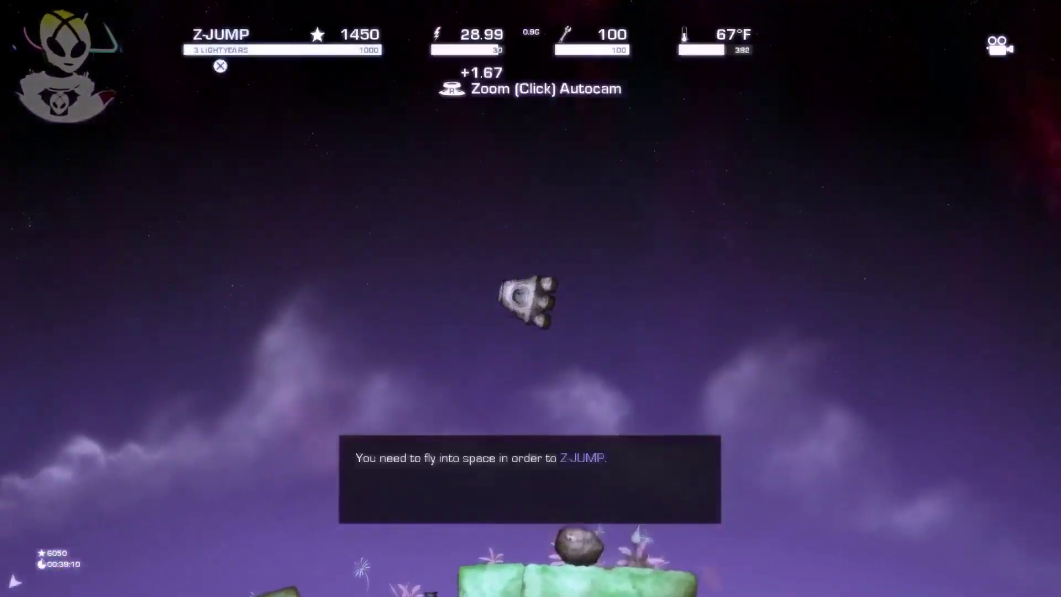
{"action": "key", "text": "d"}
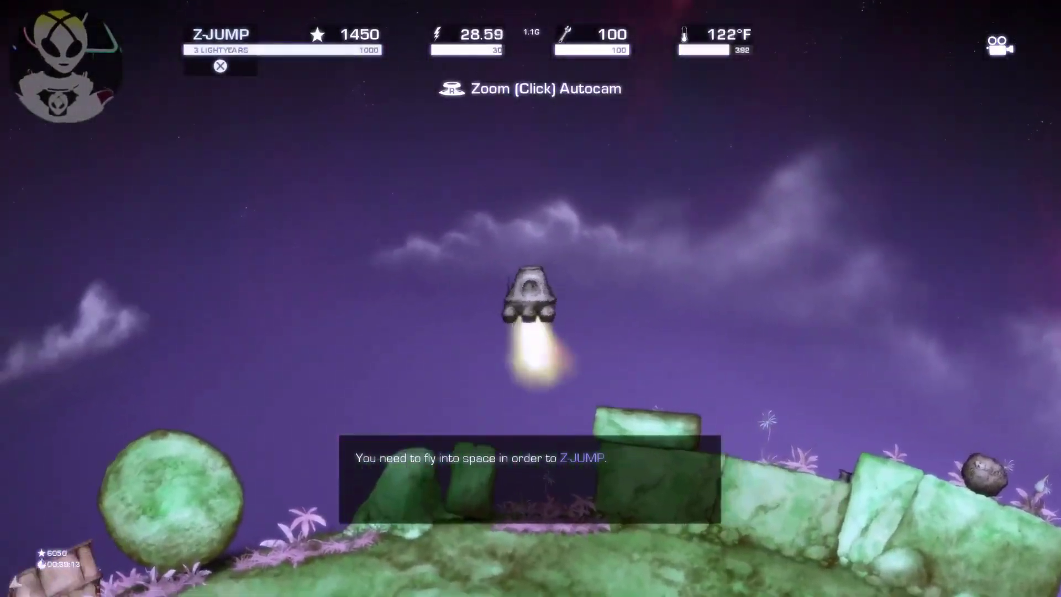
{"action": "key", "text": "space"}
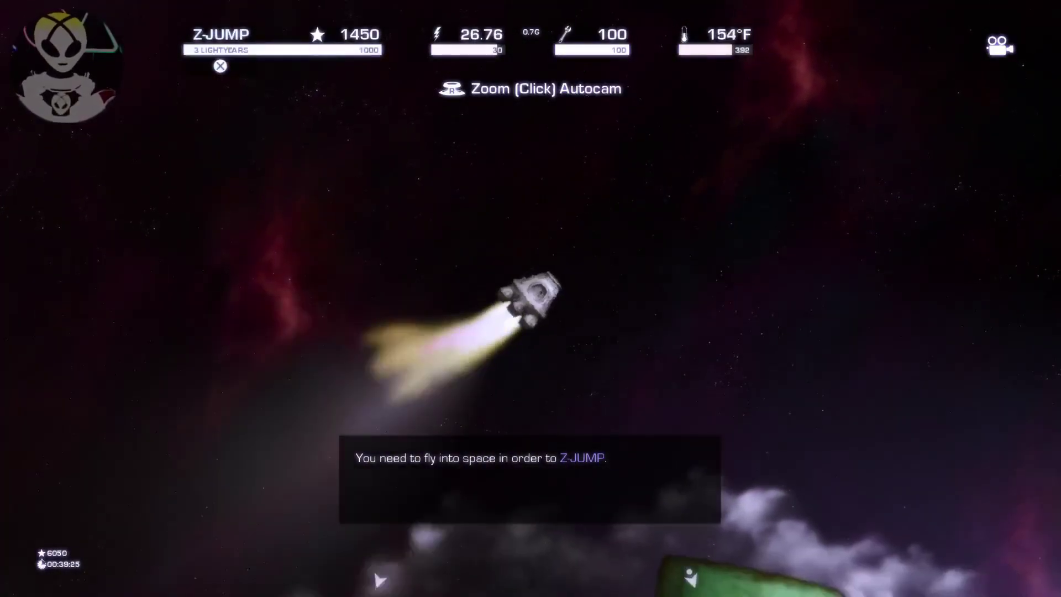
{"action": "key", "text": "space"}
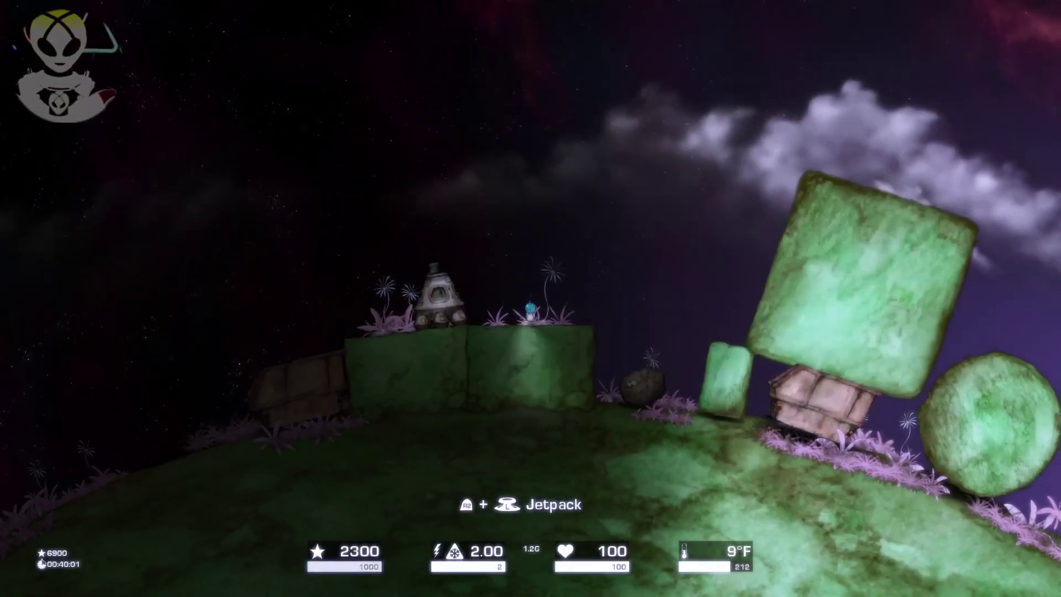
{"action": "key", "text": "e"}
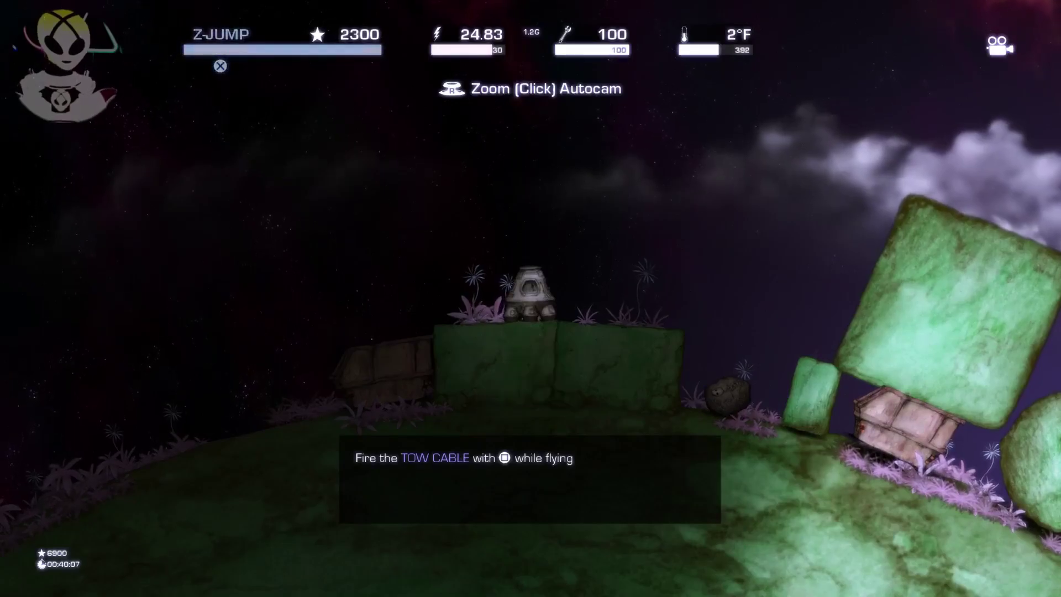
{"action": "key", "text": "w"}
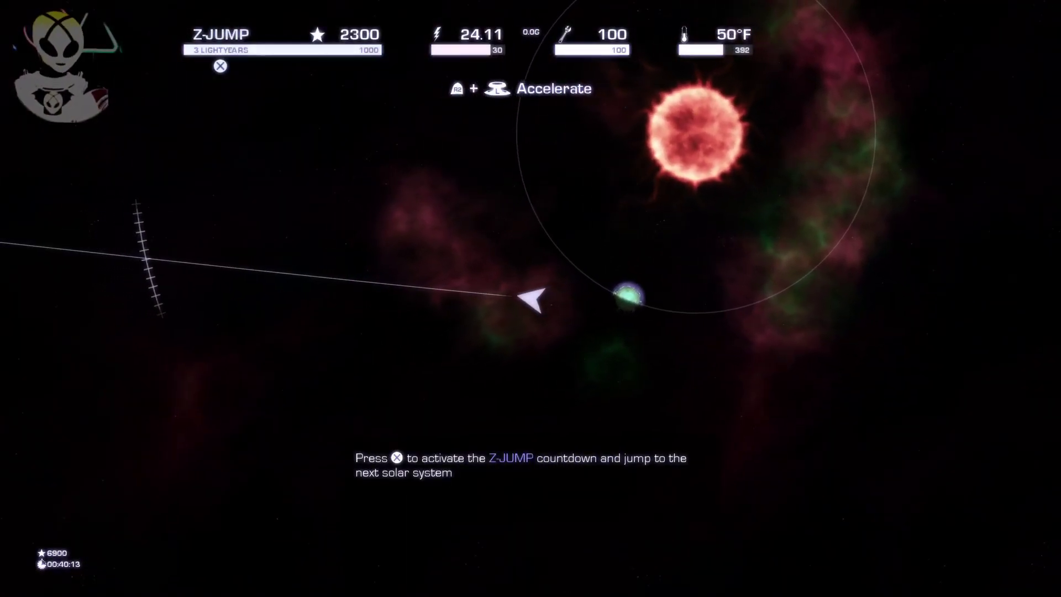
- Fire the Z-JUMP to end the introduction with 3 lightyears travelled and 6900 score
{"action": "key", "text": "x"}
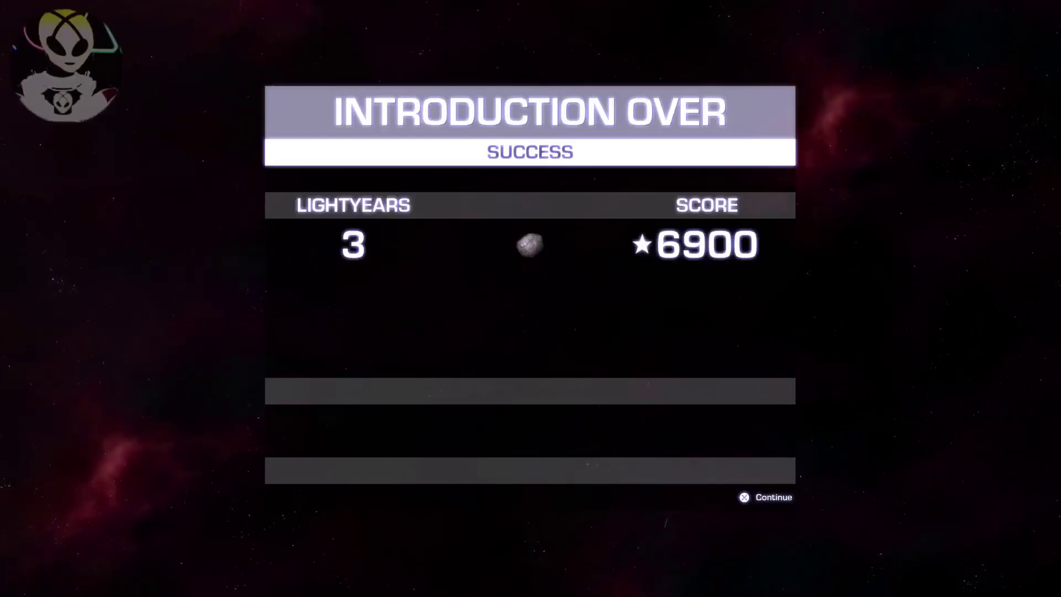
- Dismiss the results, then pick Odyssey in the Journey menu to reach player setup
{"action": "key", "text": "Return"}
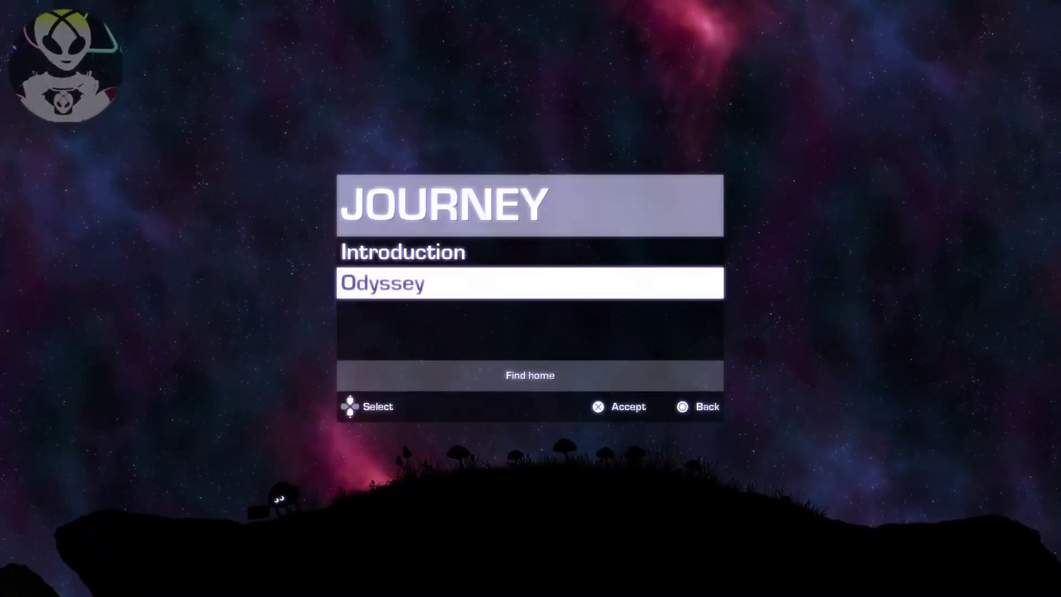
{"action": "key", "text": "Up"}
{"action": "key", "text": "Down"}
{"action": "key", "text": "Return"}
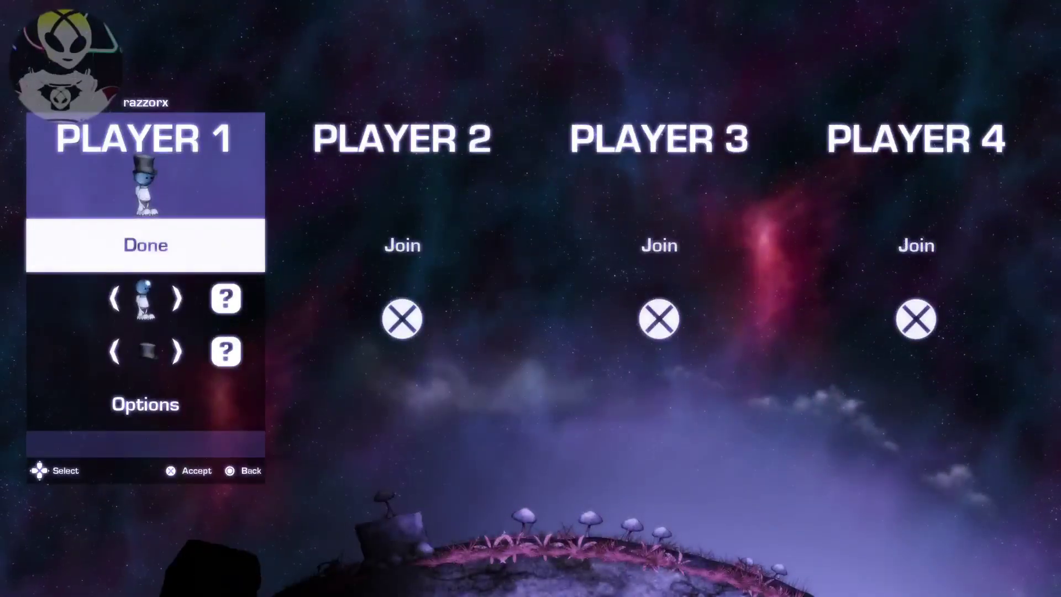